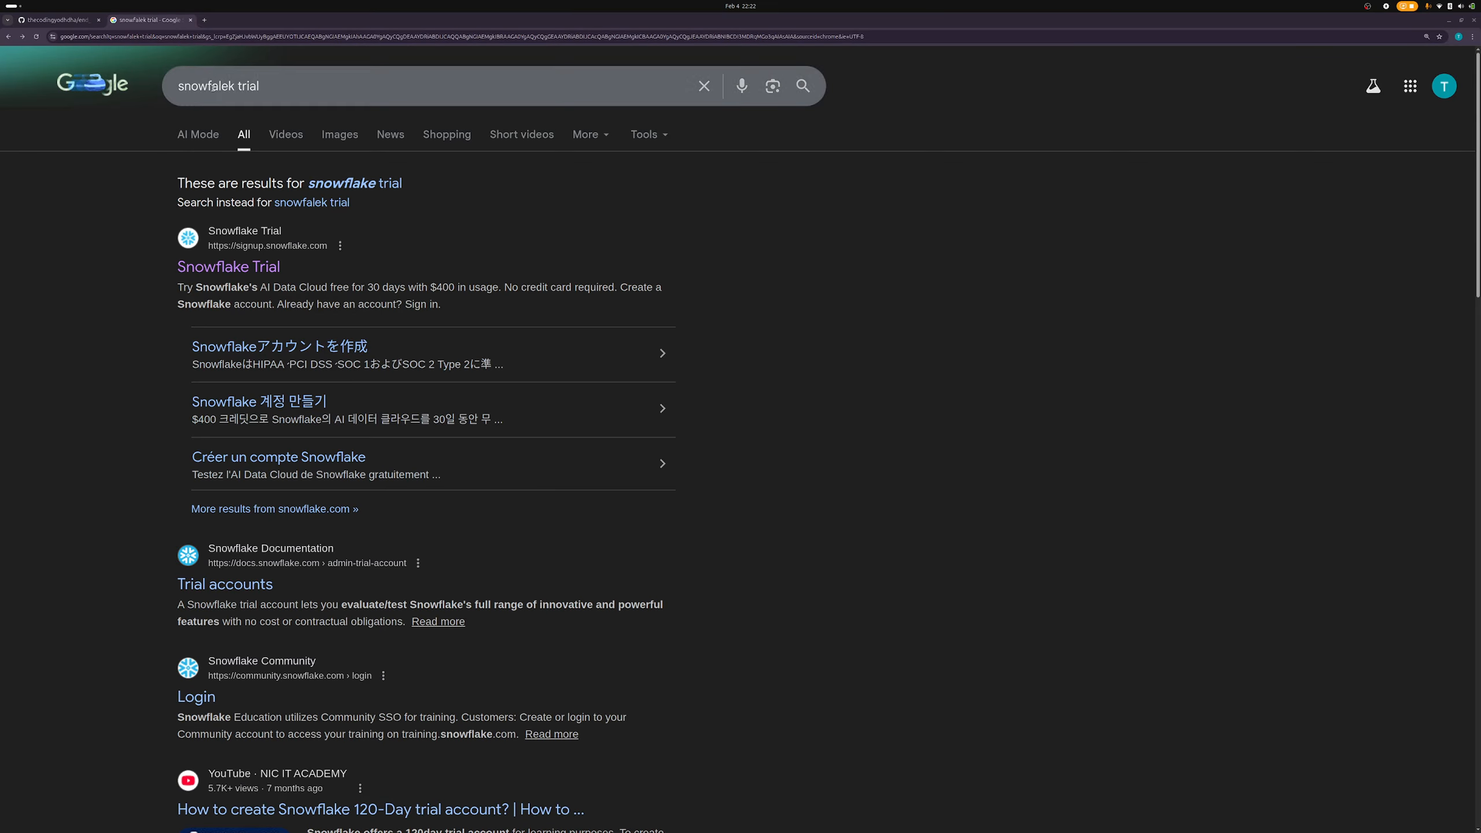
- Open the Snowflake Trial sign-up and enter the first name, last name and work email
click(239, 272)
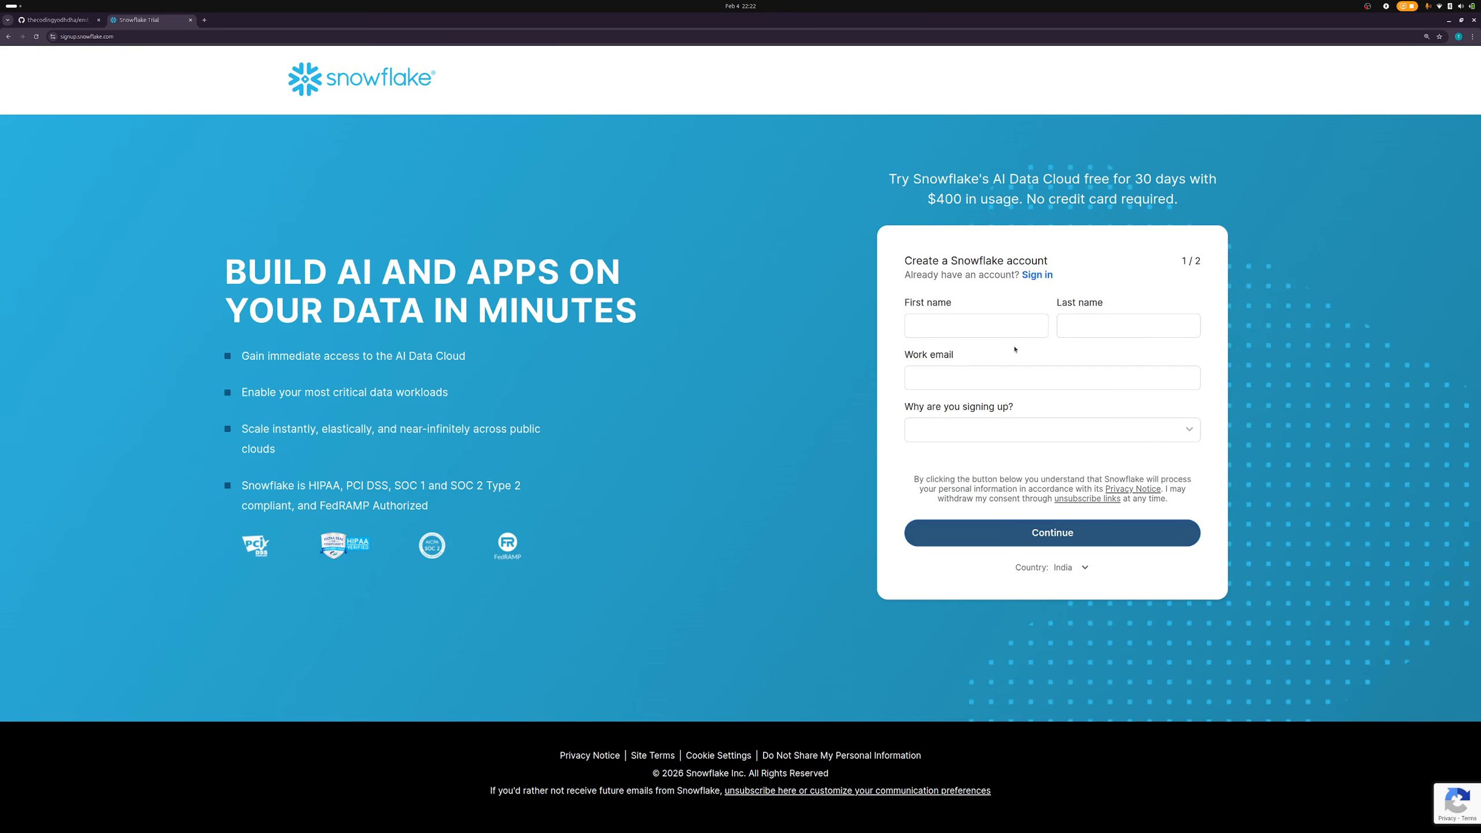
click(989, 332)
text(Co)
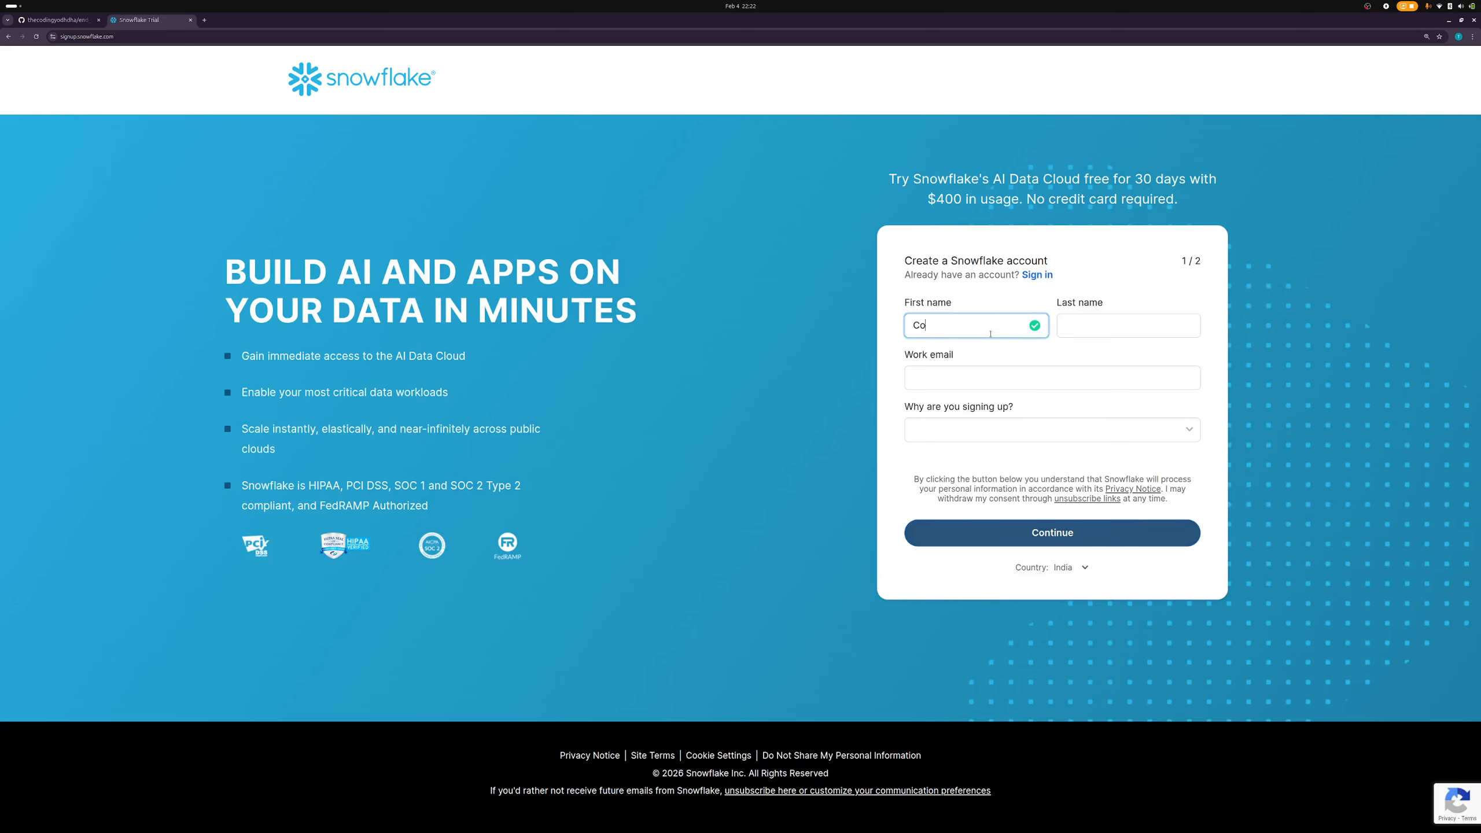
text(ding)
key(Tab)
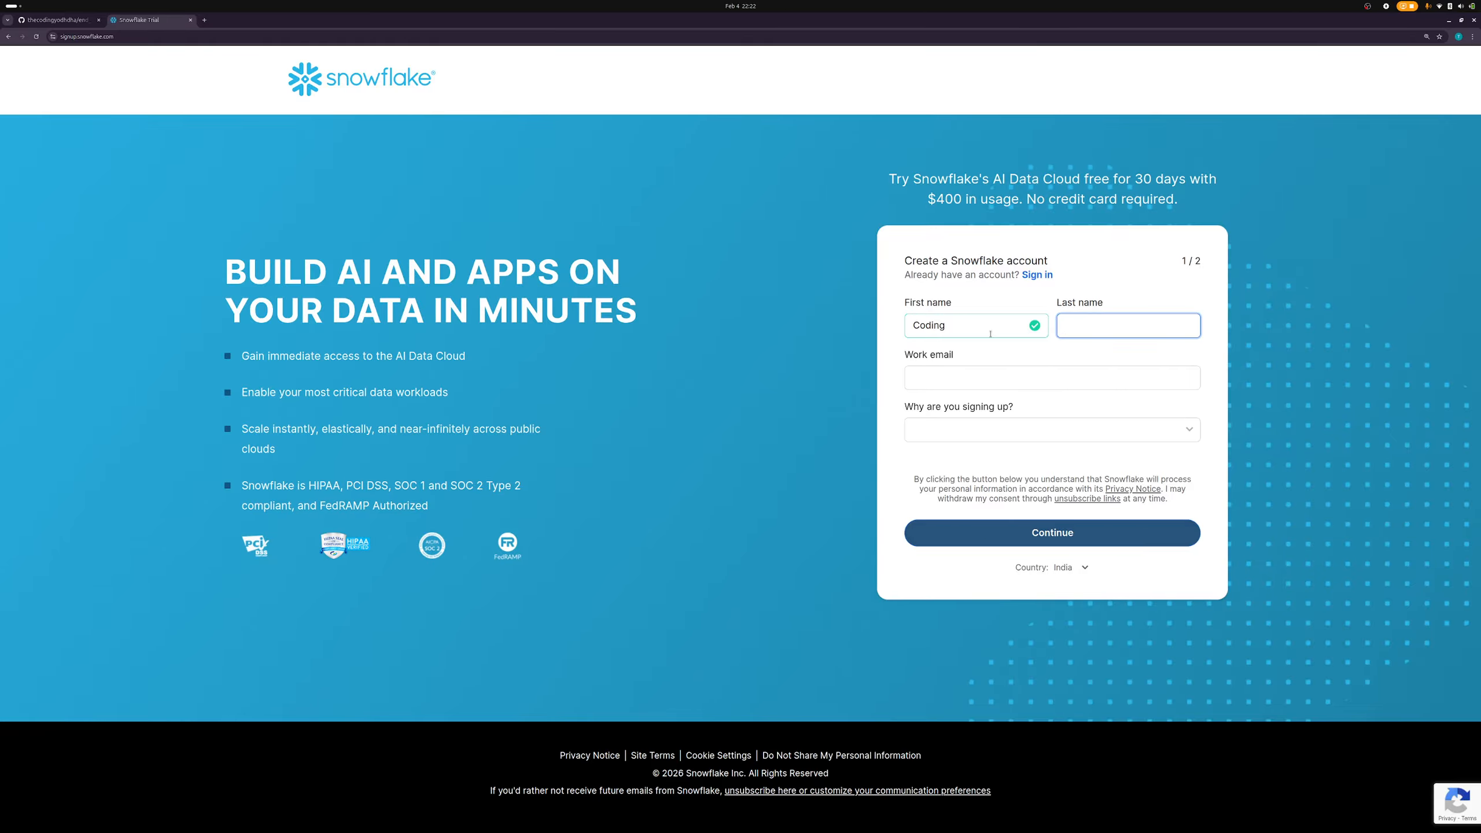
text(Yodha)
key(Tab)
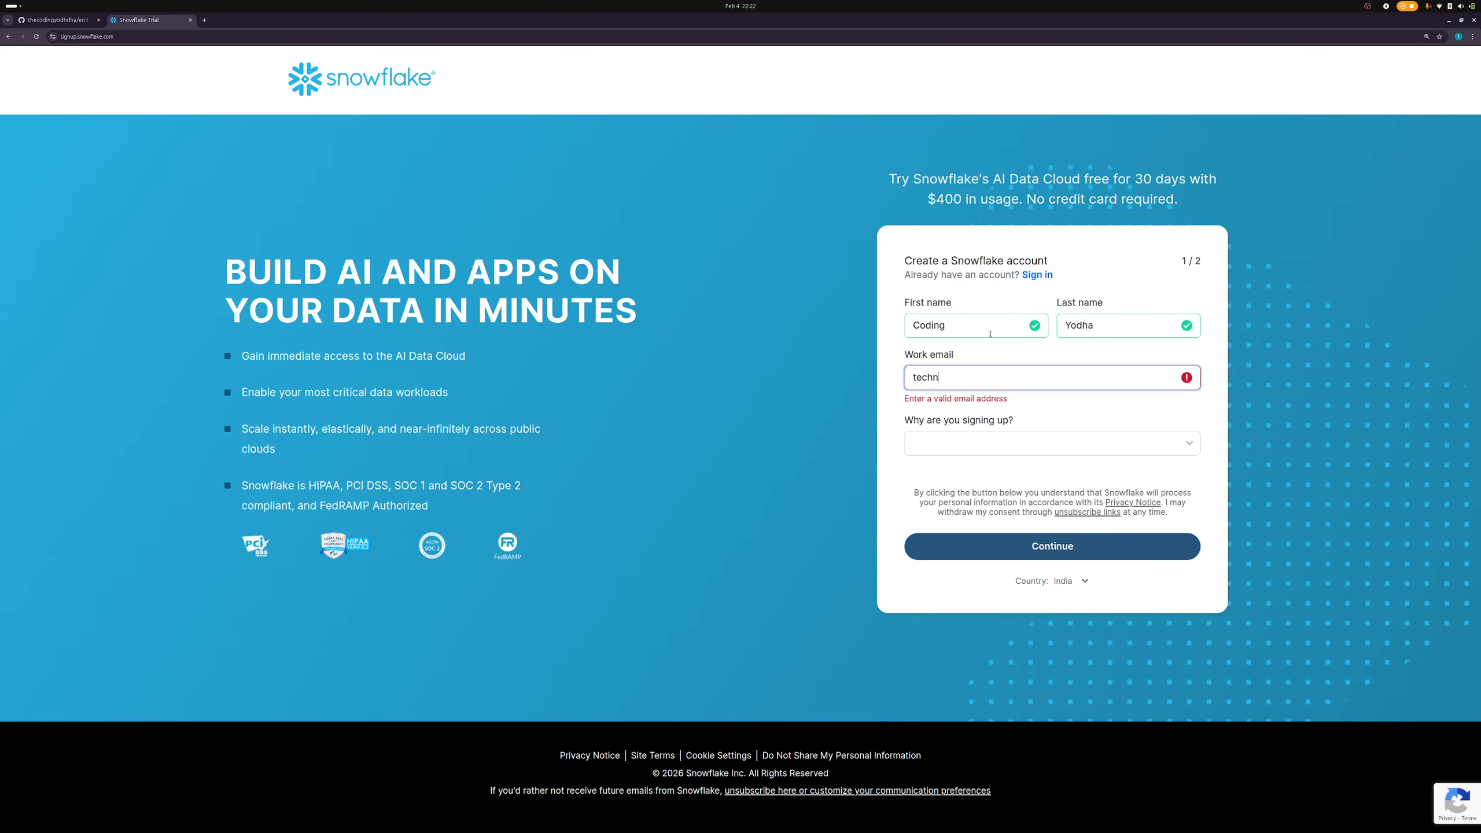
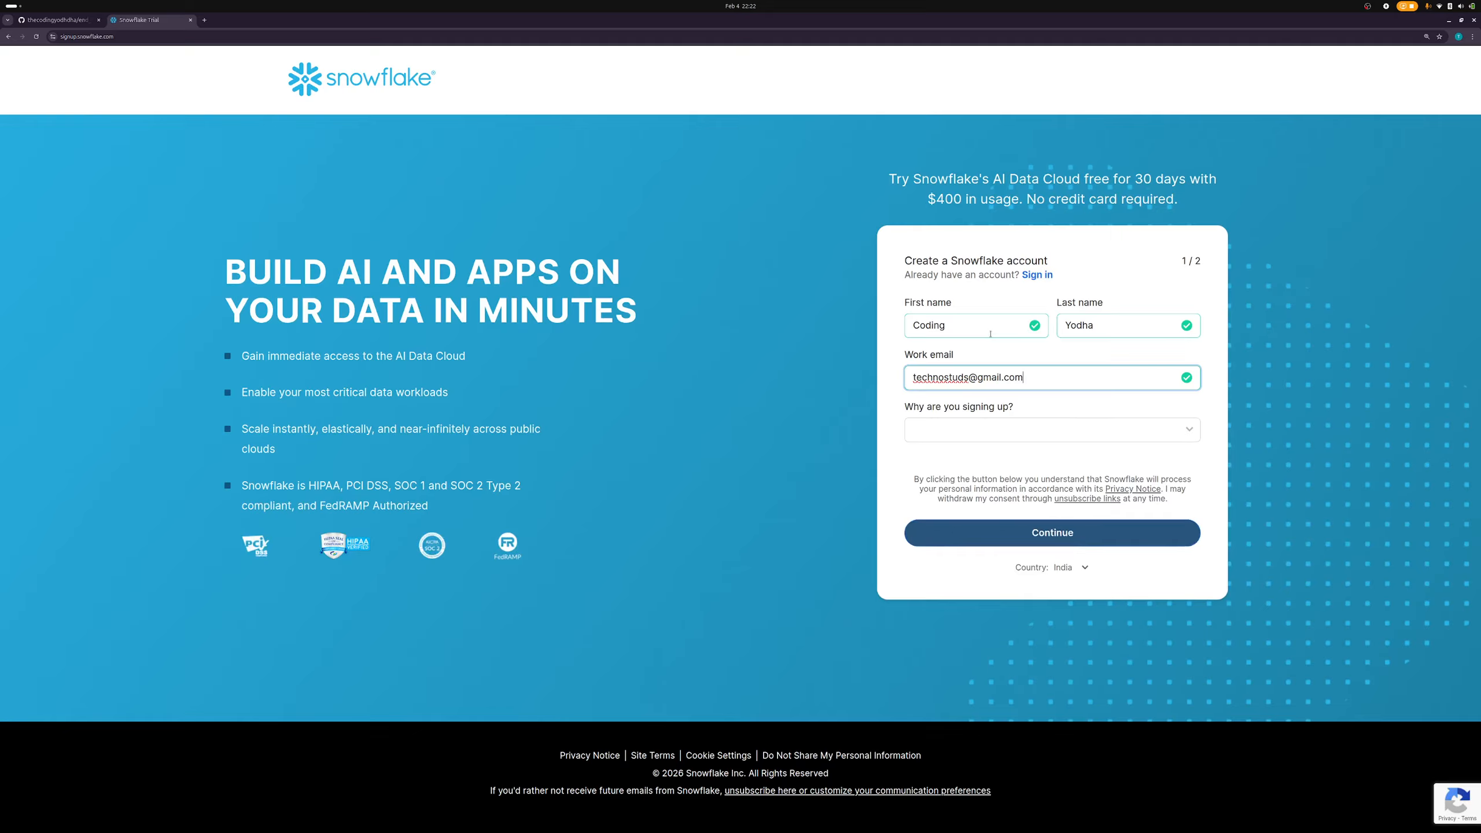
key(Tab)
- Choose 'Personal learning and development' as the sign-up reason and continue to step 2
click(1032, 423)
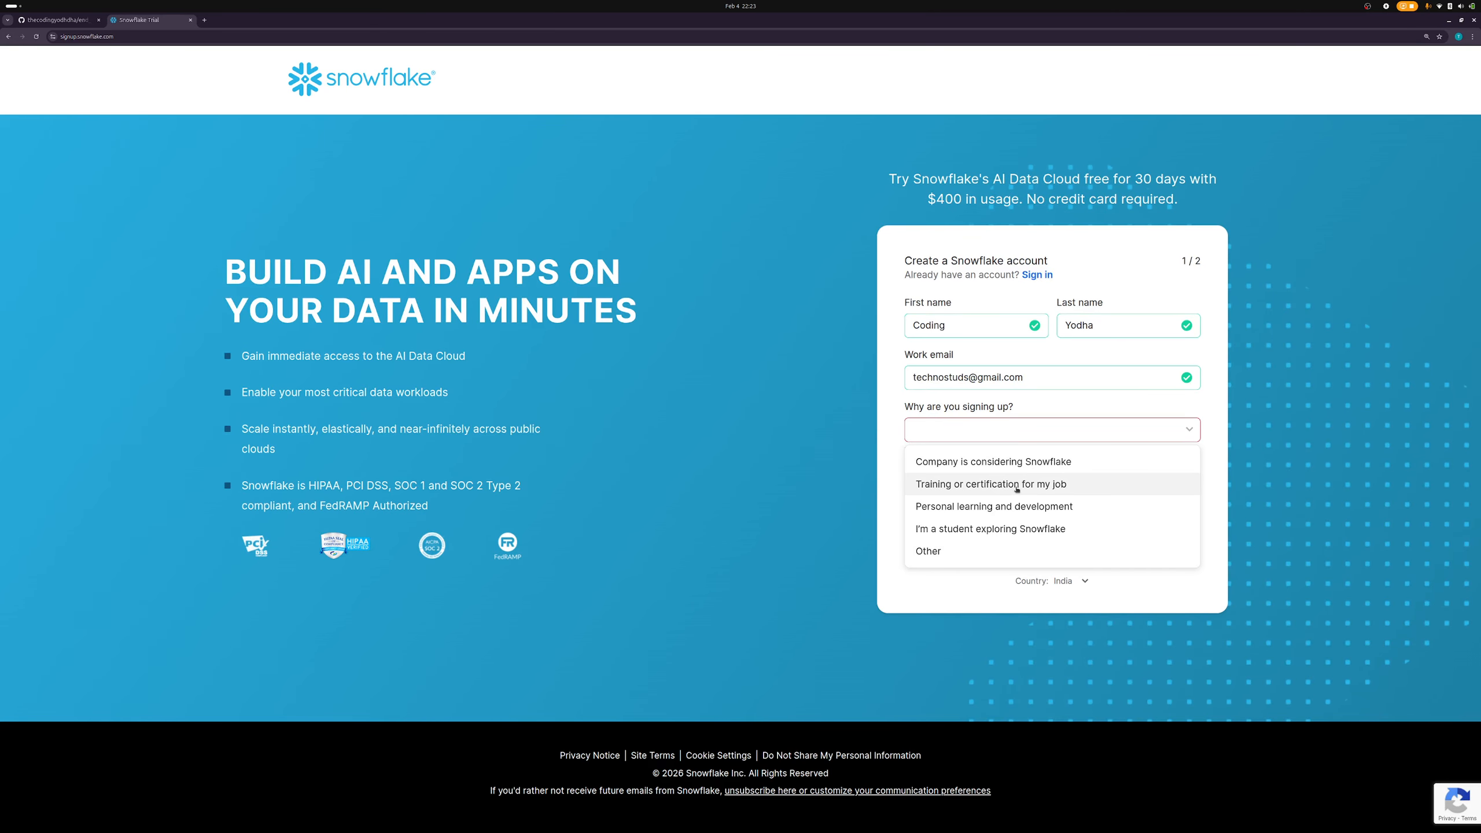
click(1016, 508)
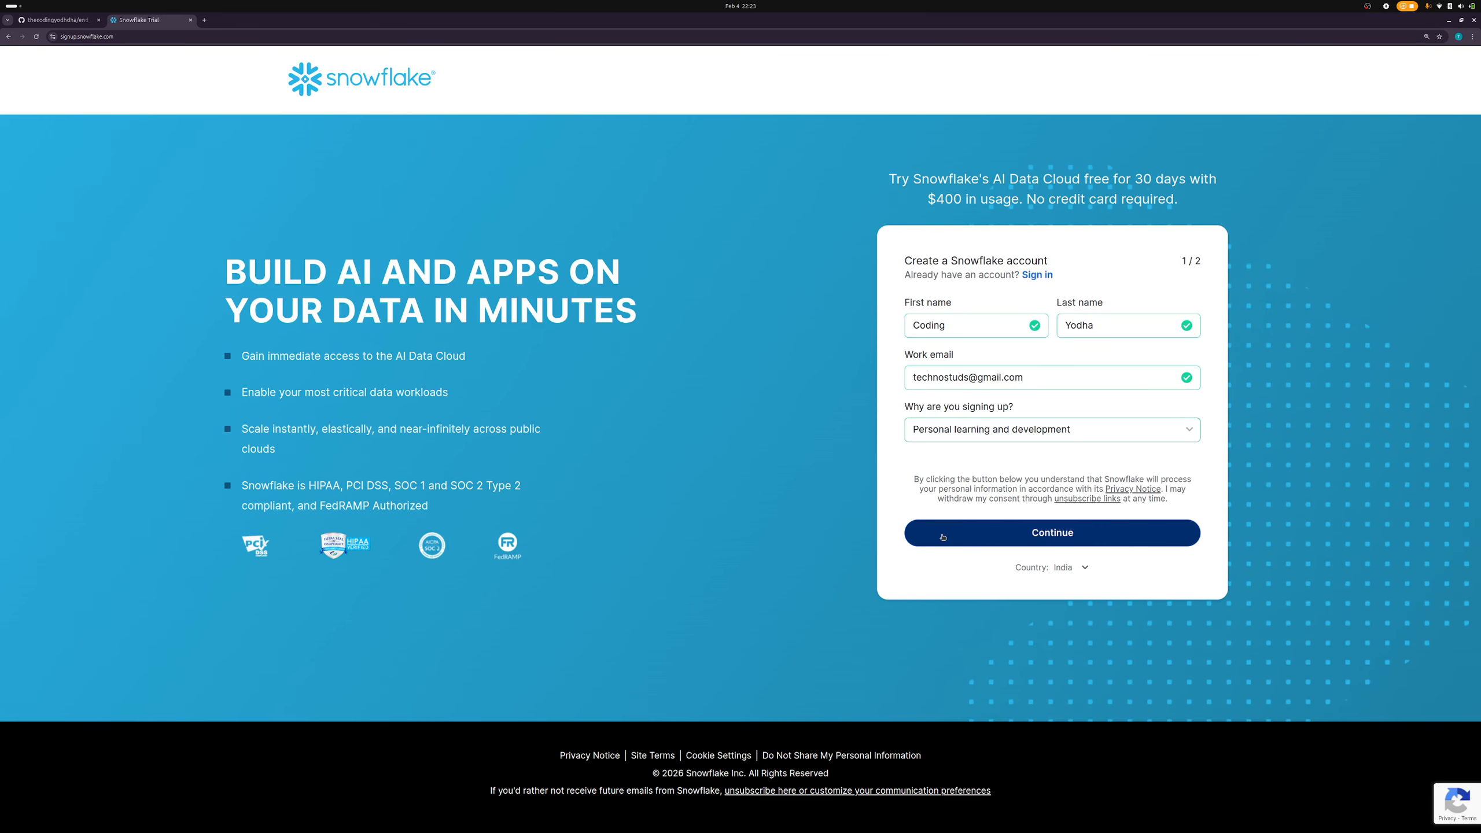
click(1037, 624)
click(957, 315)
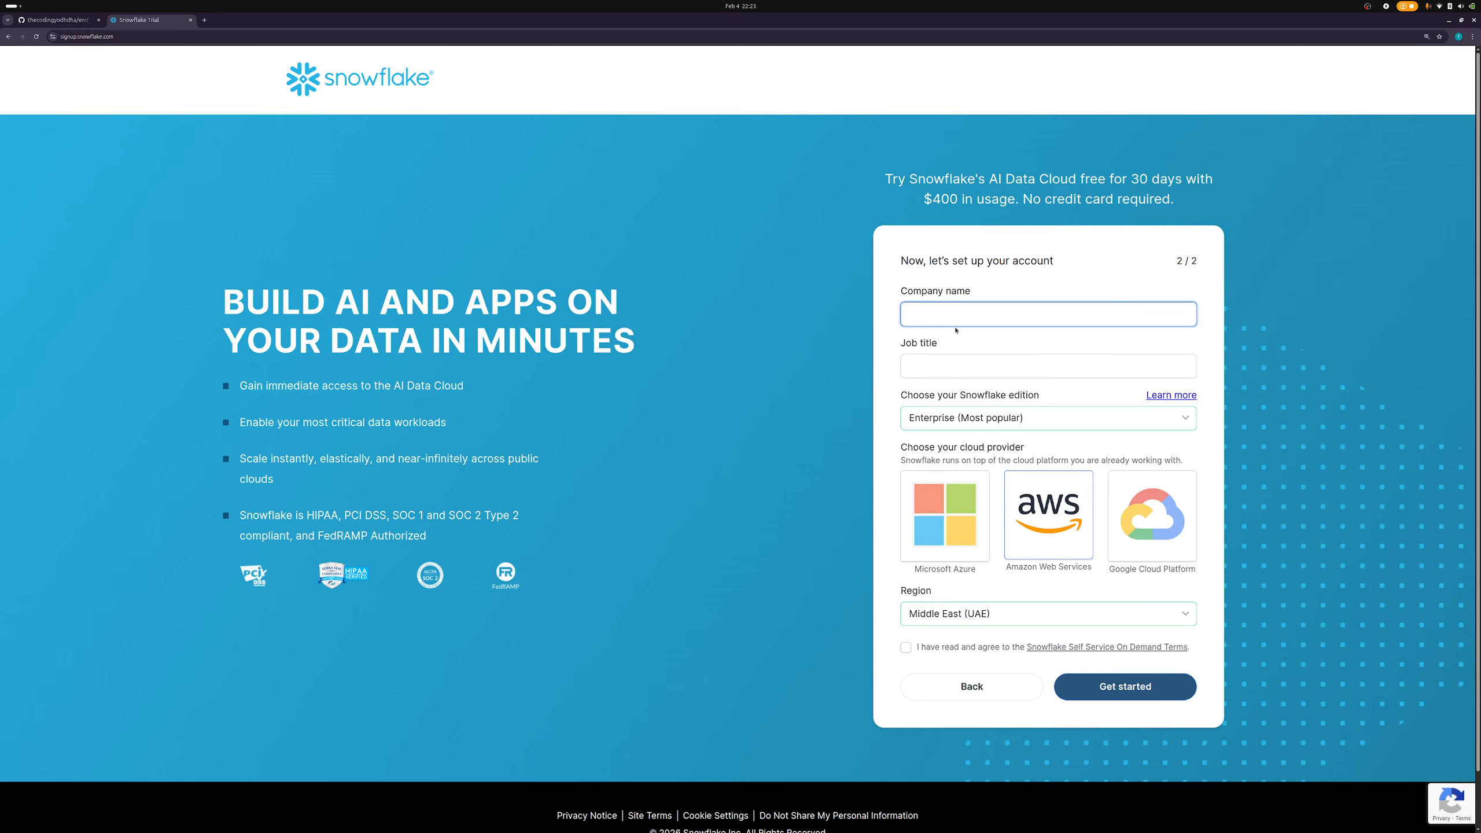
- Enter NA as company name and job title and choose the Standard edition
text(NA)
key(Tab)
text(NA)
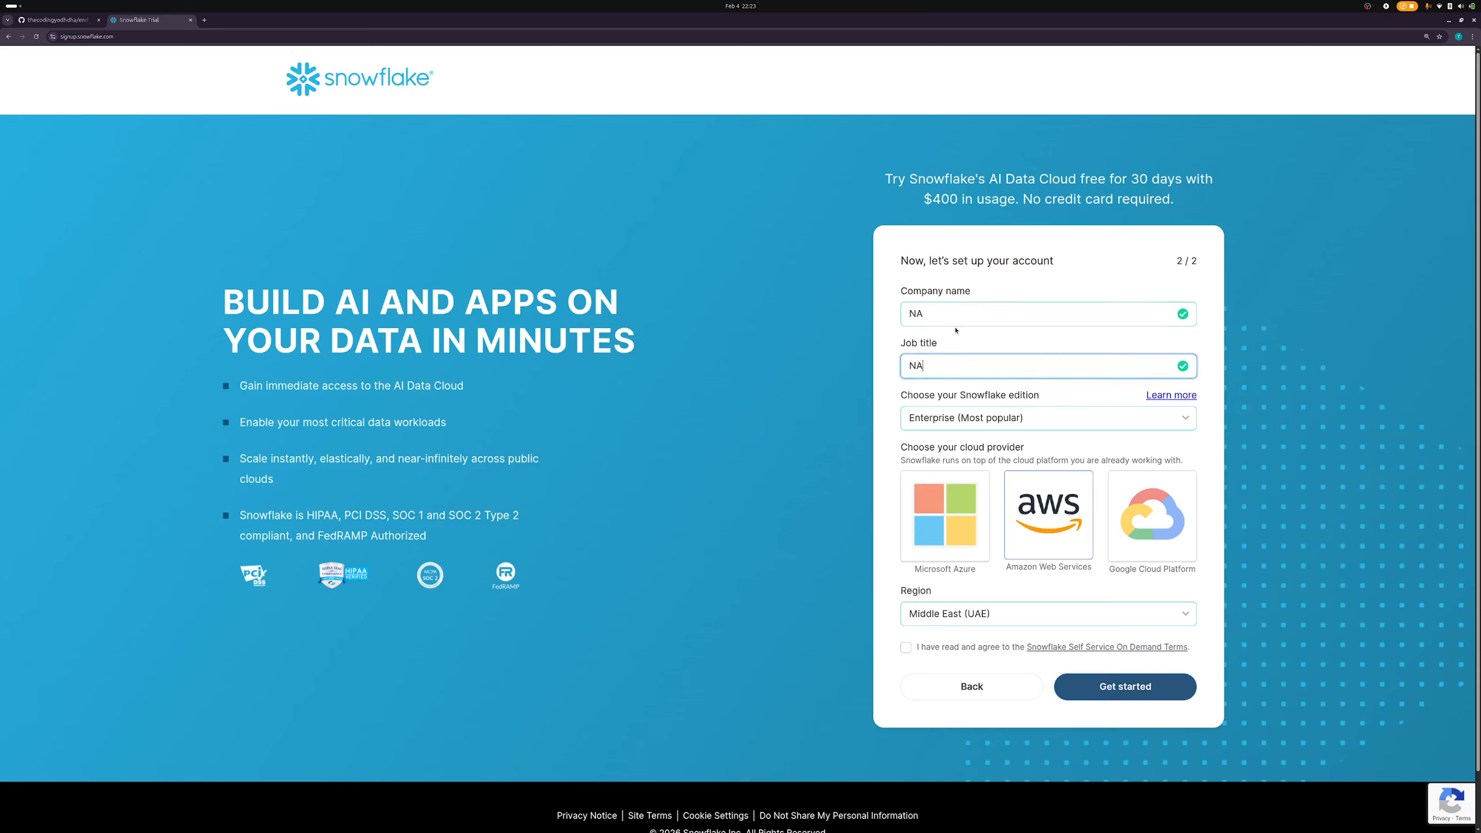
click(996, 421)
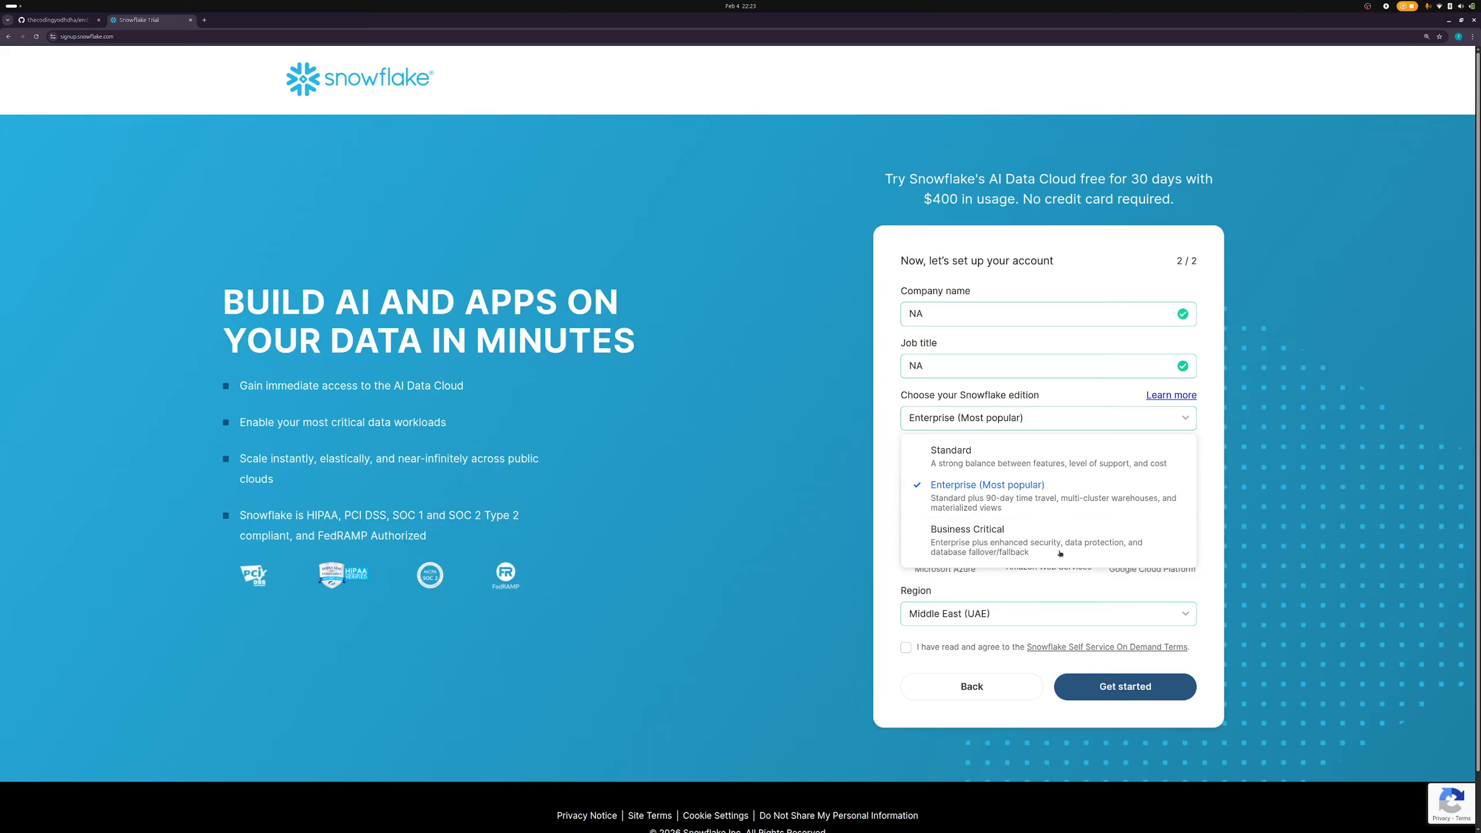
click(1043, 473)
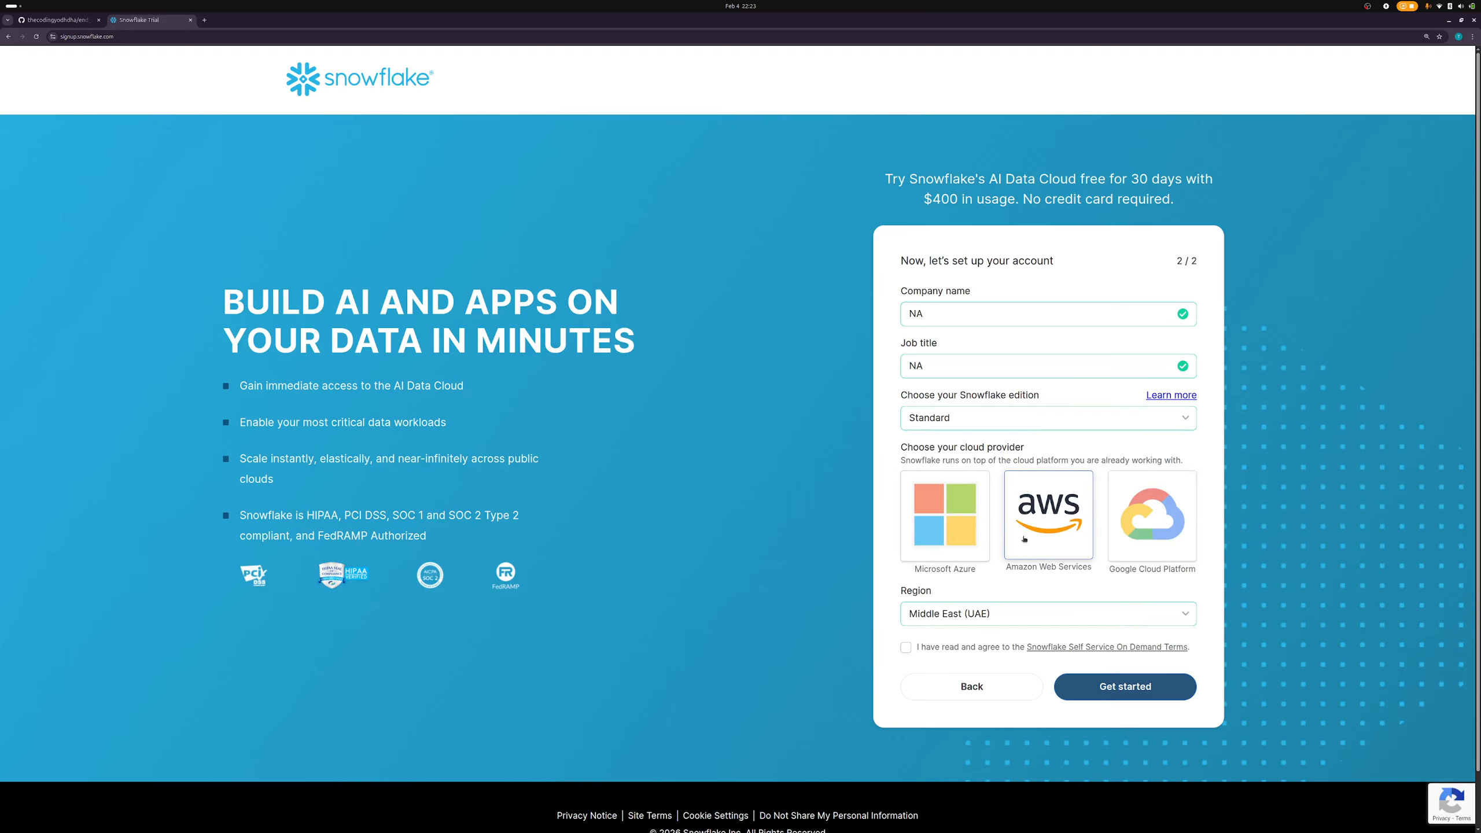
- Set the region to Asia Pacific (Singapore), accept the terms and submit the account setup
scroll(1026, 542, down, 1)
click(985, 554)
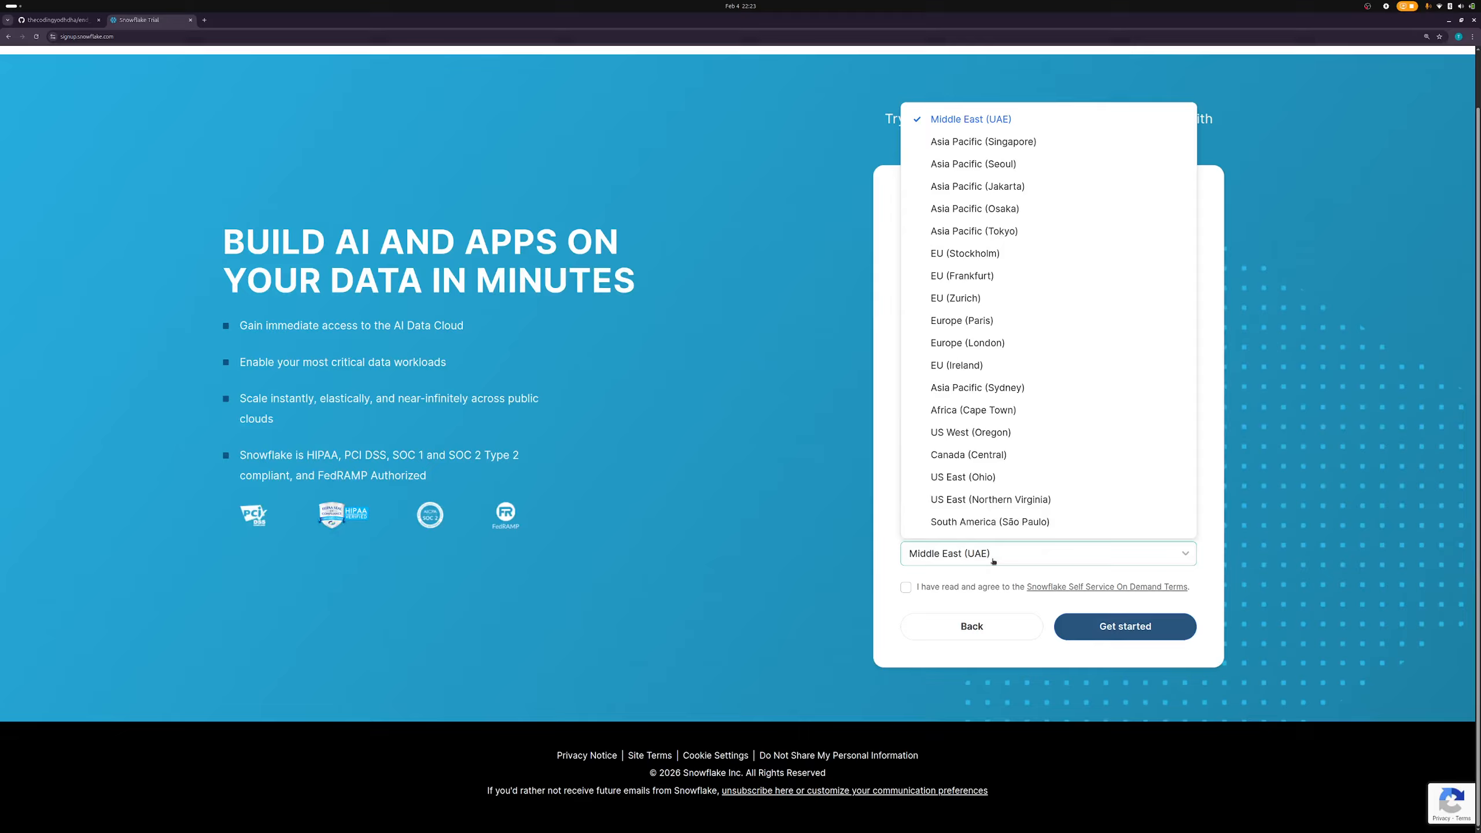
scroll(1024, 490, up, 1)
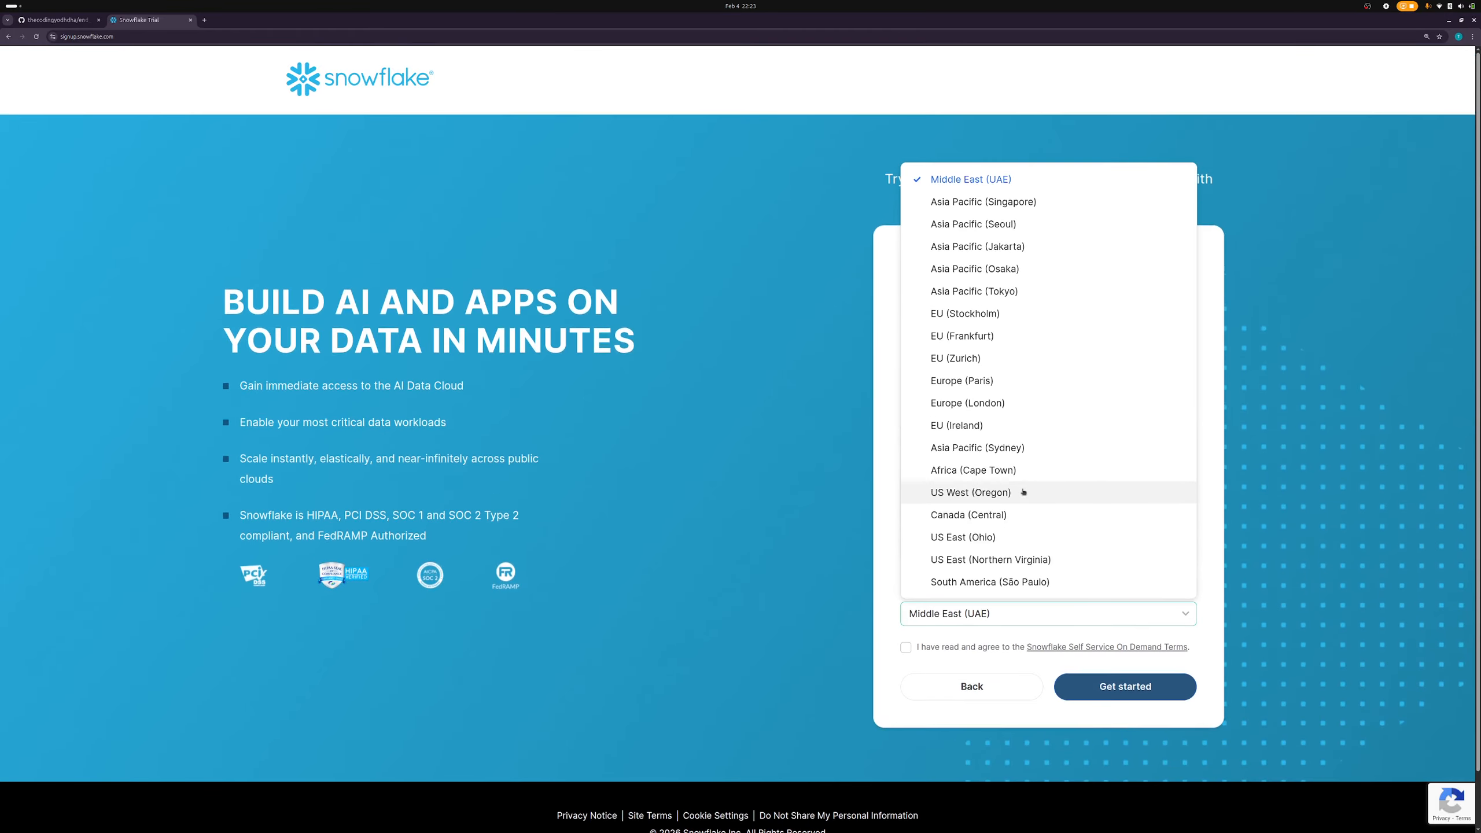
click(1004, 204)
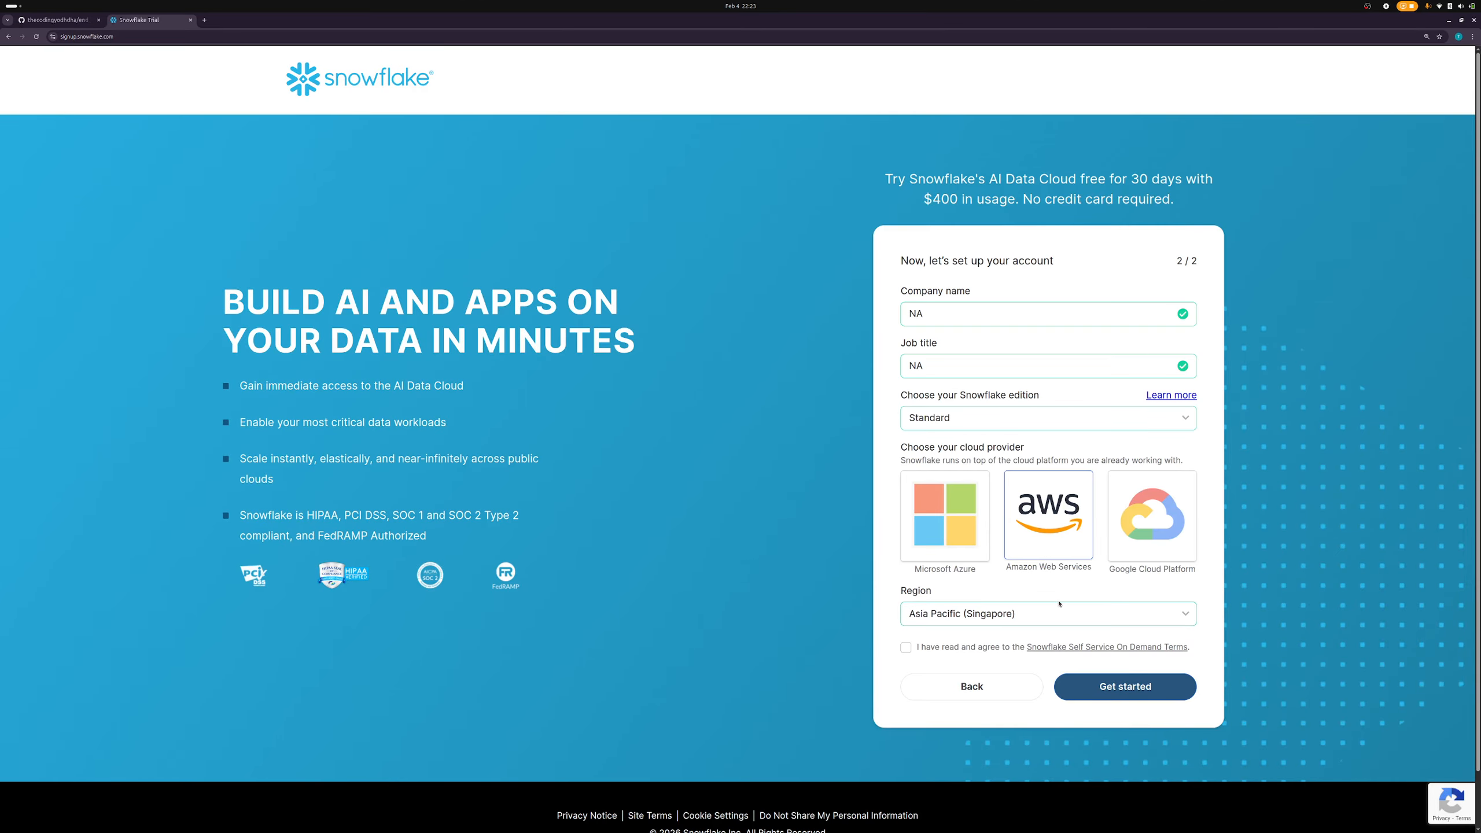
click(905, 647)
click(1124, 686)
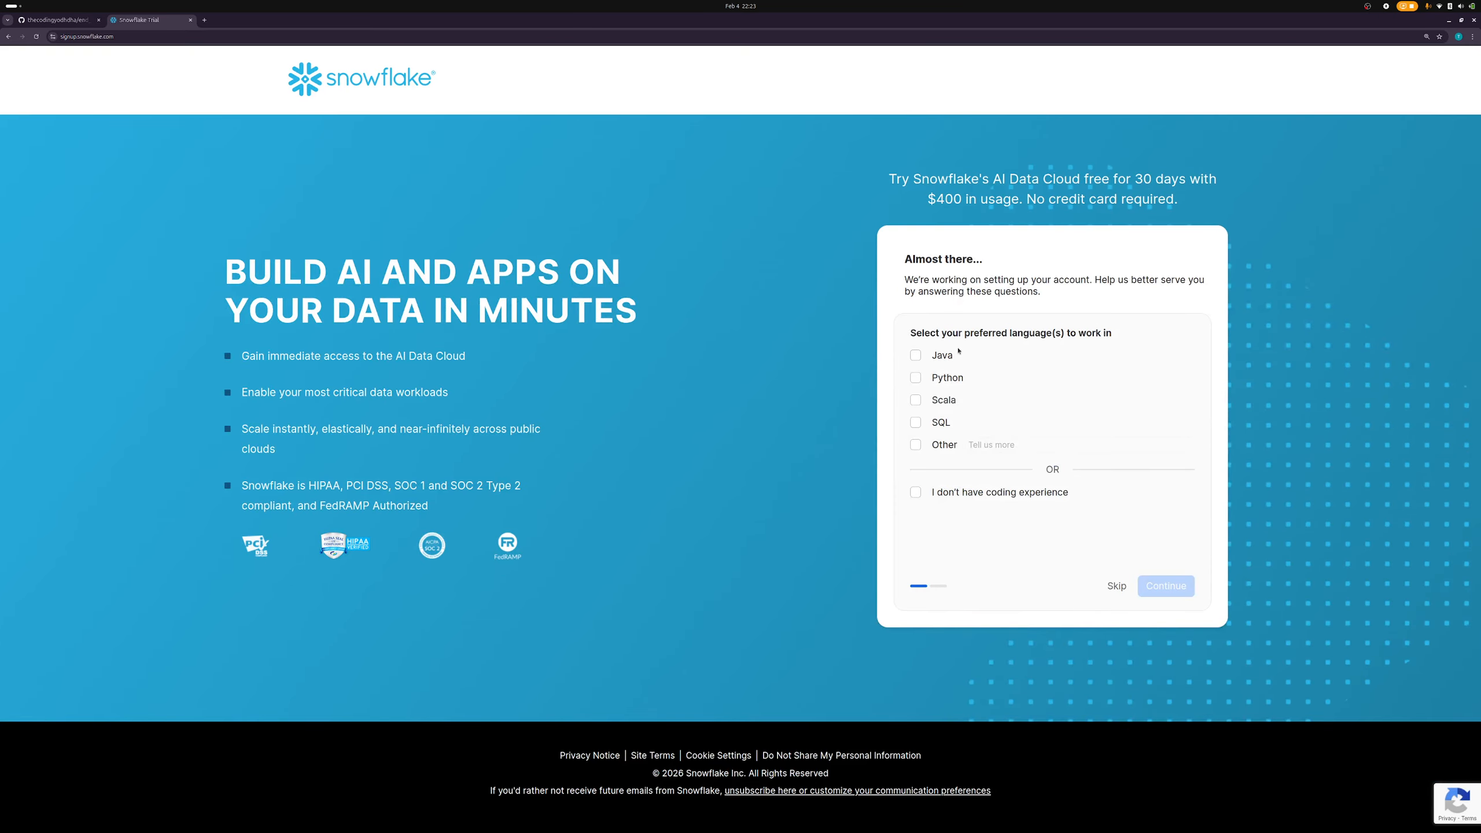
- Pick Python and SQL as preferred languages, continue, and move a new browser tab into its own window
click(916, 377)
click(930, 423)
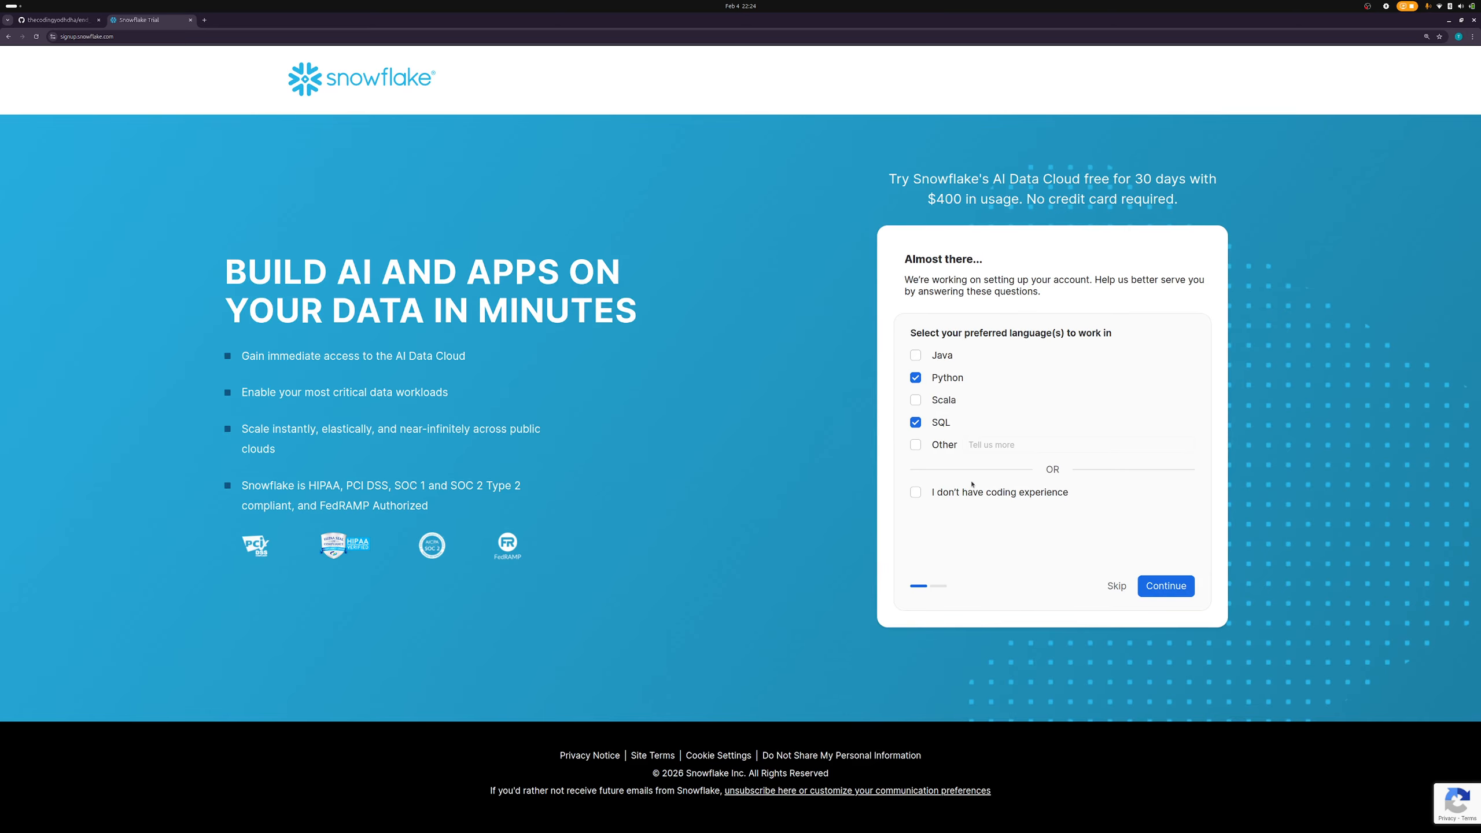
click(1165, 586)
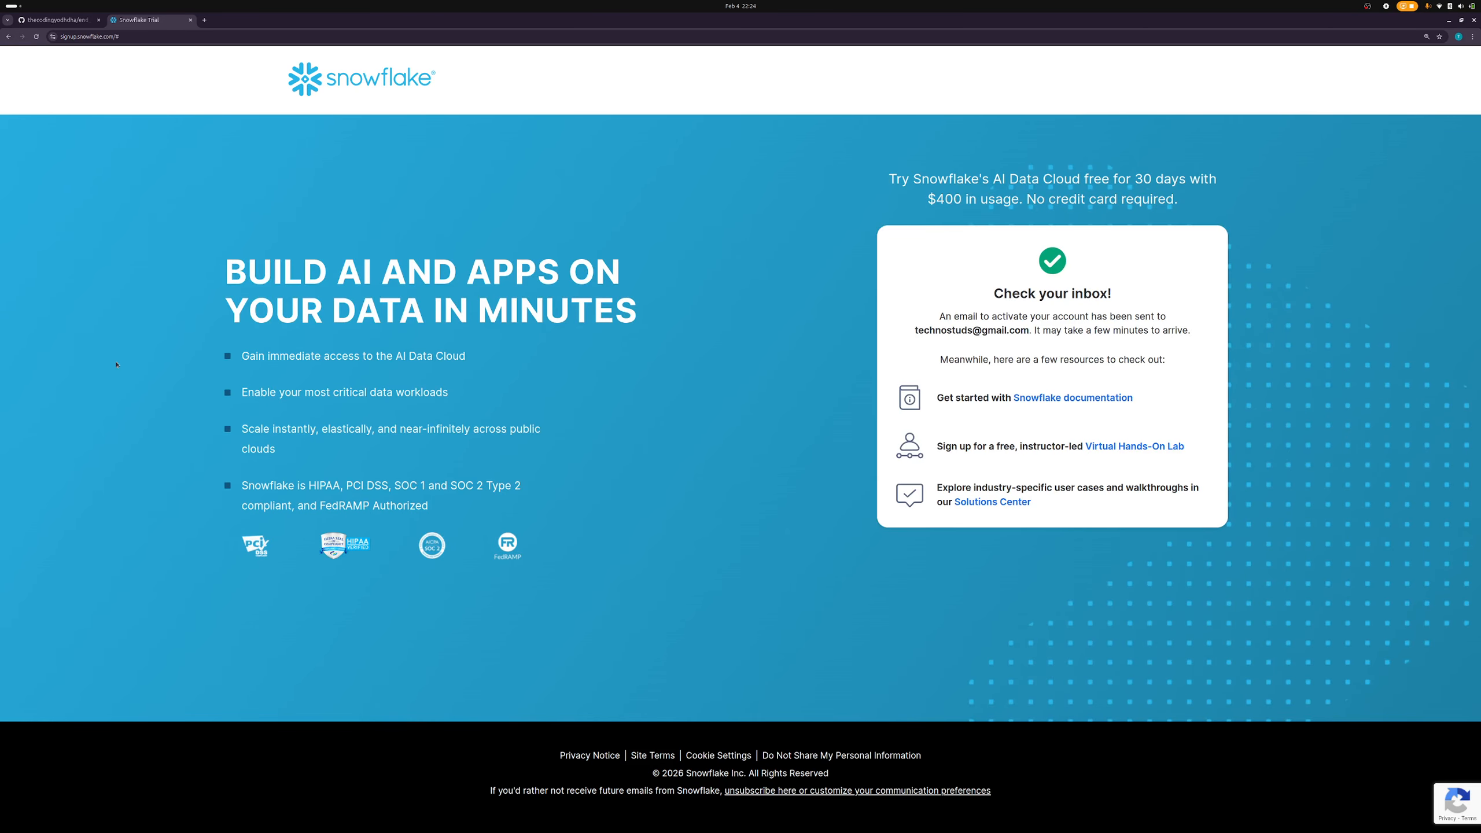
click(205, 22)
drag(205, 22, 0, 204)
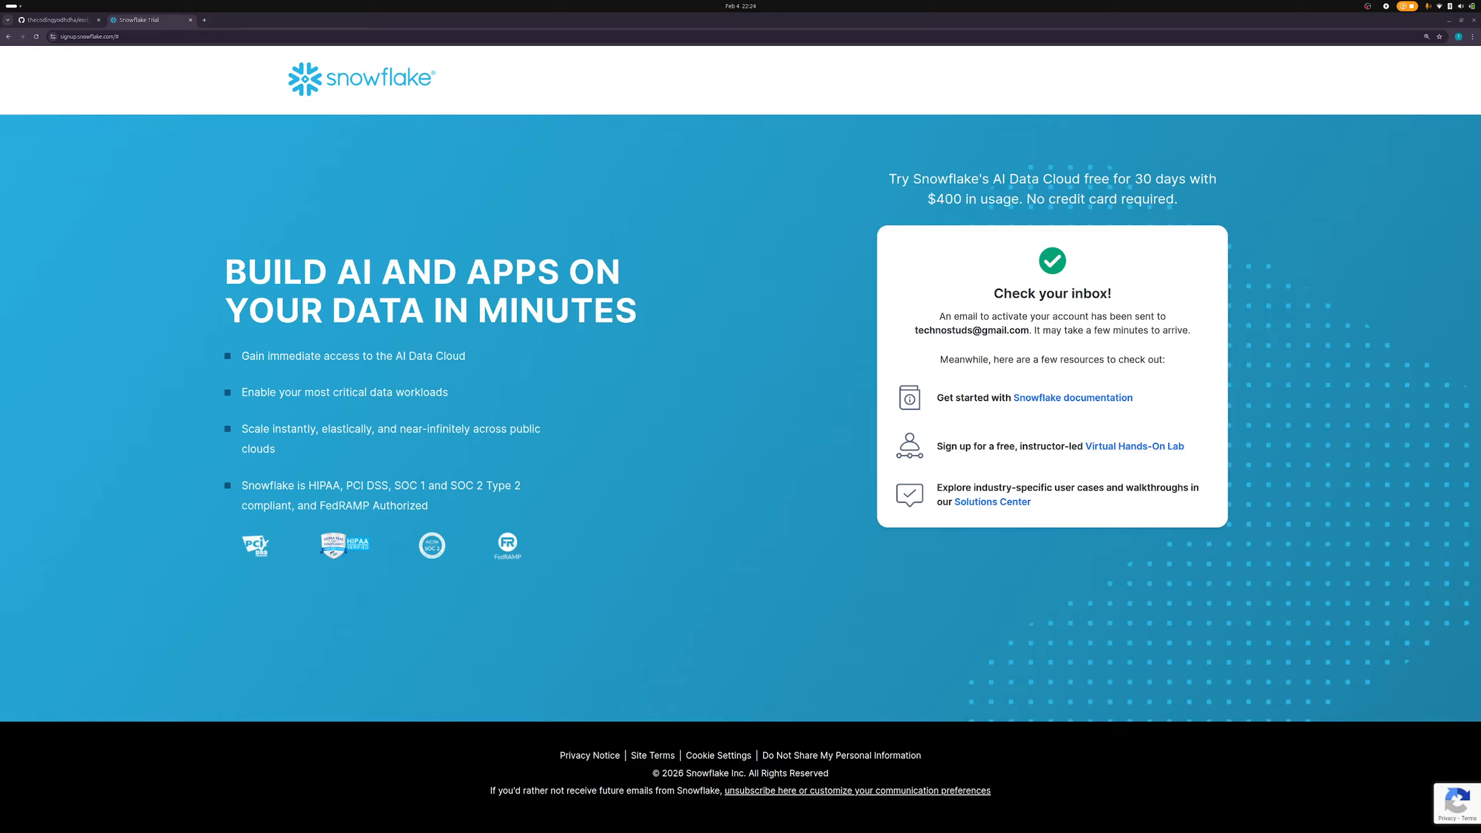
- Load the pasted activation link in a new tab and return to the Snowflake window
click(204, 20)
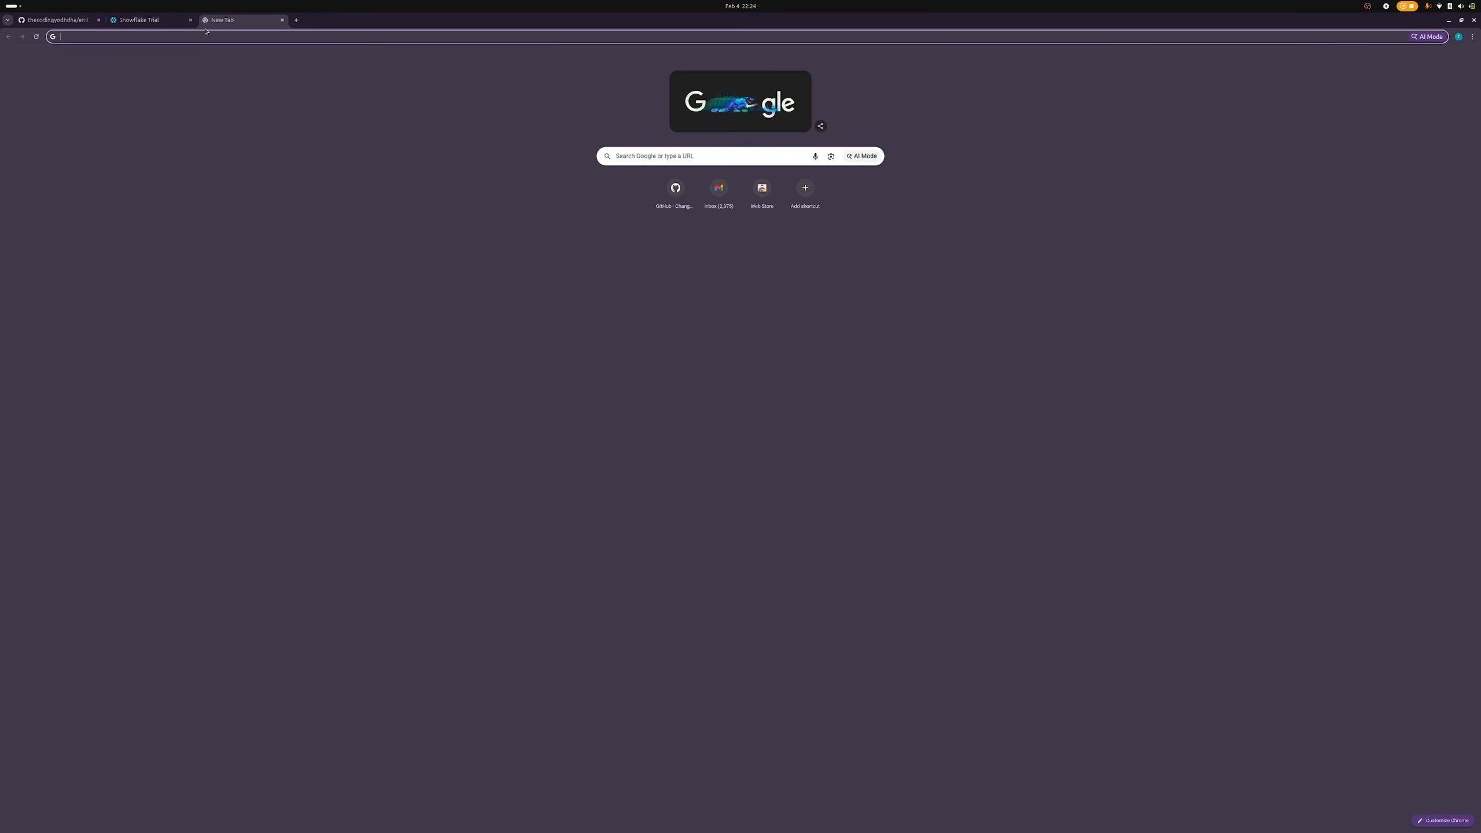
key(Return)
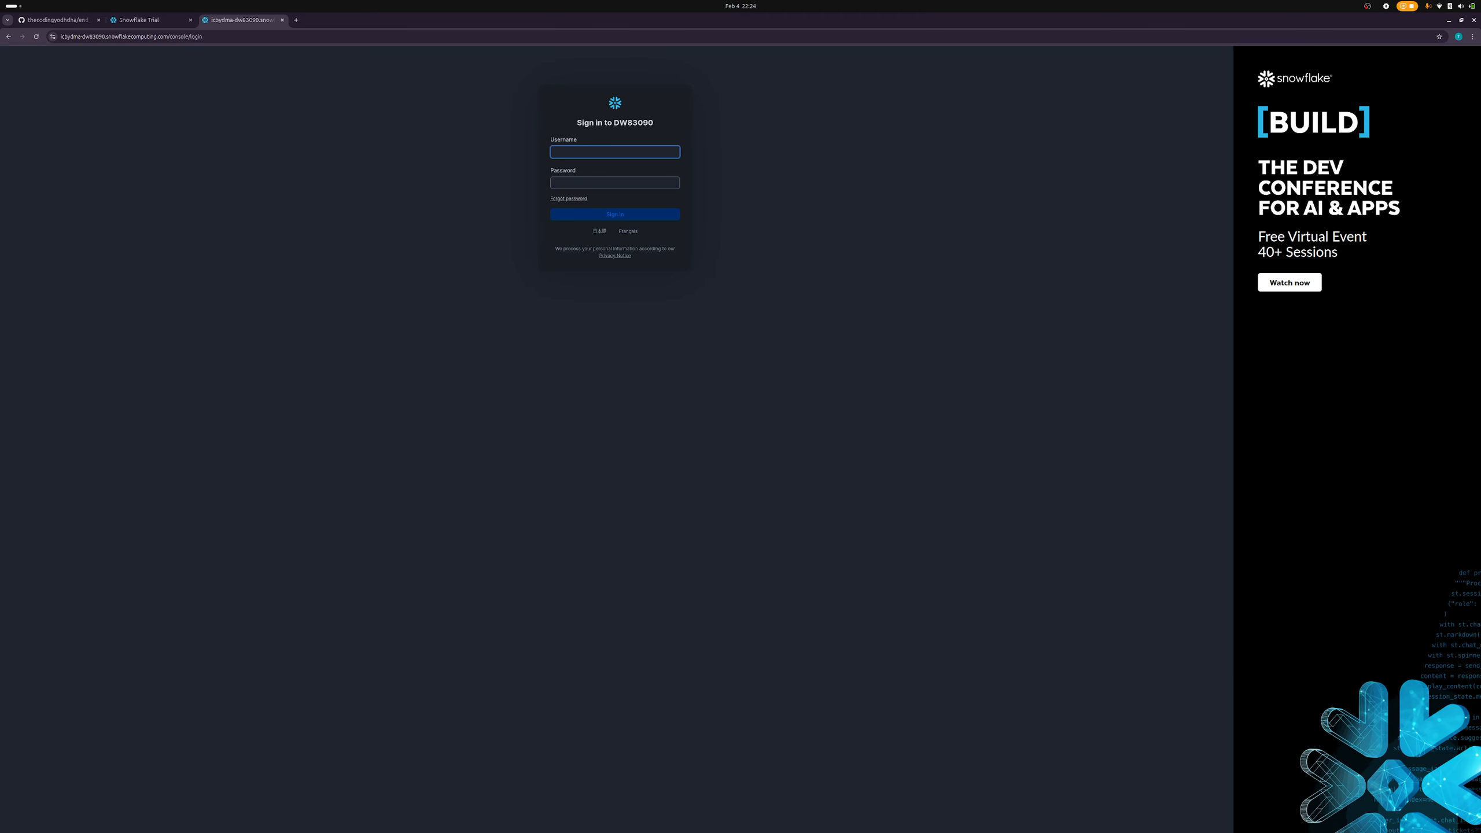
key(alt+Tab)
key(alt+Tab)
key(Tab)
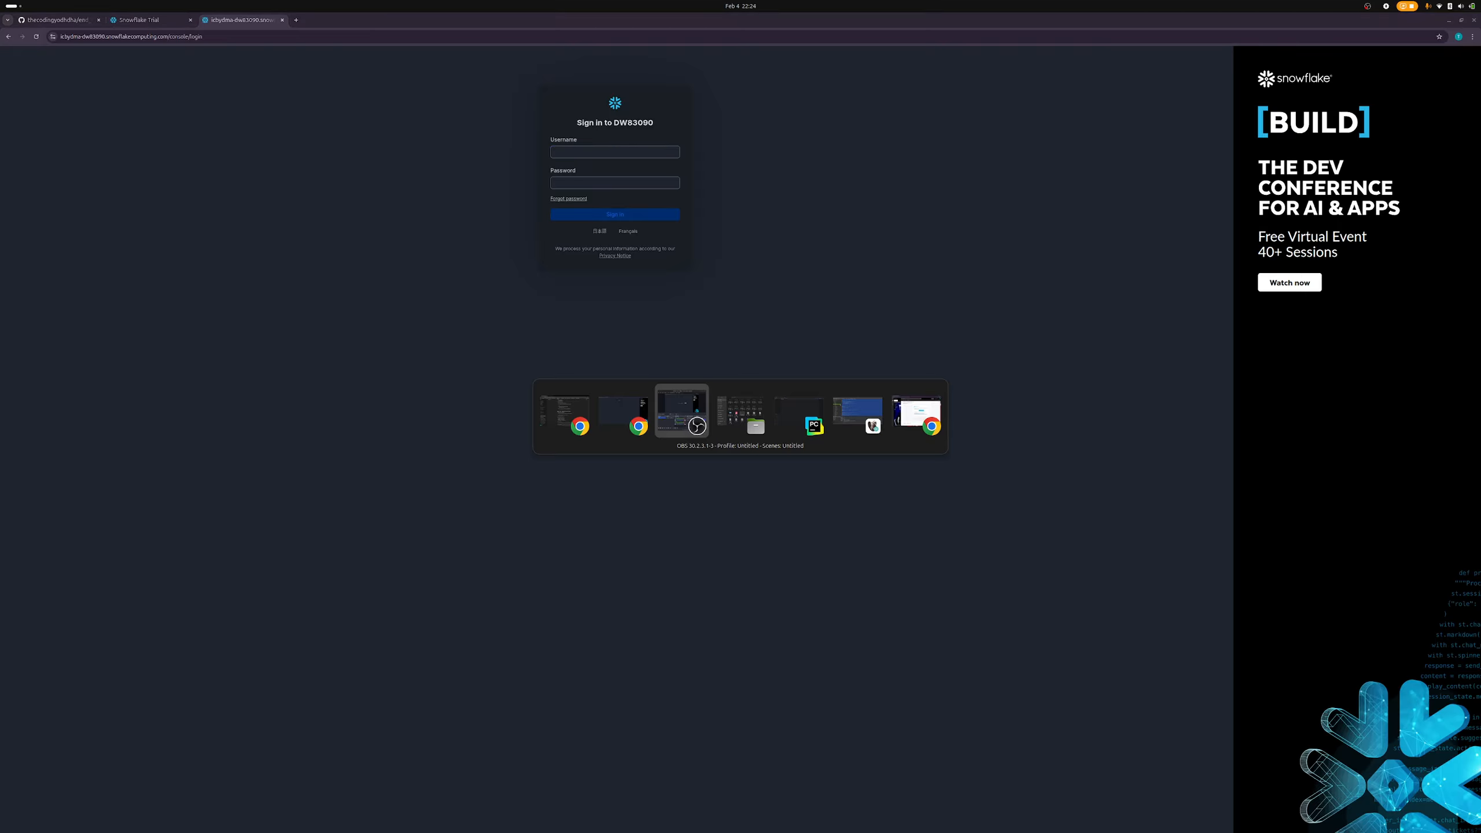
key(Tab)
key(Tab)
key(Tab)
key(Tab)
key(Tab)
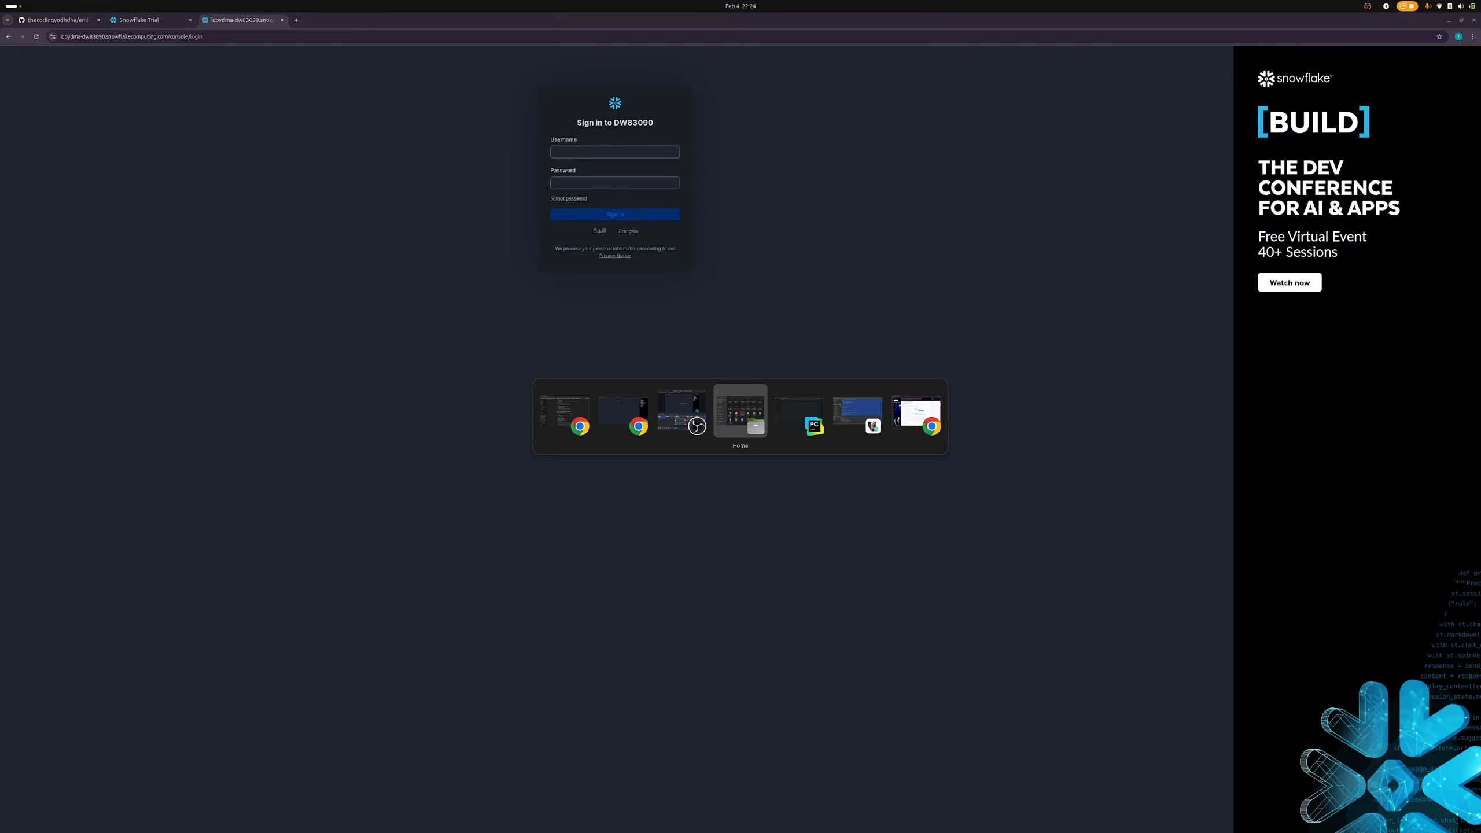
key(shift+Tab)
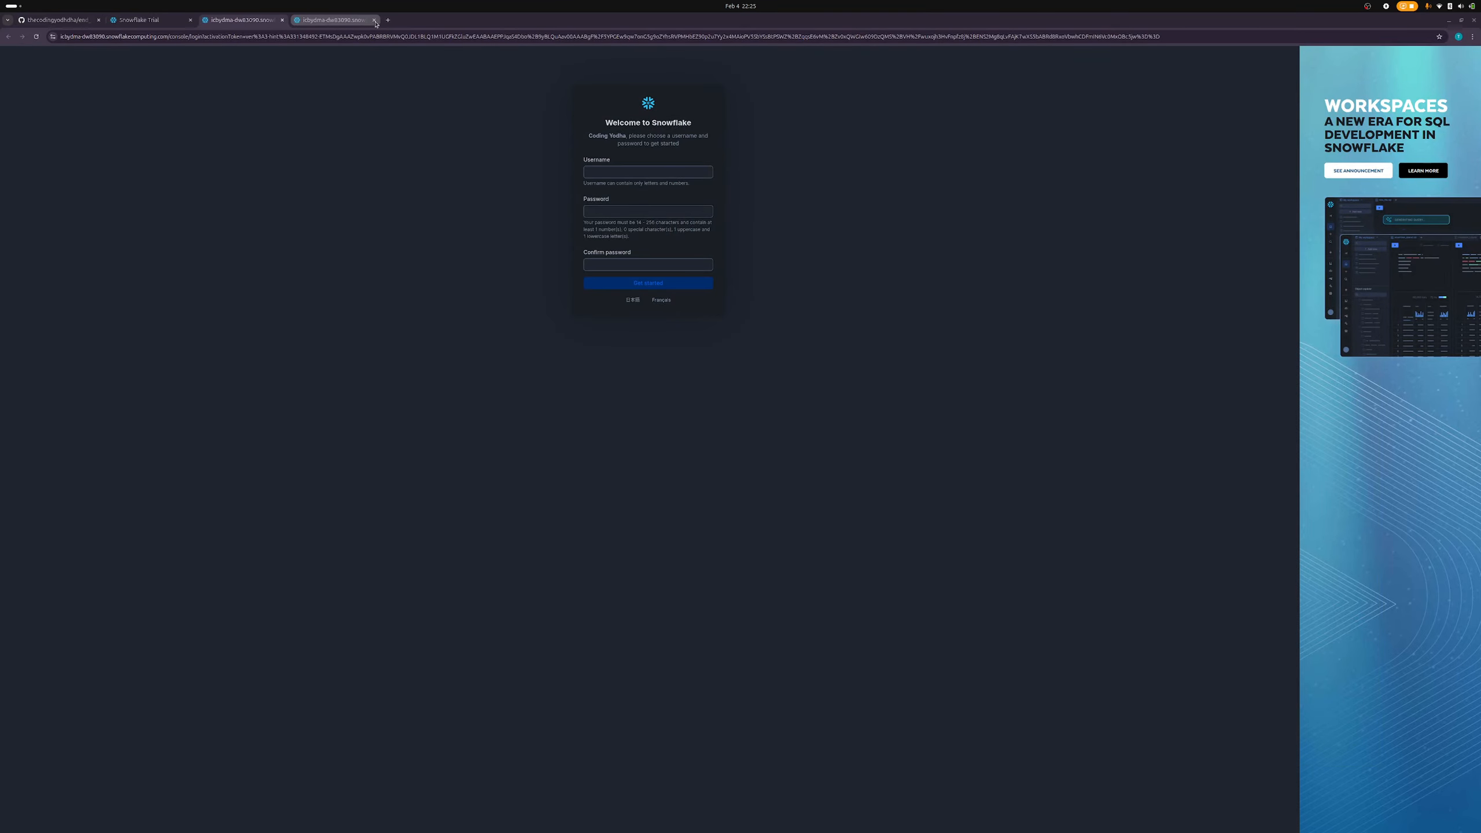
- Close the duplicate Snowflake tab and enter a username without the disallowed period
click(375, 19)
click(620, 174)
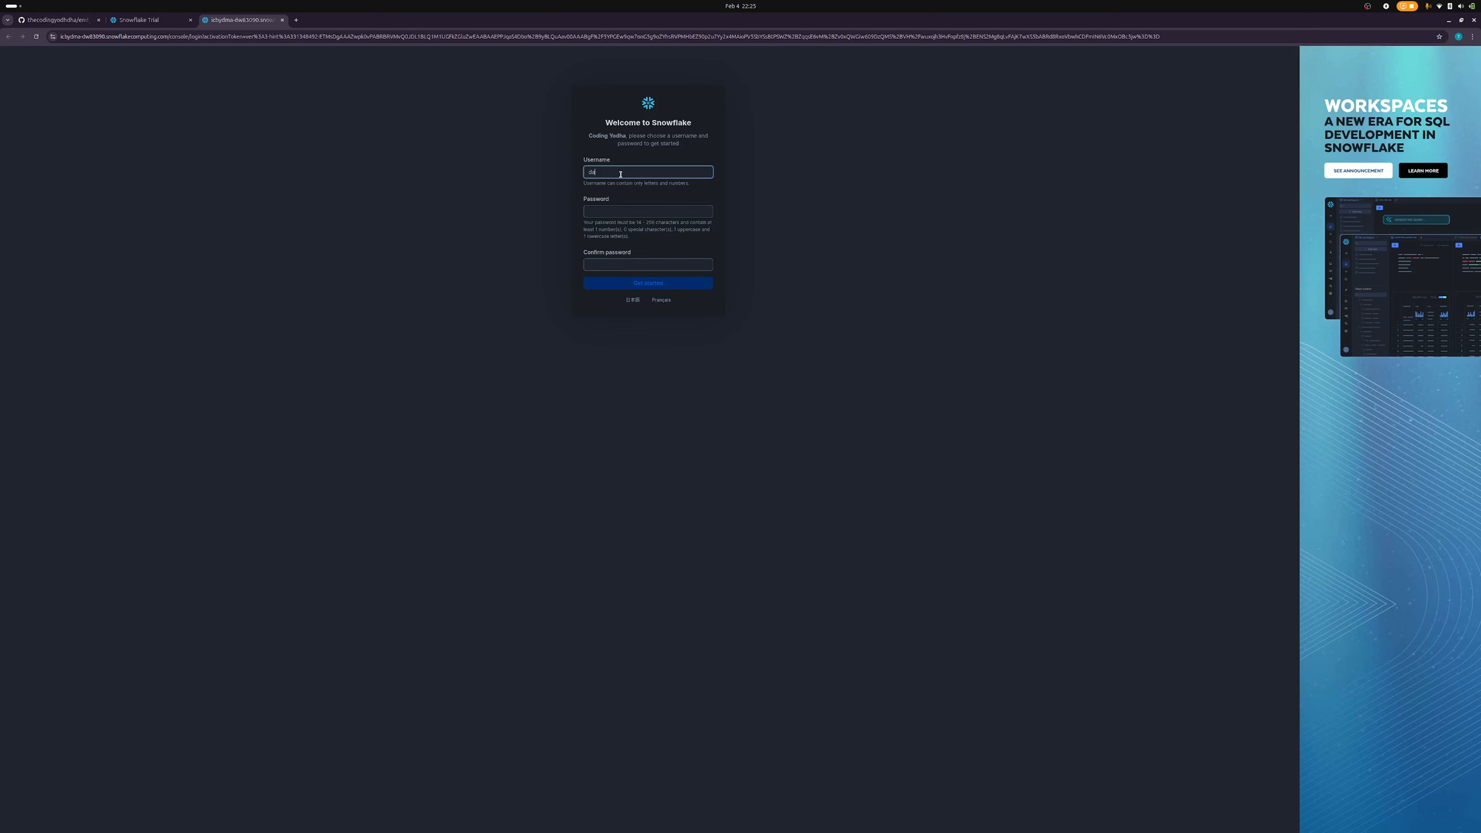
text(taengineer)
- Enter a password instead of the suggested one, zooming in to read the password rules
click(622, 211)
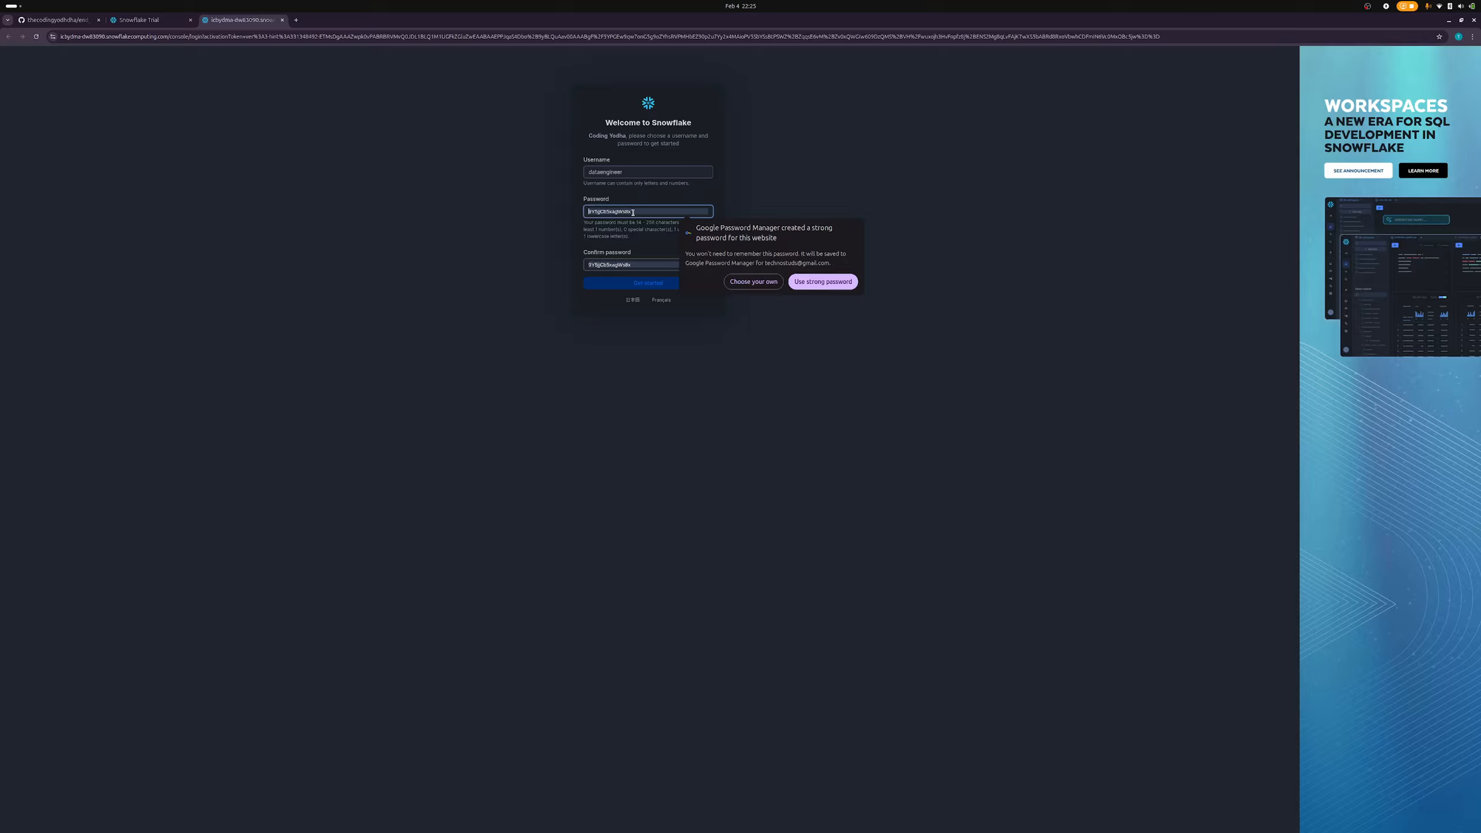
key(Escape)
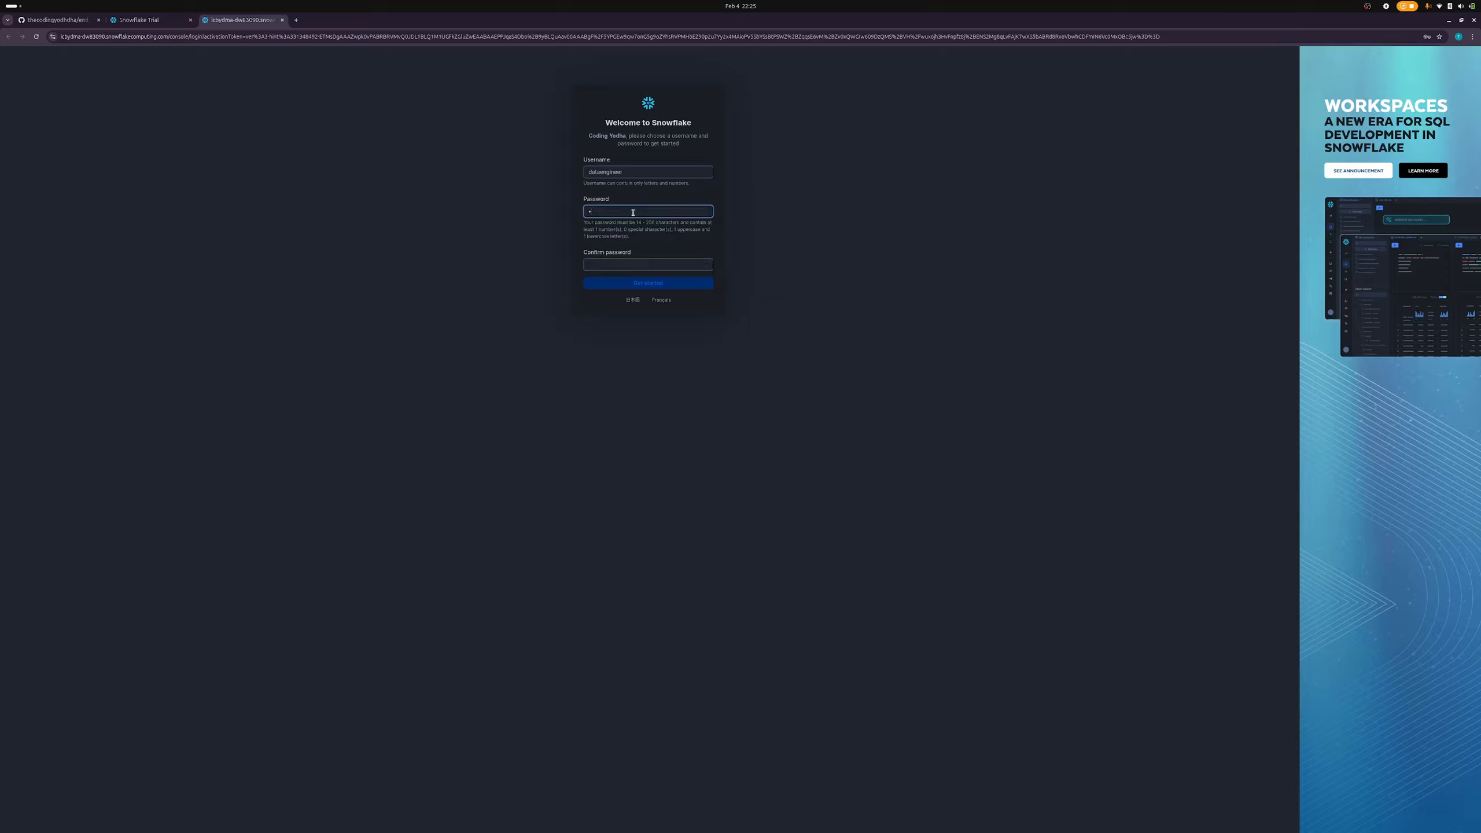
text(•••)
key(ctrl+plus)
key(ctrl+plus)
key(ctrl+plus)
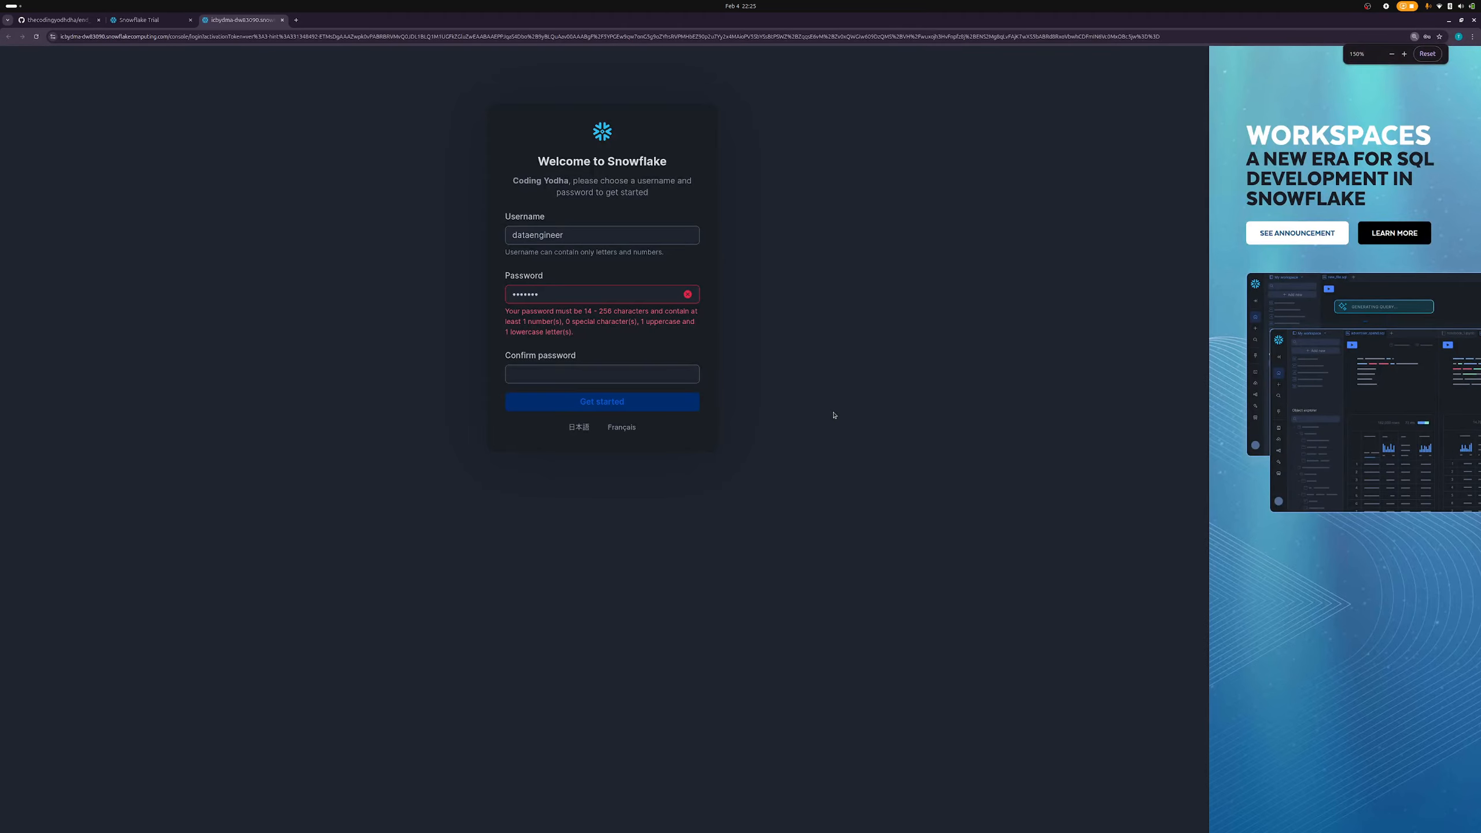
double_click(559, 296)
text(•••)
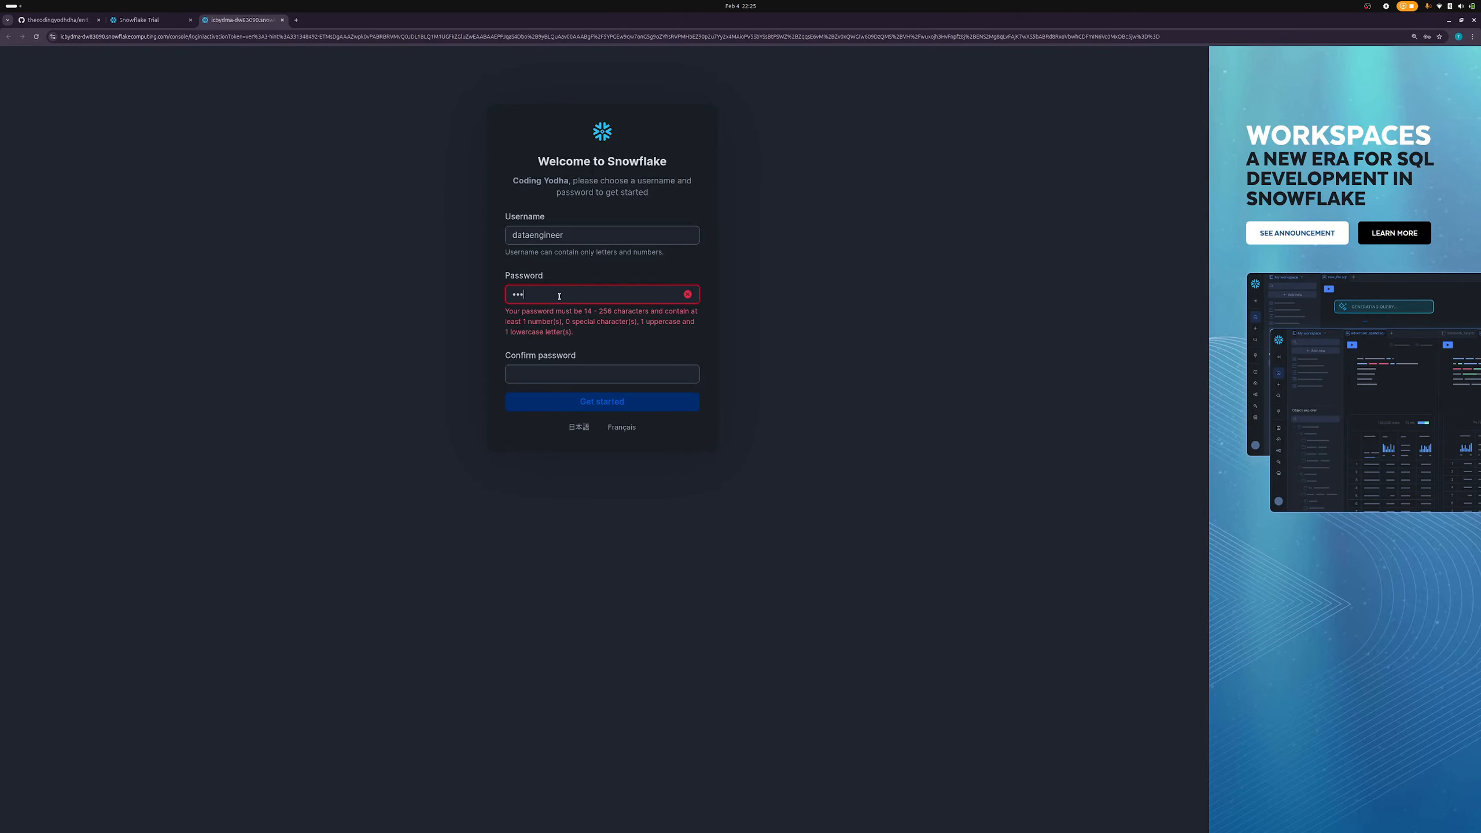
key(BackSpace)
key(BackSpace)
key(BackSpace)
text(•••••••••••••)
- Retype a valid 14+ character password with a matching confirmation and submit the form
key(Tab)
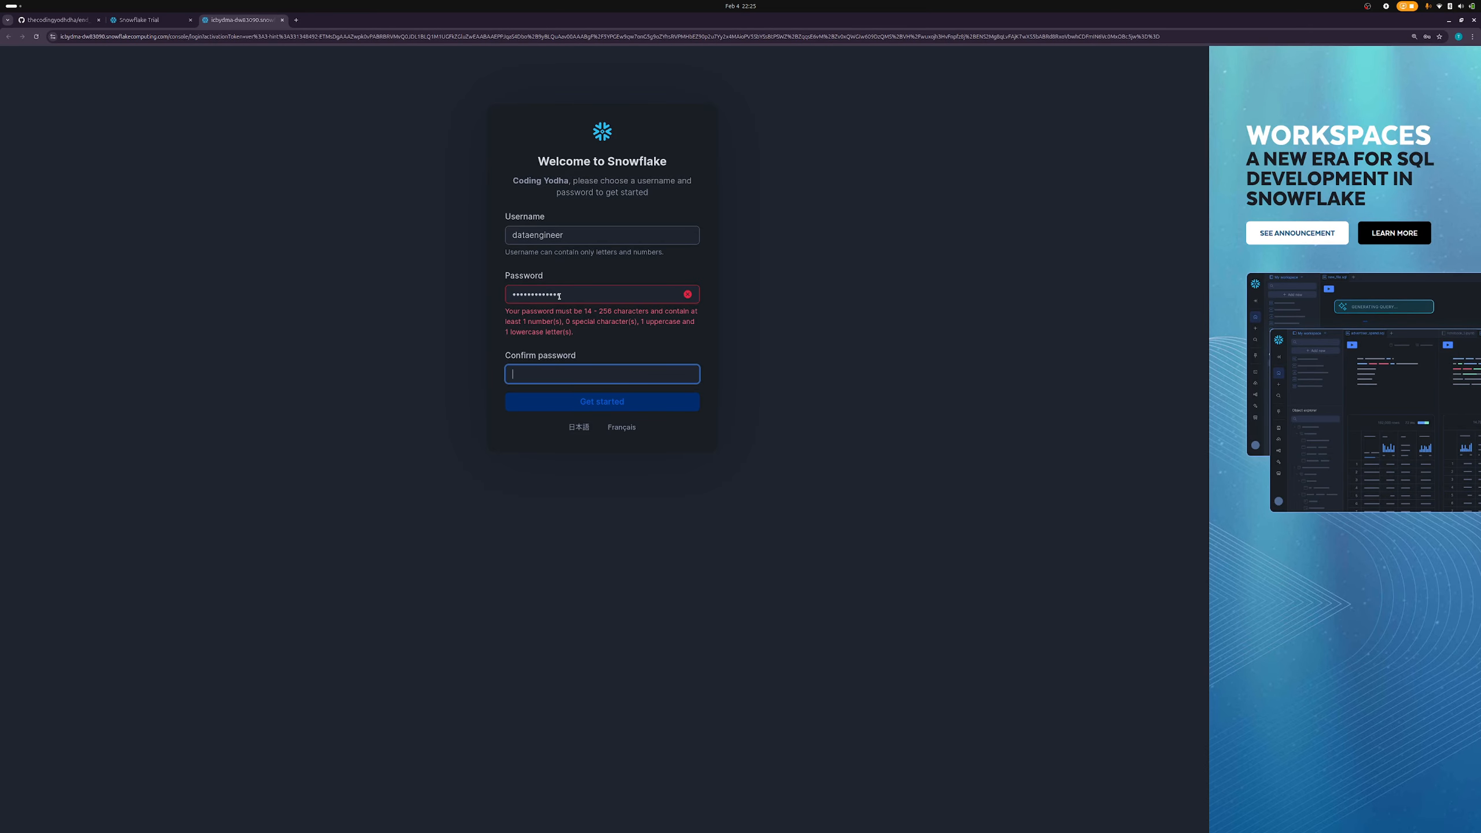
text(••••)
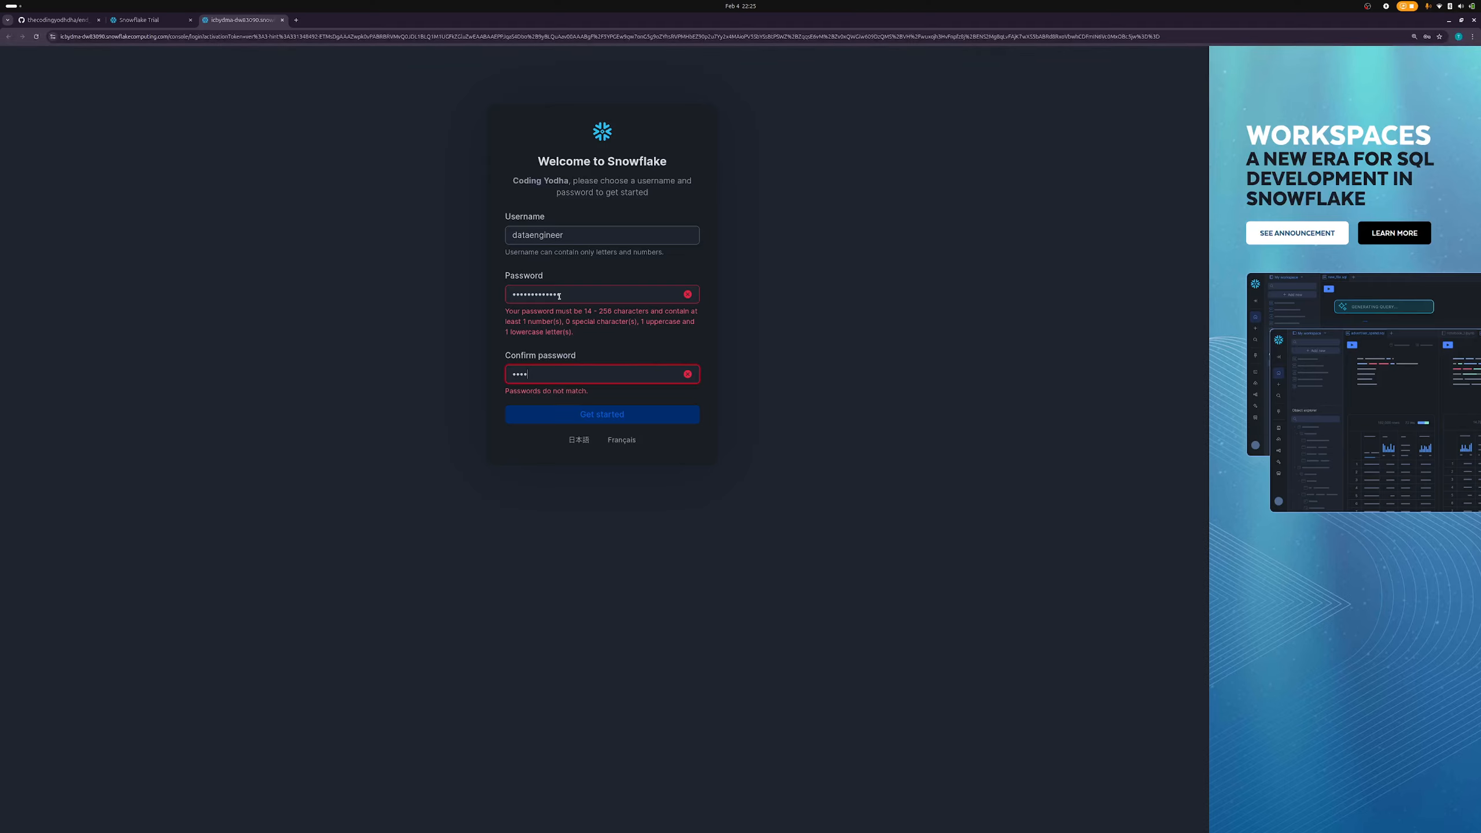
text(•••••••••)
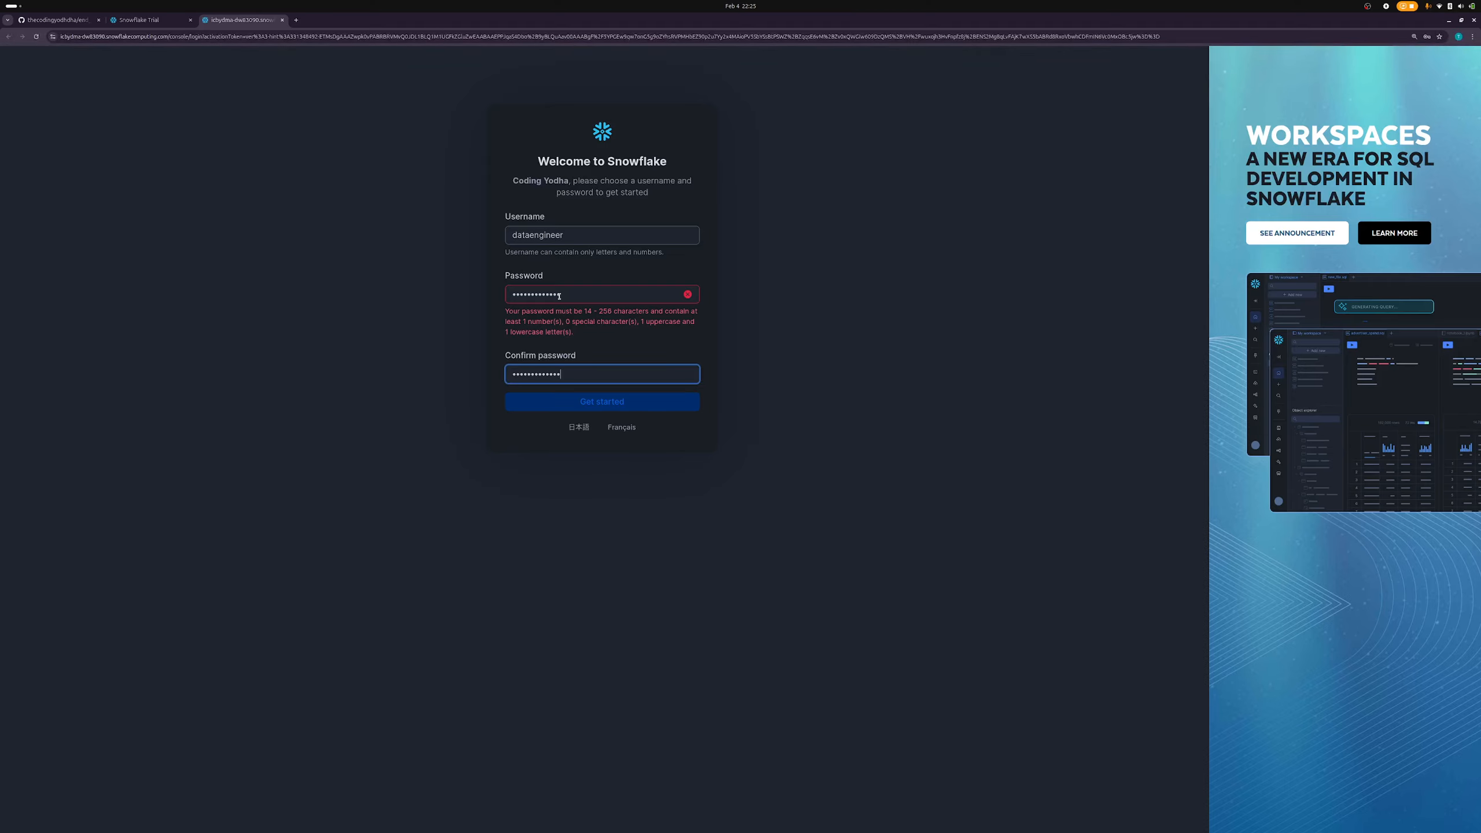
click(618, 347)
key(ctrl+a)
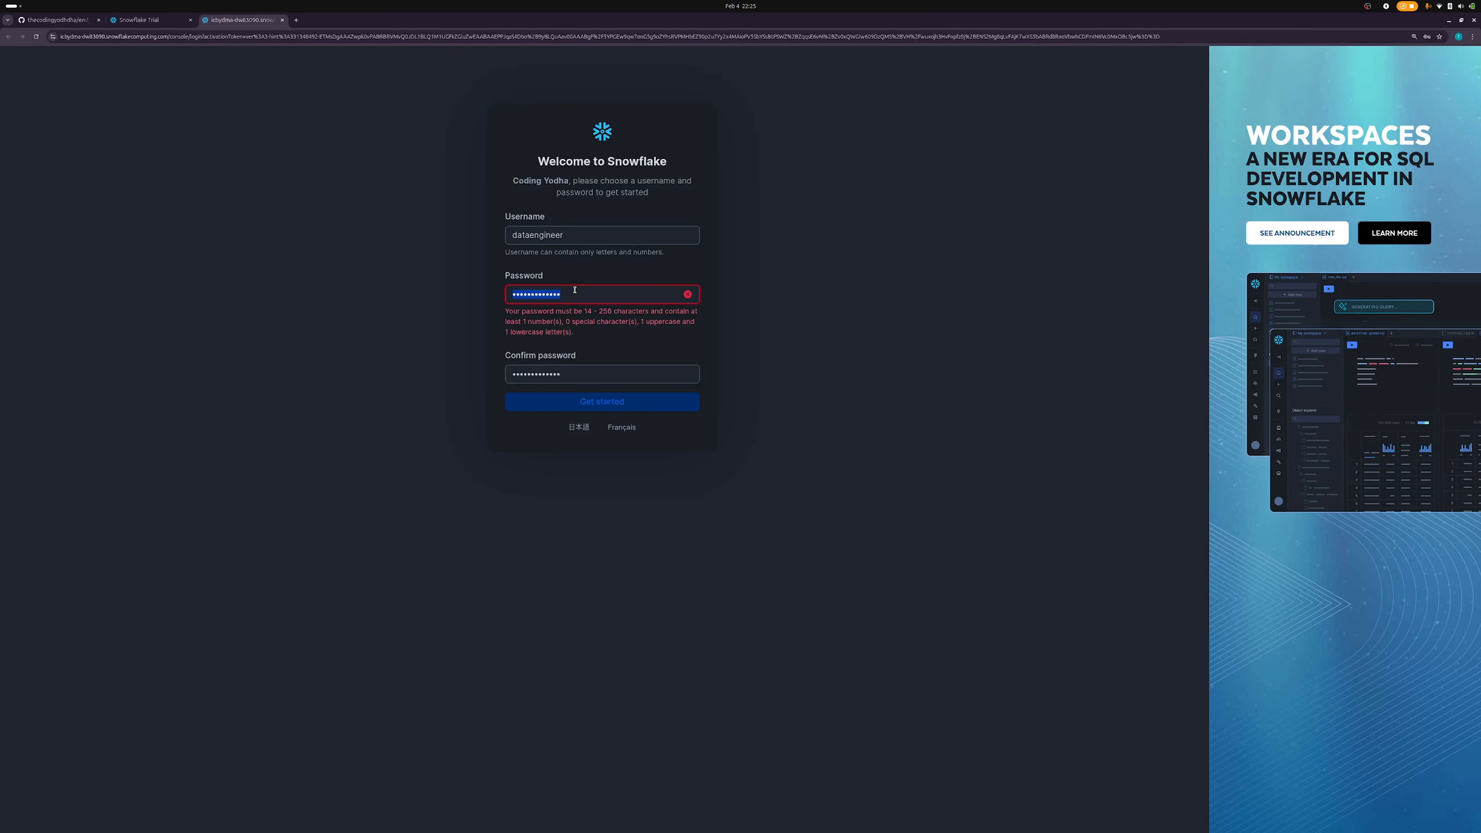
key(BackSpace)
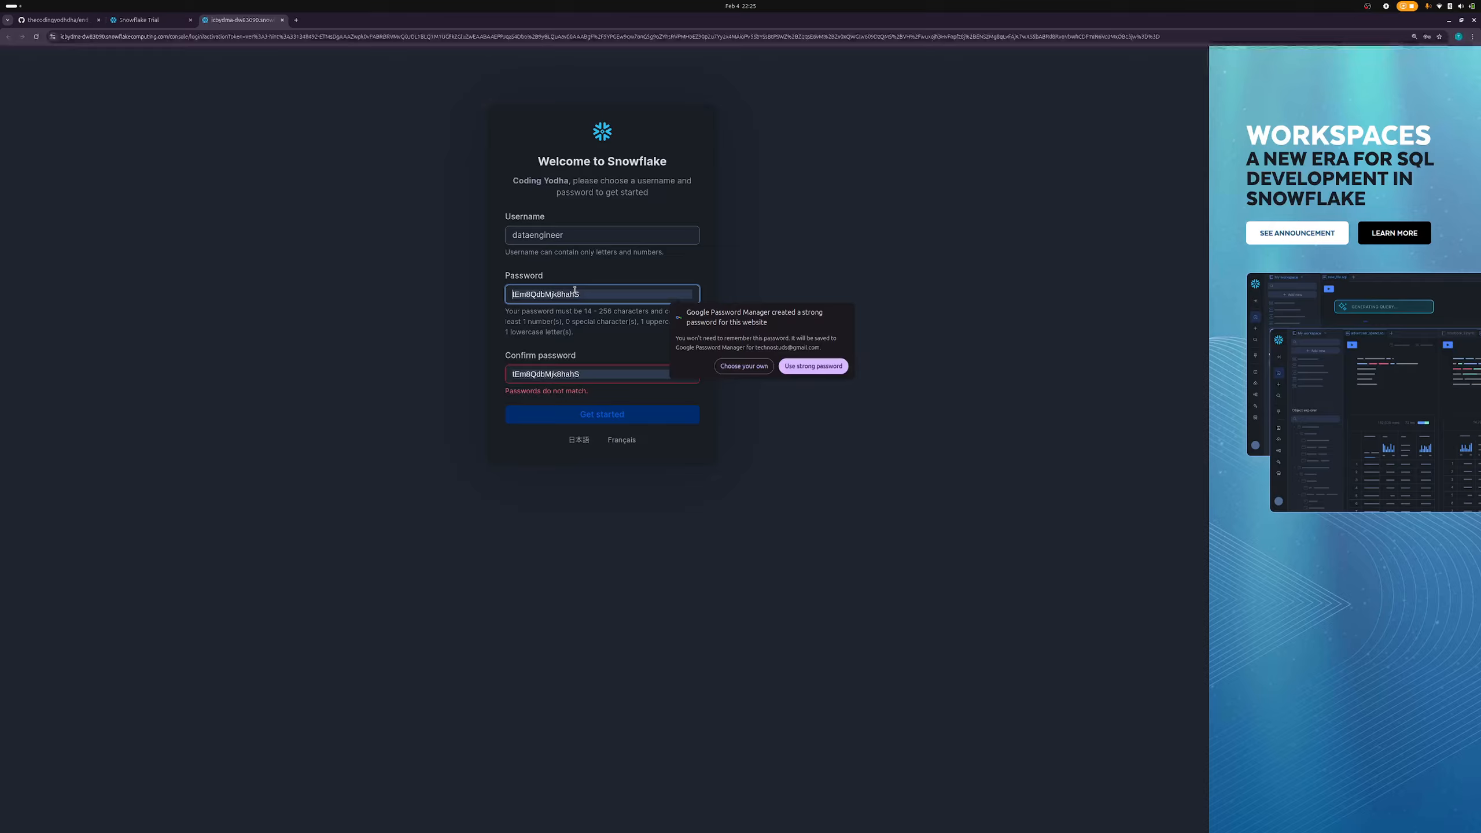
text(••)
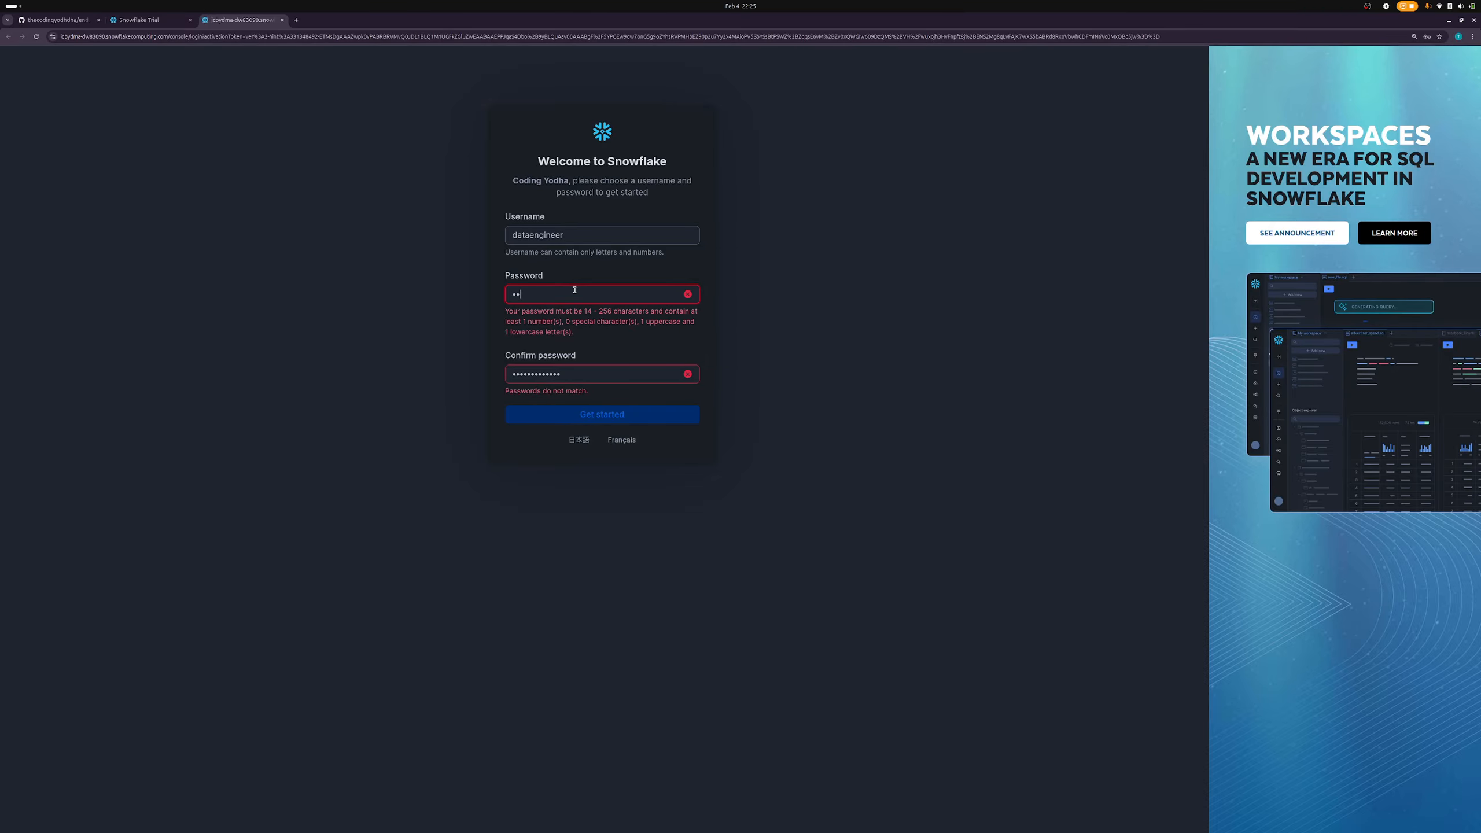
text(•••••••••••)
key(Tab)
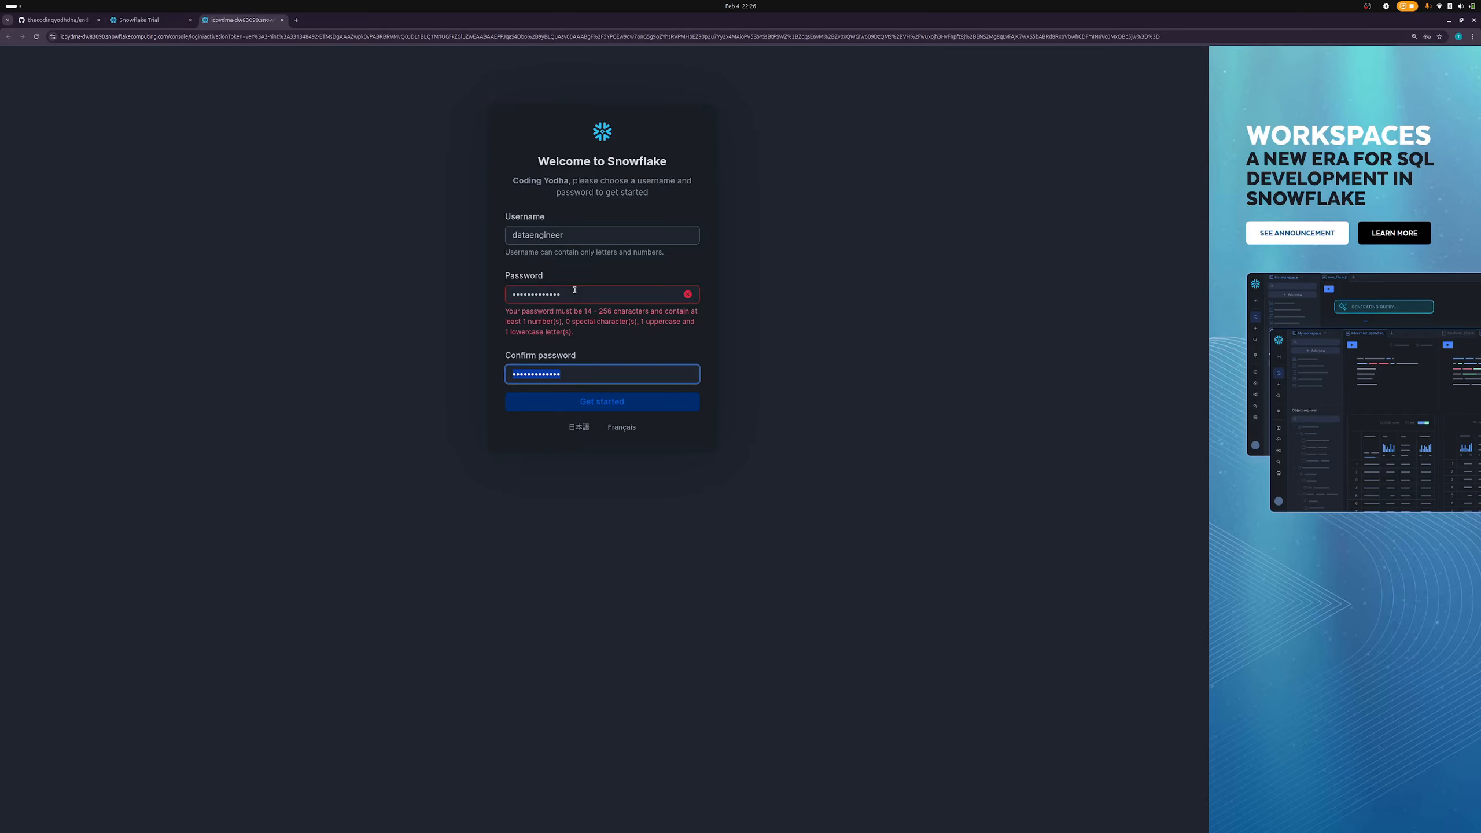
text(••••••••)
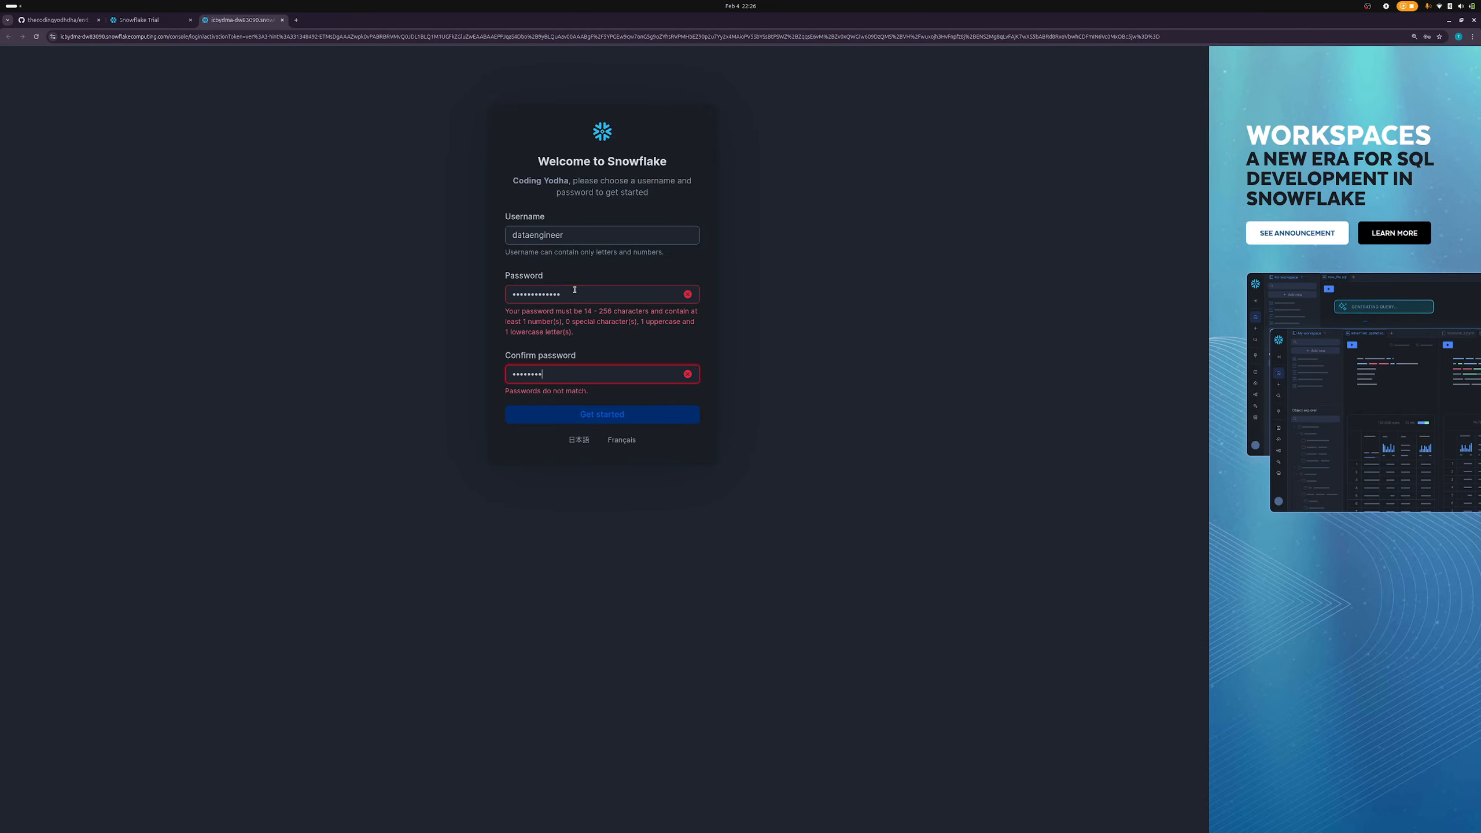
key(ctrl+a)
text(•••••••••••••••)
key(Tab)
text(•••••••••••••••)
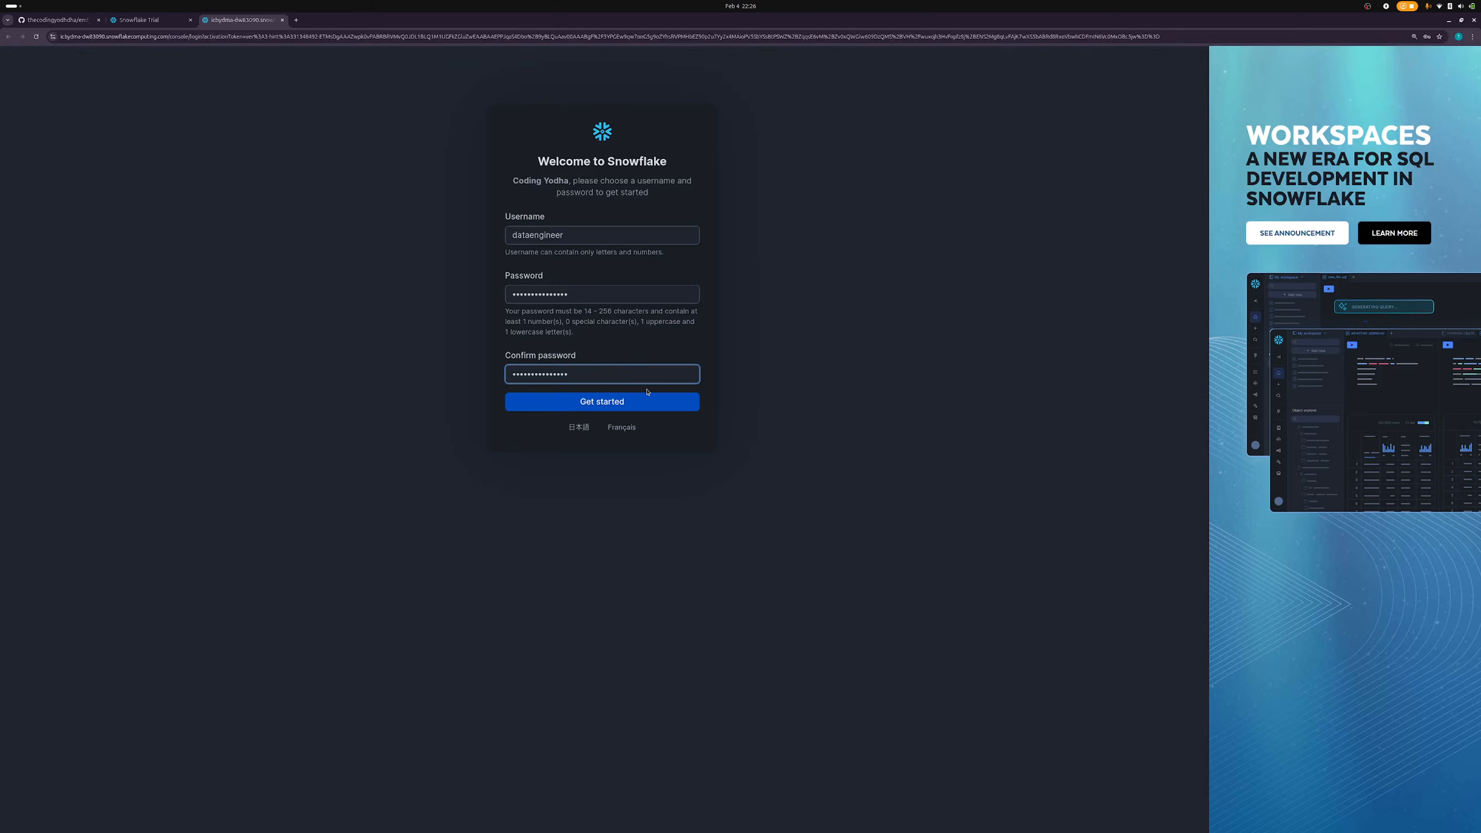
click(641, 403)
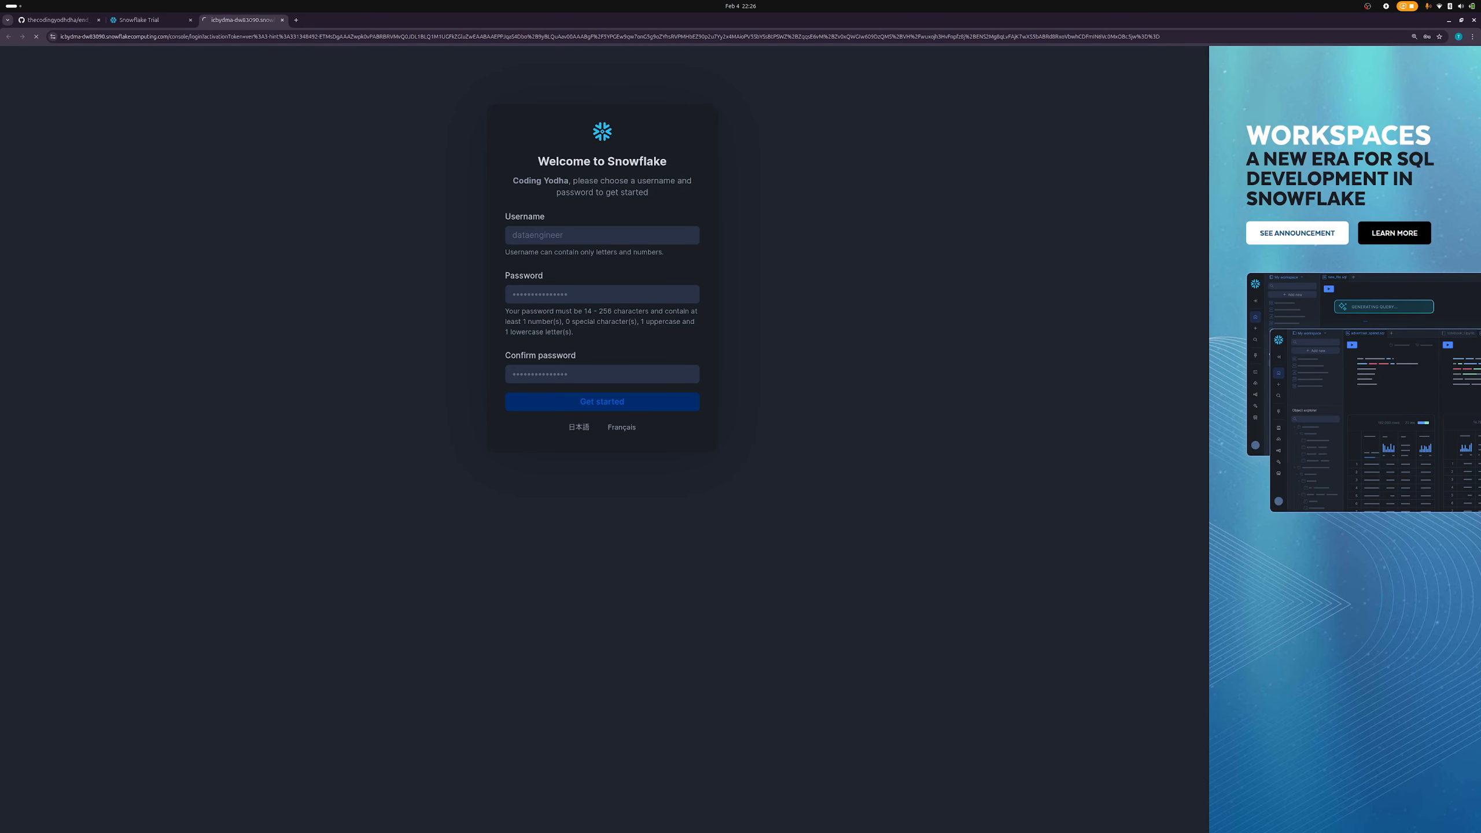
- Skip the welcome choices, zoom the page to 175%, and show the account menu's Switch Role list
key(super)
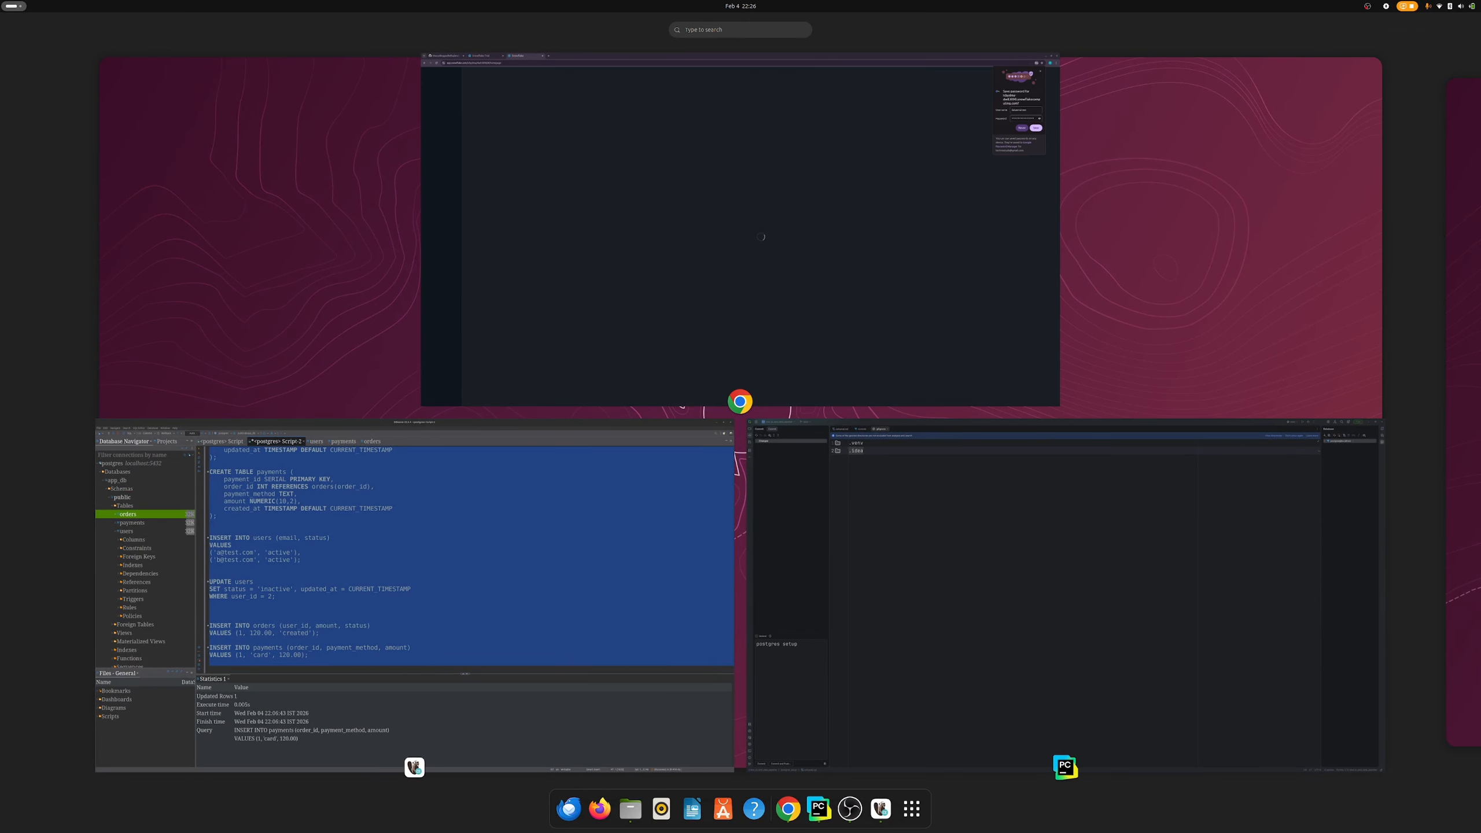
key(super)
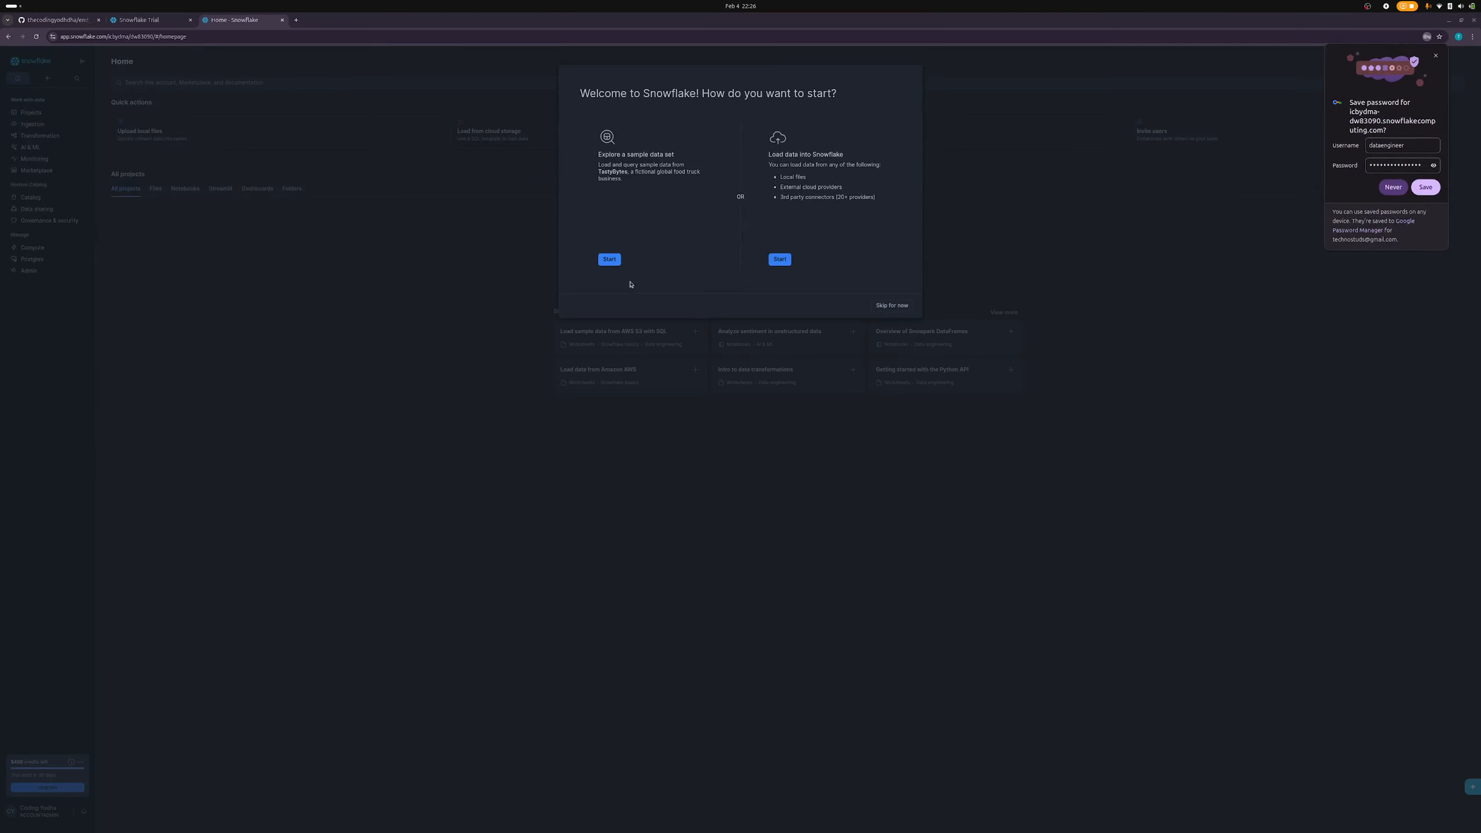
click(889, 304)
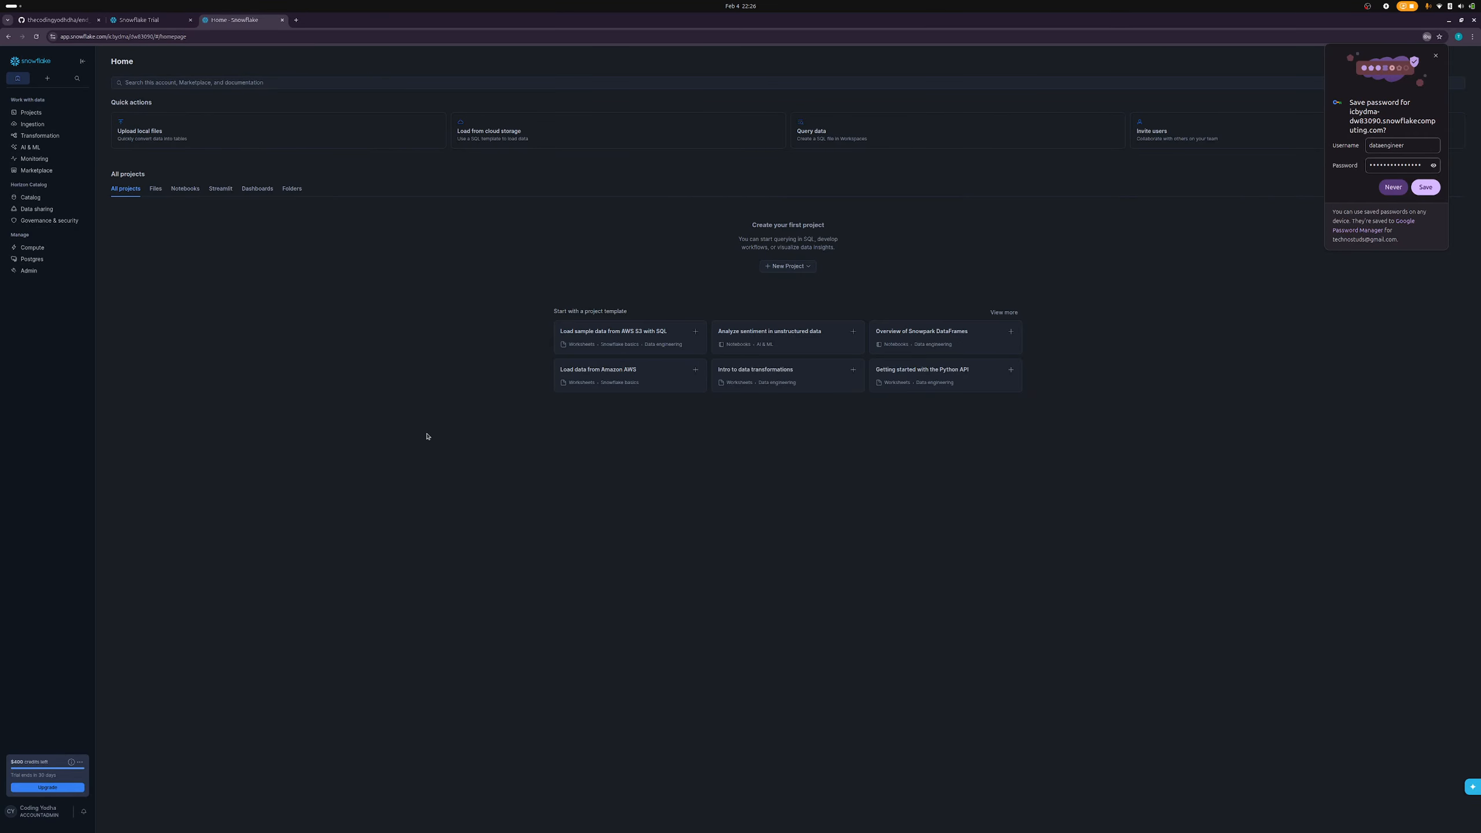
key(ctrl+plus)
key(ctrl+plus)
key(ctrl+plus)
key(ctrl+plus)
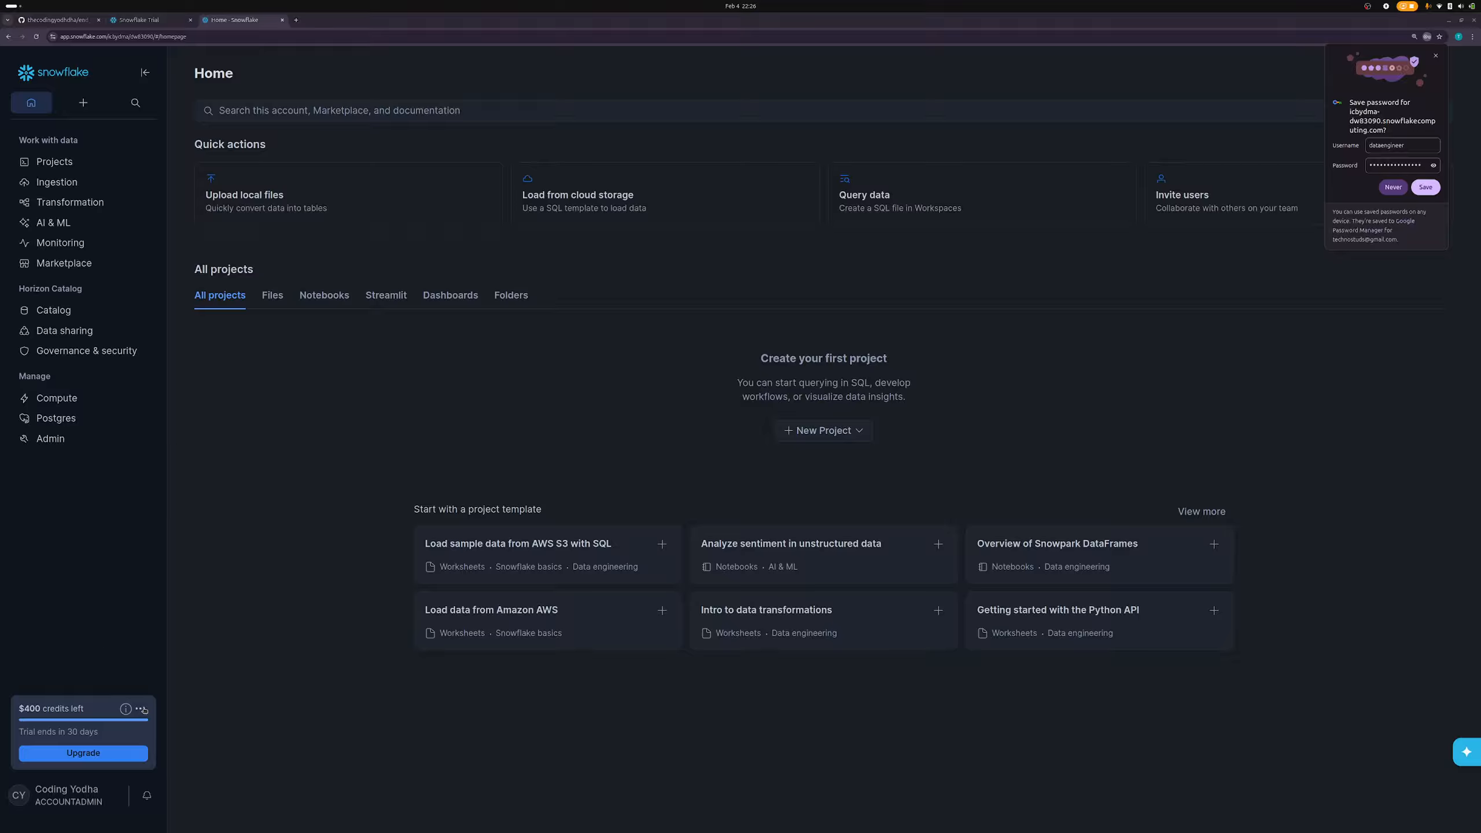
click(76, 794)
mouse_move(126, 496)
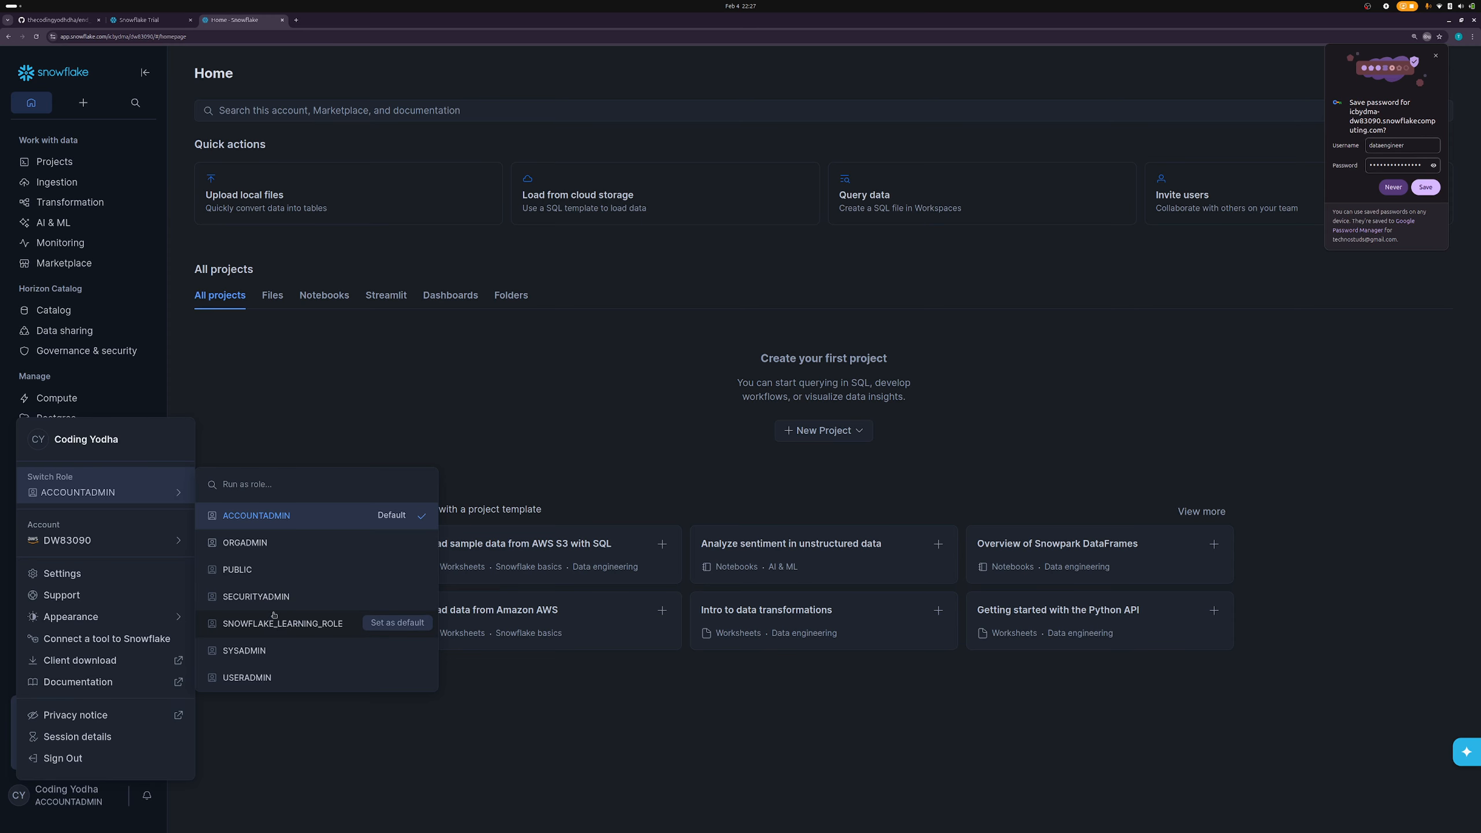
mouse_move(121, 537)
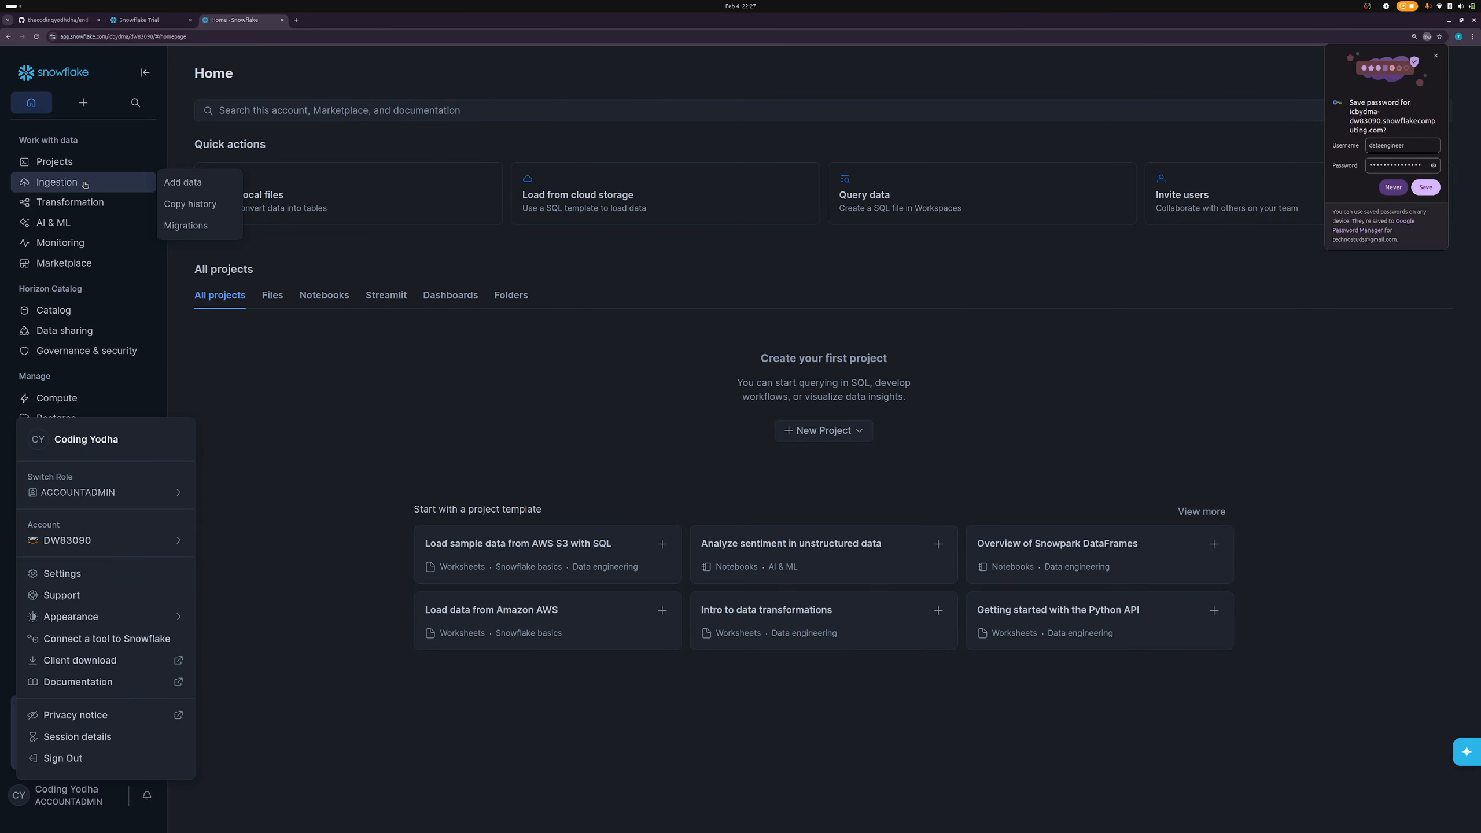
mouse_move(69, 181)
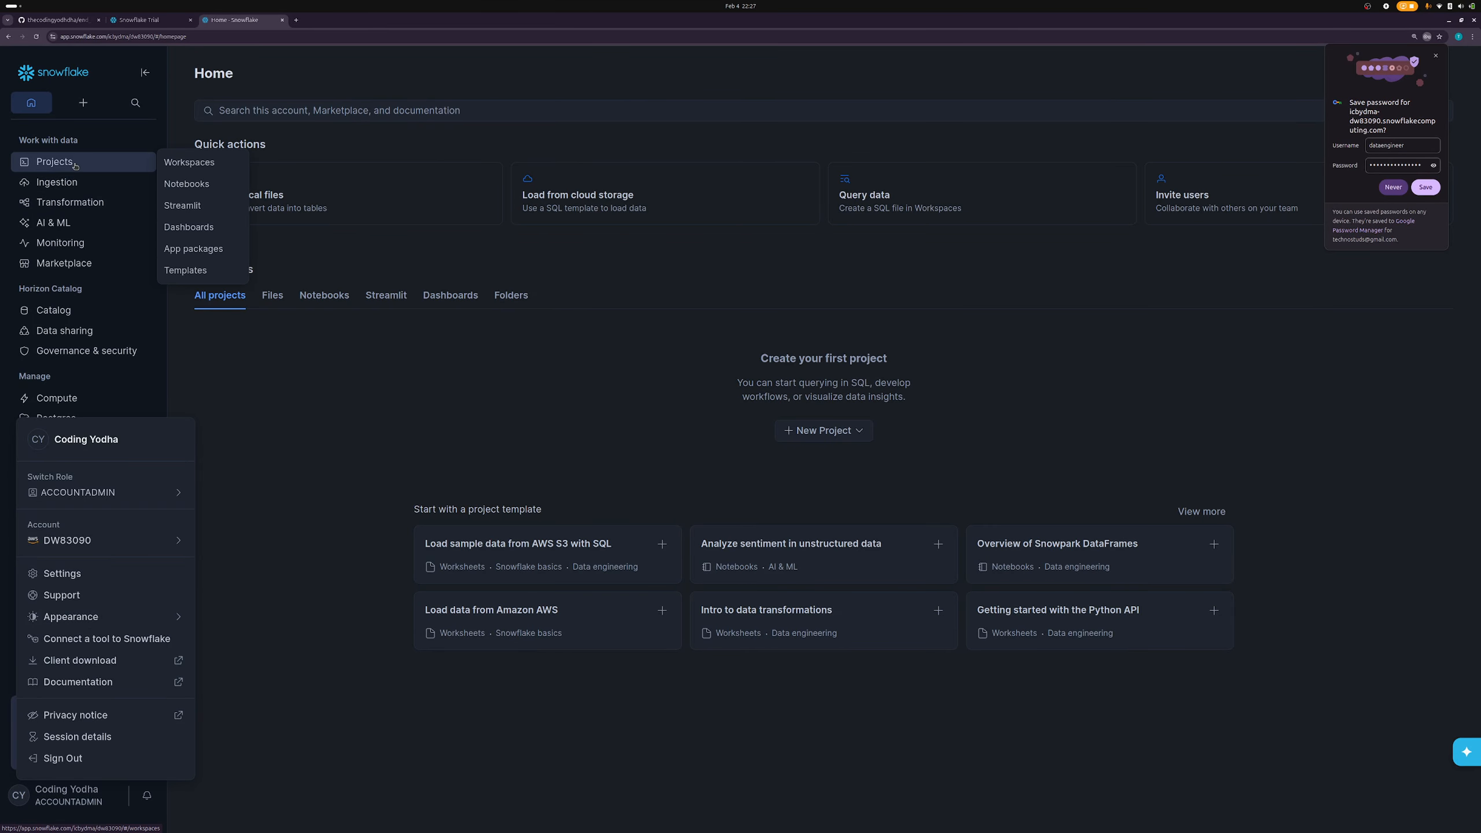
- Go to Workspaces, dismiss the password prompt and tour, and add a new SQL file
click(74, 166)
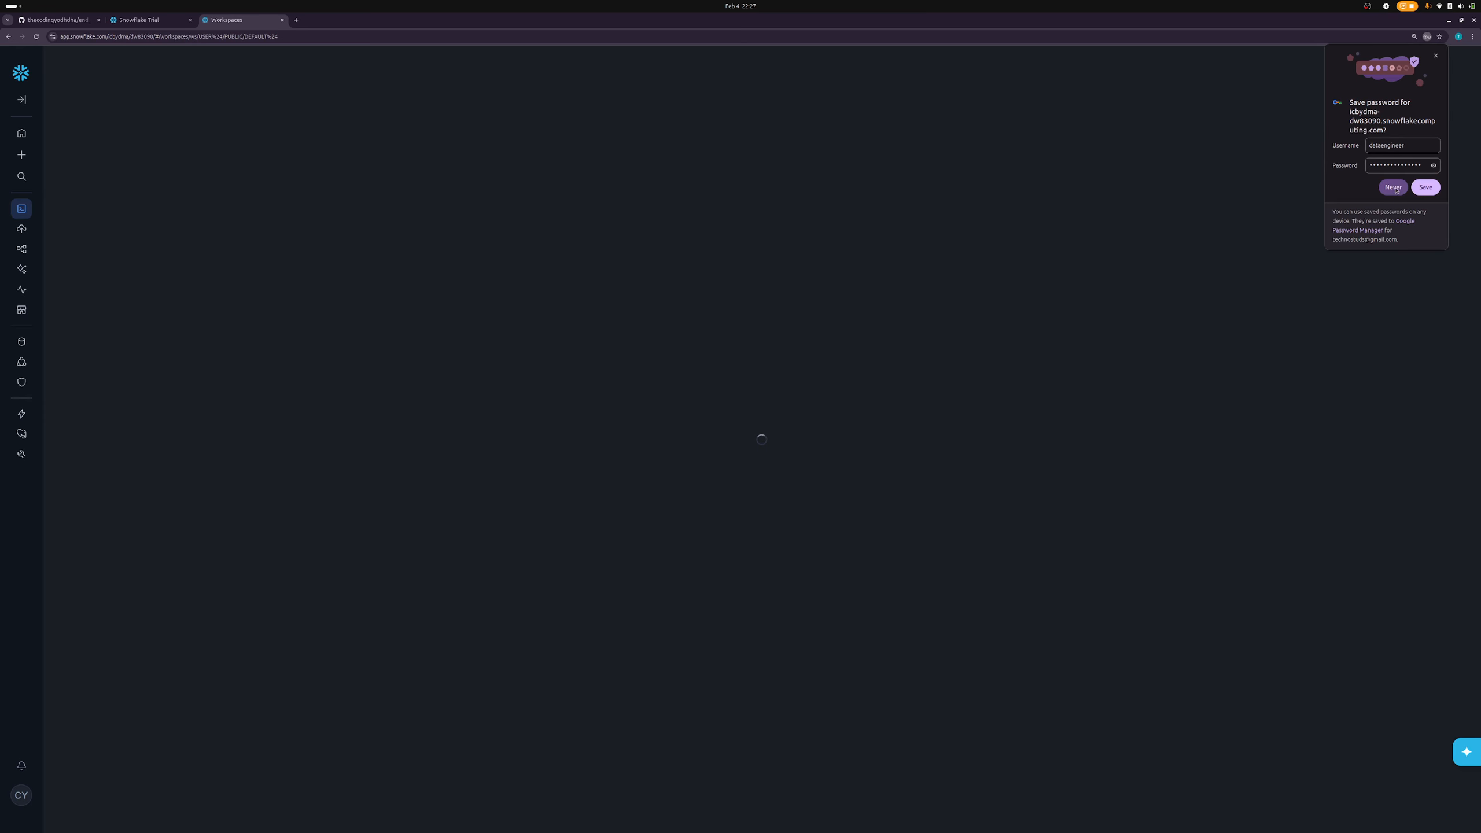
click(1422, 188)
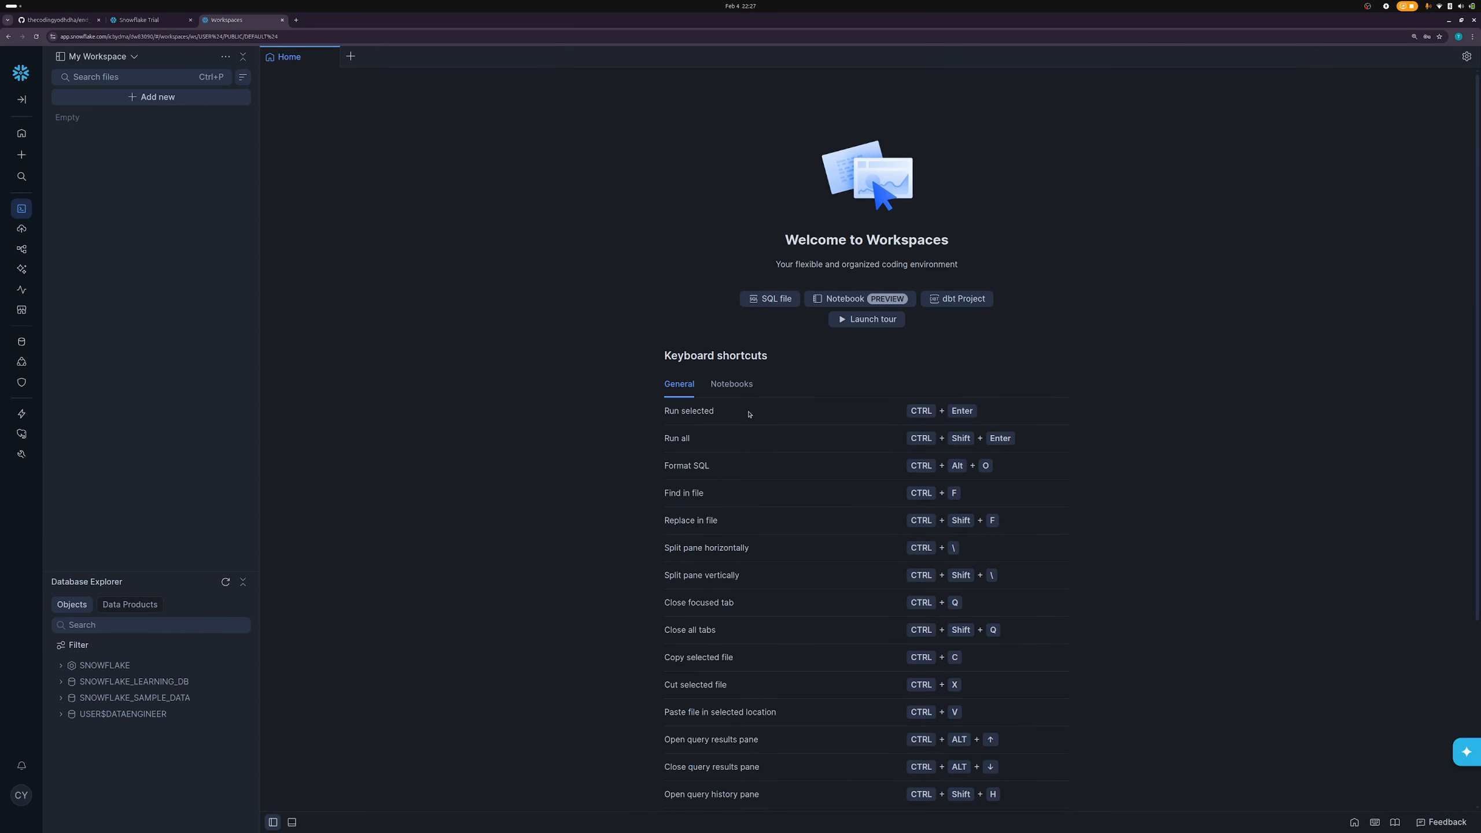
click(176, 98)
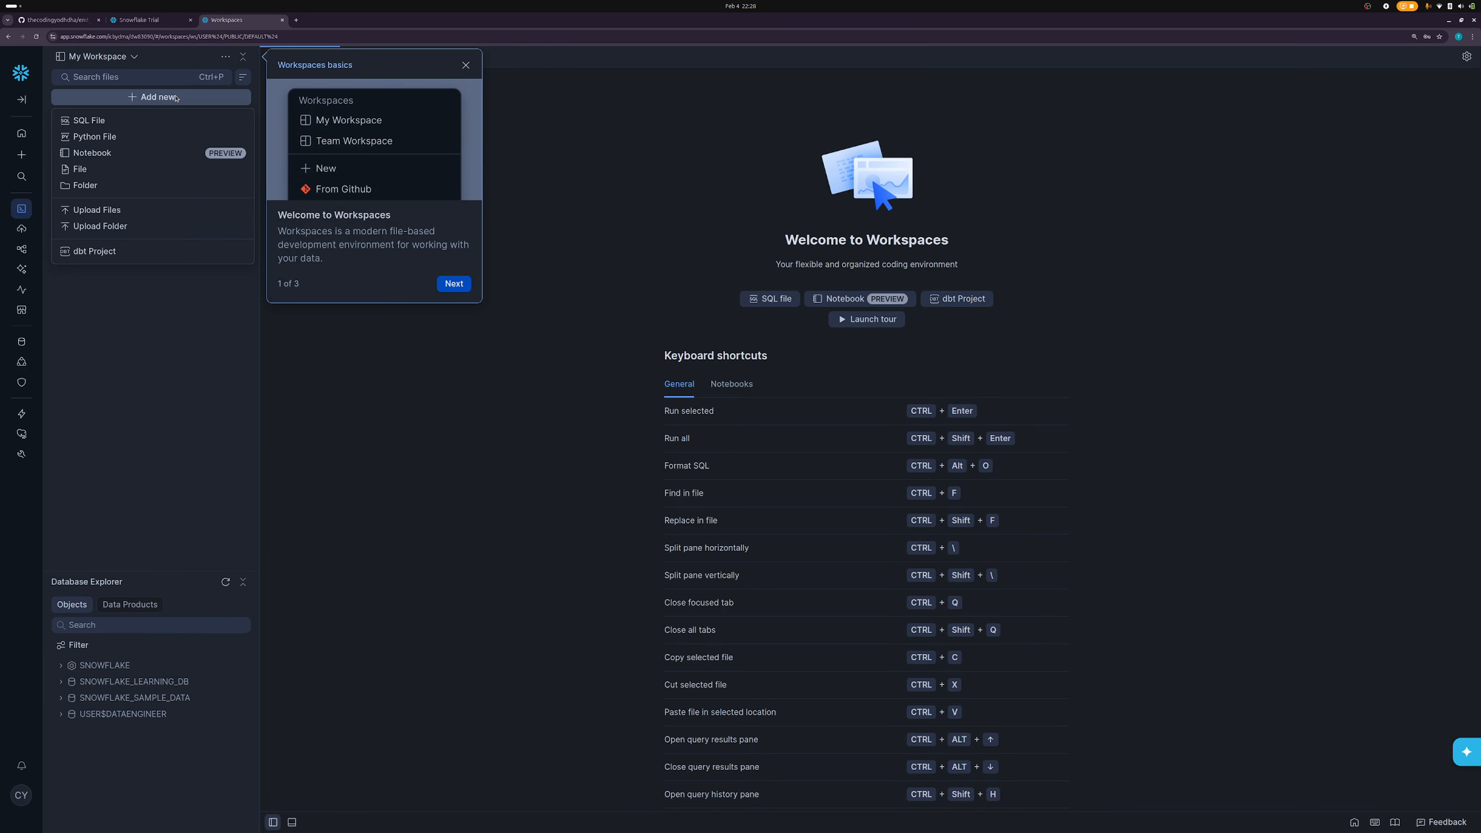
click(93, 119)
click(454, 283)
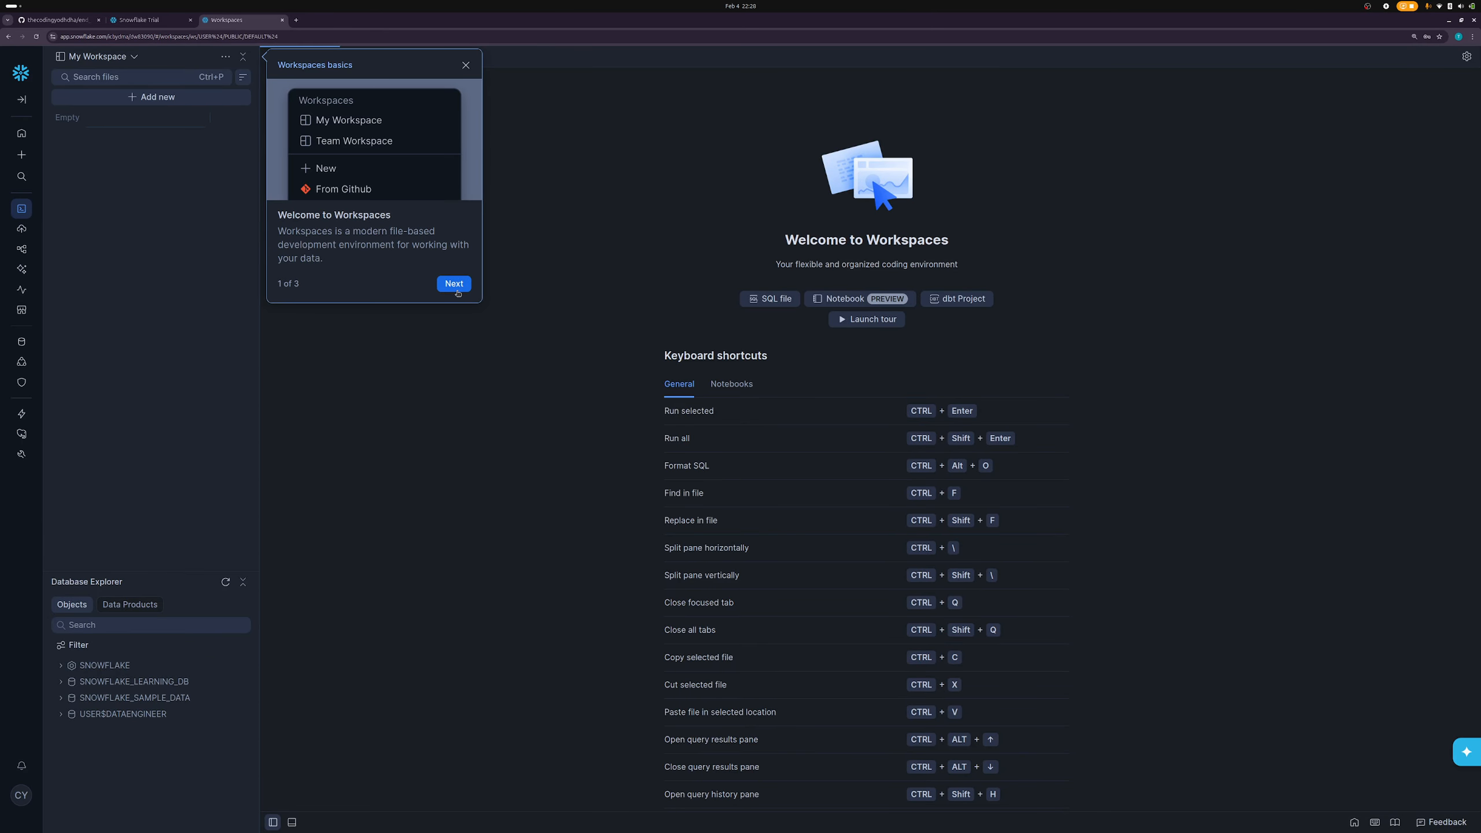
click(103, 99)
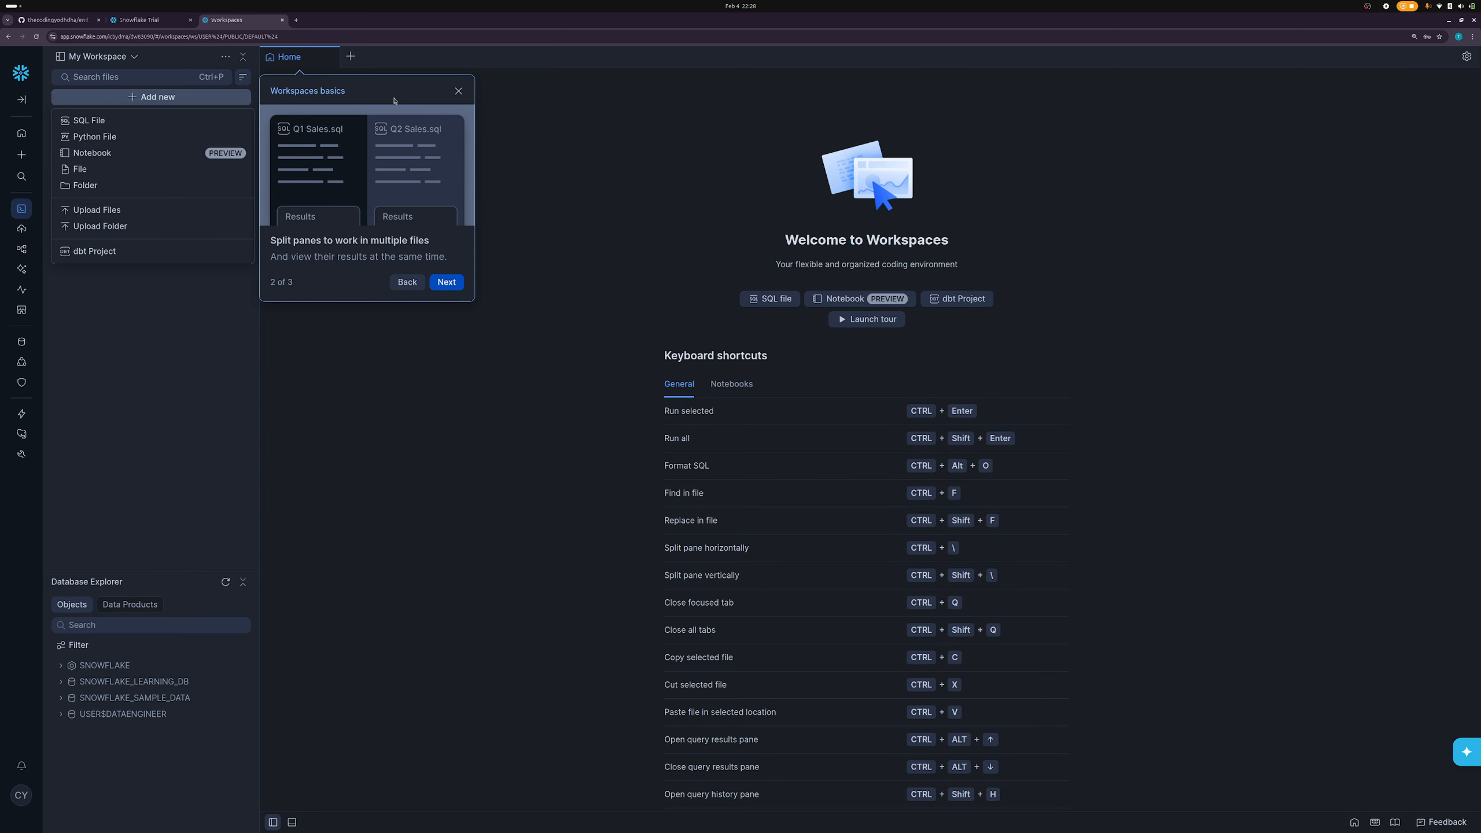
click(459, 94)
click(458, 91)
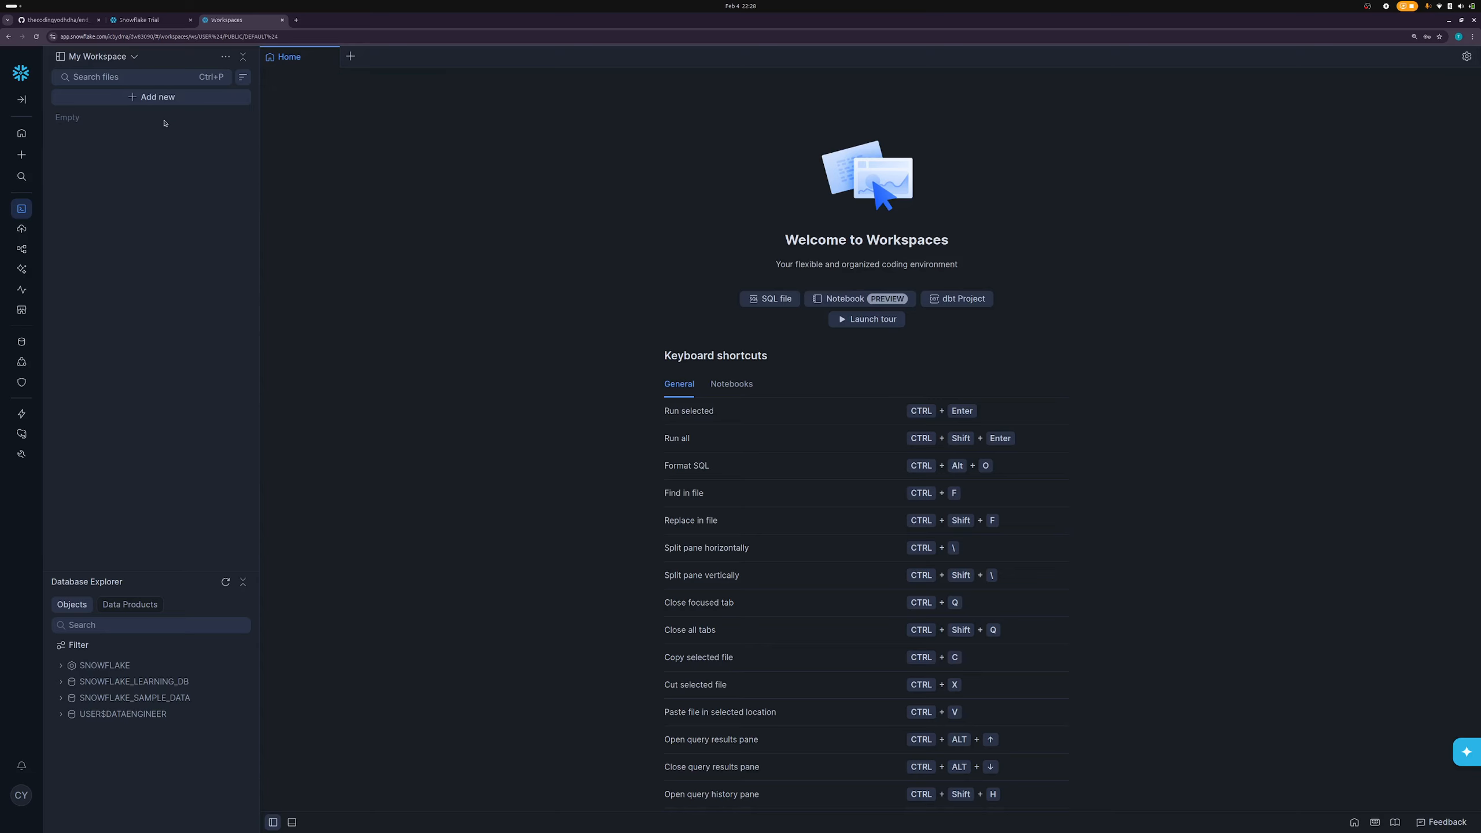
click(142, 97)
click(100, 124)
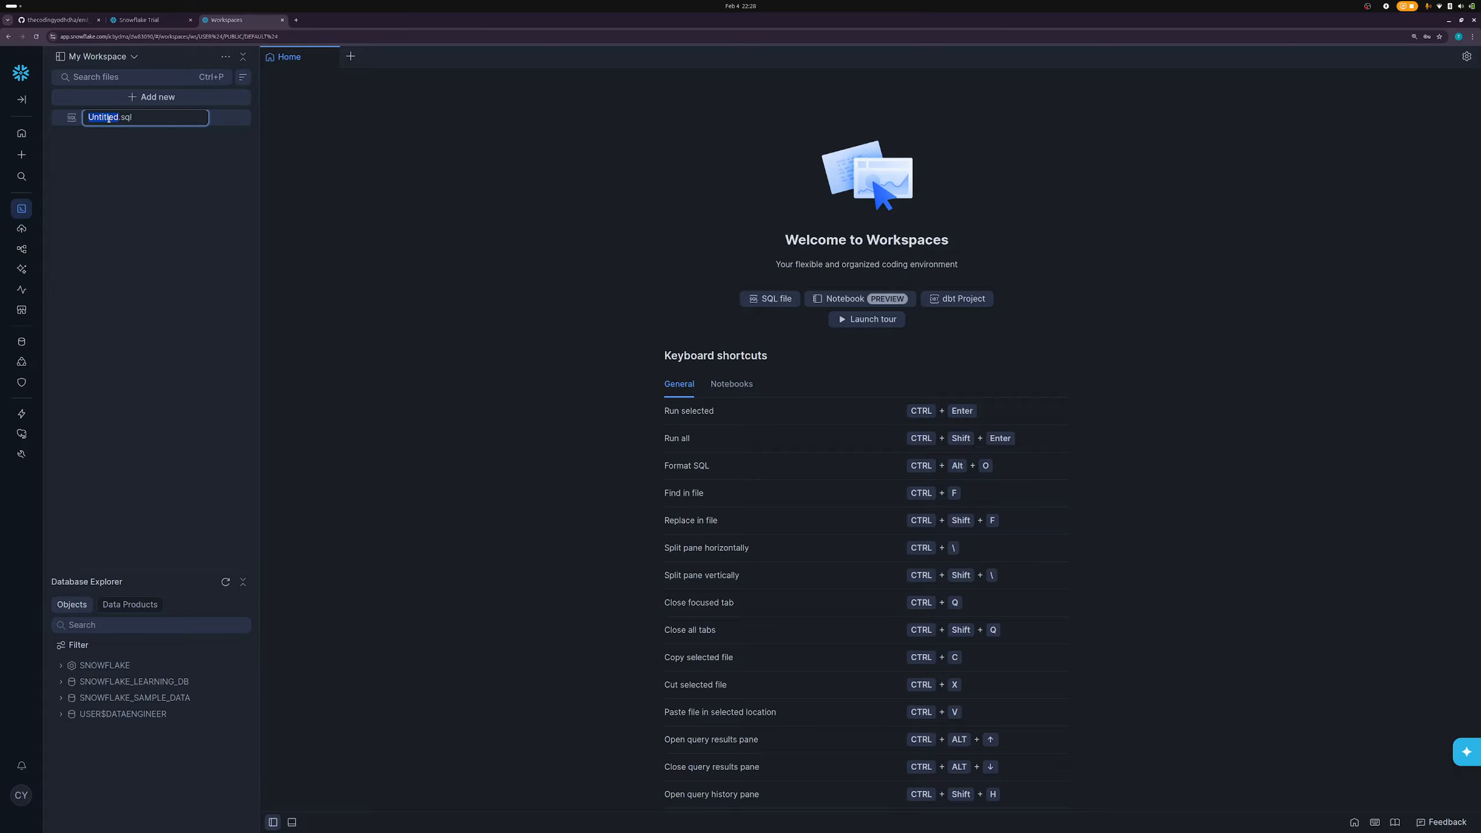
- Rename the file to prep.sql, paste the INGEST_WH warehouse script, and run USE ROLE SYSADMIN
text(prep)
key(Return)
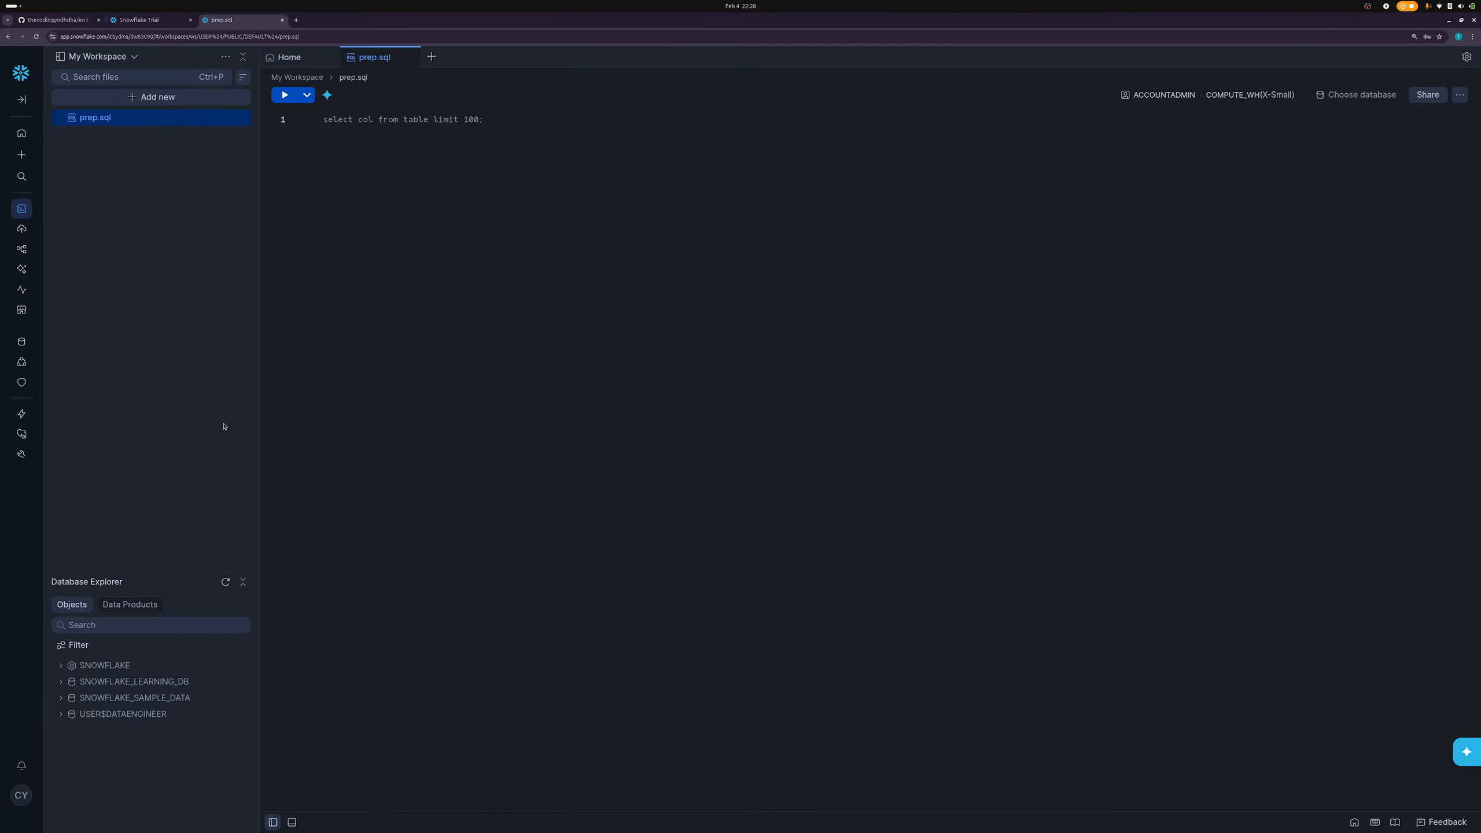
click(531, 190)
key(alt+Tab)
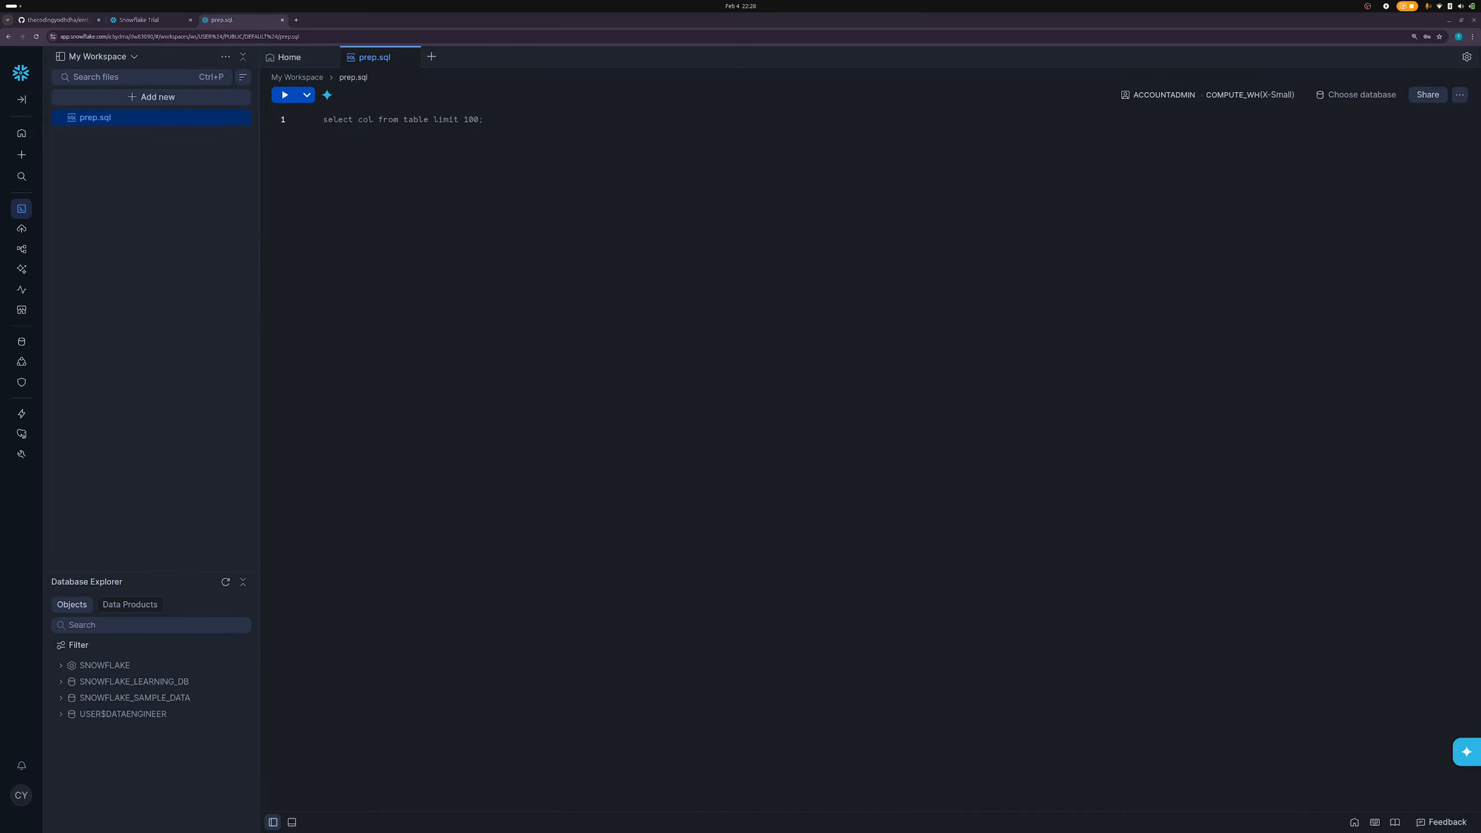
click(451, 245)
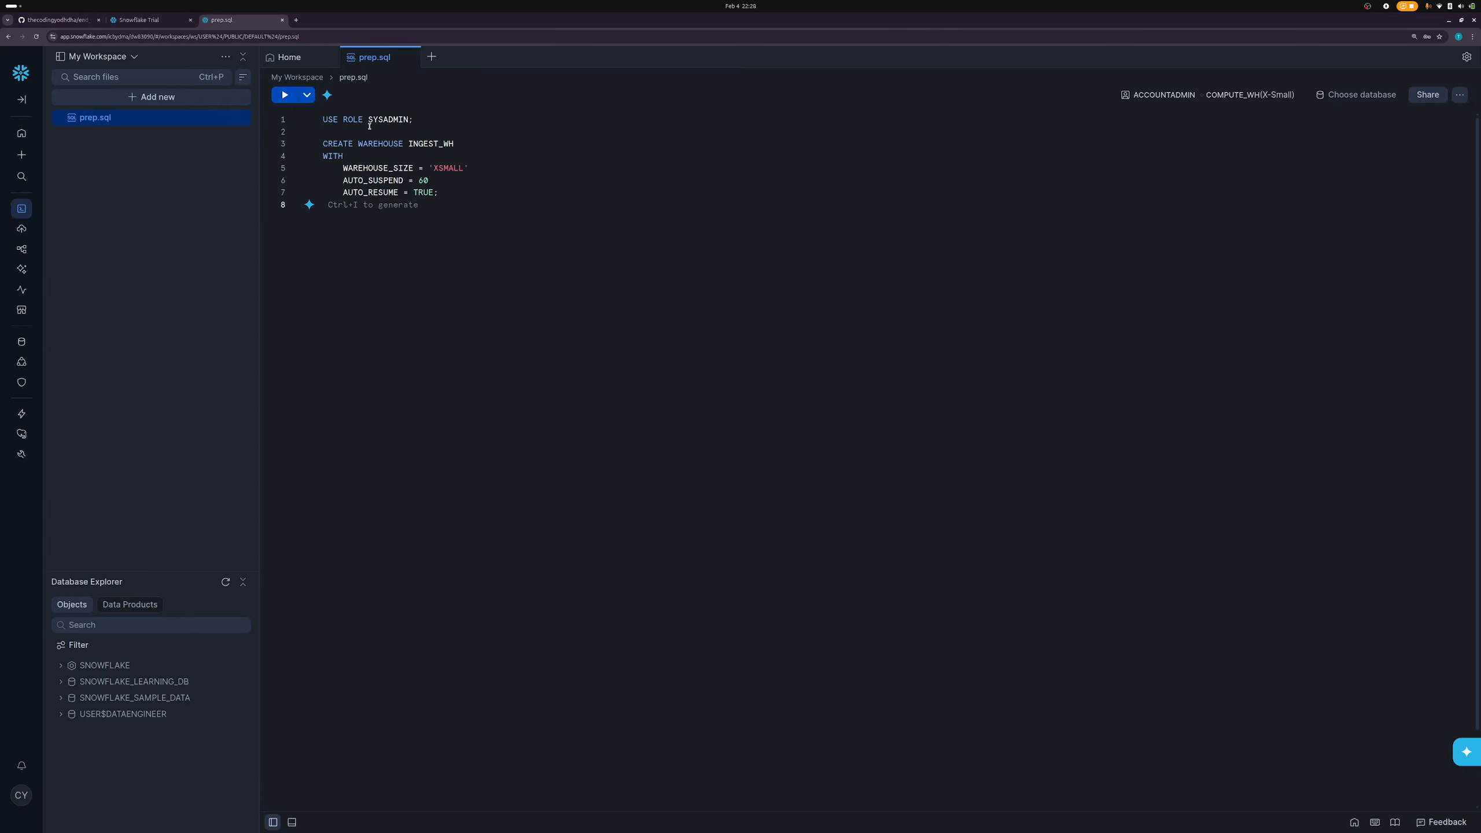
drag(323, 119, 417, 121)
key(ctrl+Return)
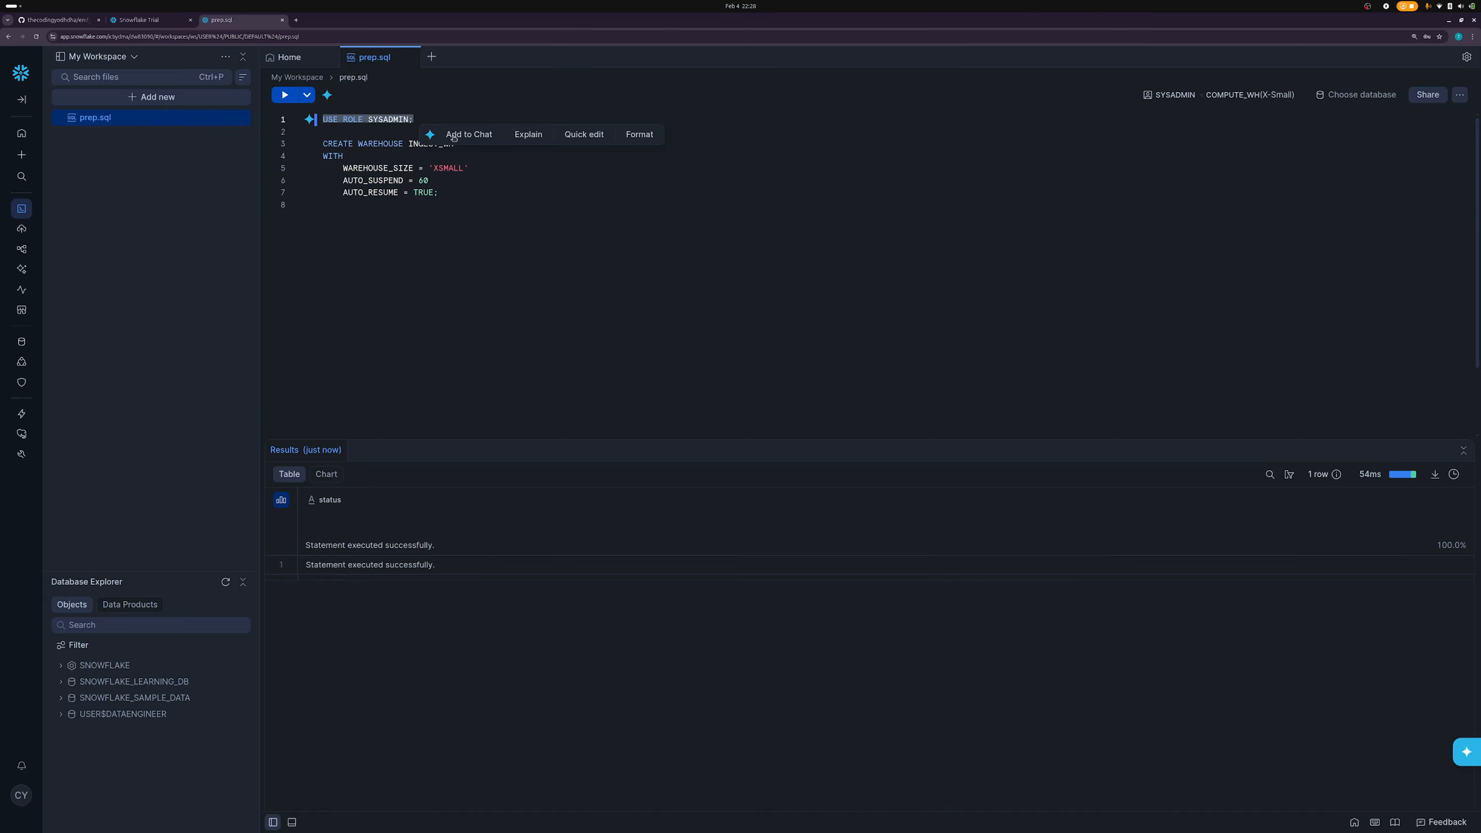
- Highlight the INGEST_WH name, XSMALL size and AUTO_SUSPEND = 60 settings in the script
click(361, 243)
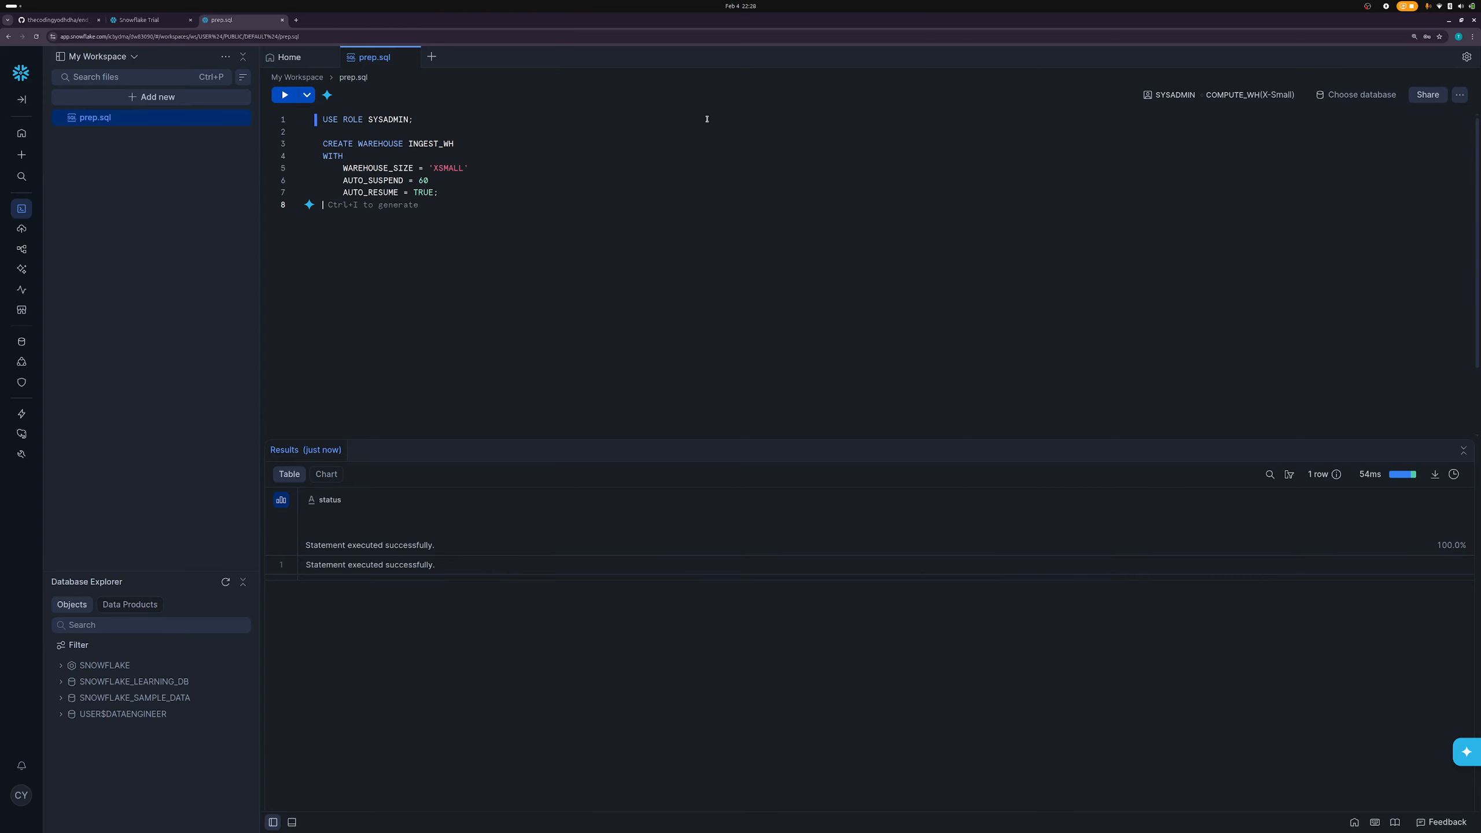
double_click(432, 143)
click(459, 180)
double_click(453, 168)
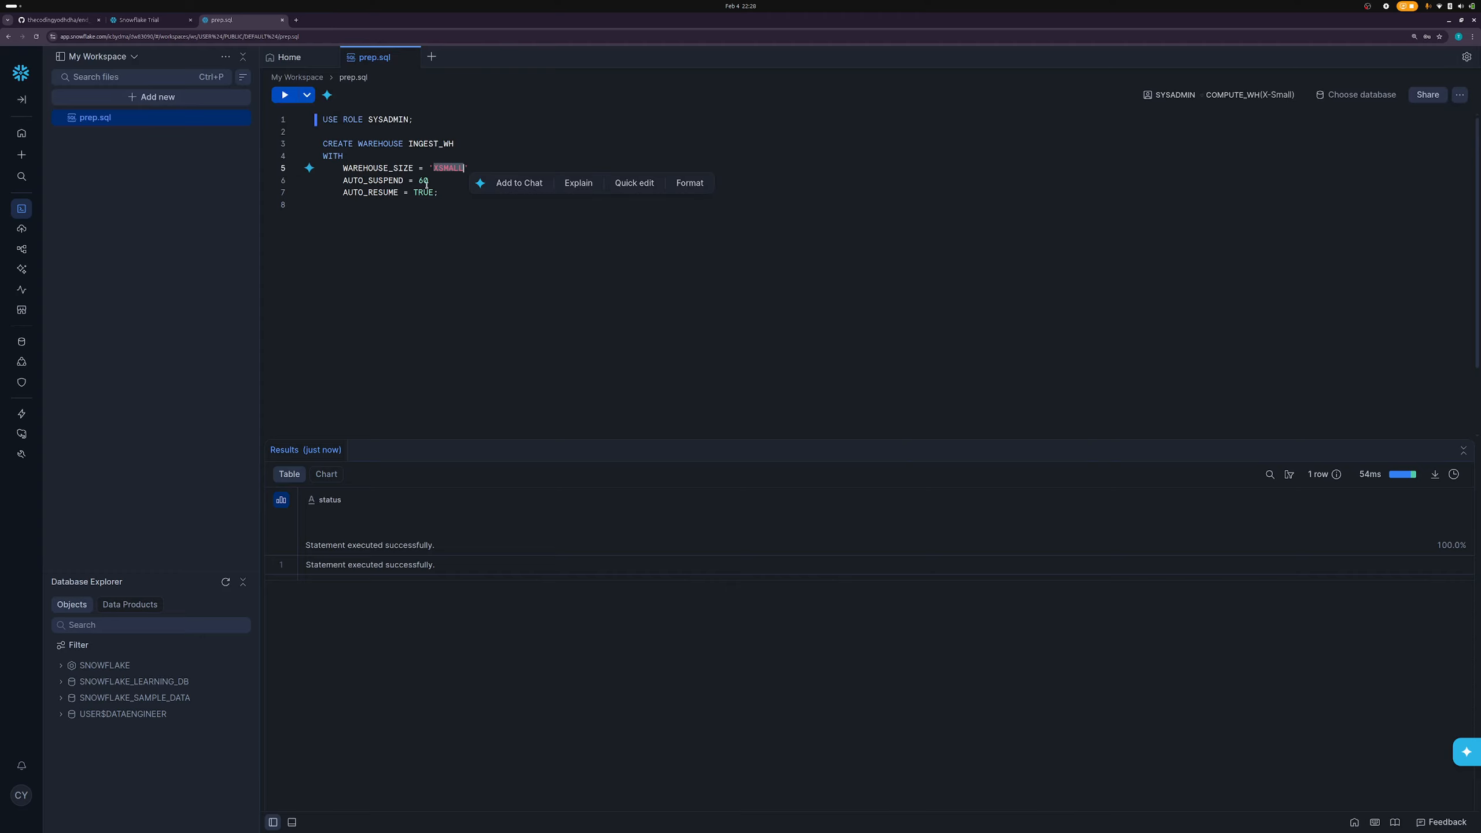
click(403, 195)
double_click(447, 169)
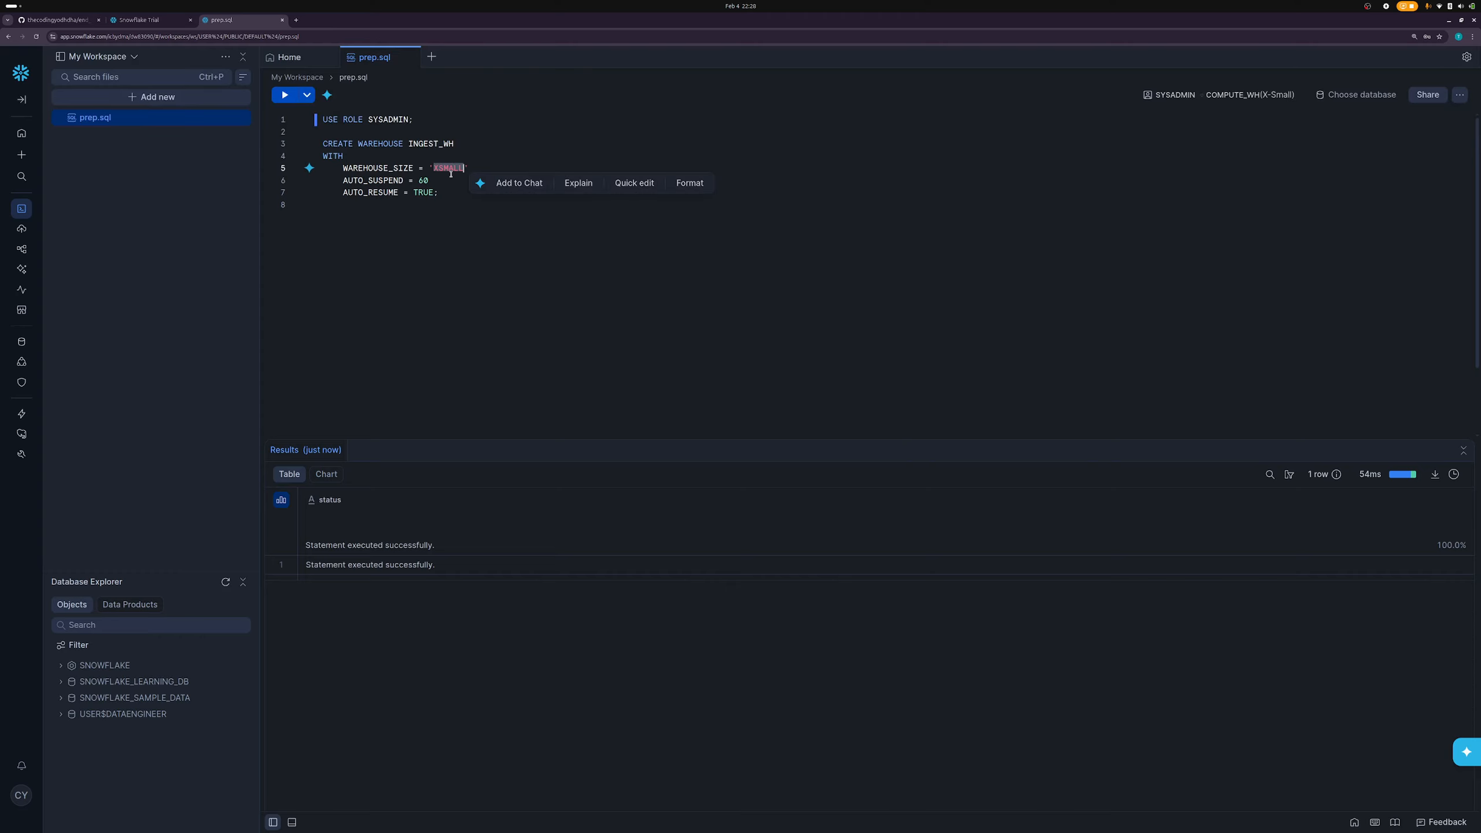
click(450, 207)
click(452, 167)
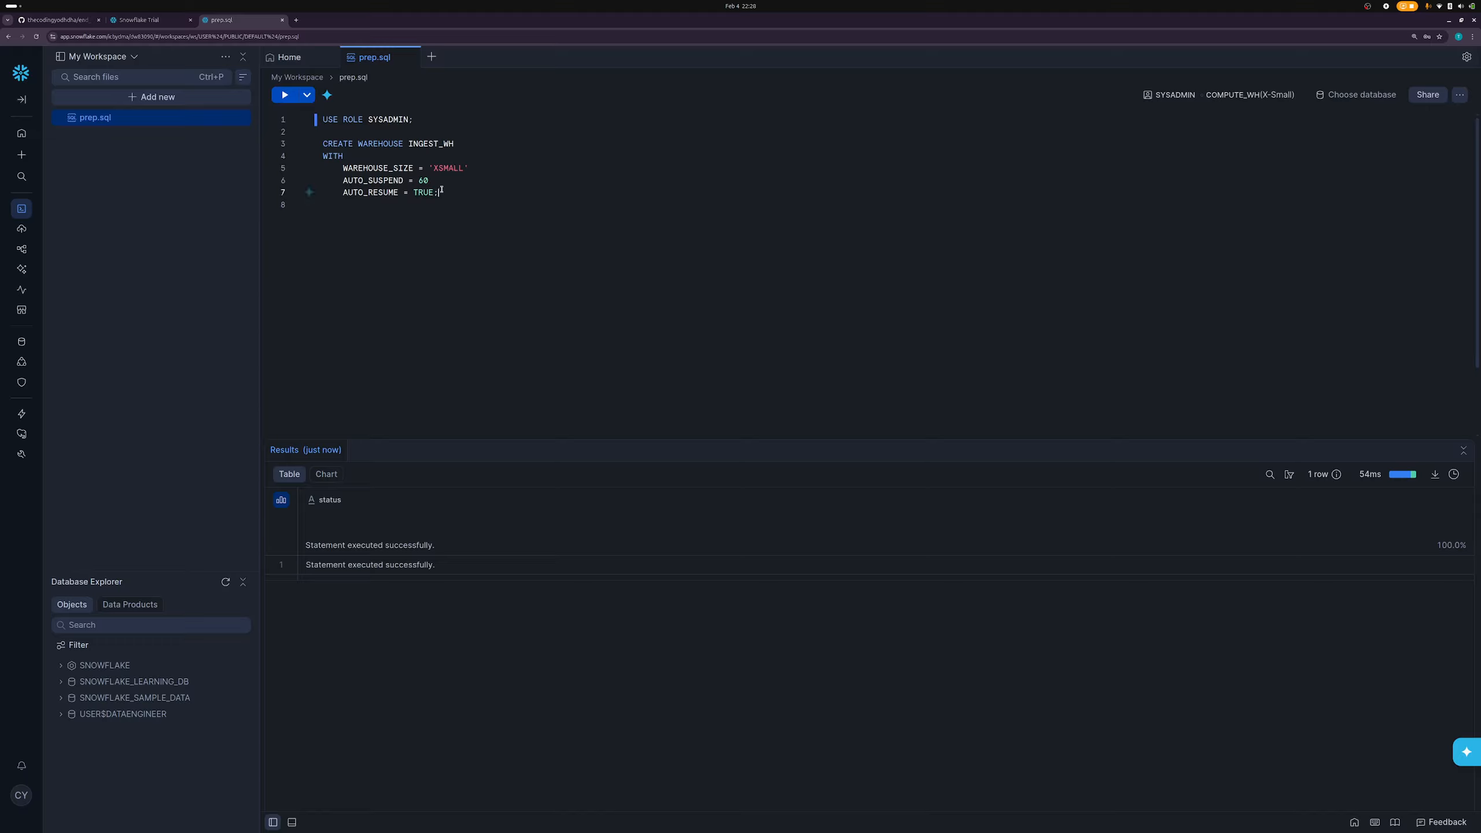
double_click(438, 169)
click(444, 203)
double_click(379, 182)
click(450, 179)
- Zoom the page in and highlight AUTO_RESUME = TRUE and the whole CREATE WAREHOUSE statement
key(ctrl+plus)
key(ctrl+plus)
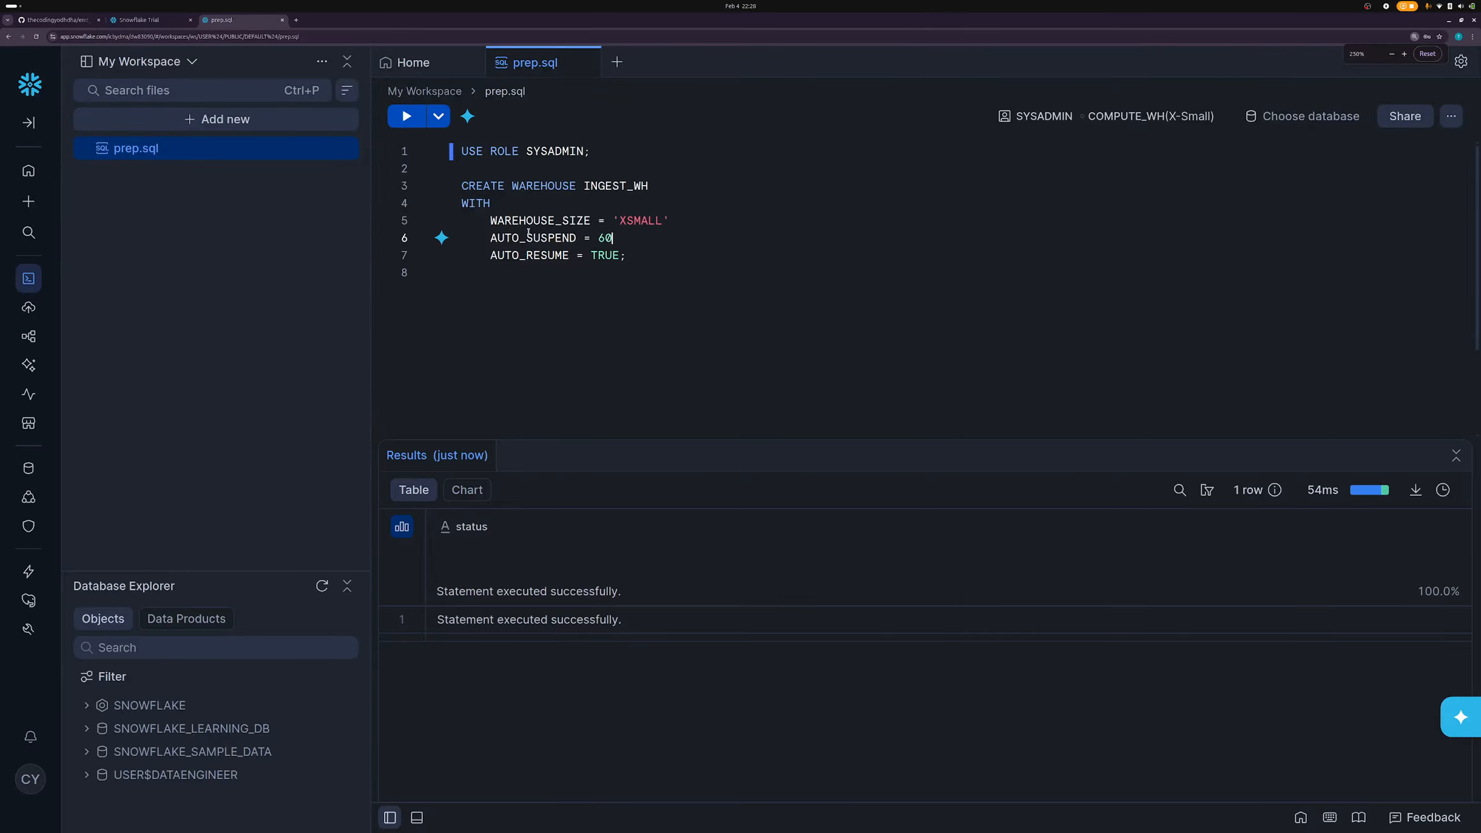
double_click(540, 255)
click(634, 257)
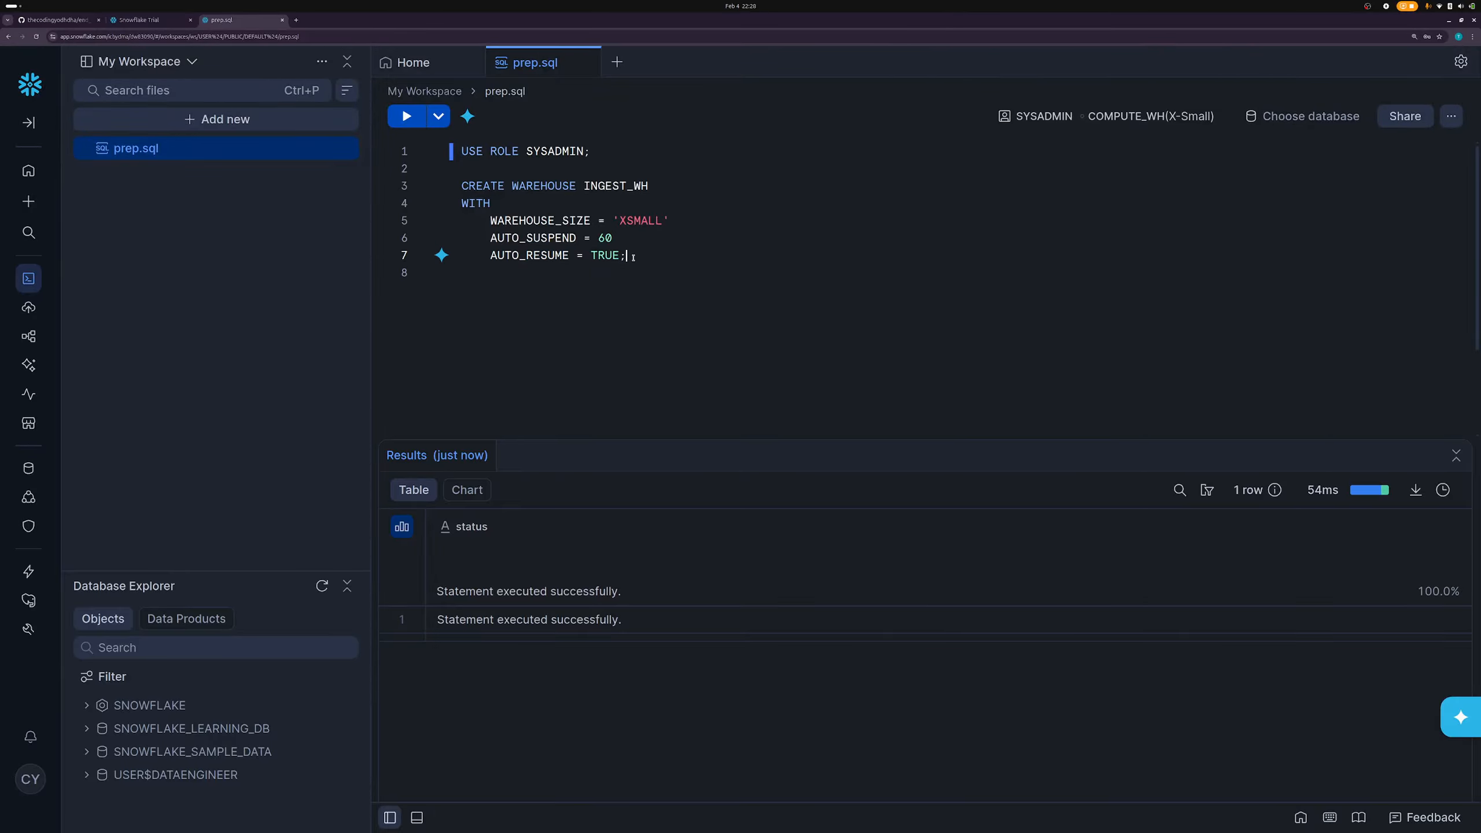
drag(633, 256, 570, 257)
click(581, 294)
click(633, 259)
drag(633, 259, 454, 192)
click(518, 348)
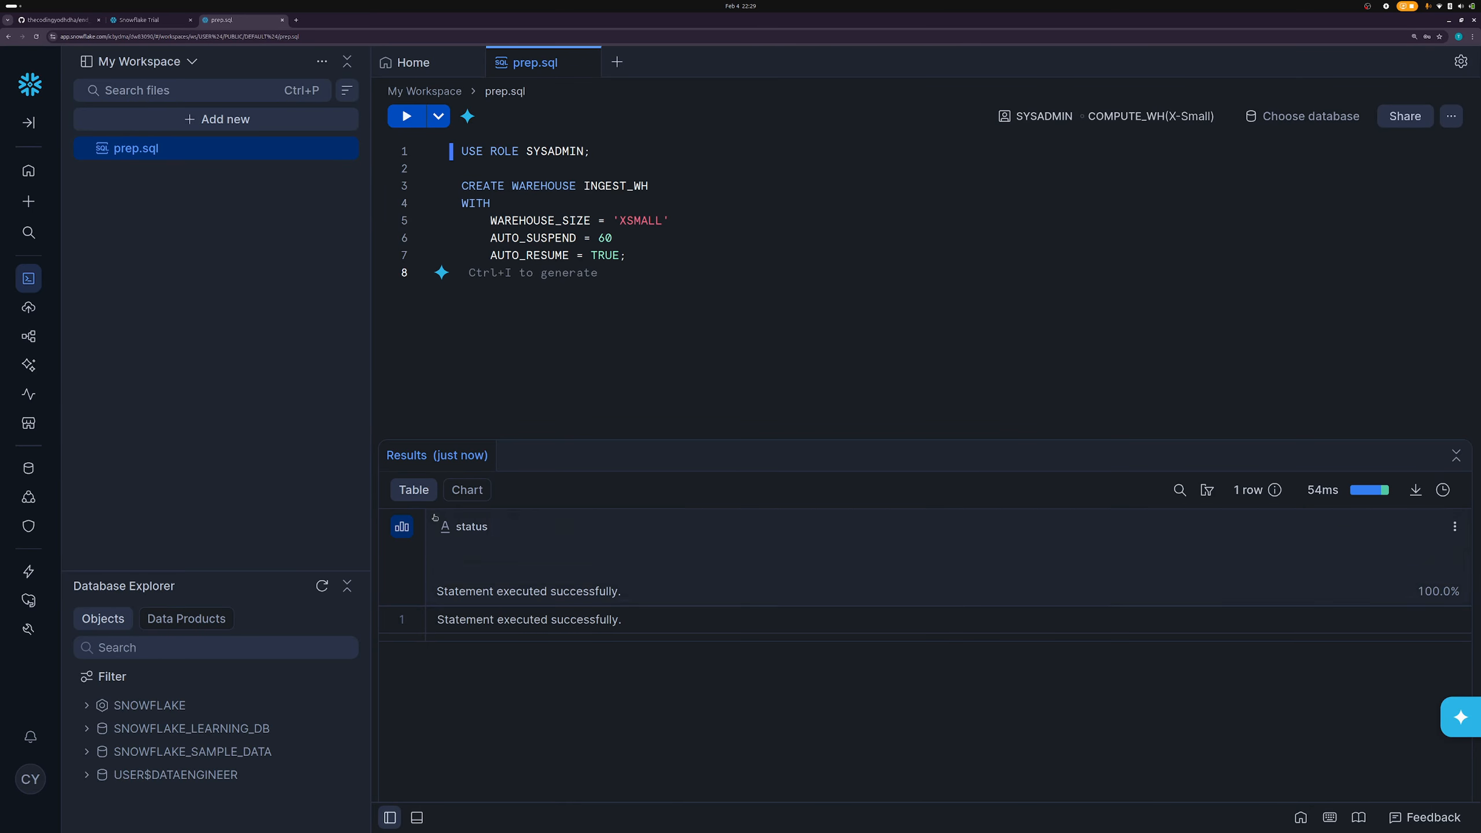
drag(628, 257, 456, 196)
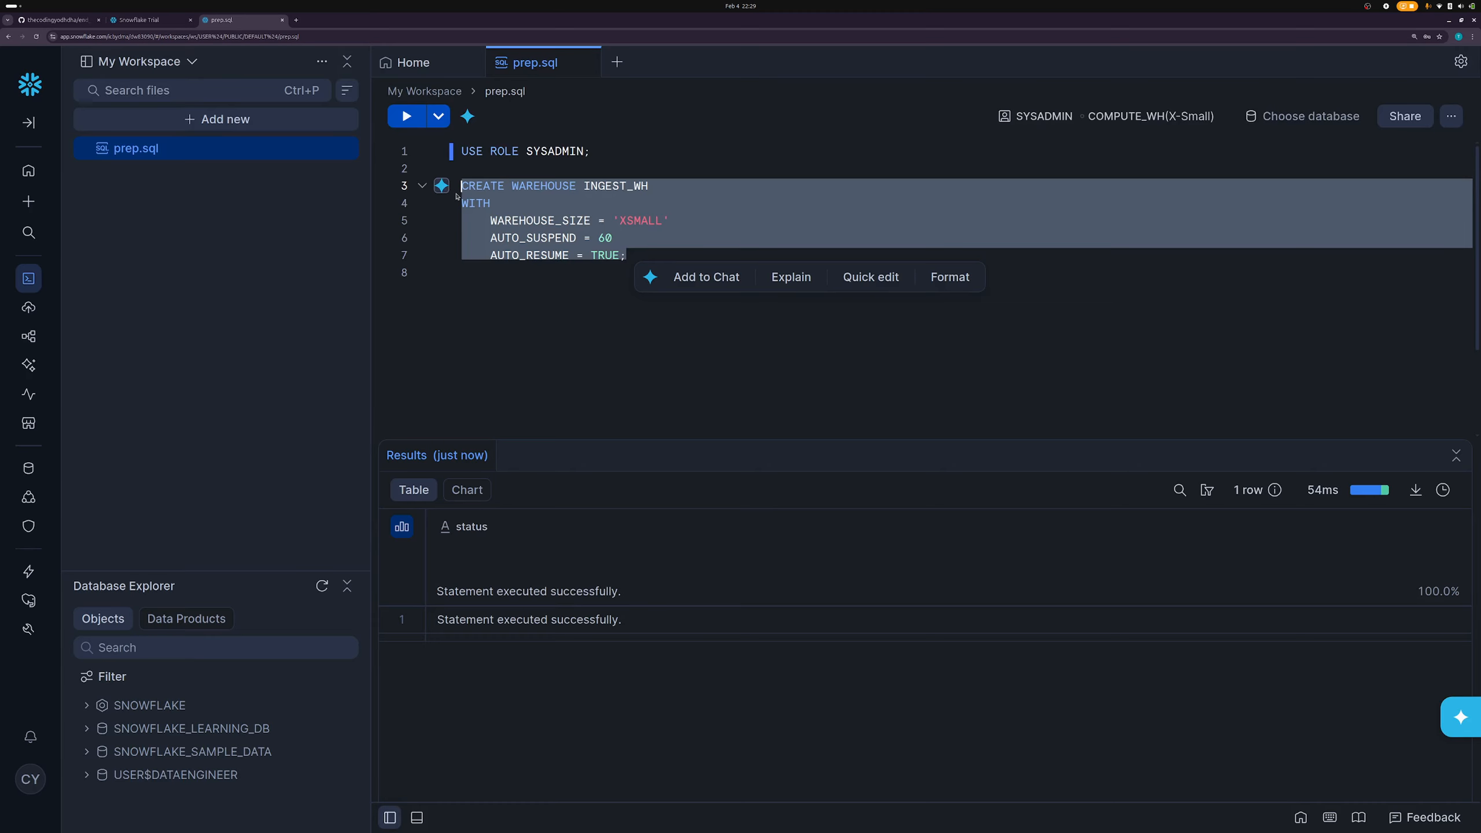
- Run CREATE WAREHOUSE INGEST_WH and confirm it is the active X-Small warehouse under SYSADMIN
key(ctrl+Return)
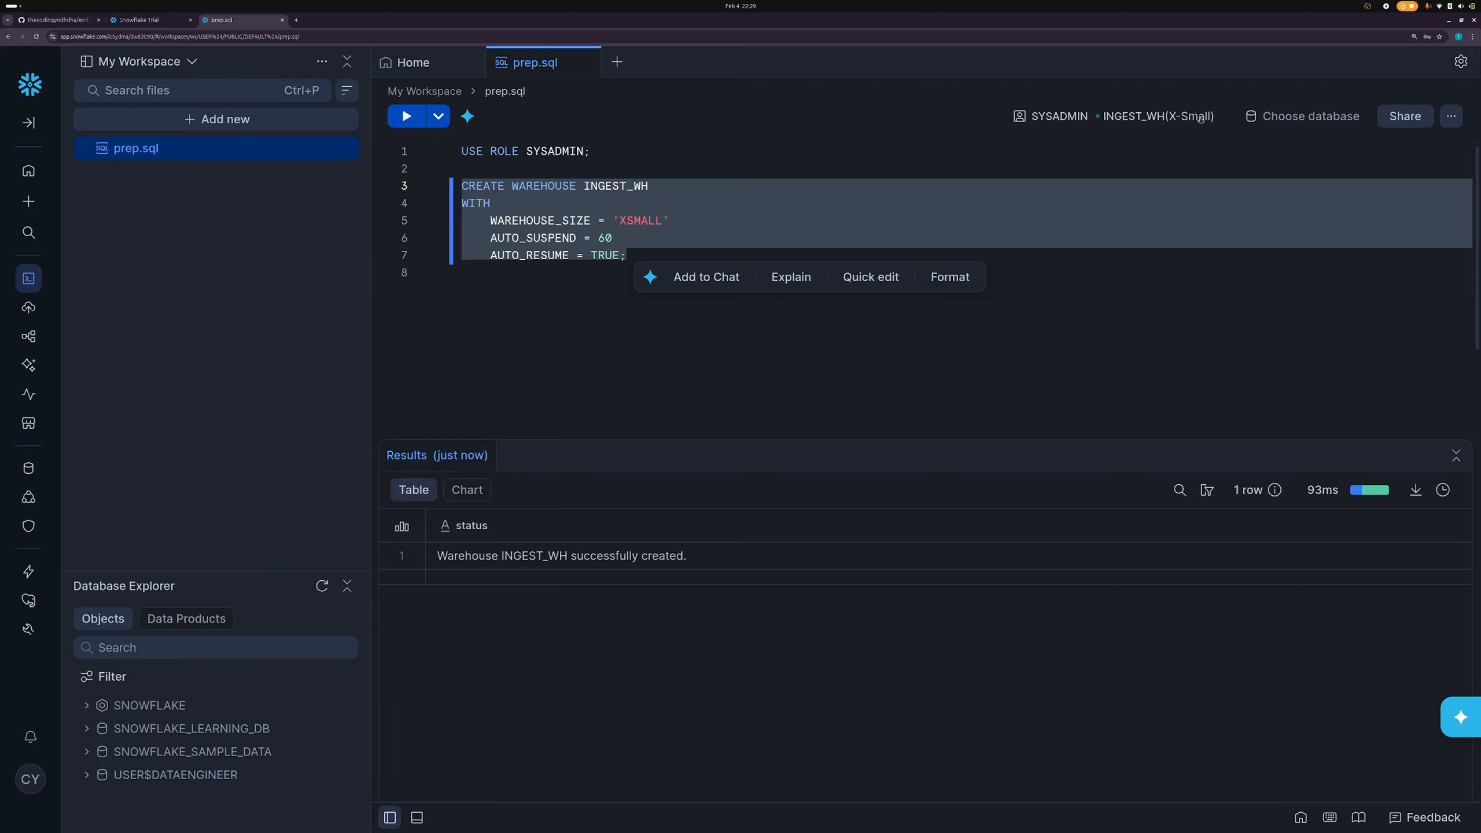
click(1160, 118)
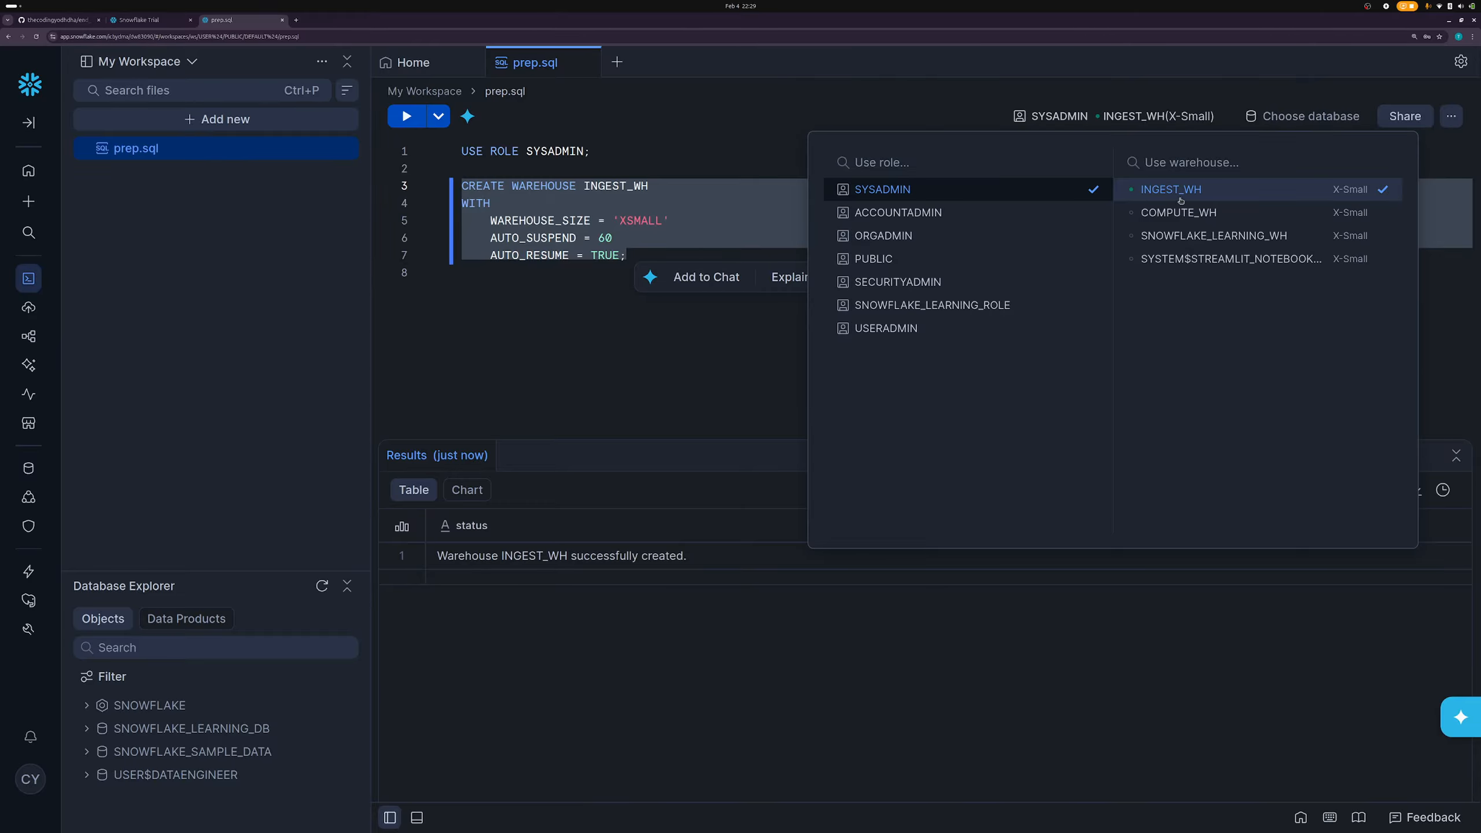
key(Escape)
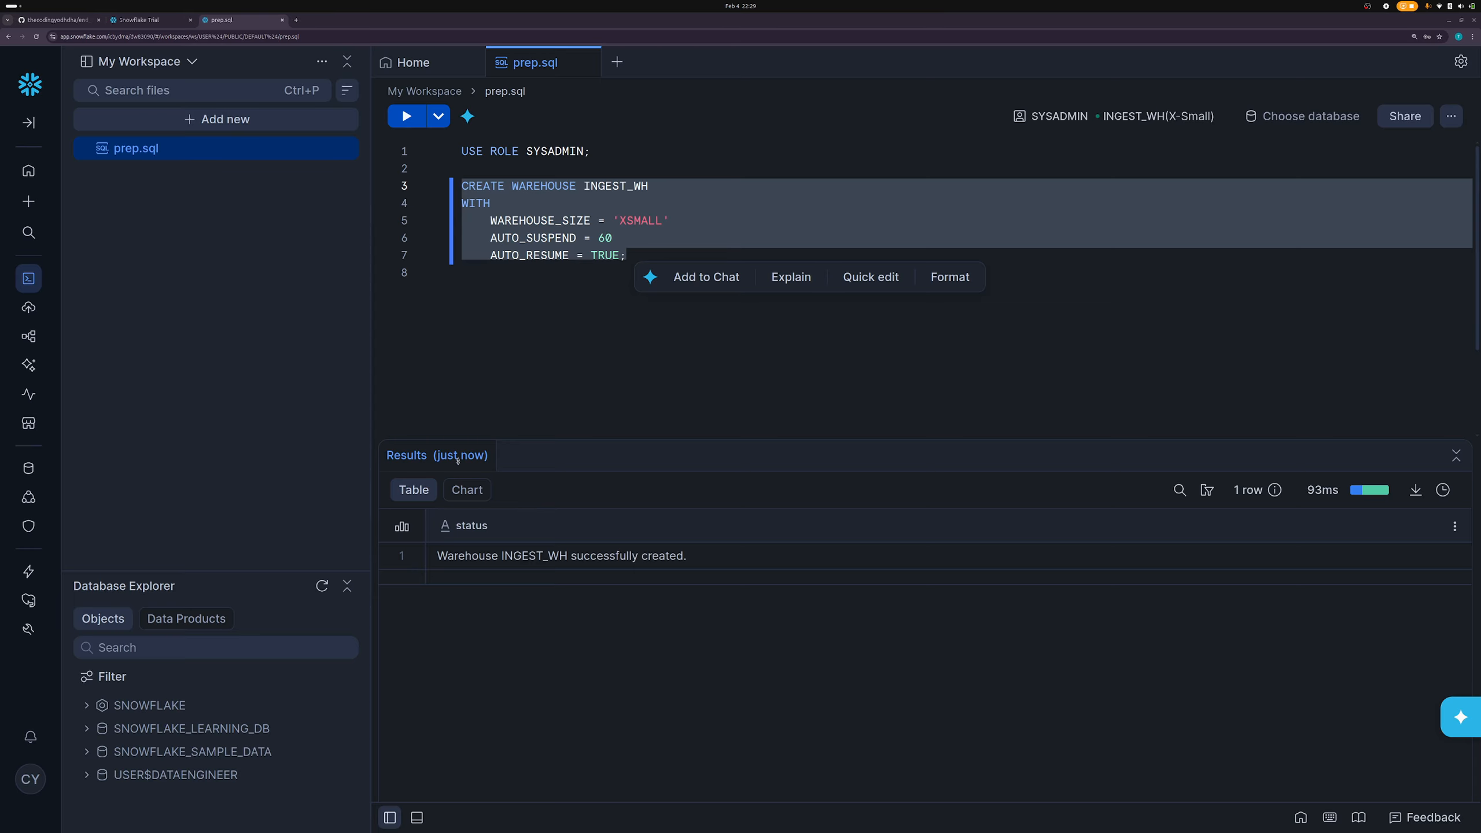
click(562, 322)
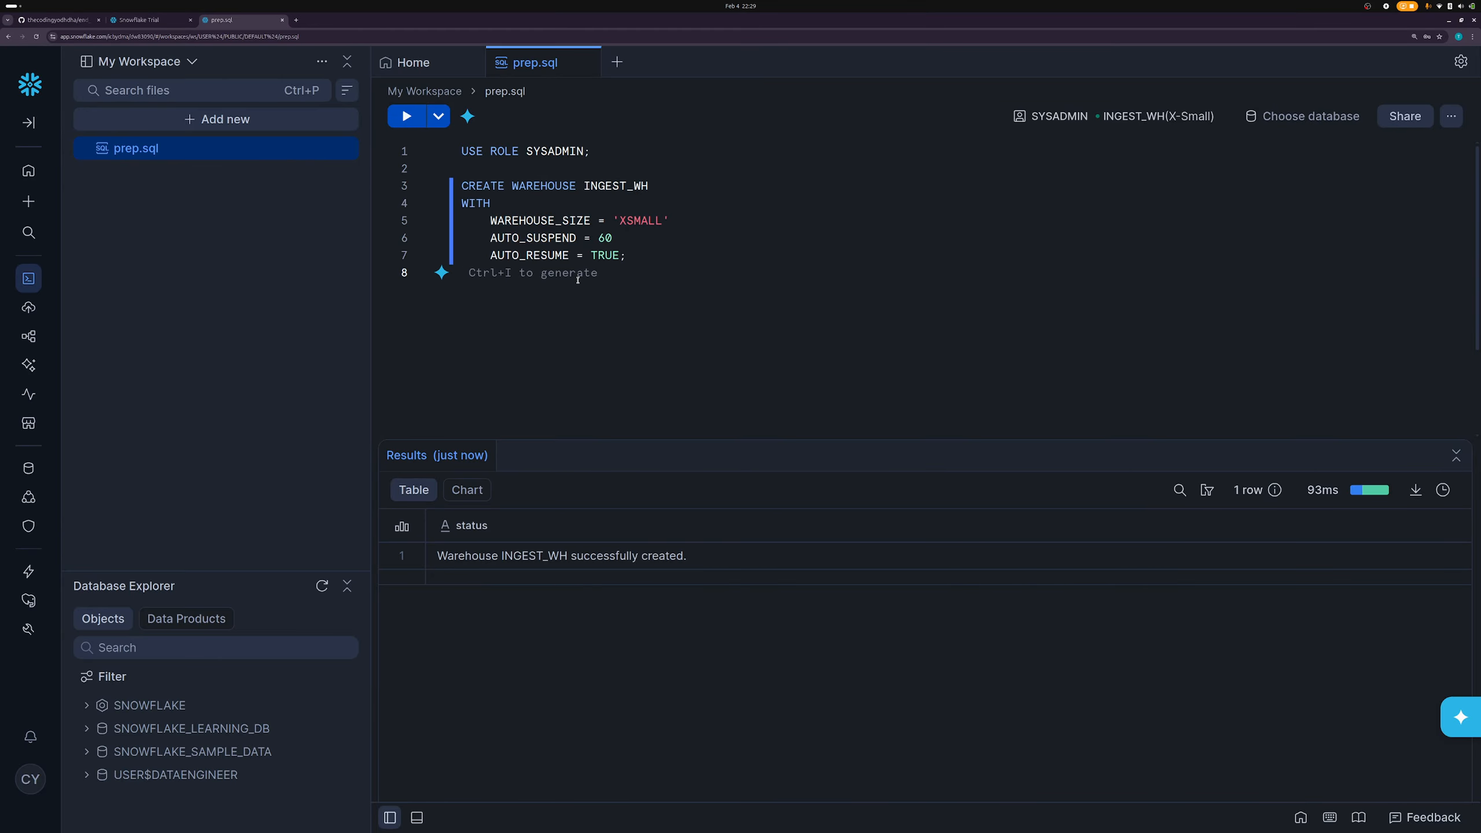
double_click(574, 238)
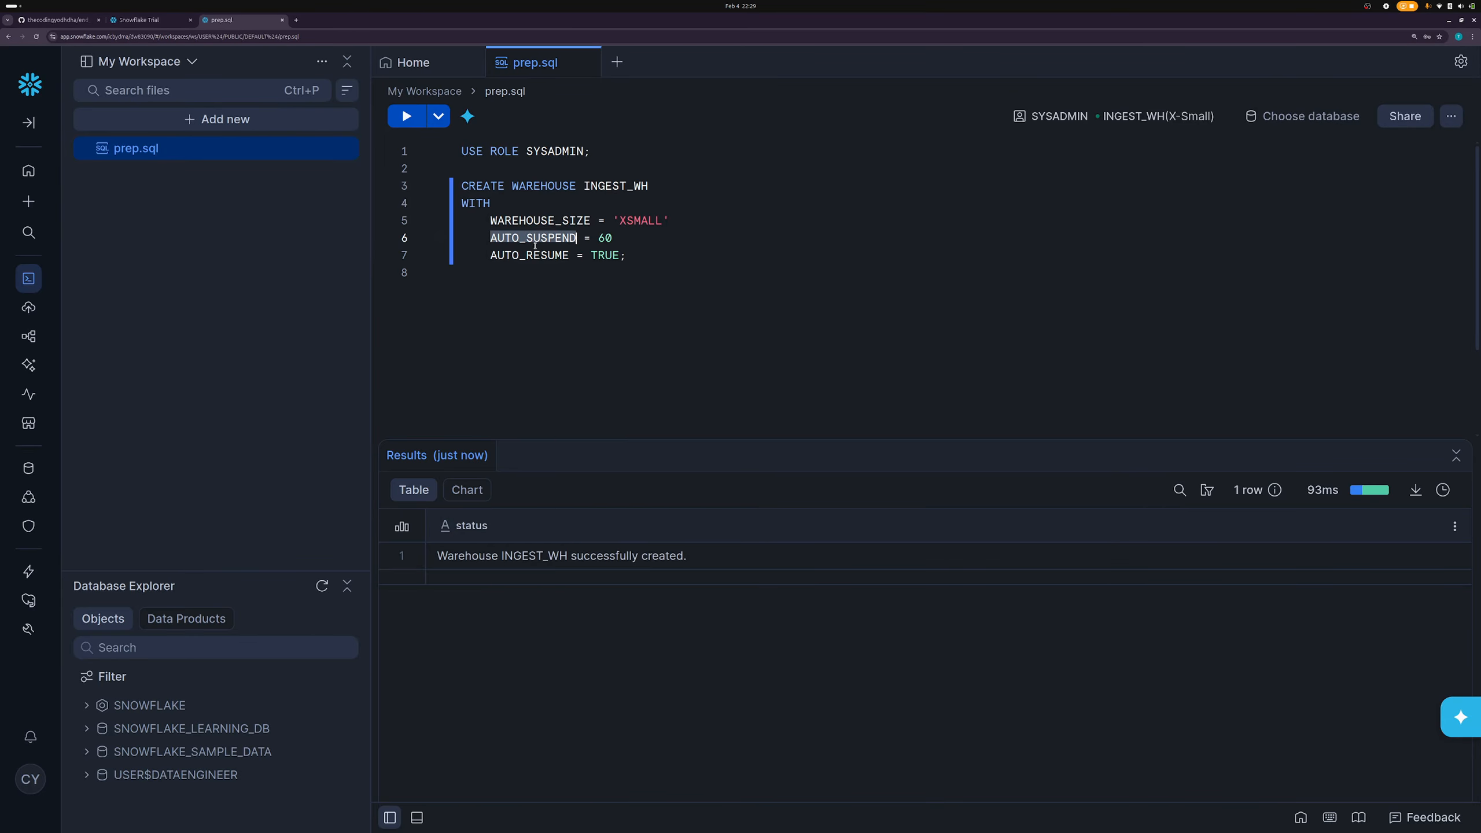
click(579, 244)
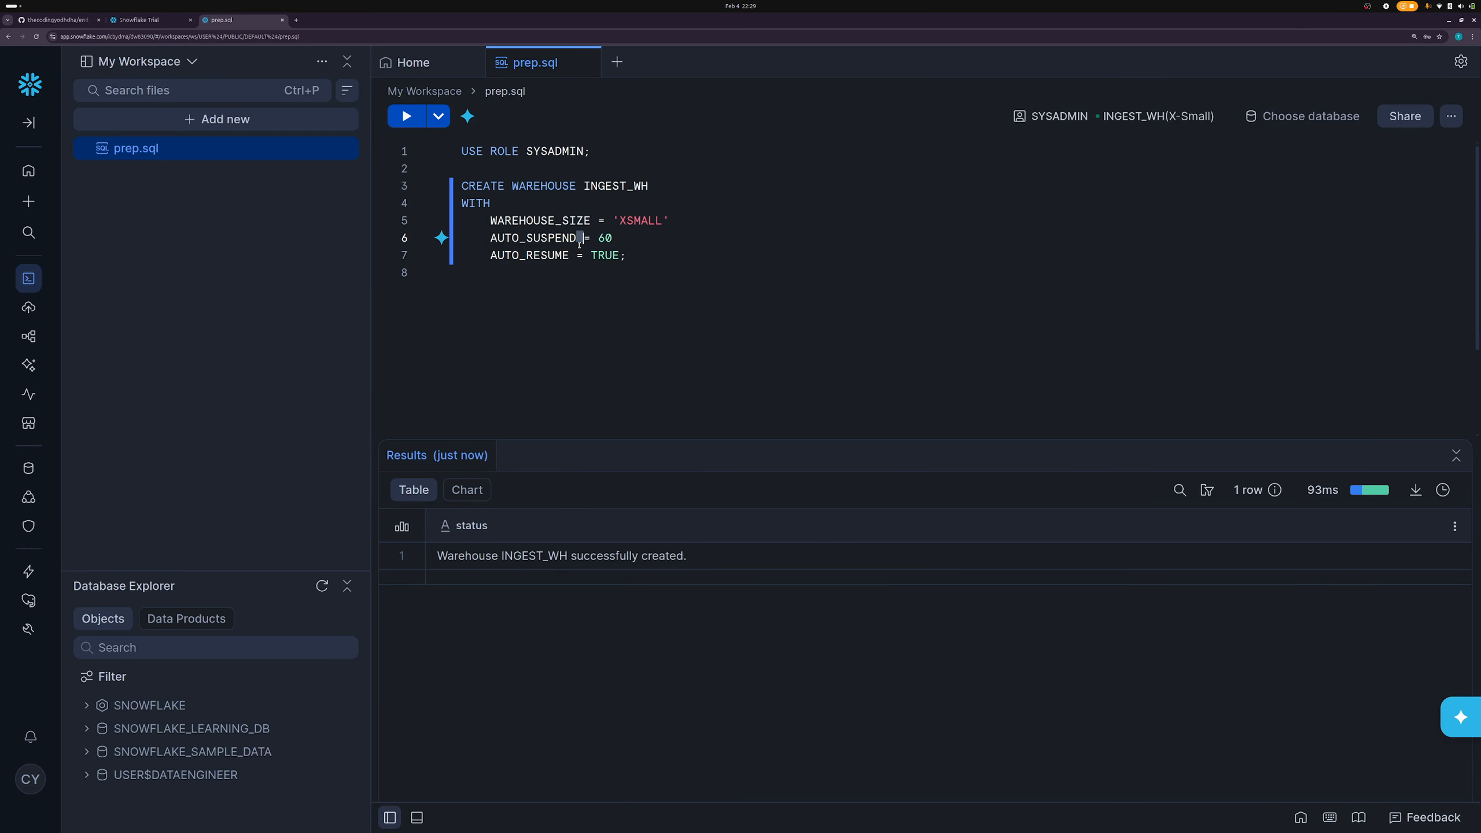
double_click(563, 240)
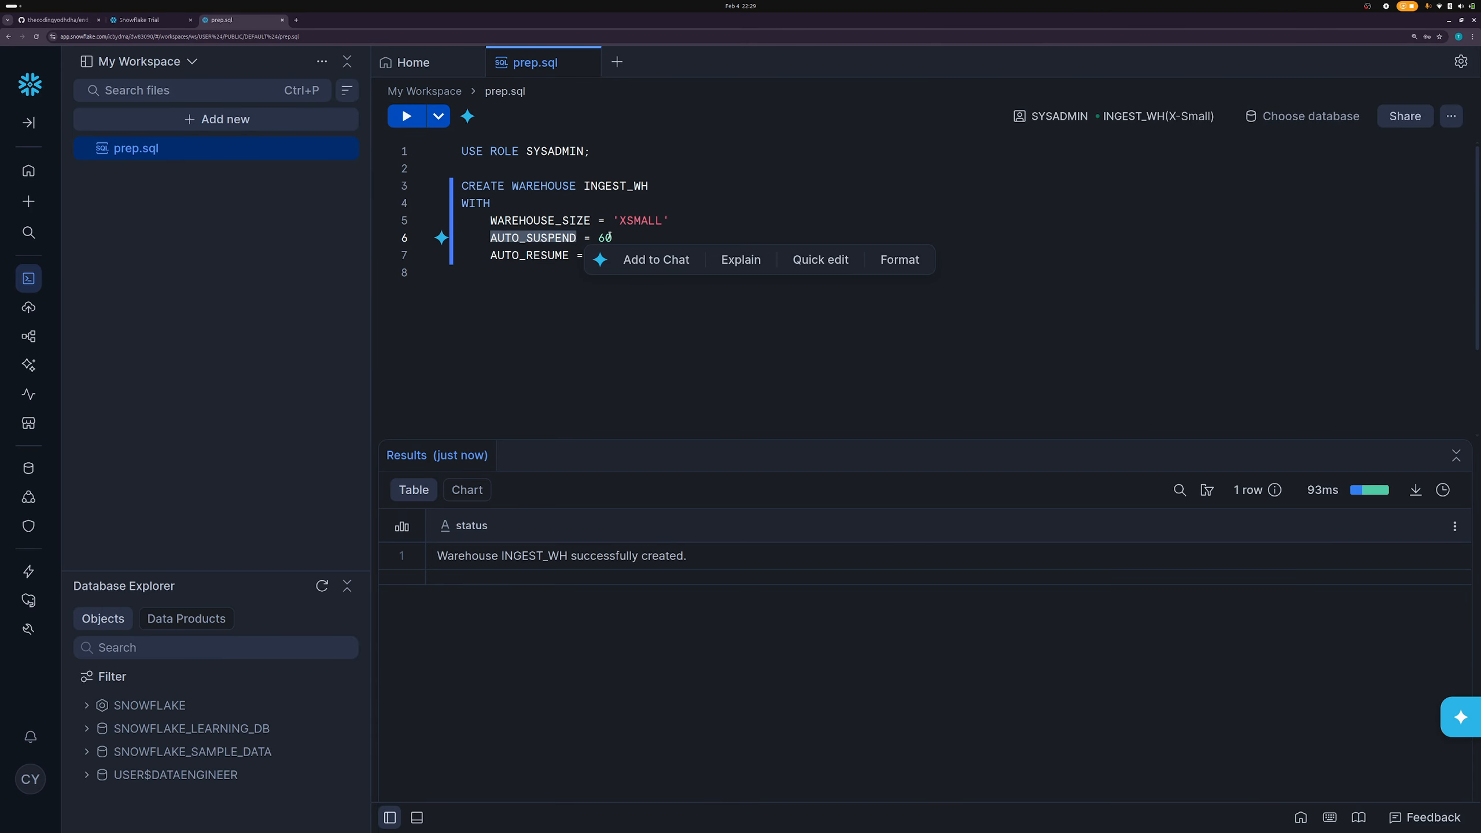
click(612, 237)
drag(607, 236, 576, 237)
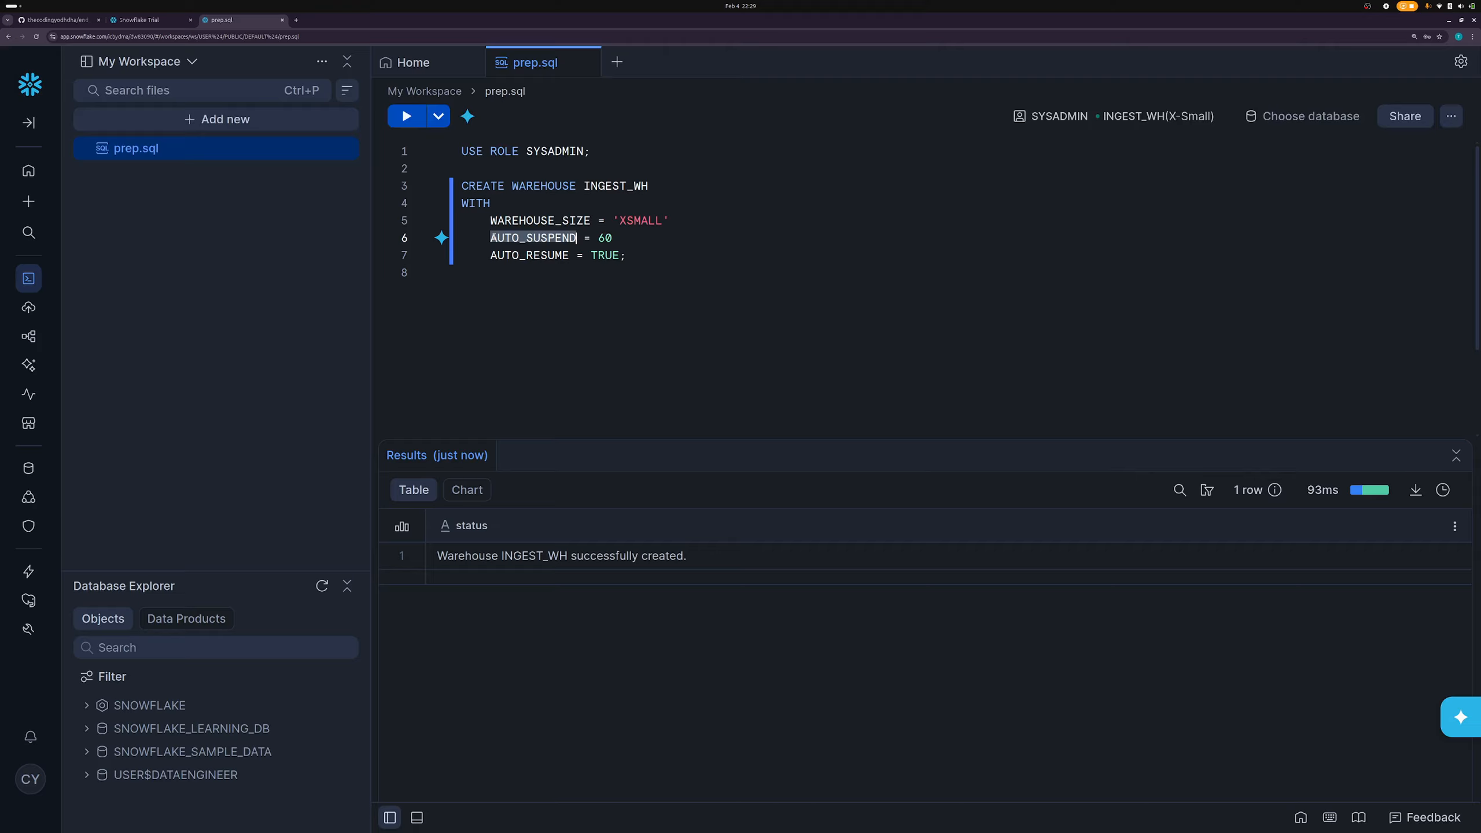
triple_click(493, 237)
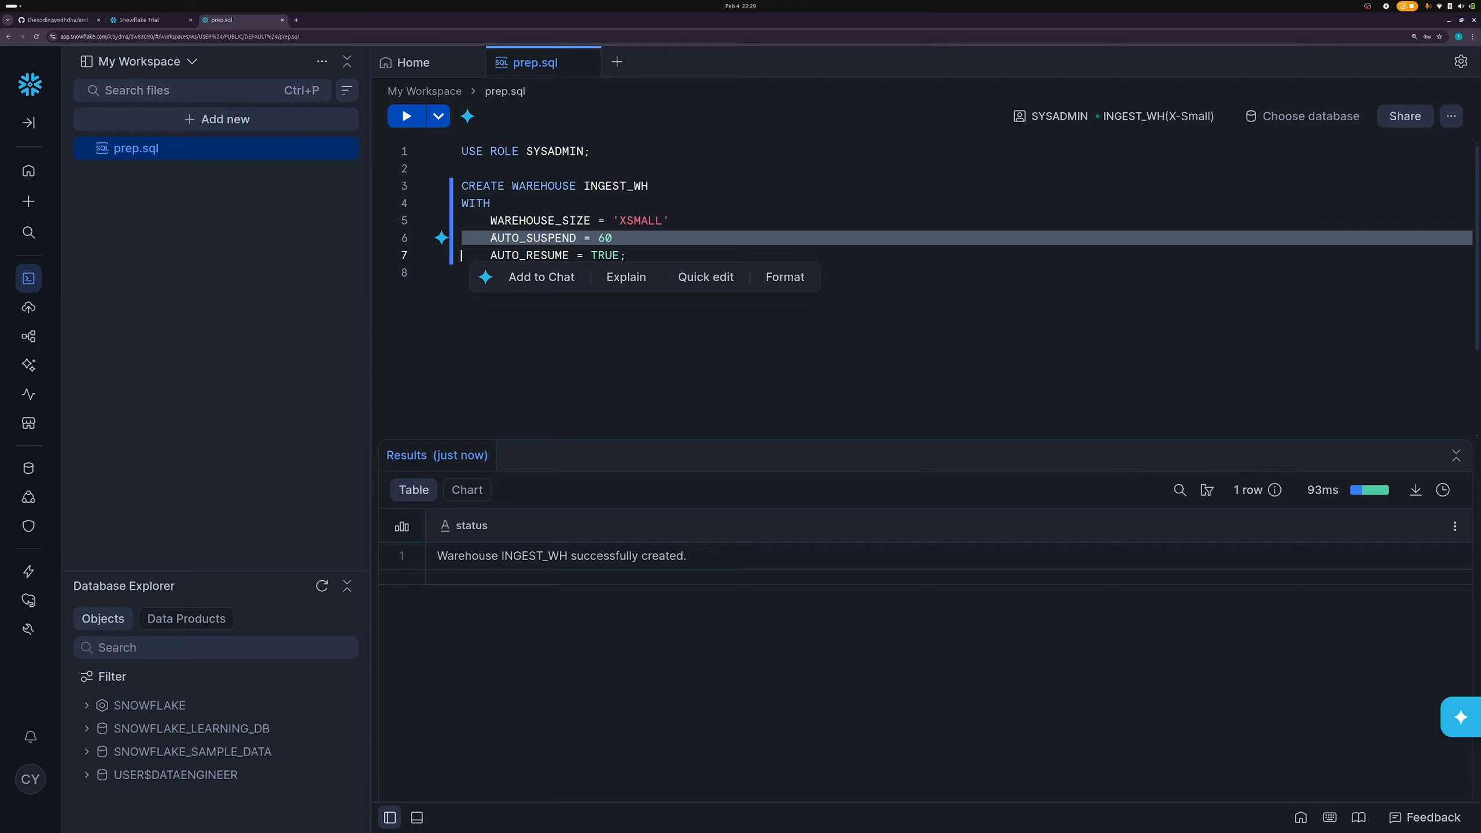
double_click(493, 237)
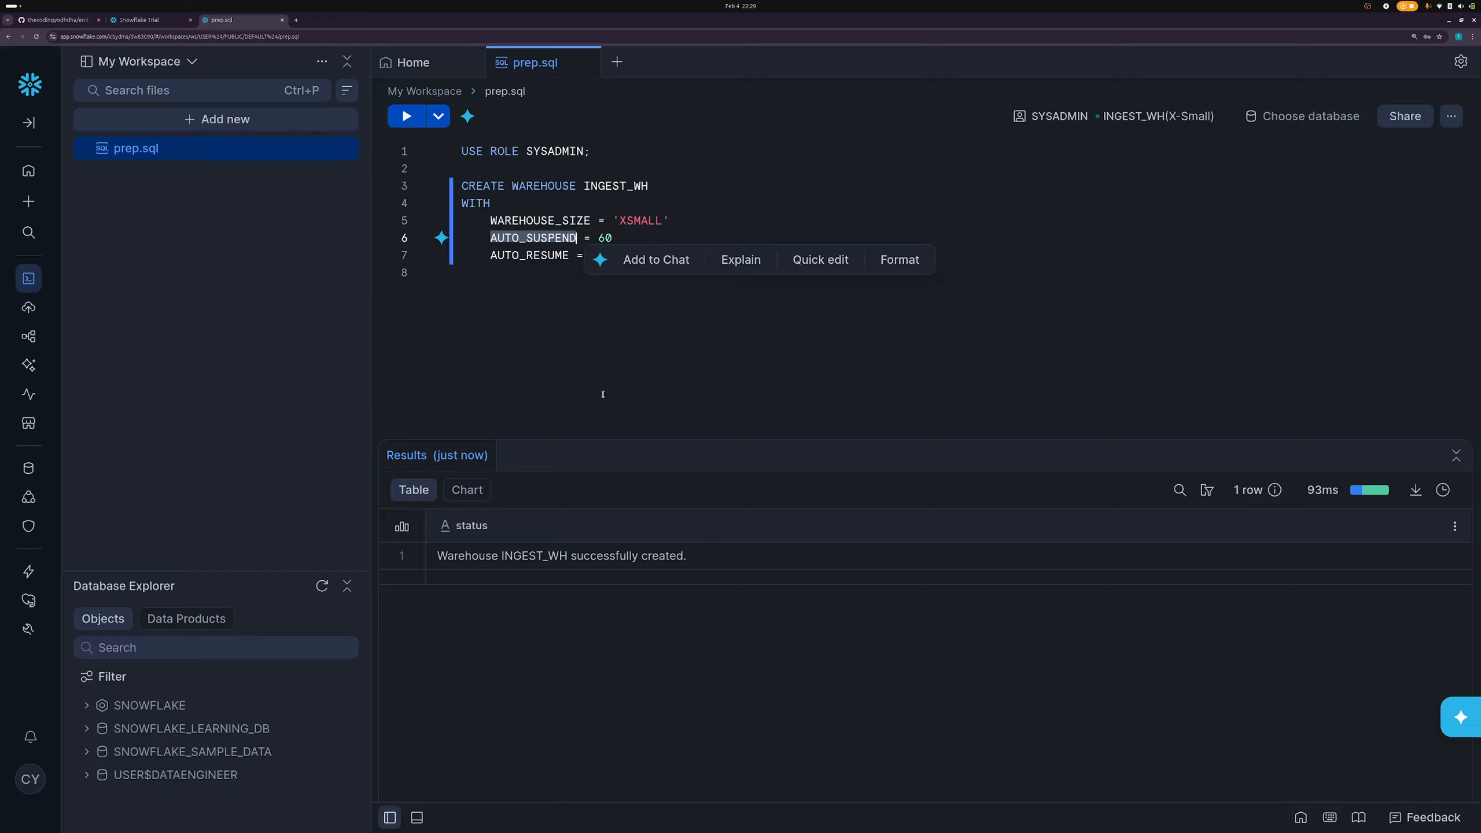
click(560, 322)
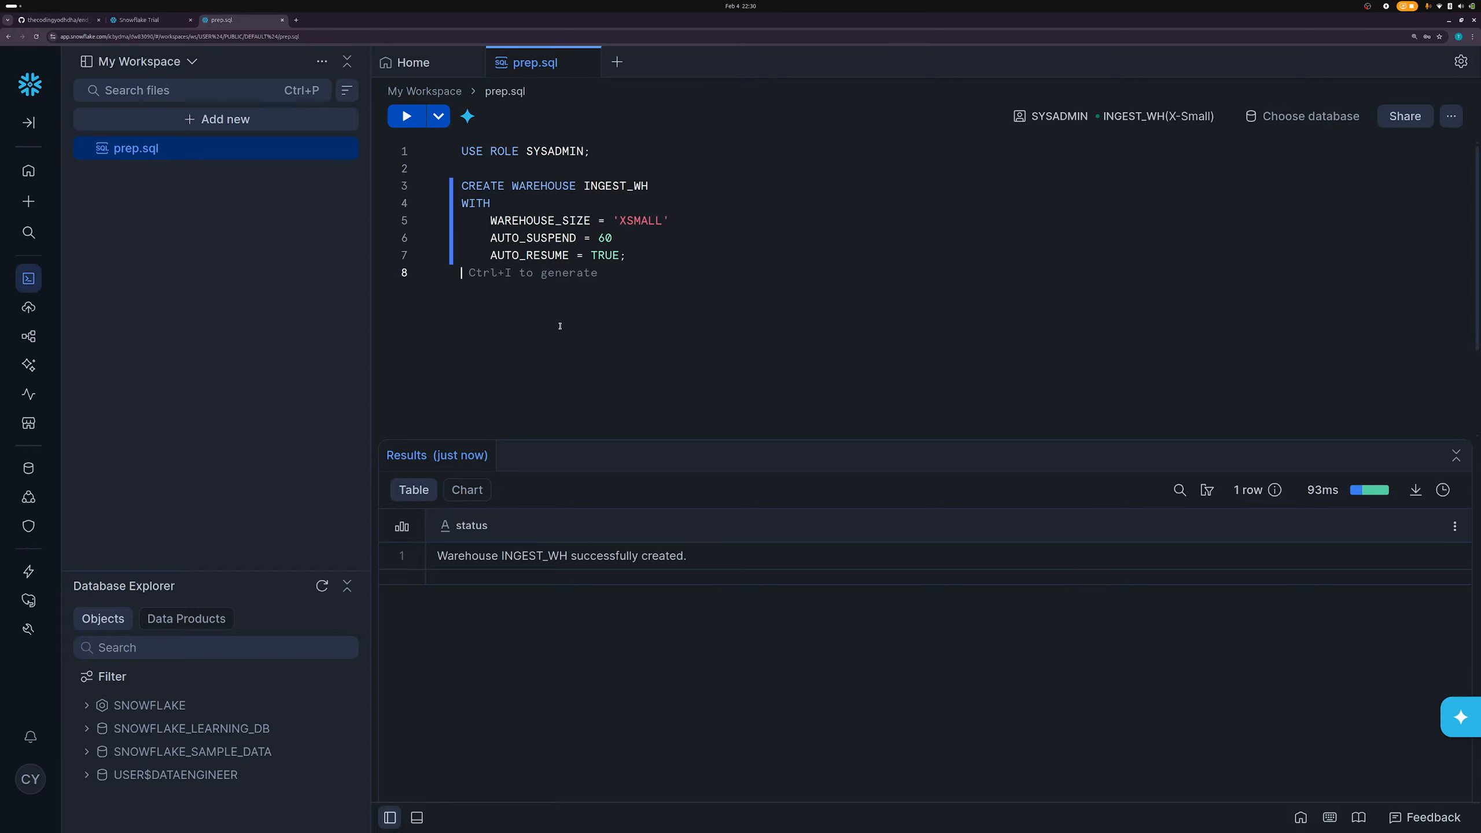
double_click(619, 194)
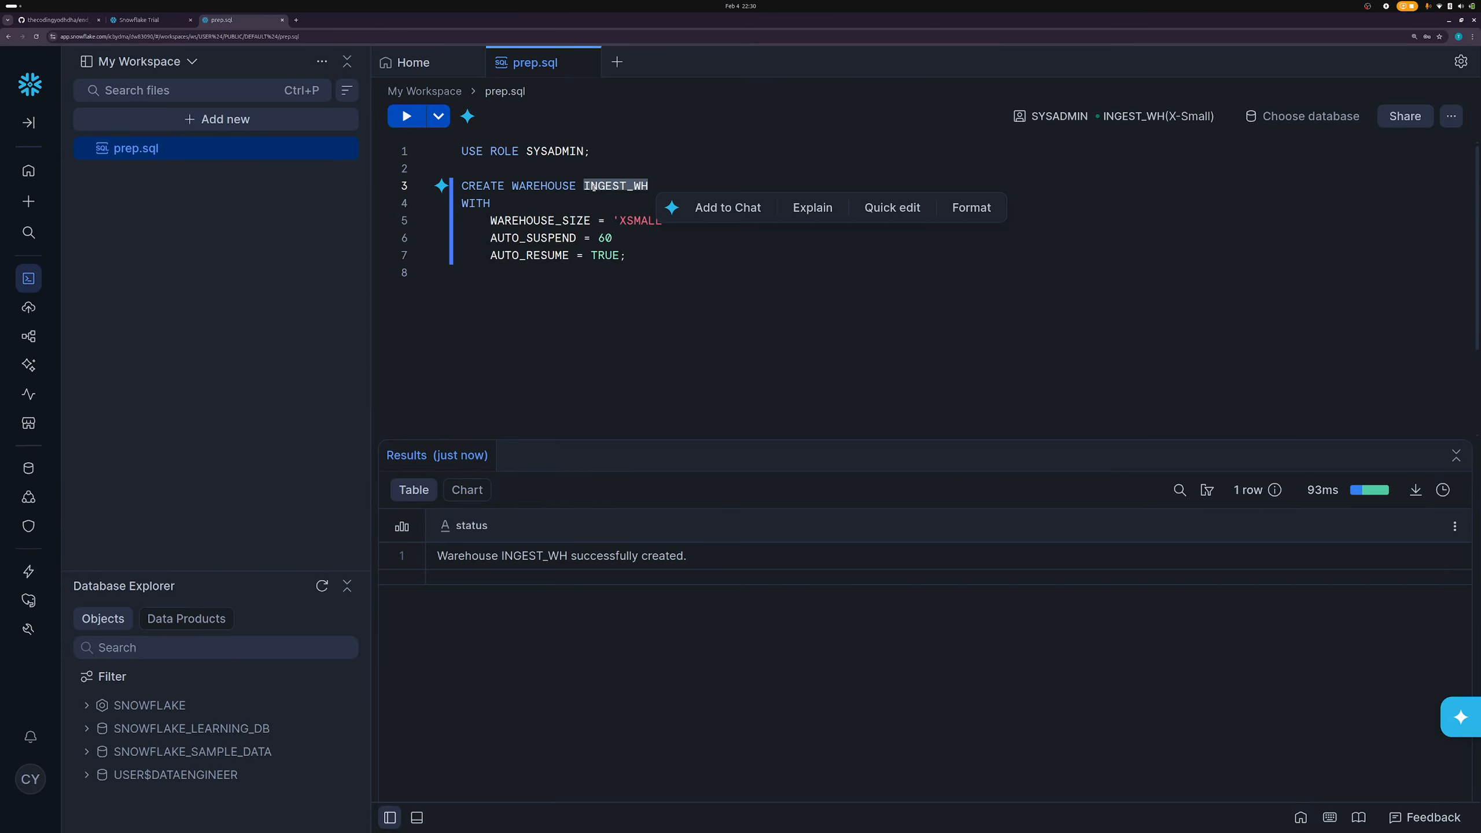
click(609, 187)
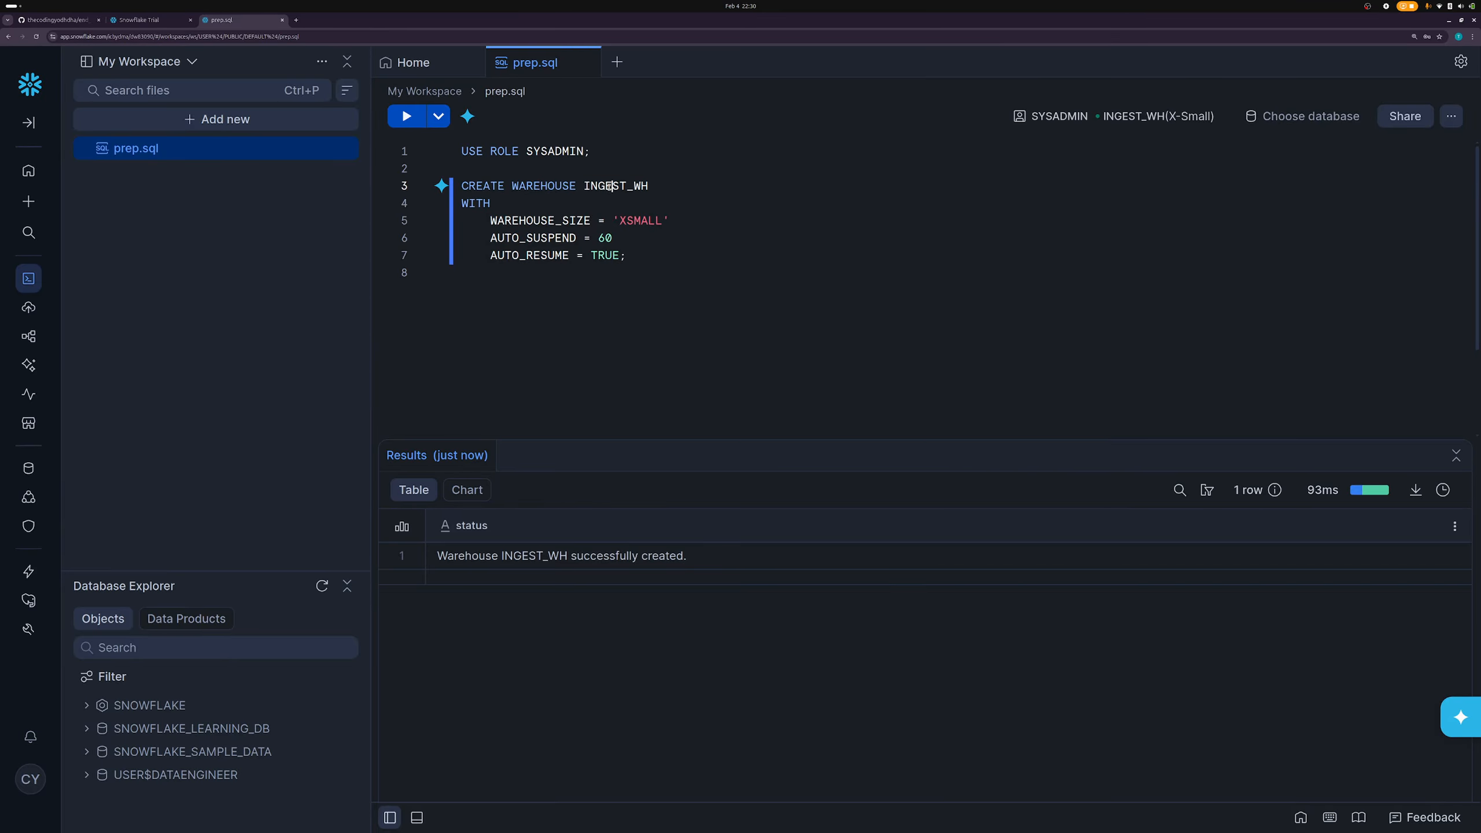
double_click(609, 187)
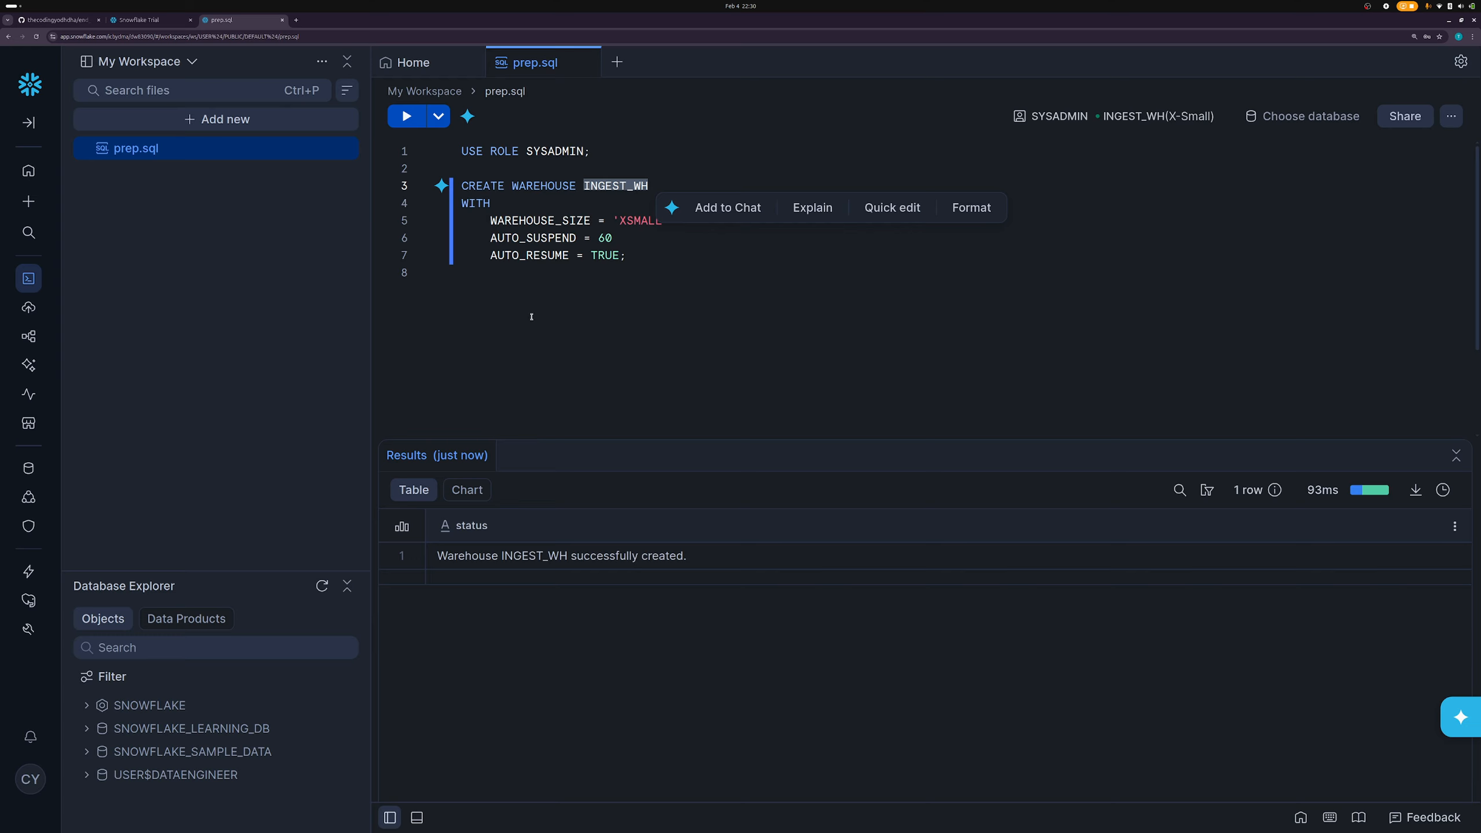
double_click(530, 237)
double_click(524, 255)
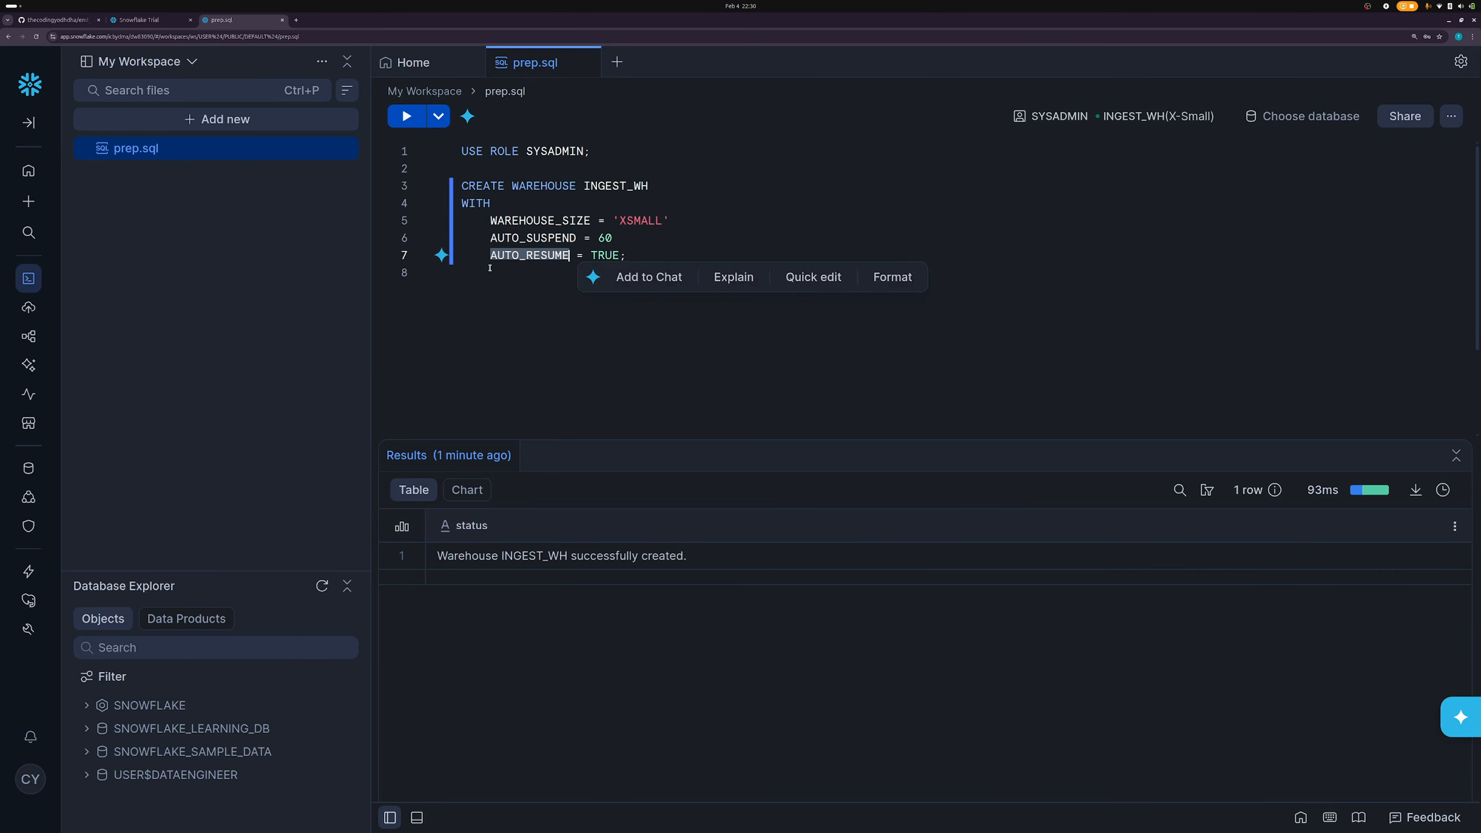
triple_click(617, 222)
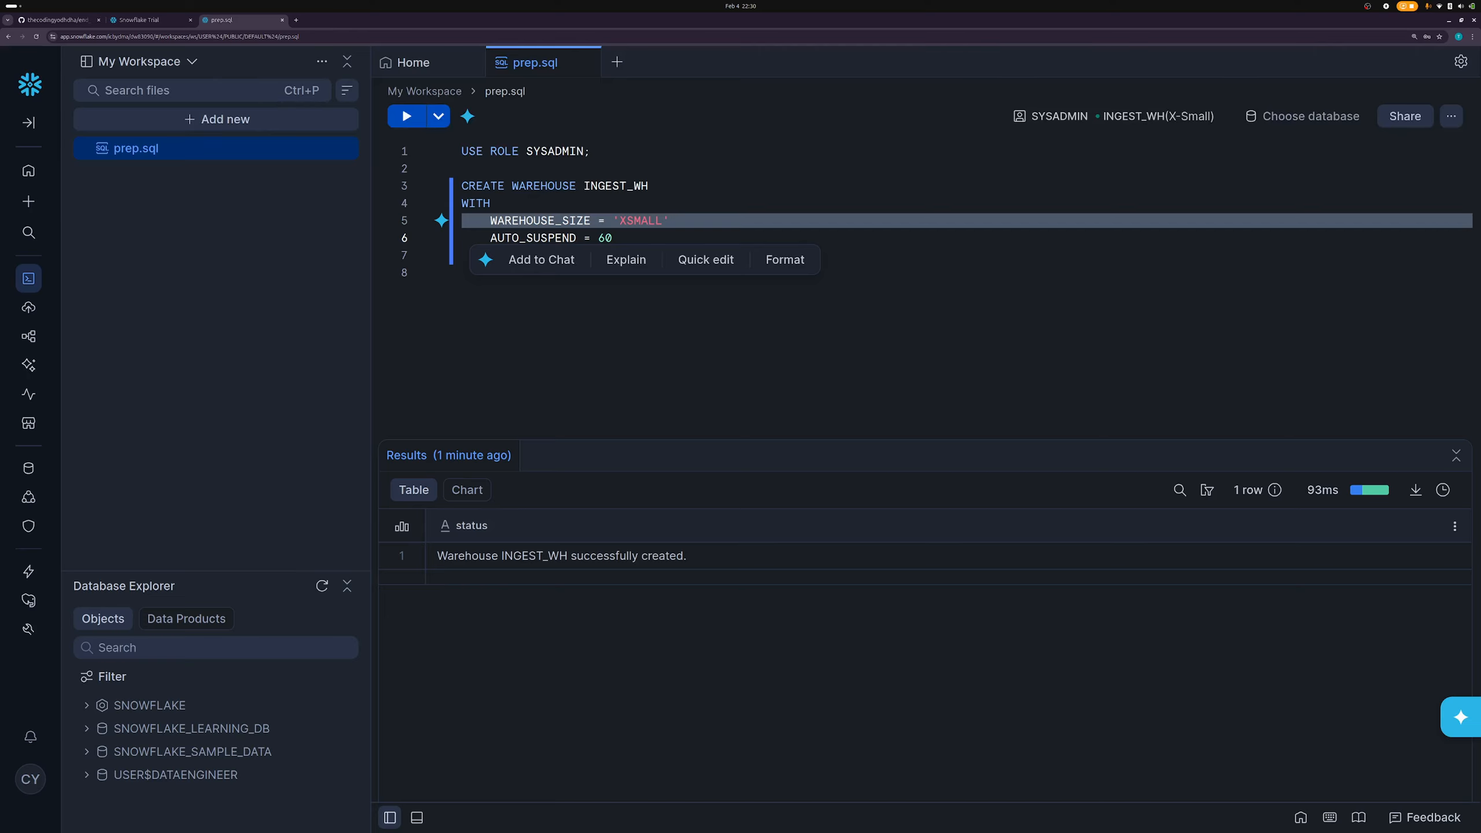
click(718, 348)
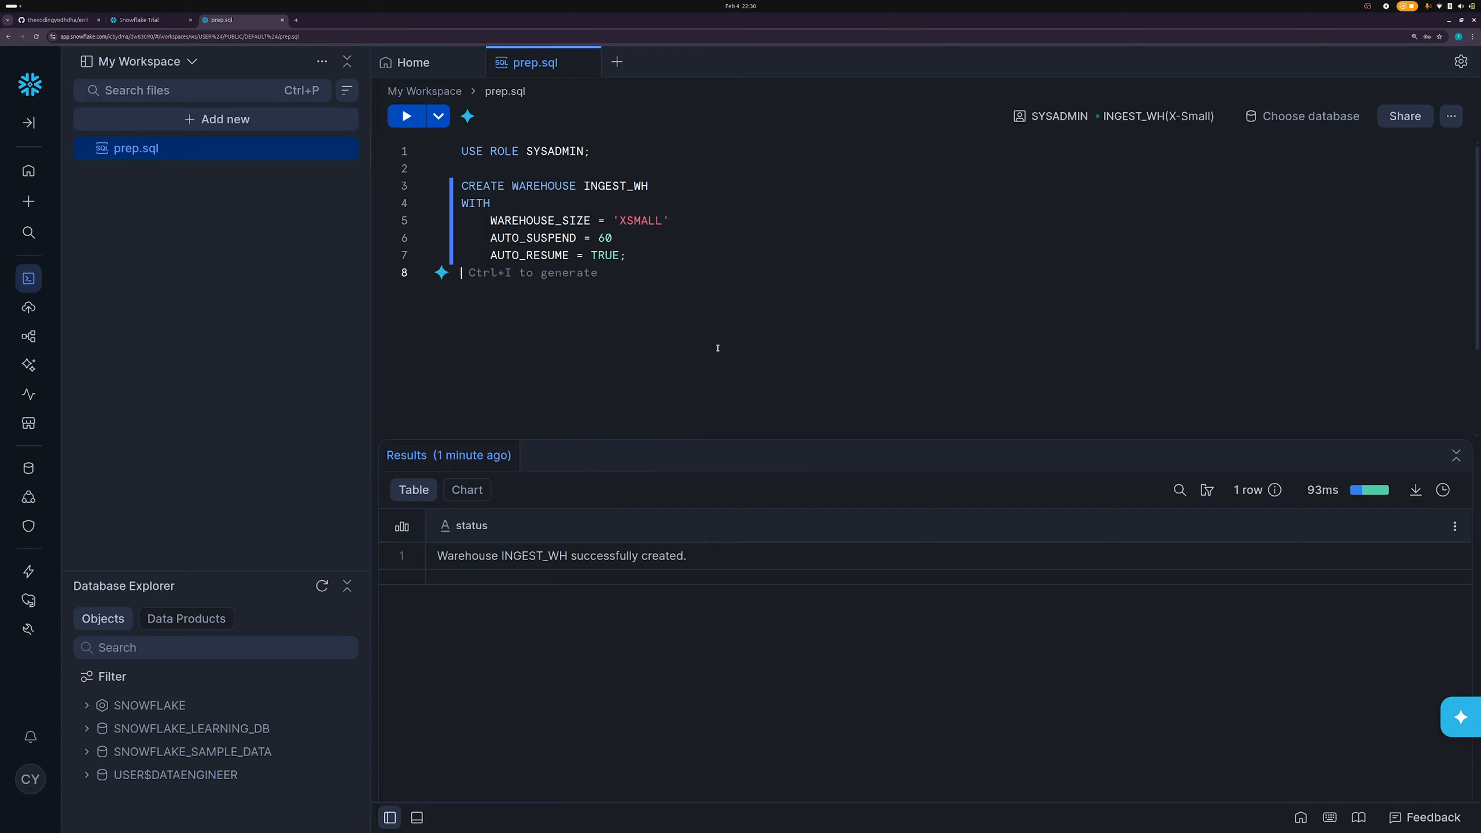
- Paste the CREATE DATABASE lines into prep.sql and create RAW_DB
text(CREATE DATABASE RAW_DB; CREATE DATABASE ANALYTICS_DB;)
click(573, 312)
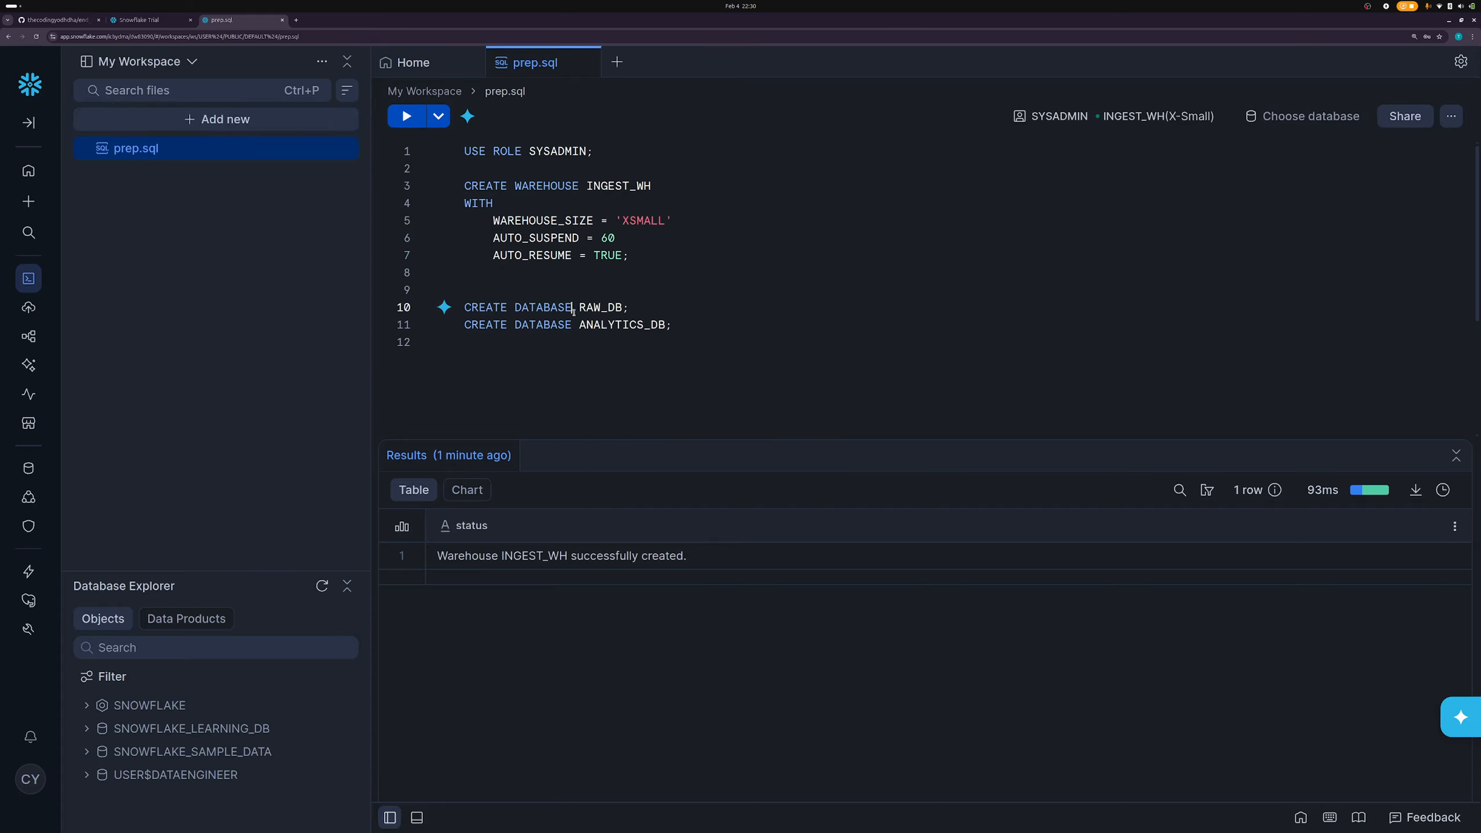
key(ctrl+Return)
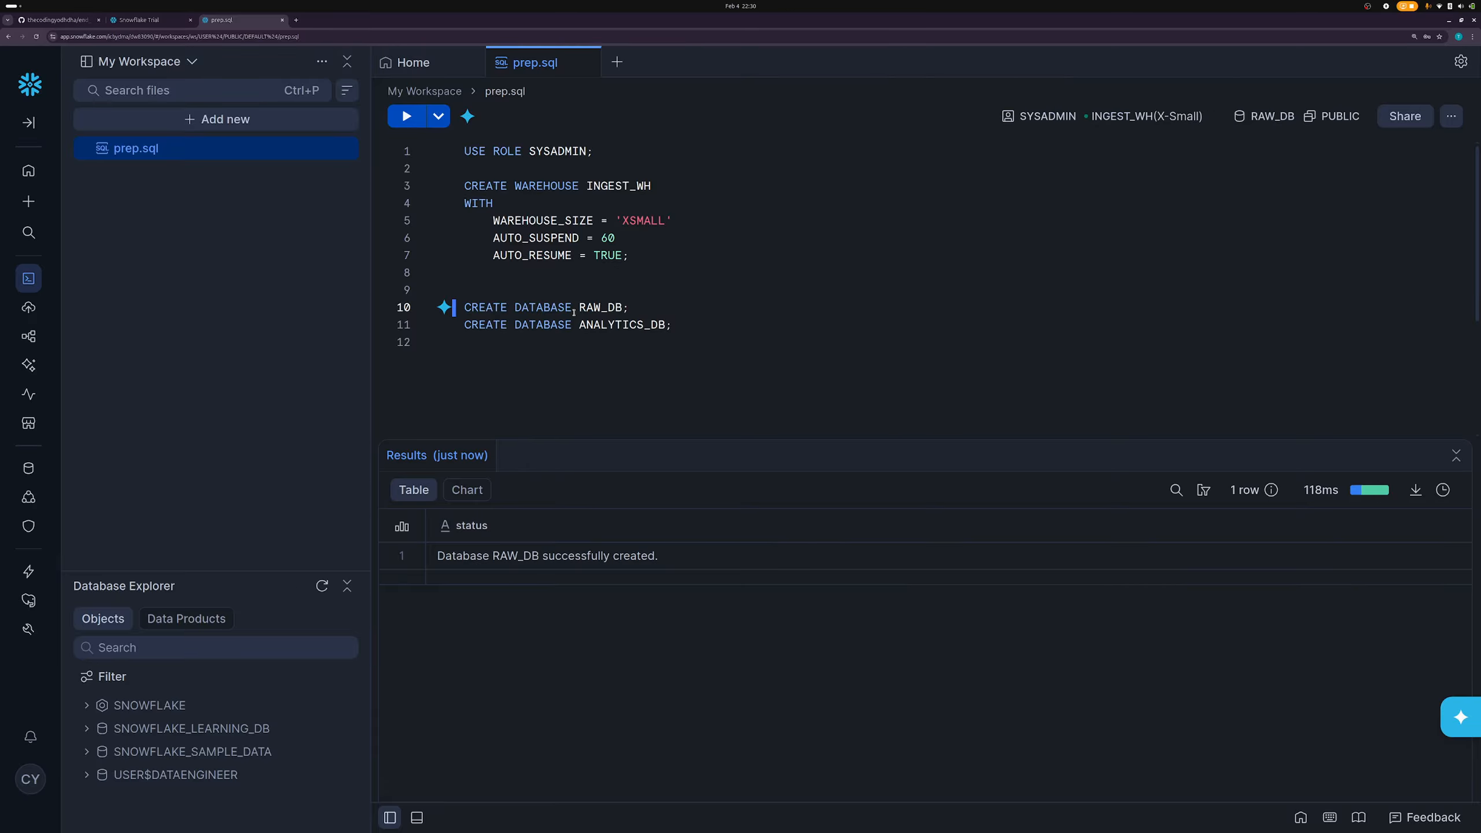
- Run the CREATE DATABASE ANALYTICS_DB statement to create ANALYTICS_DB
click(633, 309)
triple_click(637, 325)
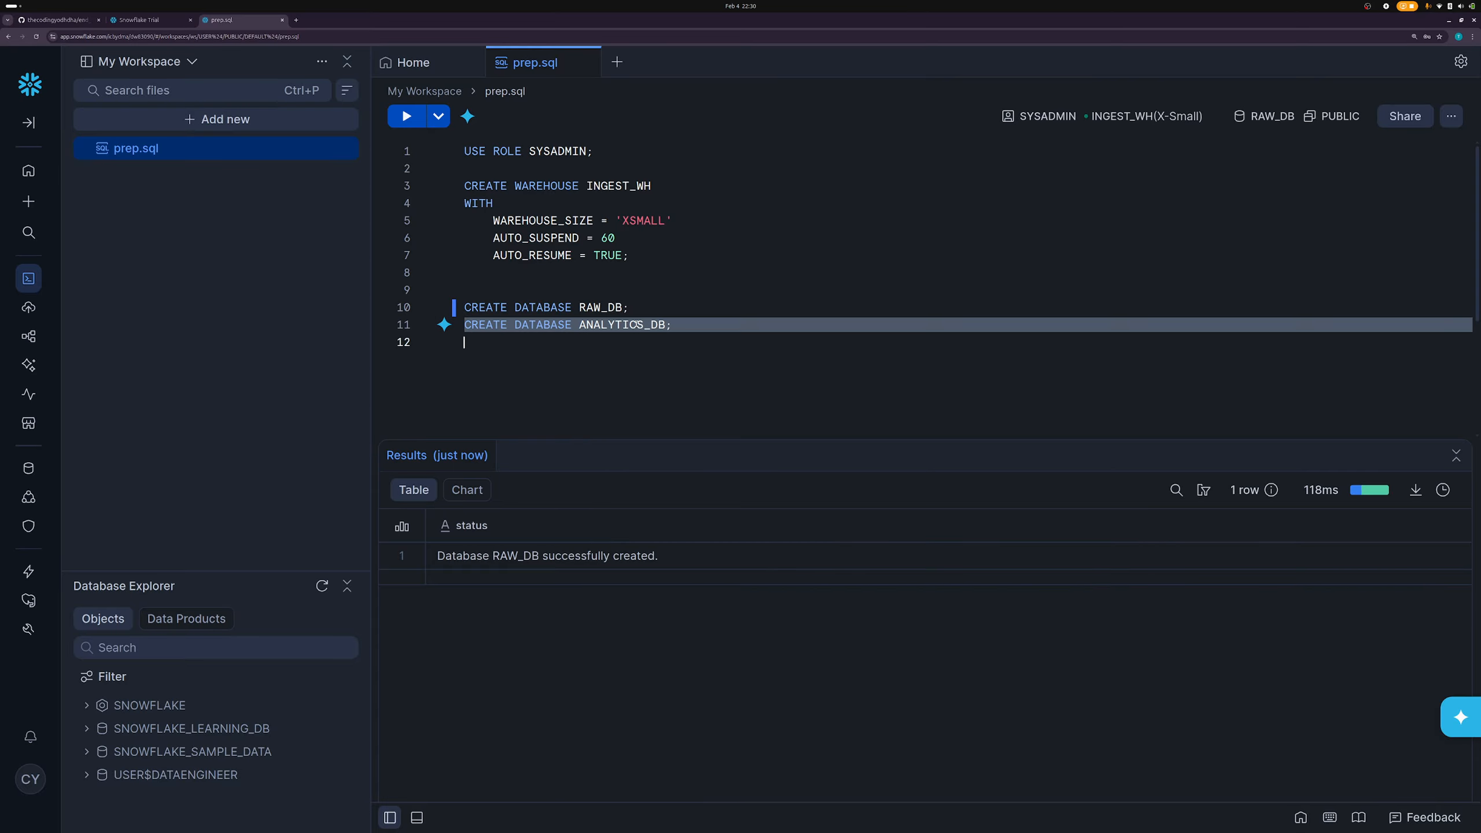
click(637, 325)
key(ctrl+Return)
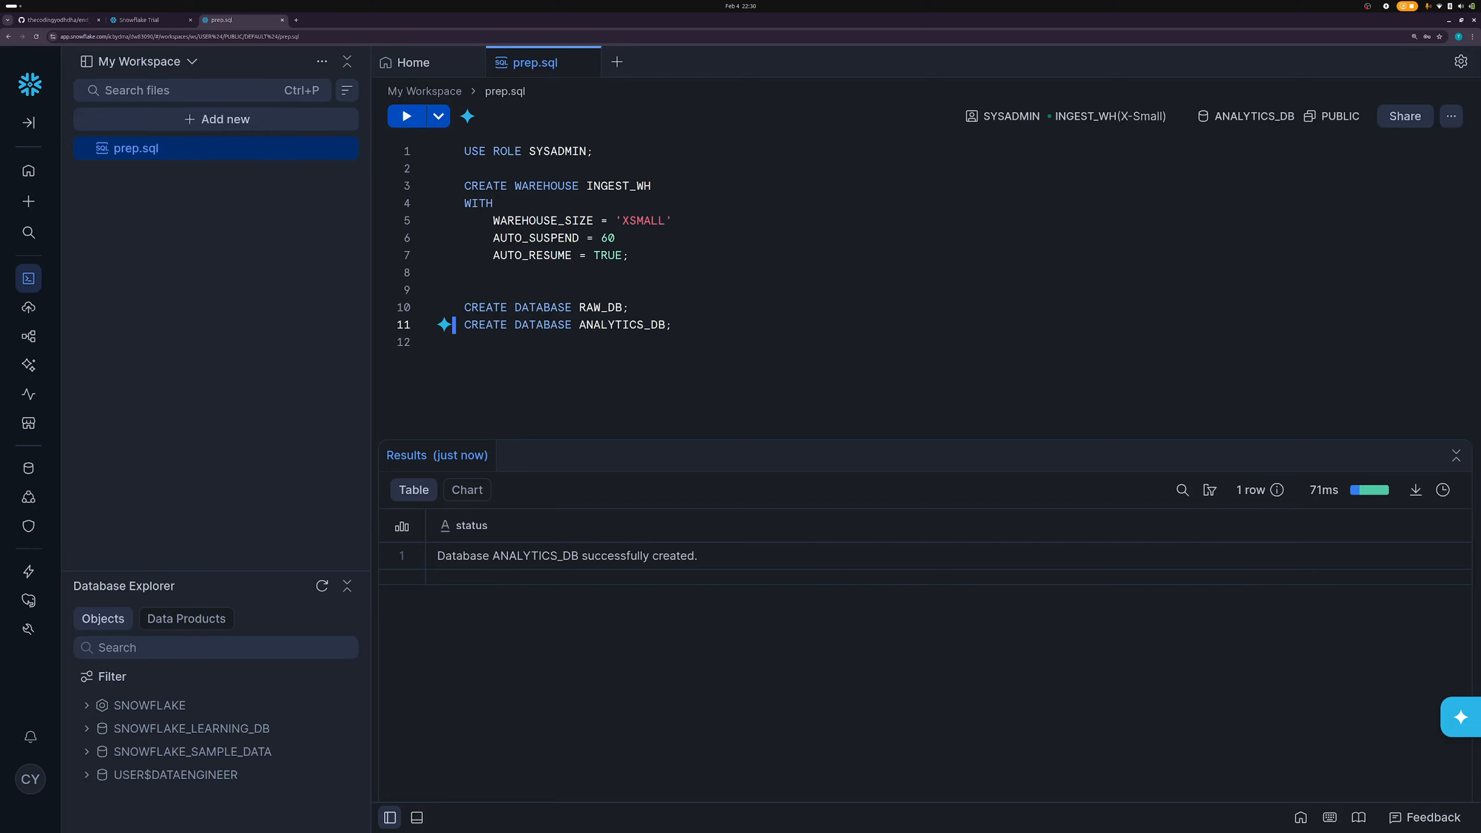
- Add the USE DATABASE and CREATE SCHEMA lines, then switch to RAW_DB
click(714, 331)
key(Return)
key(Return)
text(USE DATABASE RAW_DB; CREATE SCHEMA POSTGRES; CREATE SCHEMA GOOGLE_SHEETS;)
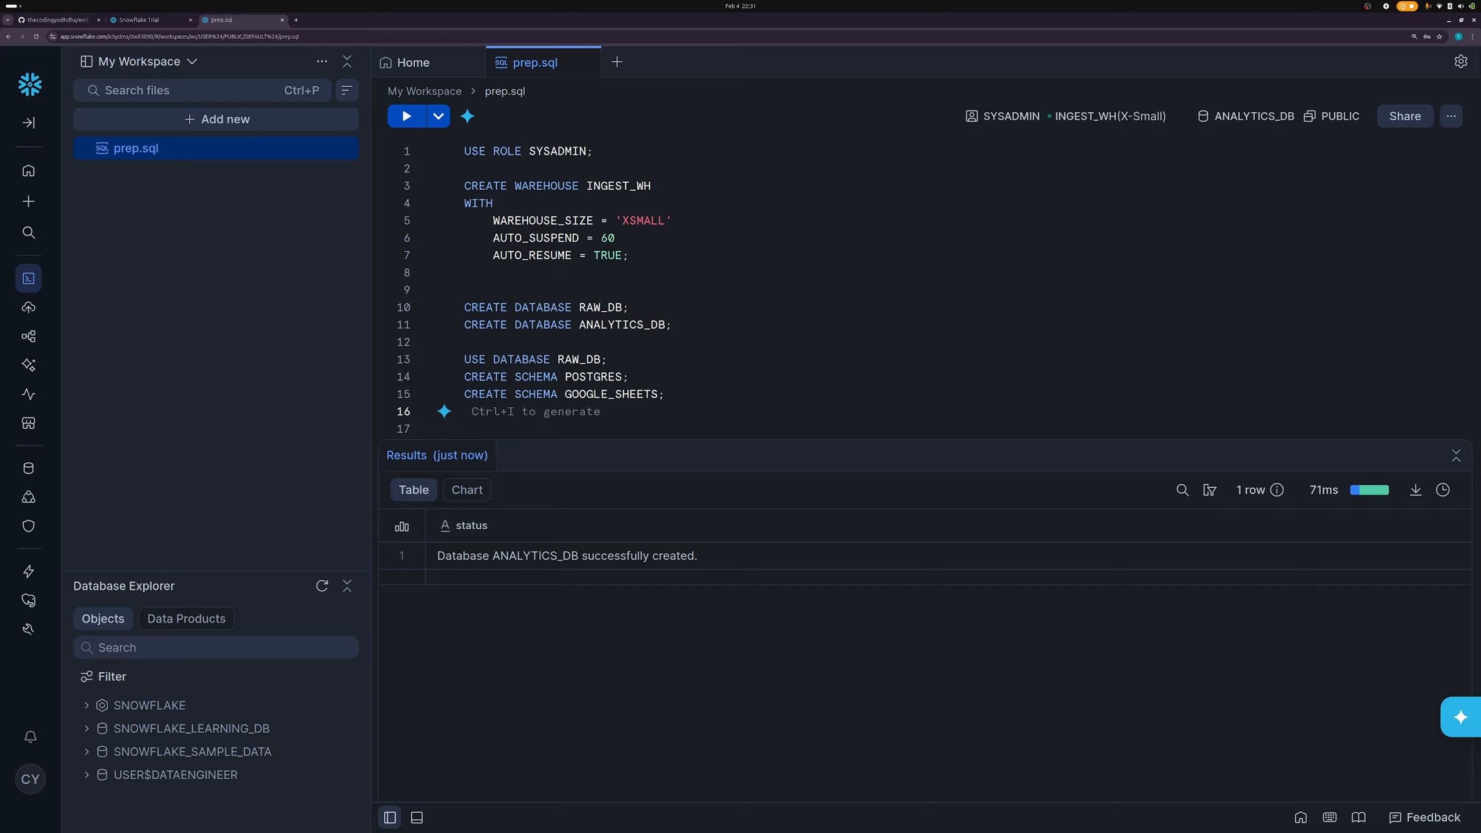
double_click(593, 306)
double_click(580, 374)
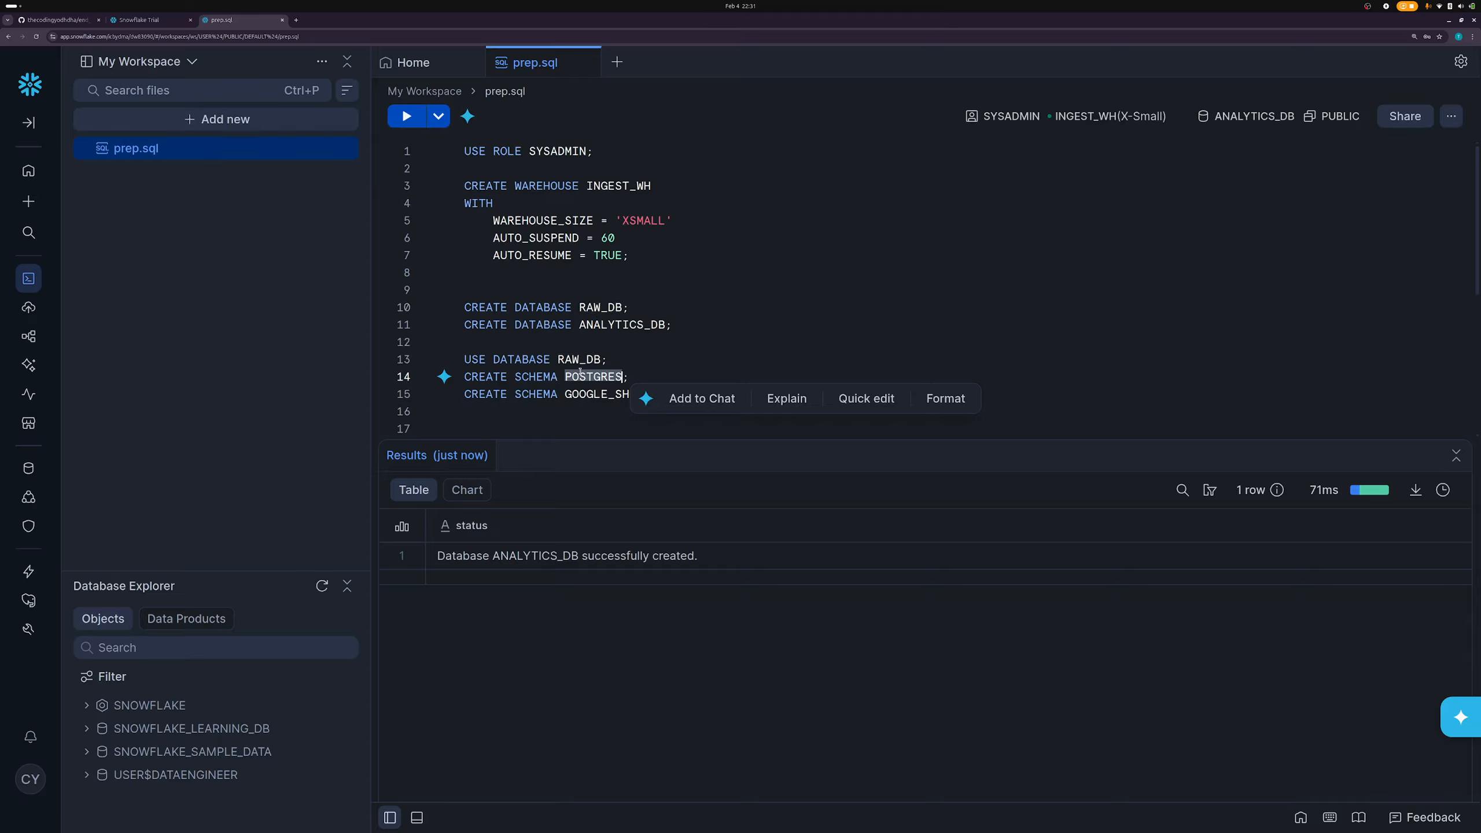
triple_click(544, 358)
click(545, 358)
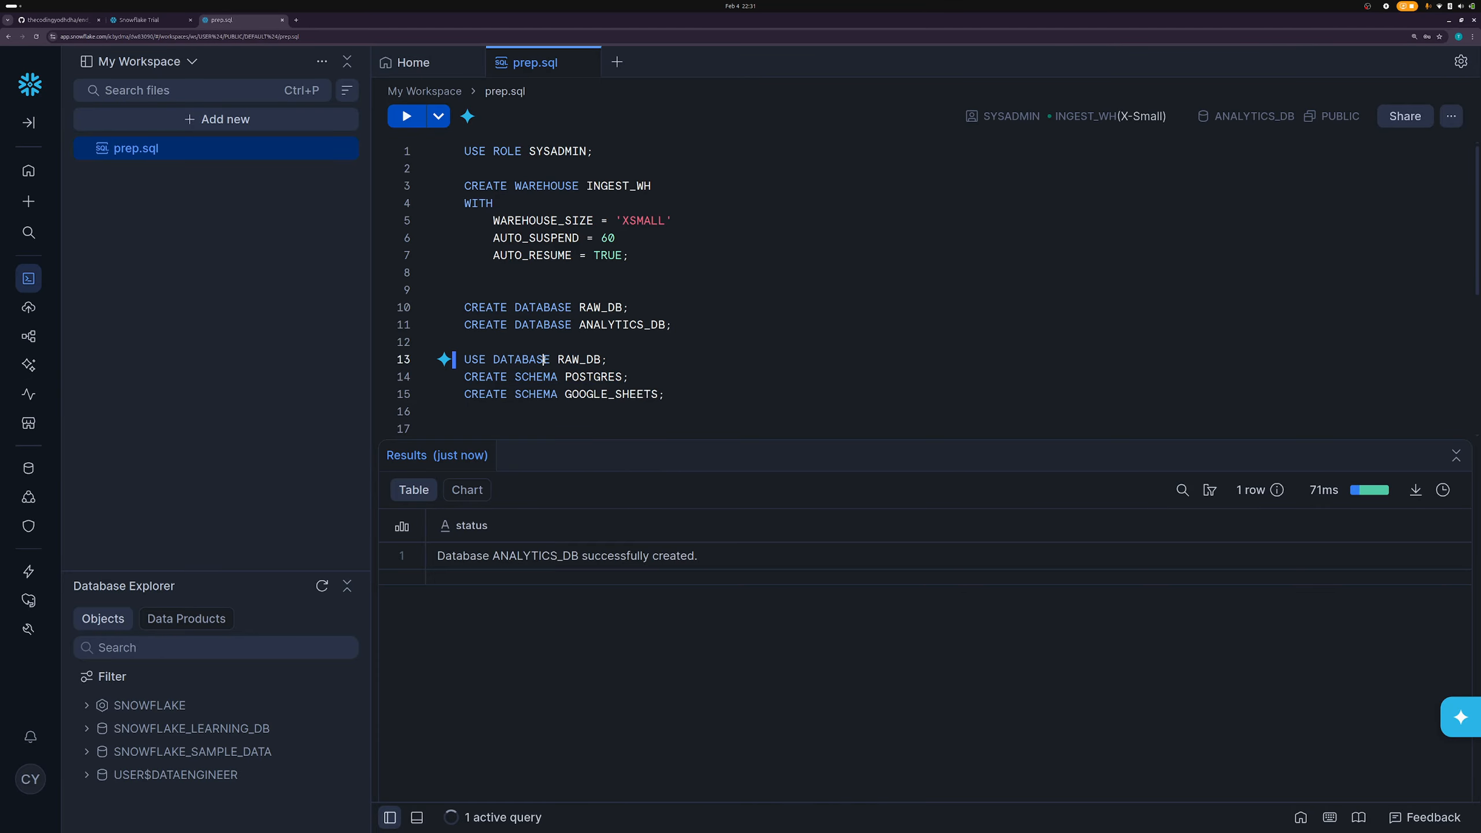
key(ctrl+Return)
- Create the POSTGRES and GOOGLE_SHEETS schemas in RAW_DB
double_click(593, 378)
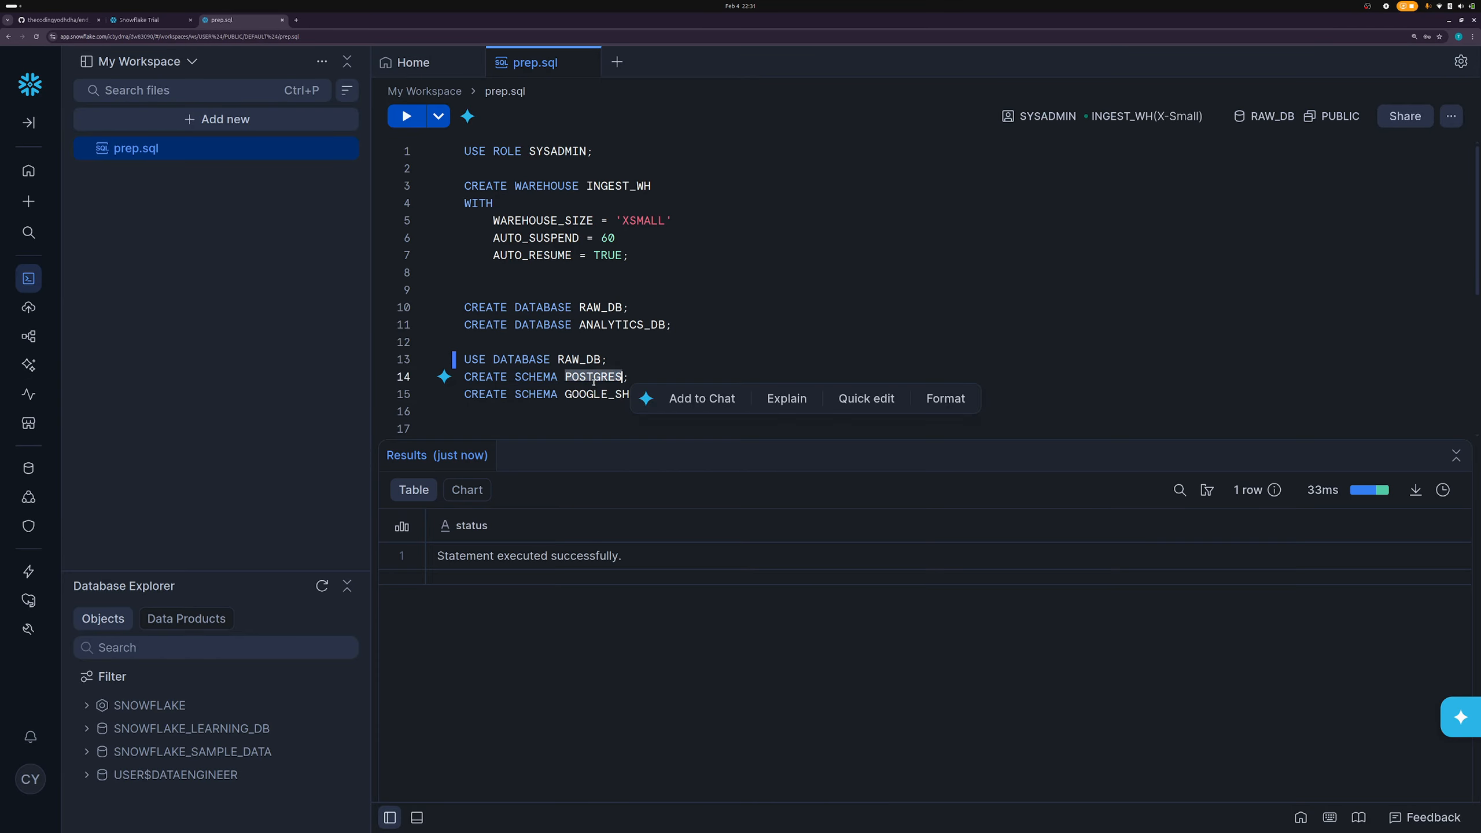
click(593, 378)
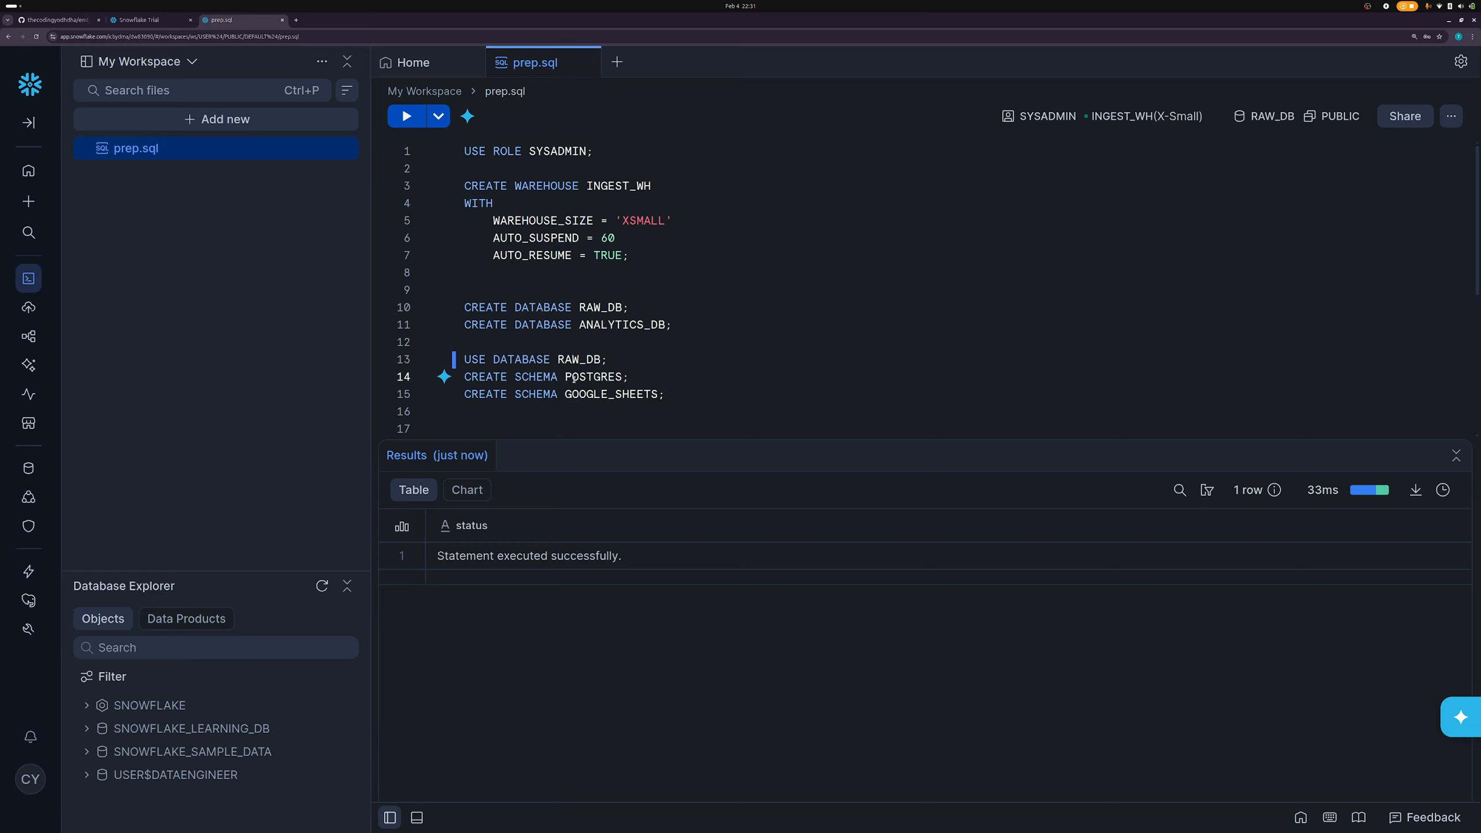
key(ctrl+Return)
click(592, 393)
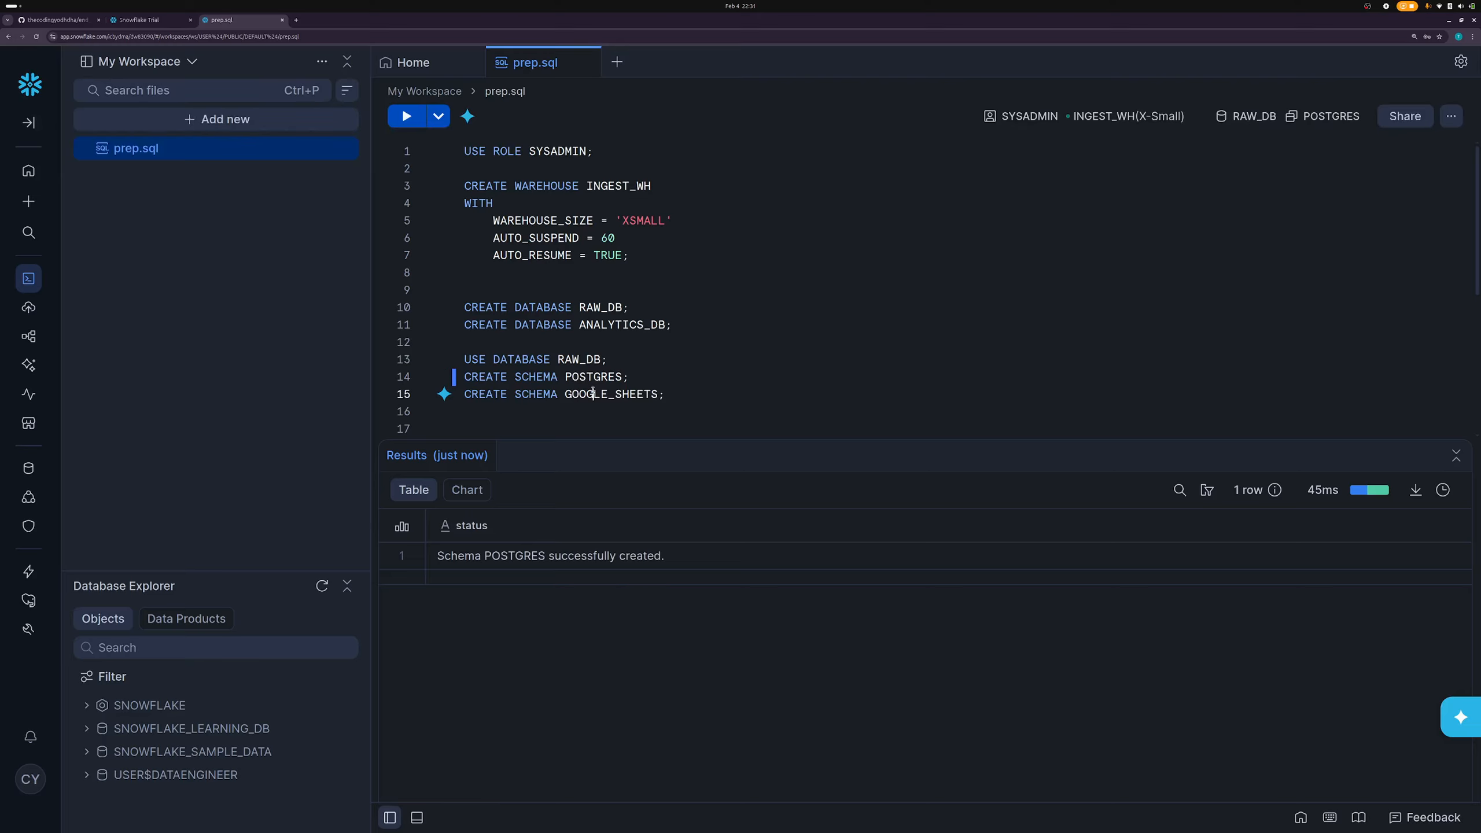
key(ctrl+Return)
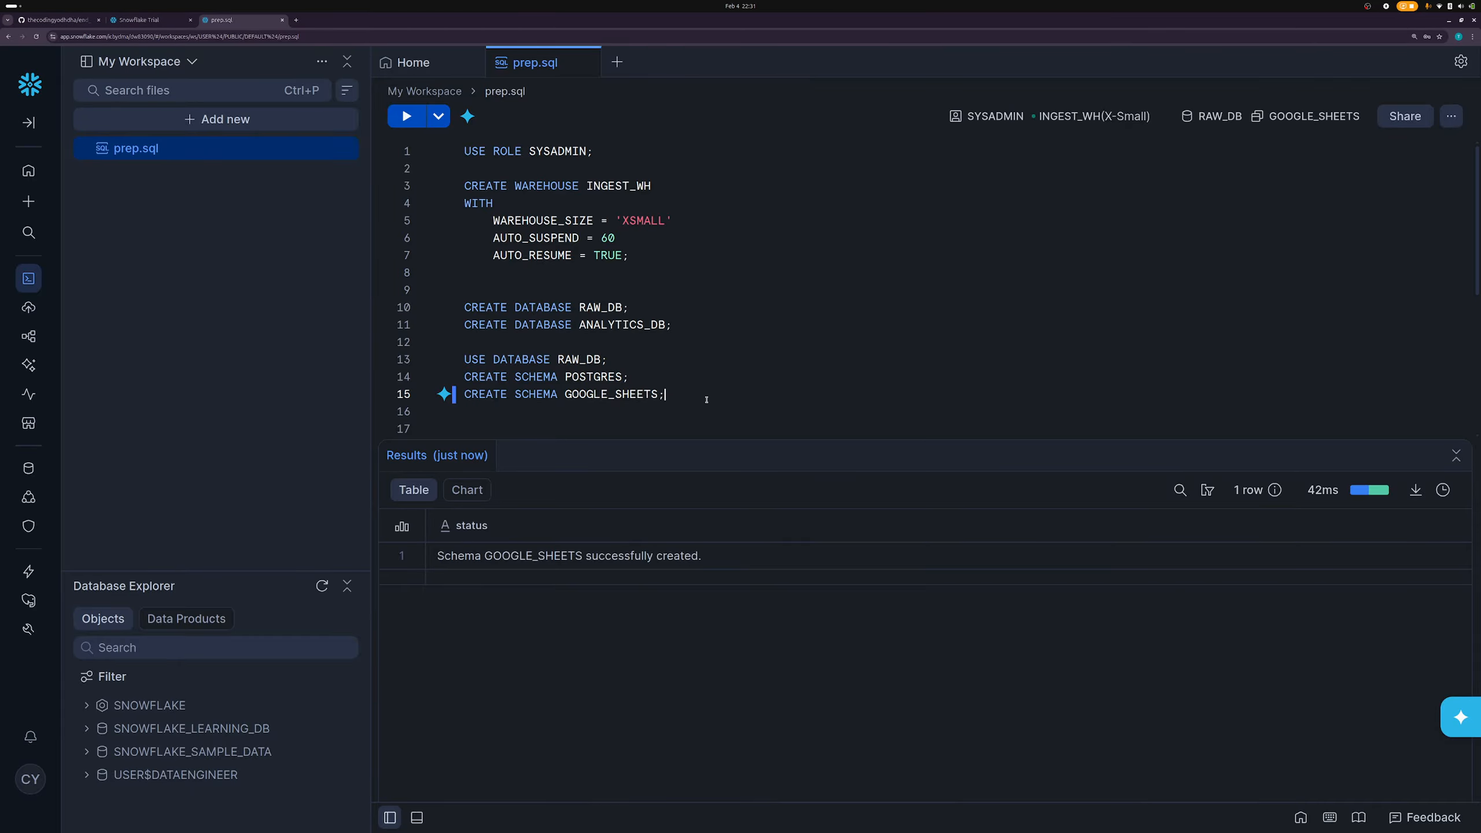
key(Down)
key(Down)
key(Down)
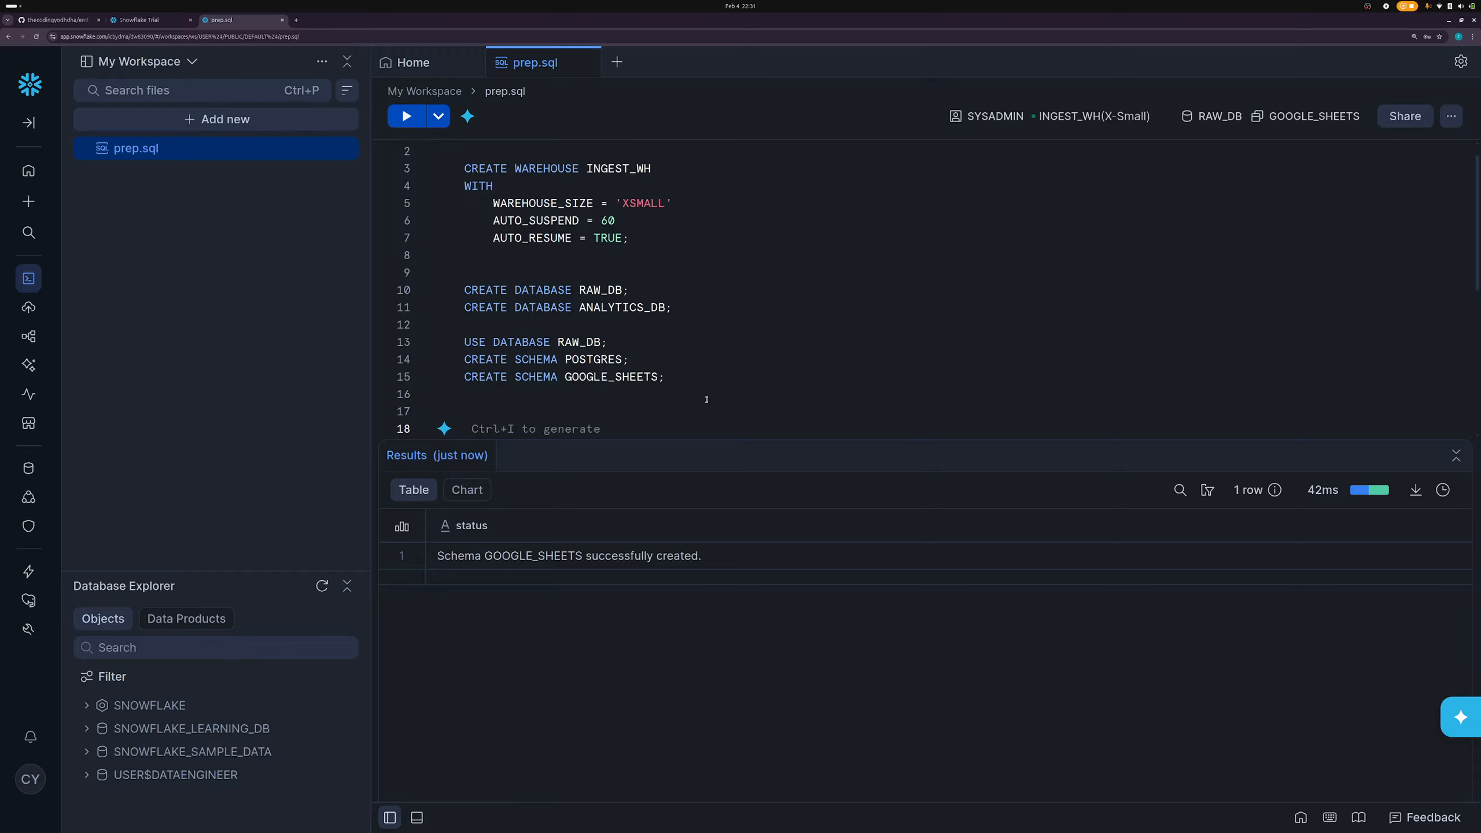
- Paste the role statements and switch to the SECURITYADMIN role
text(USE ROLE SECURITYADMIN;  CREATE ROLE INGEST_ROLE;)
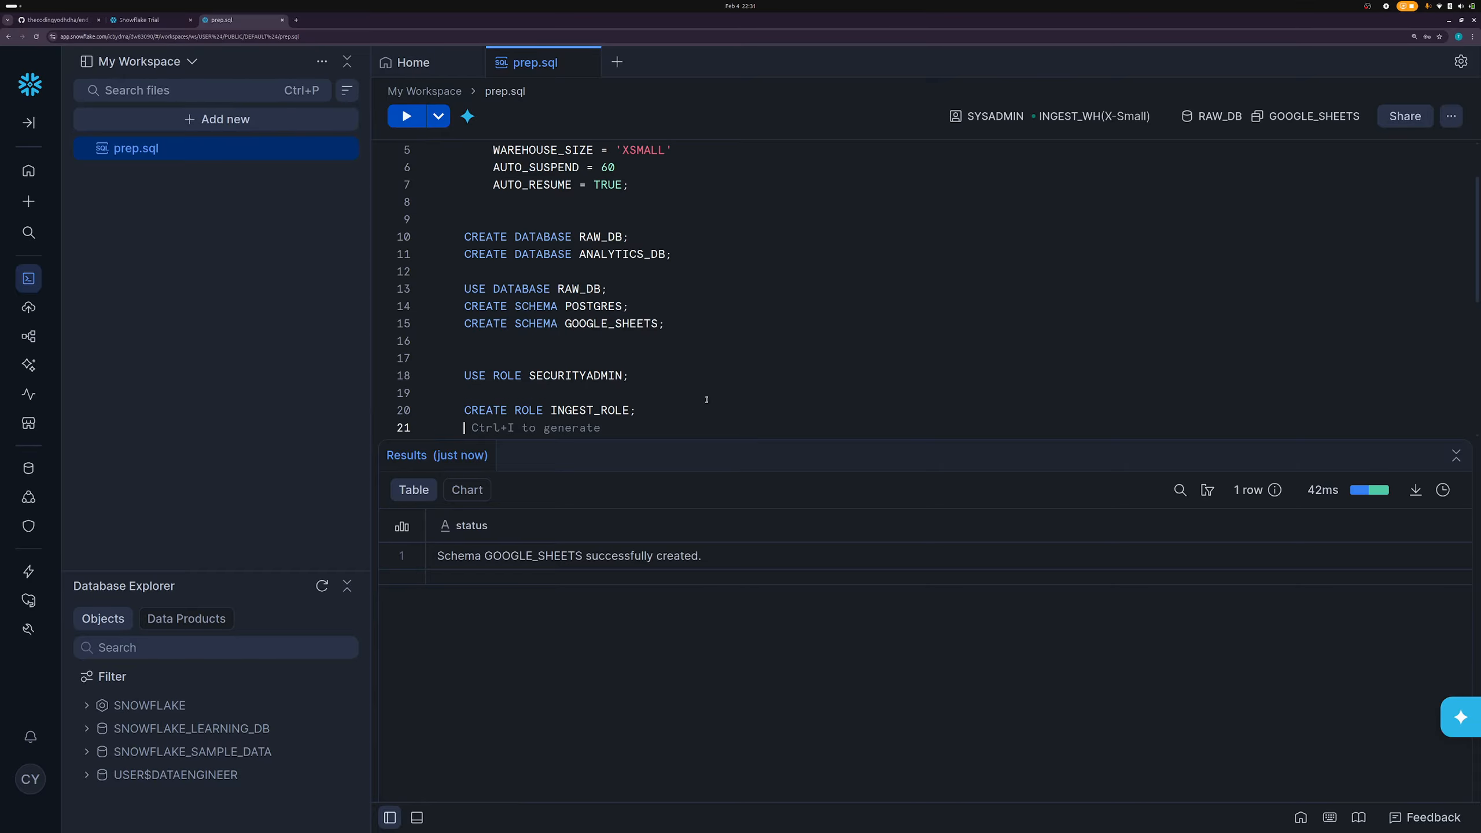
double_click(577, 376)
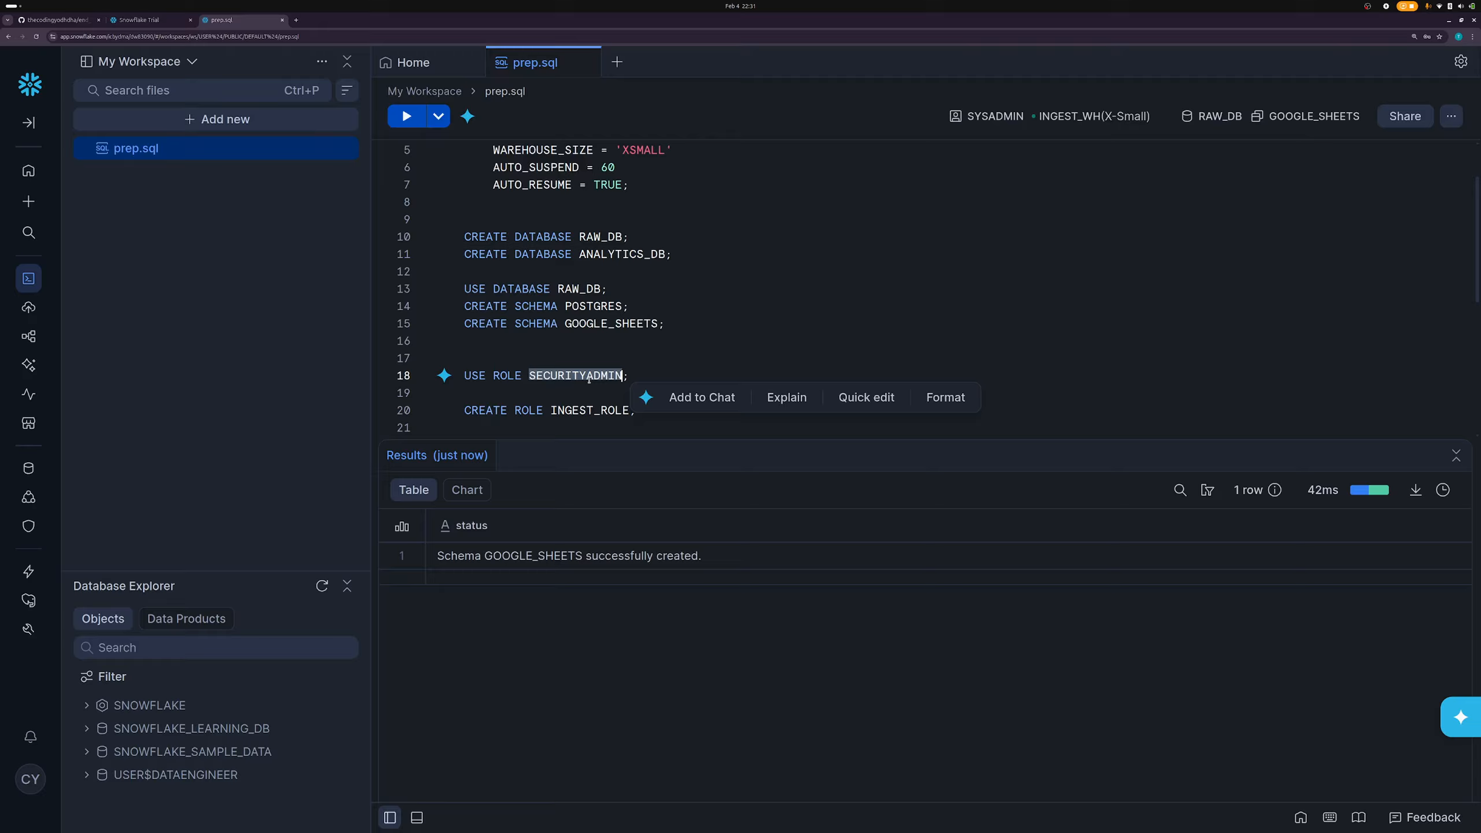
click(589, 379)
double_click(588, 379)
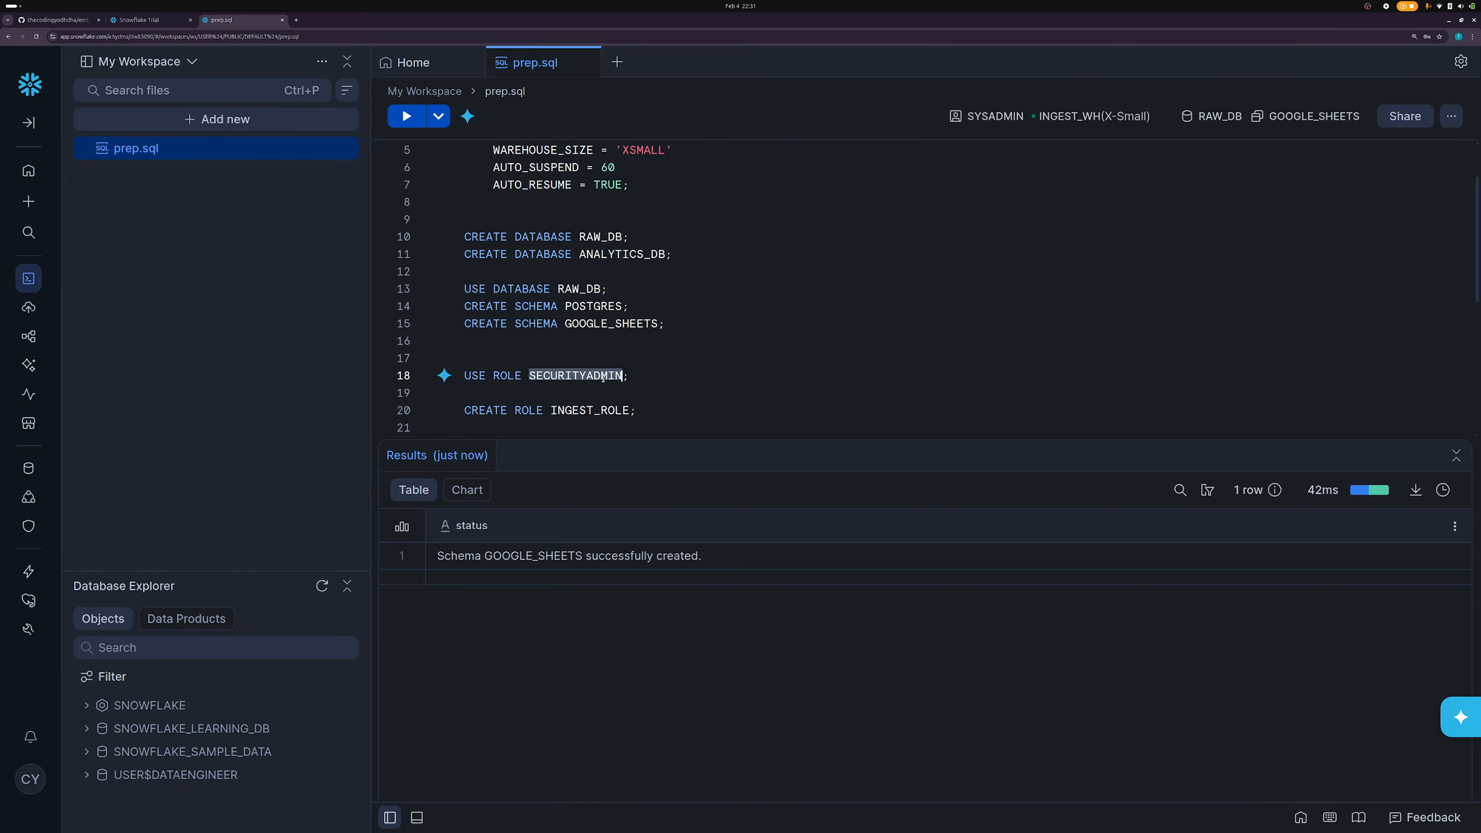
triple_click(602, 376)
triple_click(602, 376)
triple_click(602, 376)
triple_click(602, 376)
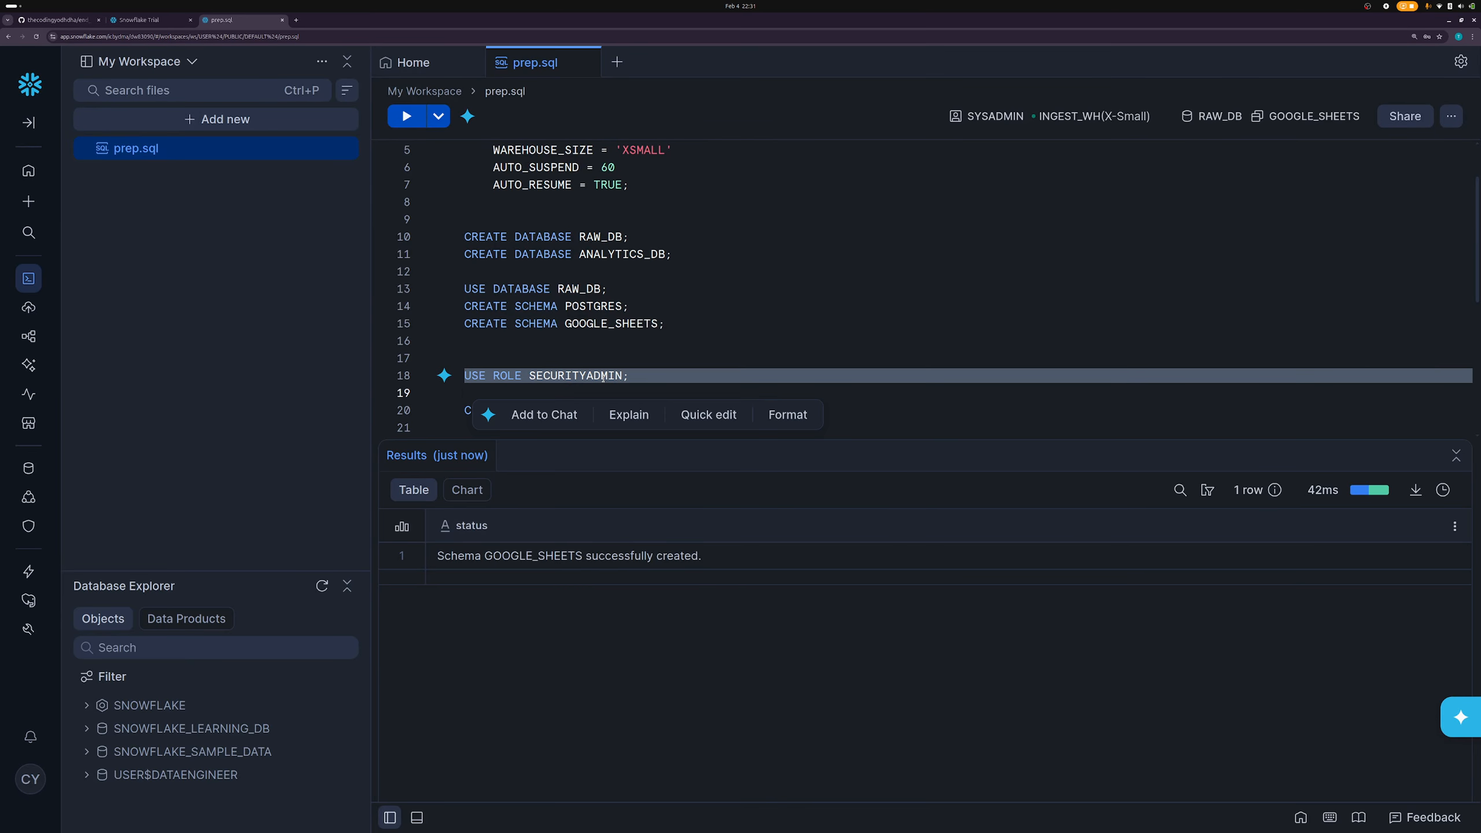
key(ctrl+Return)
key(Up)
key(Up)
key(Up)
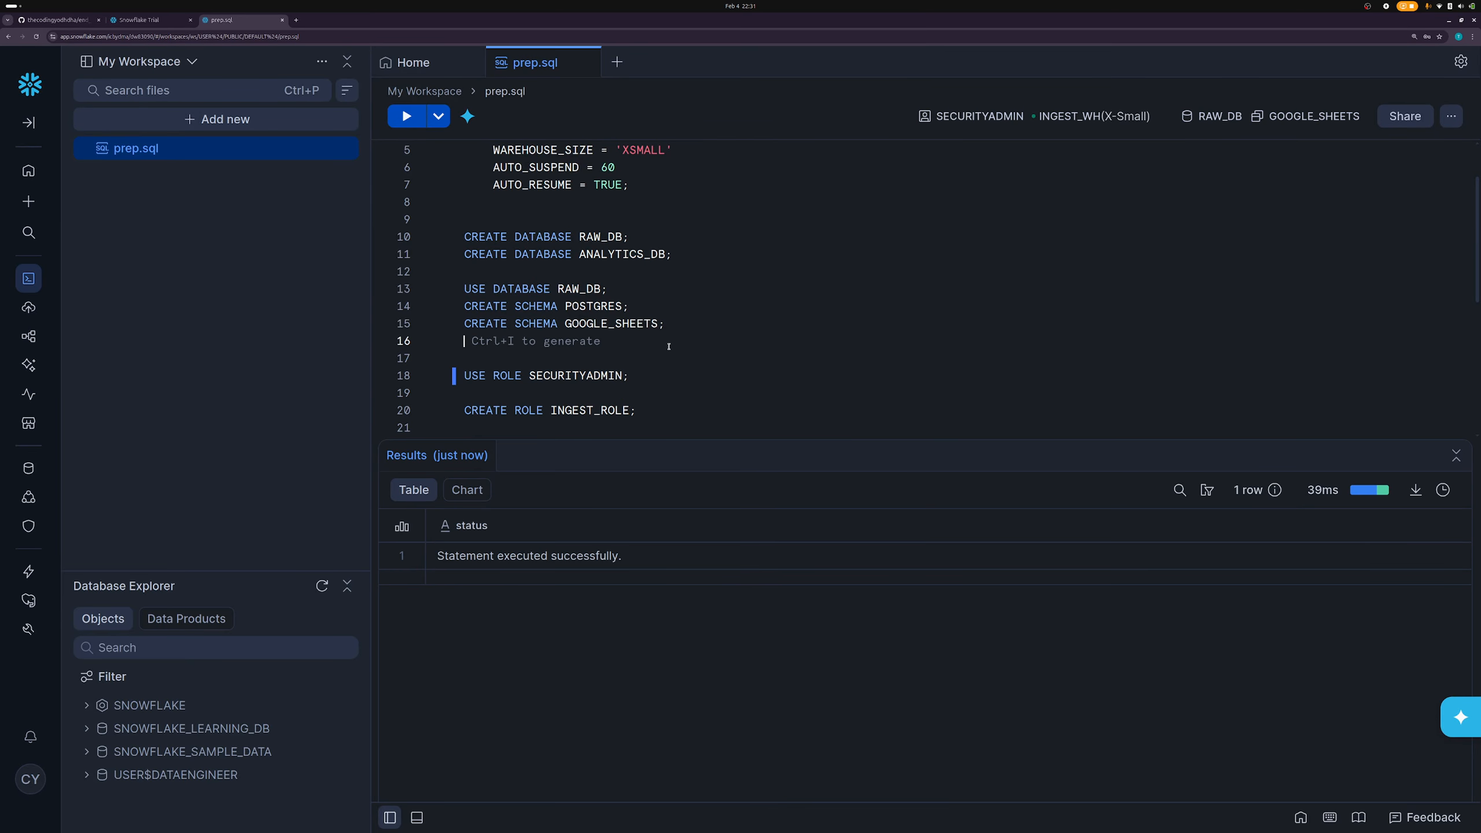
- Run CREATE ROLE INGEST_ROLE and add a fresh line for the grants
triple_click(595, 410)
key(ctrl+Return)
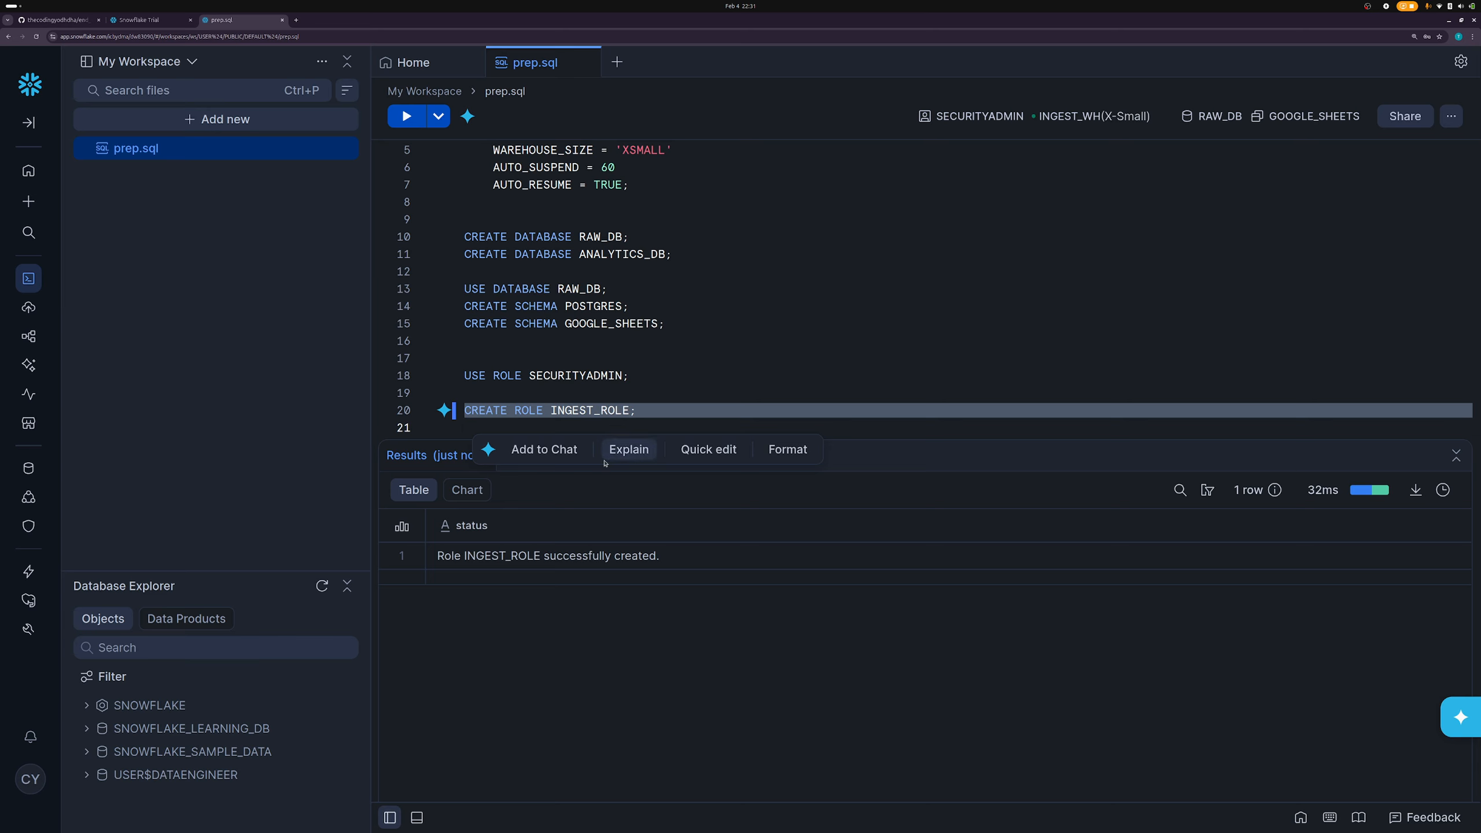
double_click(624, 411)
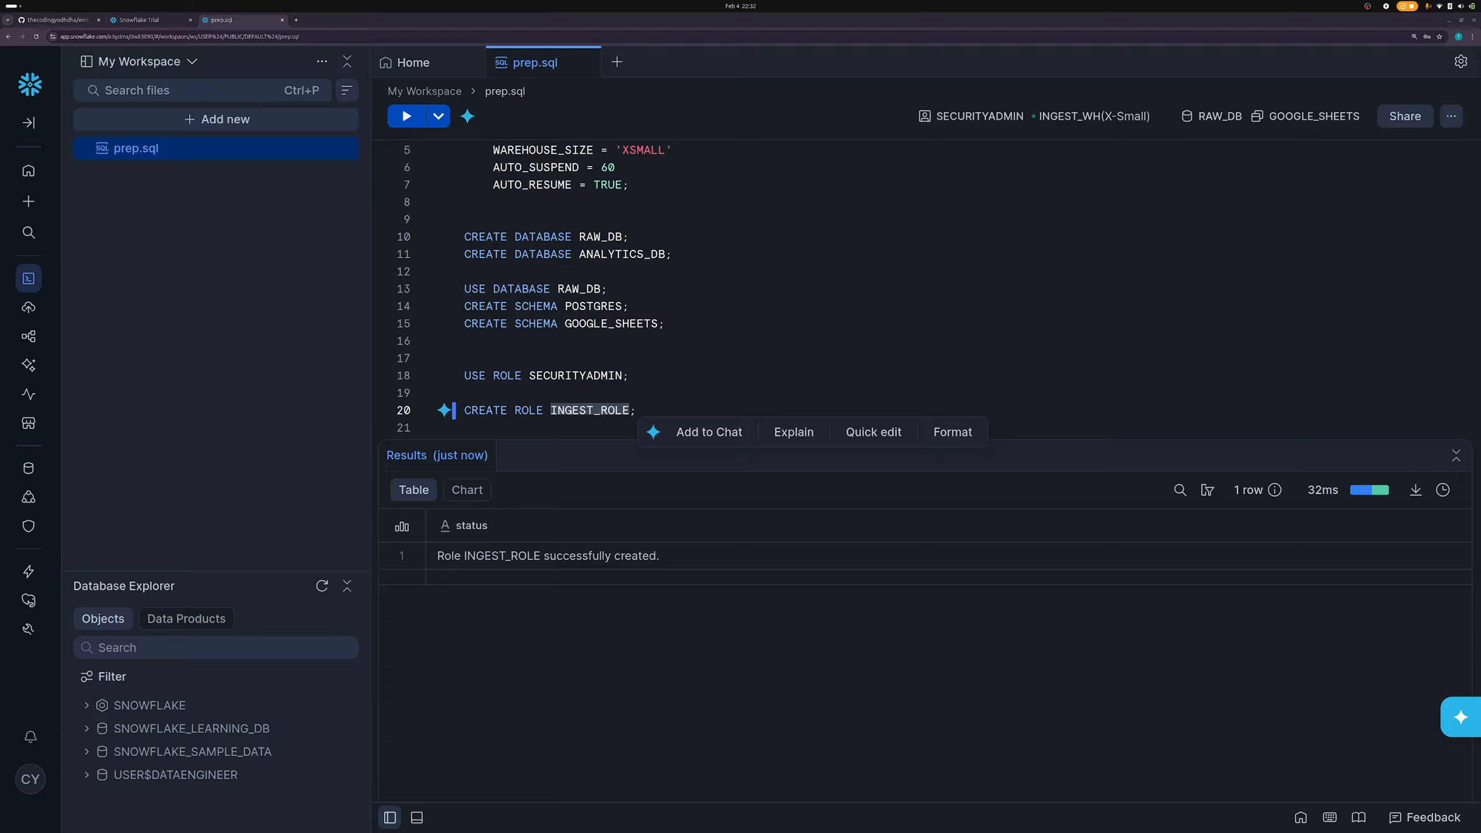
click(719, 403)
key(Return)
key(Return)
key(Return)
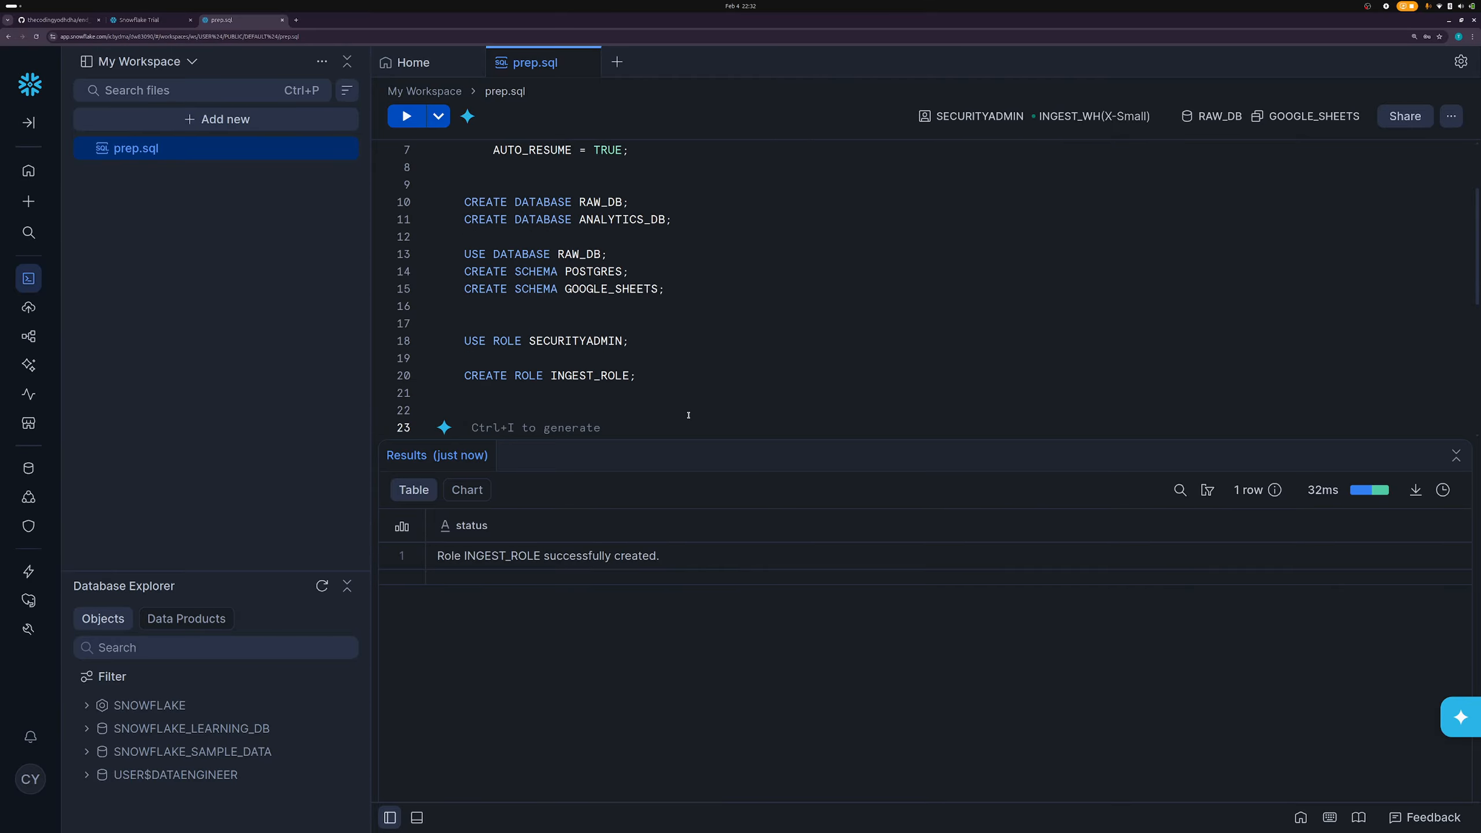
- Paste the block of INGEST_ROLE GRANT statements into prep.sql at line 23
text(GRANT USAGE ON WAREHOUSE INGEST_WH TO ROLE INGEST_ROLE;  GRANT USAGE ON DATABASE RAW_DB TO ROLE INGEST_ROLE; GRANT USAGE ON SCHEMA RAW_DB.POSTGRES TO ROLE INGEST_ROLE; GRANT USAGE ON SCHEMA RAW_DB.GOOGLE_SHEETS TO ROLE INGEST_ROLE;  GRANT CREATE TABLE, INSERT, SELECT ON ALL TABLES IN SCHEMA RAW_DB.POSTGRES TO ROLE INGEST_ROLE;)
drag(706, 439, 706, 576)
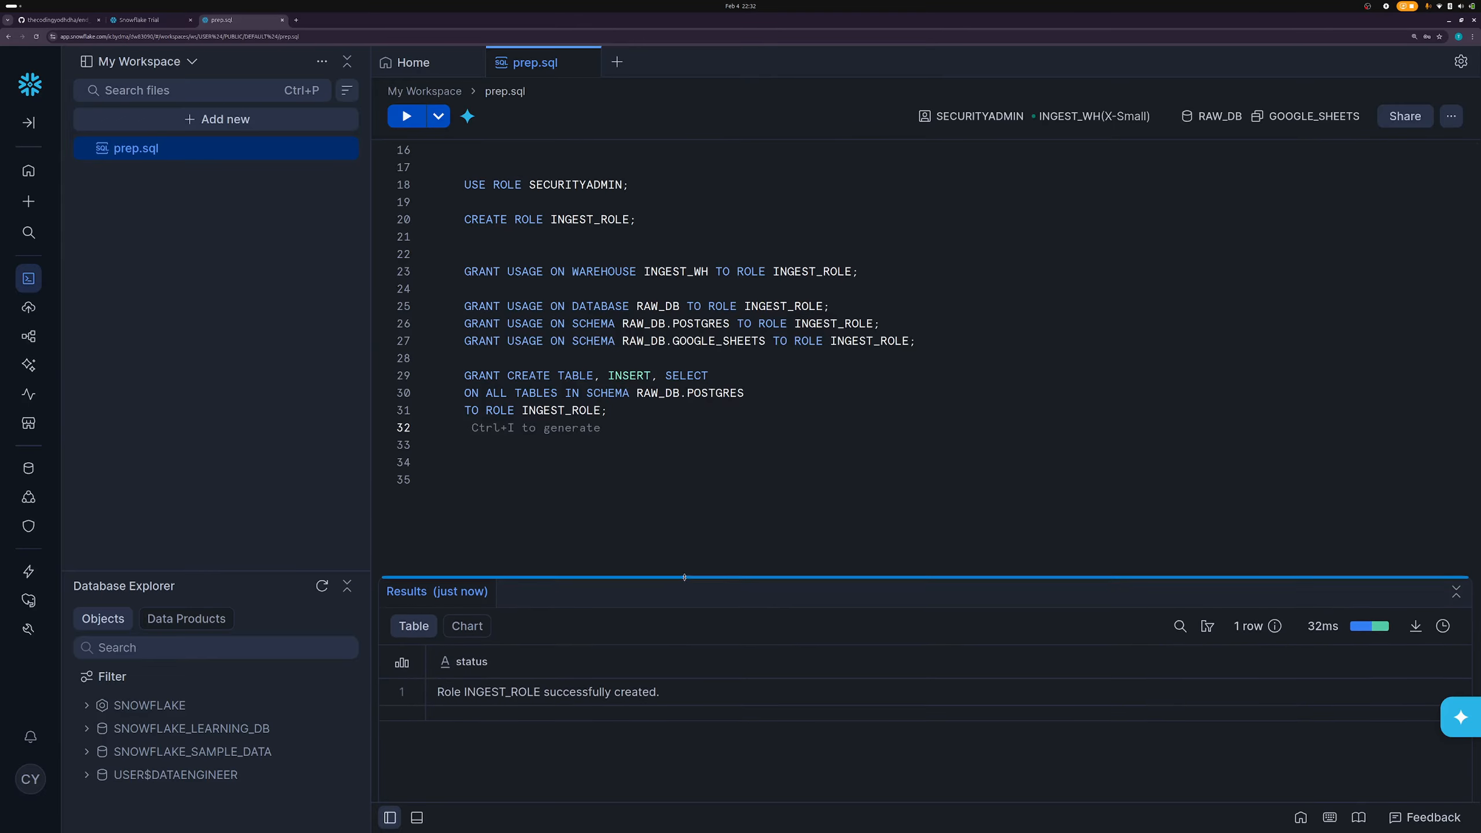
scroll(638, 330, up, 3)
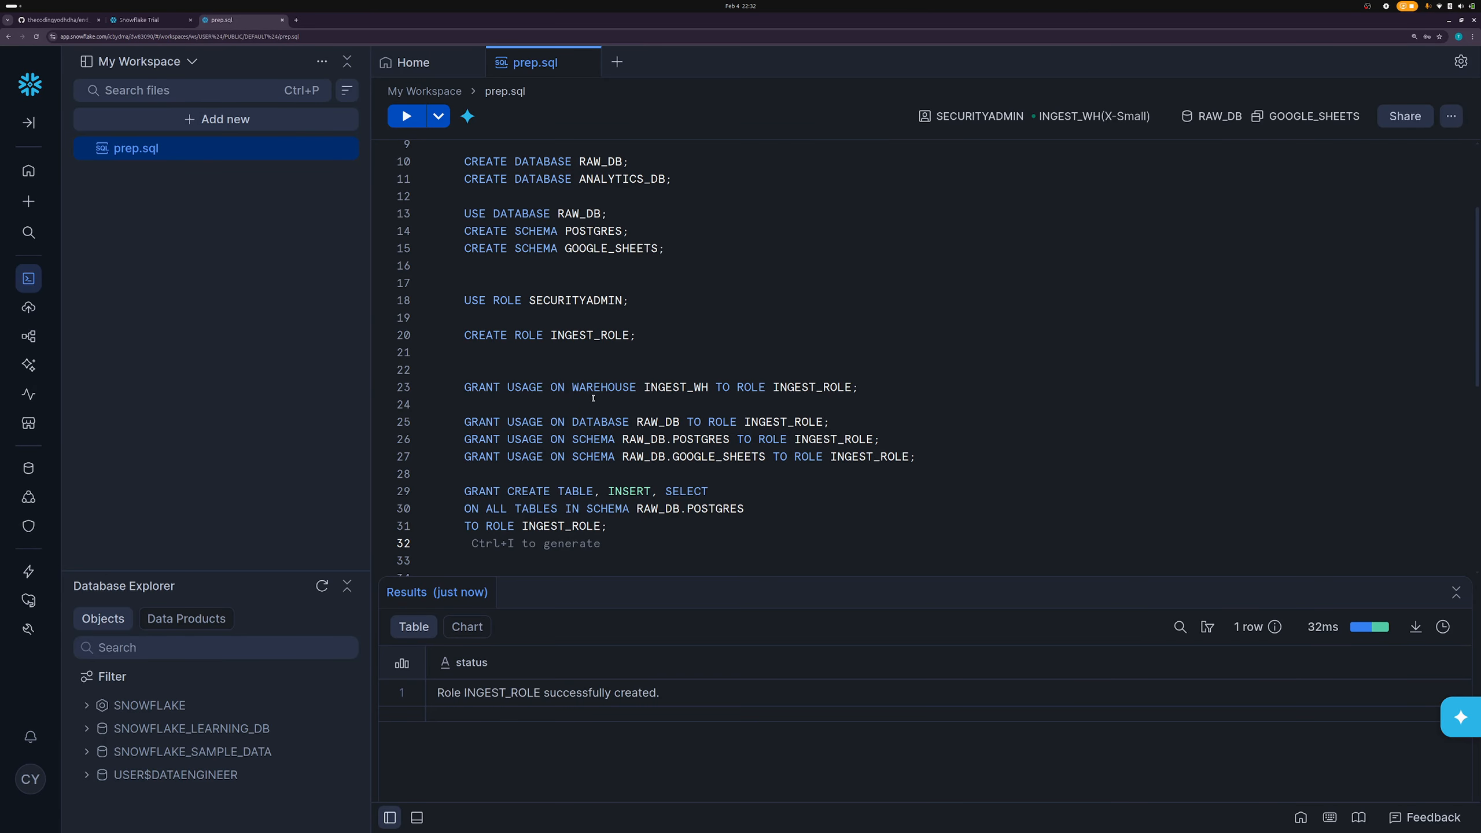
click(562, 388)
double_click(591, 391)
drag(643, 388, 709, 393)
- Grant INGEST_ROLE usage on the INGEST_WH warehouse
double_click(807, 388)
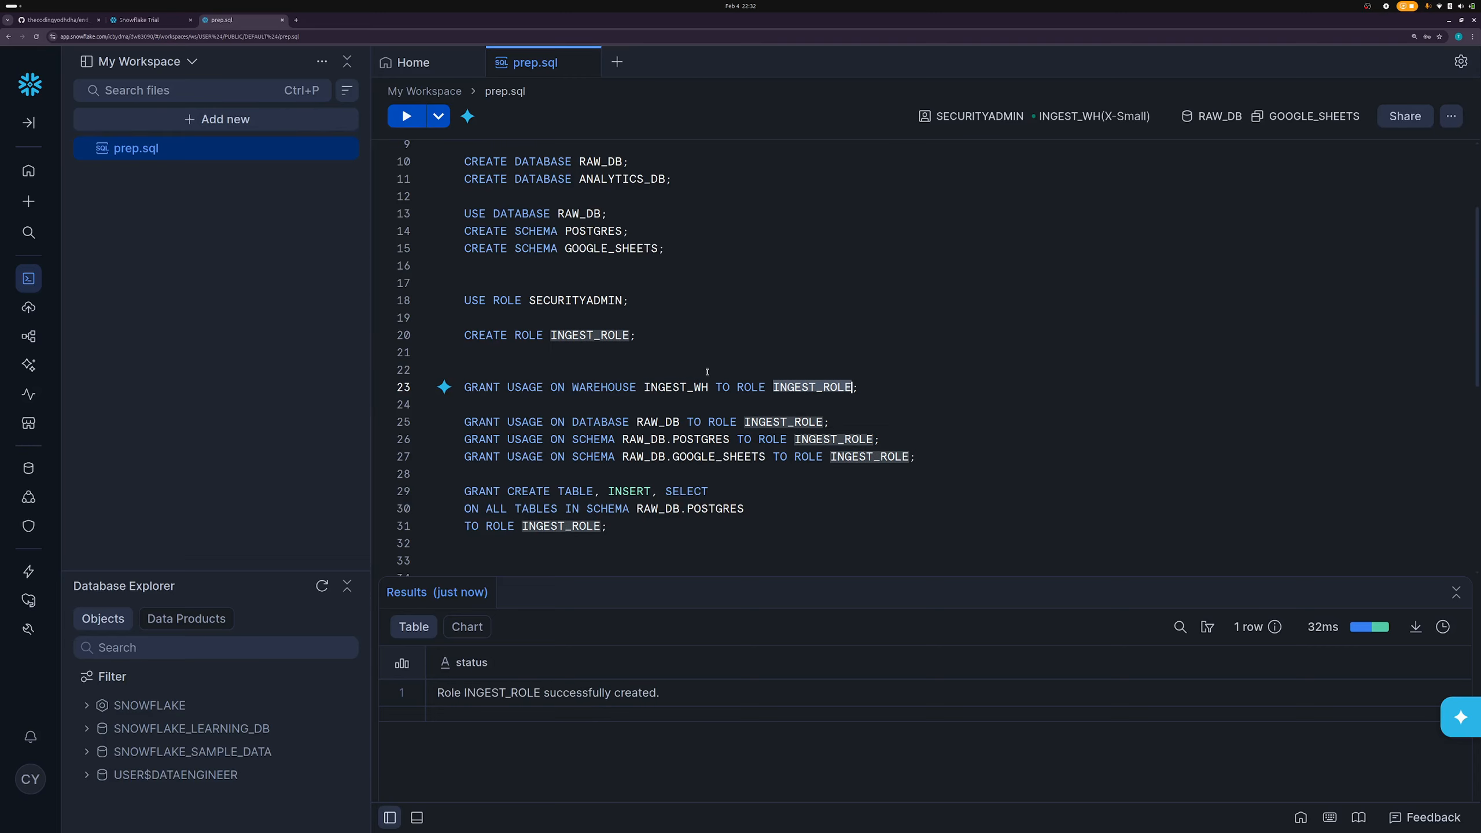
double_click(611, 340)
click(758, 405)
double_click(791, 389)
click(672, 388)
double_click(791, 389)
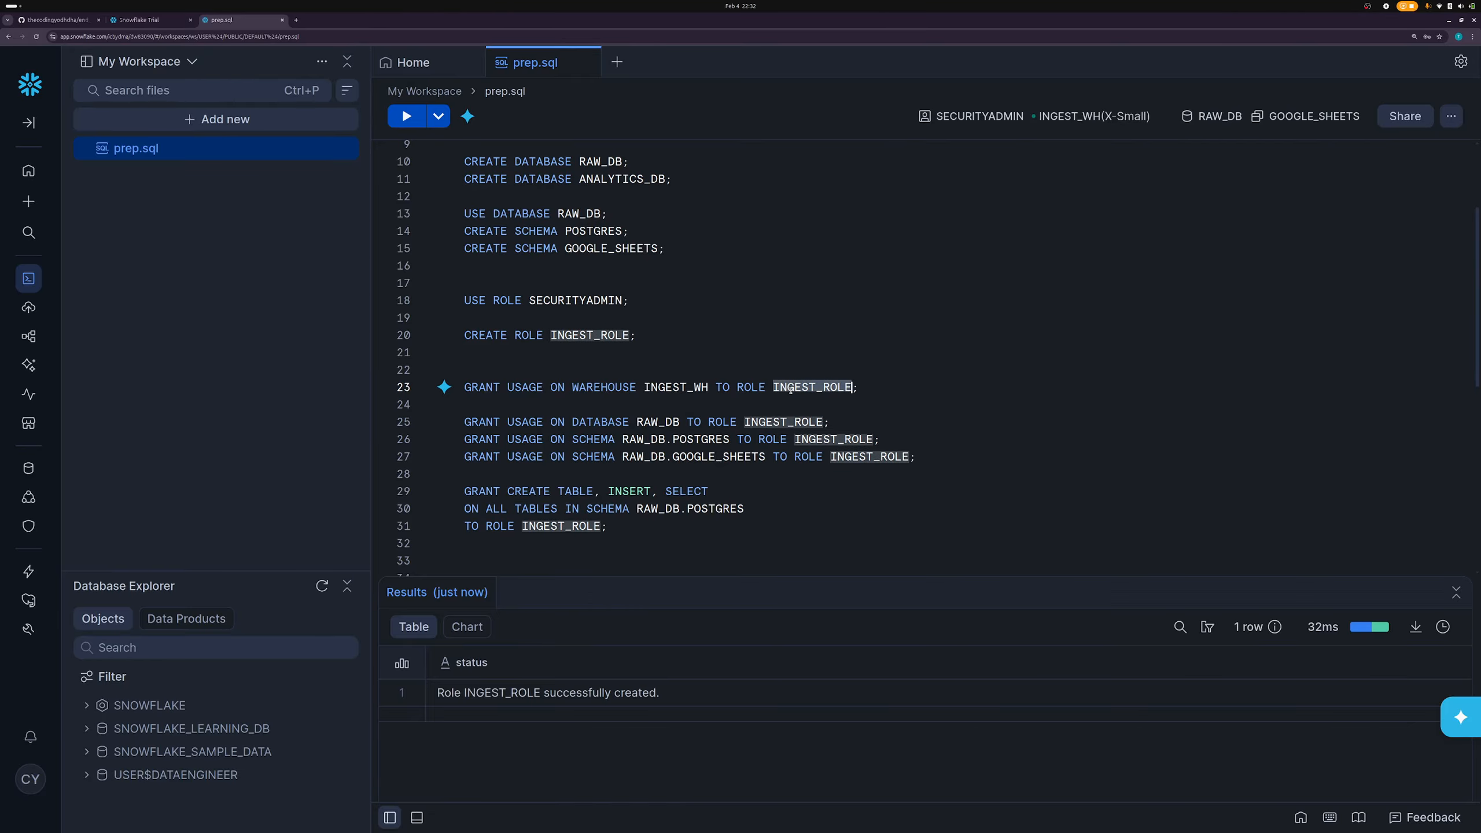
double_click(665, 387)
click(600, 387)
double_click(600, 387)
double_click(546, 387)
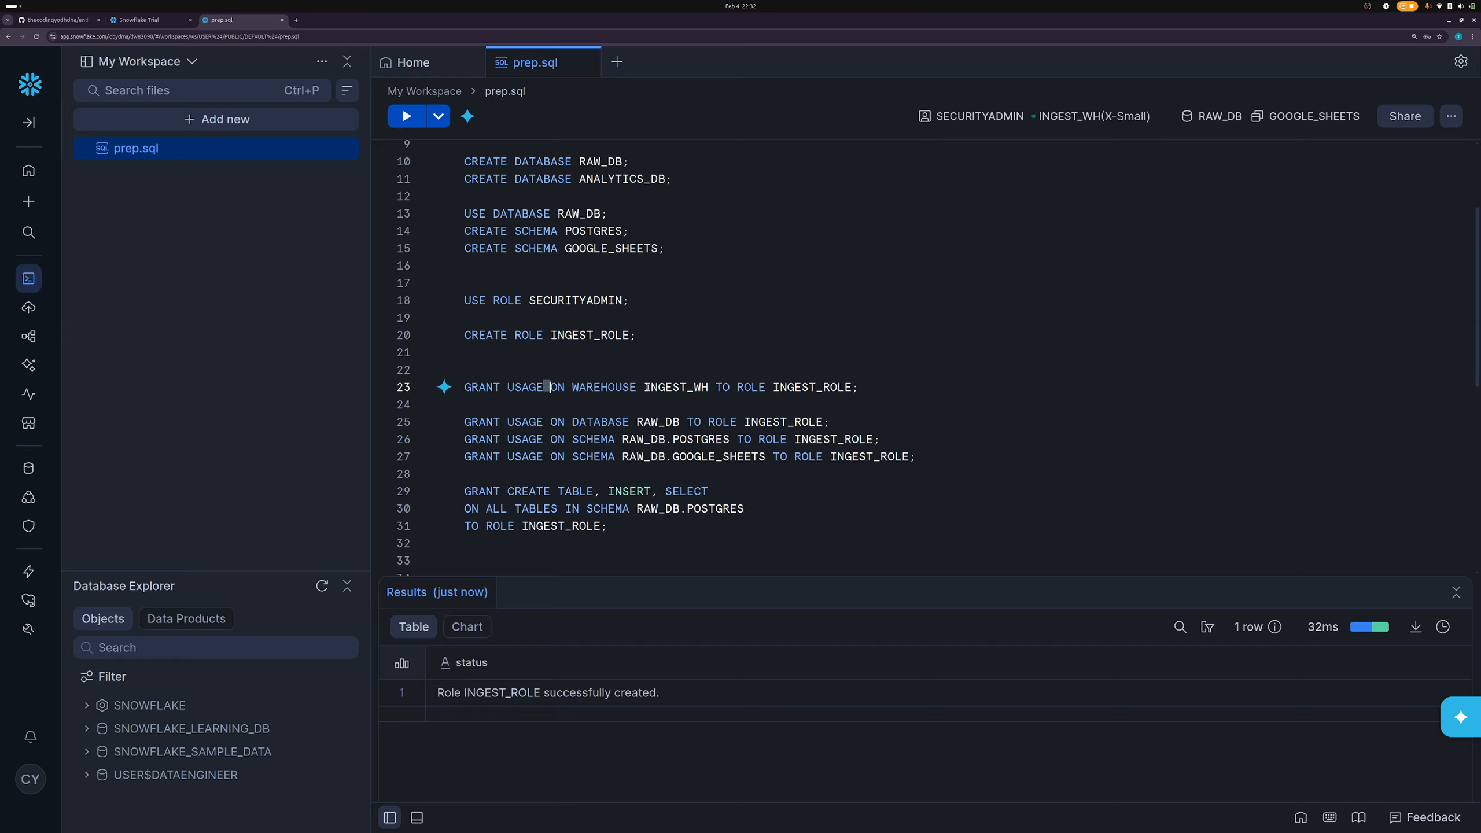
double_click(679, 388)
triple_click(680, 388)
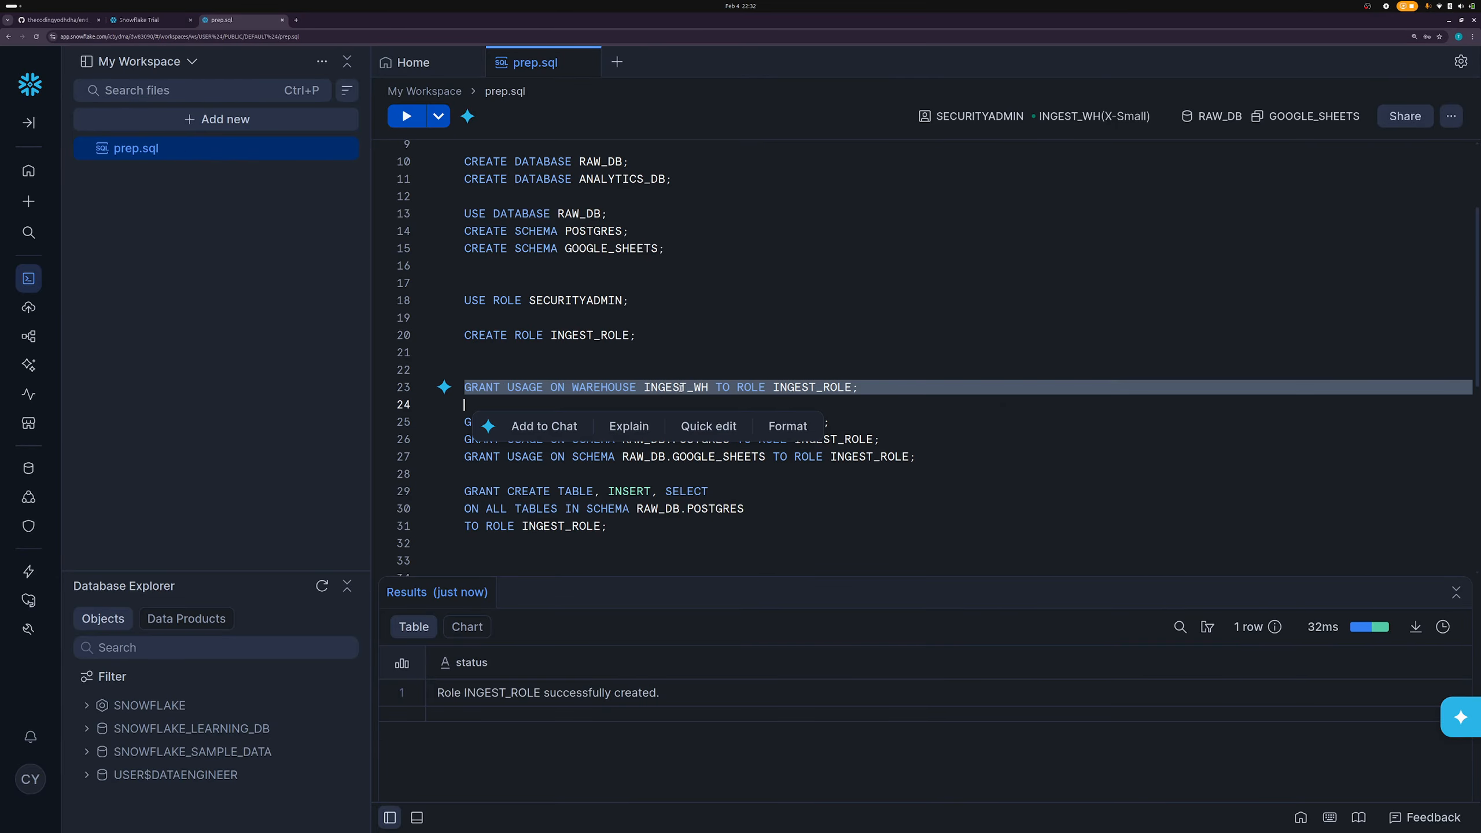
key(ctrl+Return)
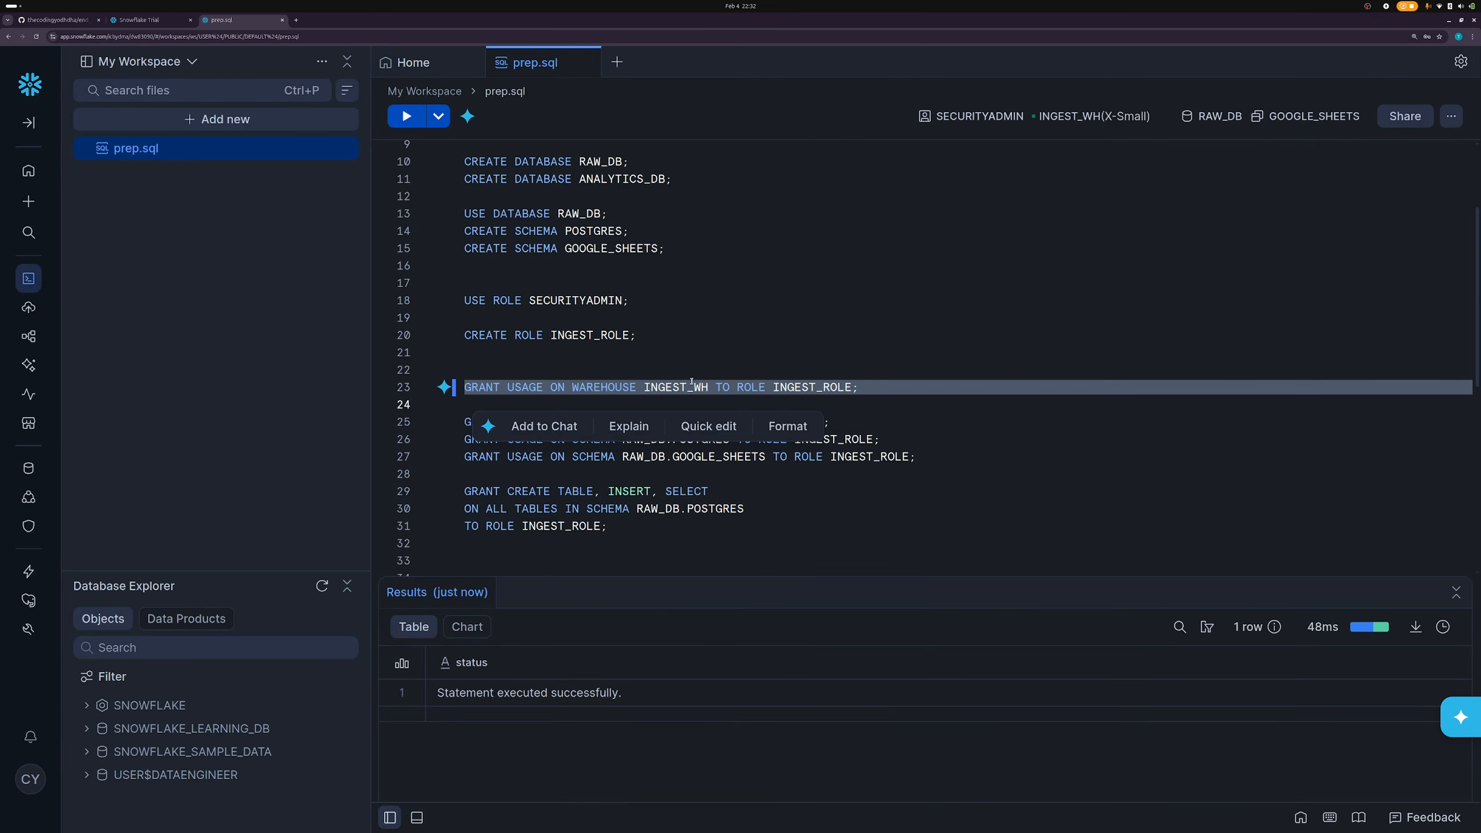
key(Up)
key(Up)
key(Up)
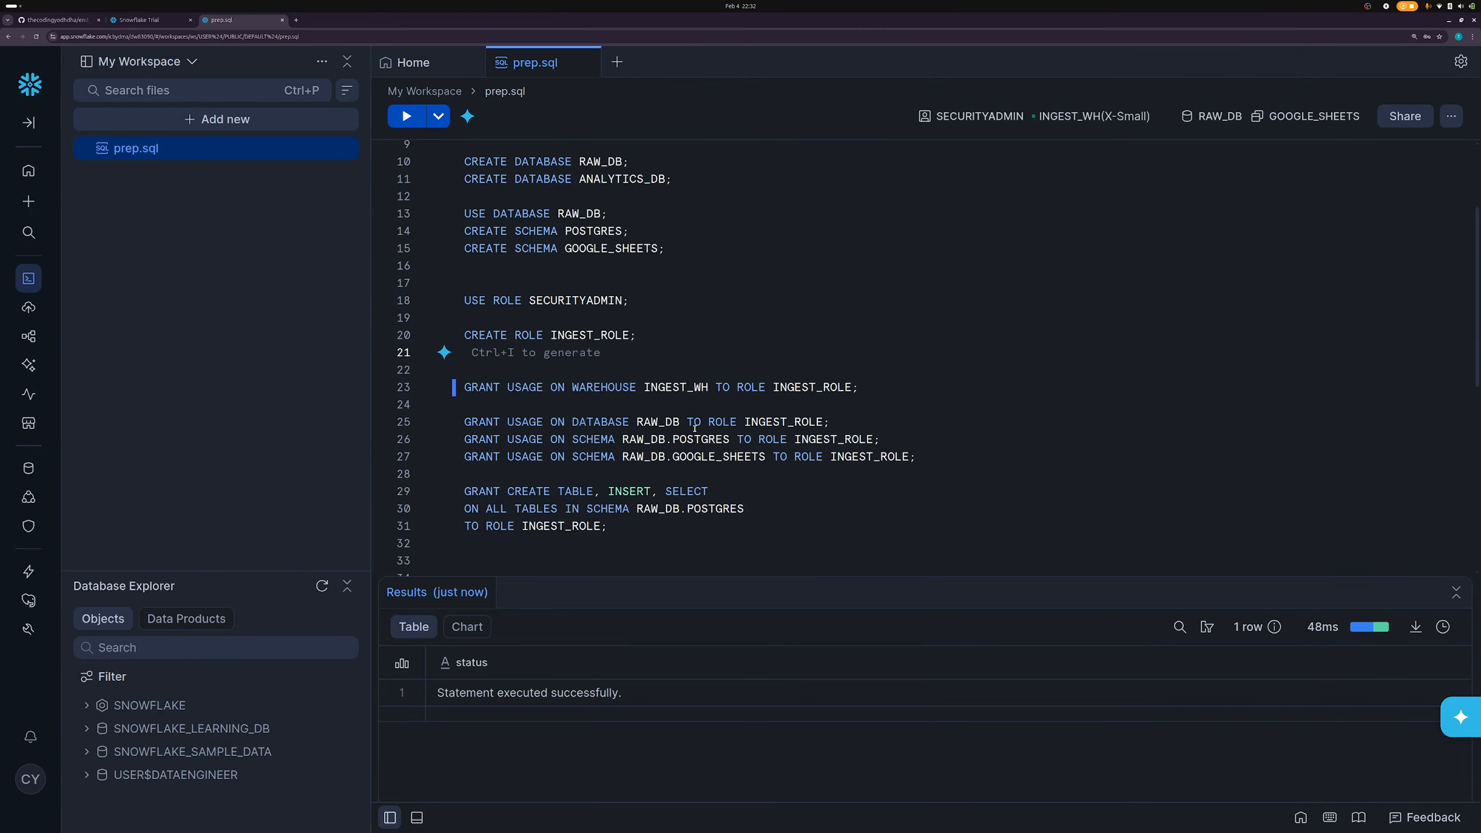
- Grant INGEST_ROLE usage on RAW_DB and its POSTGRES and GOOGLE_SHEETS schemas
click(658, 422)
key(ctrl+Return)
click(689, 439)
key(ctrl+Return)
click(685, 456)
key(ctrl+Return)
scroll(685, 457, down, 1)
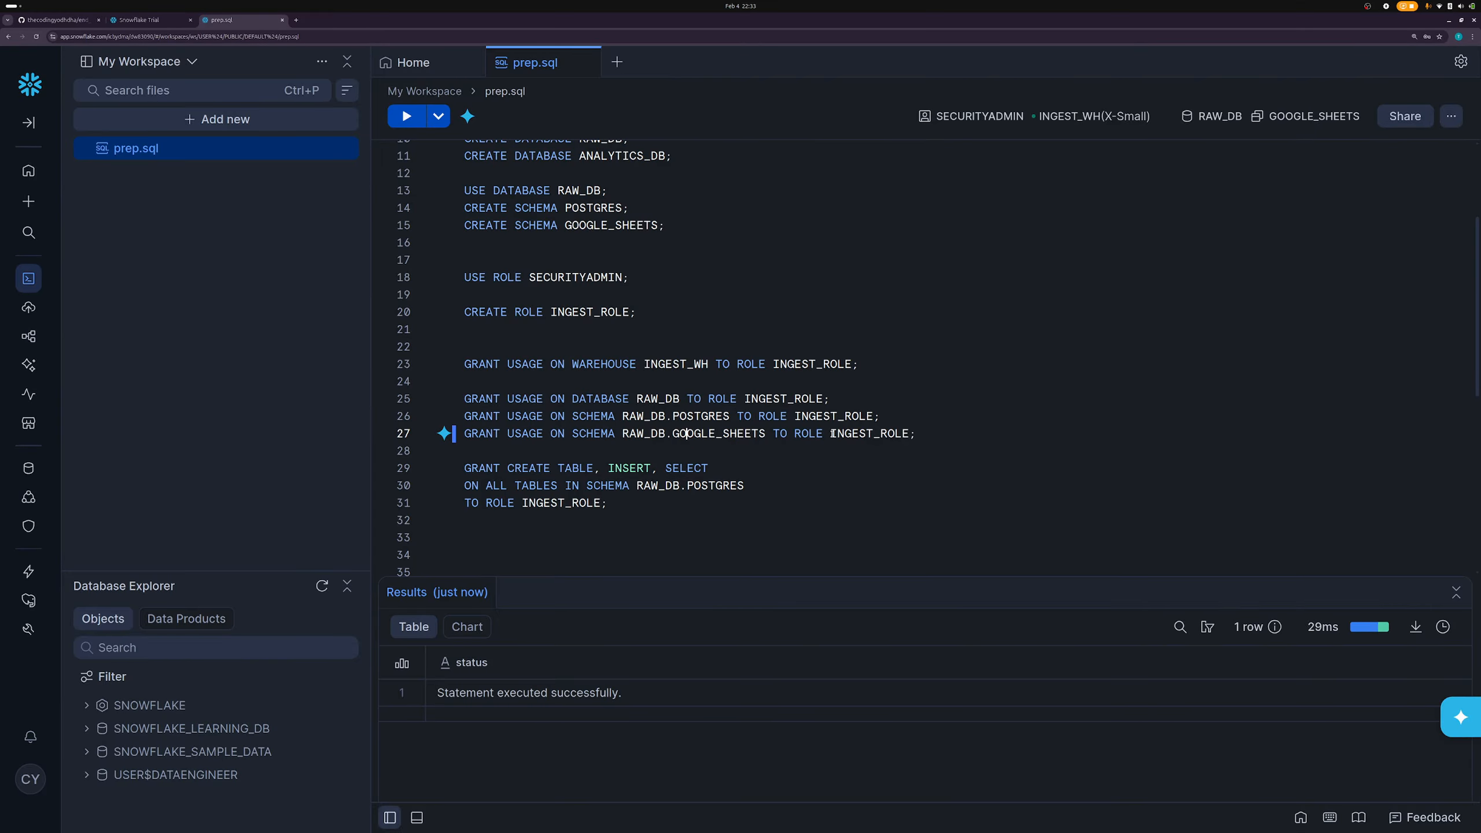
- Run the three-line table privileges grant on RAW_DB.POSTGRES, which returns an error
click(648, 468)
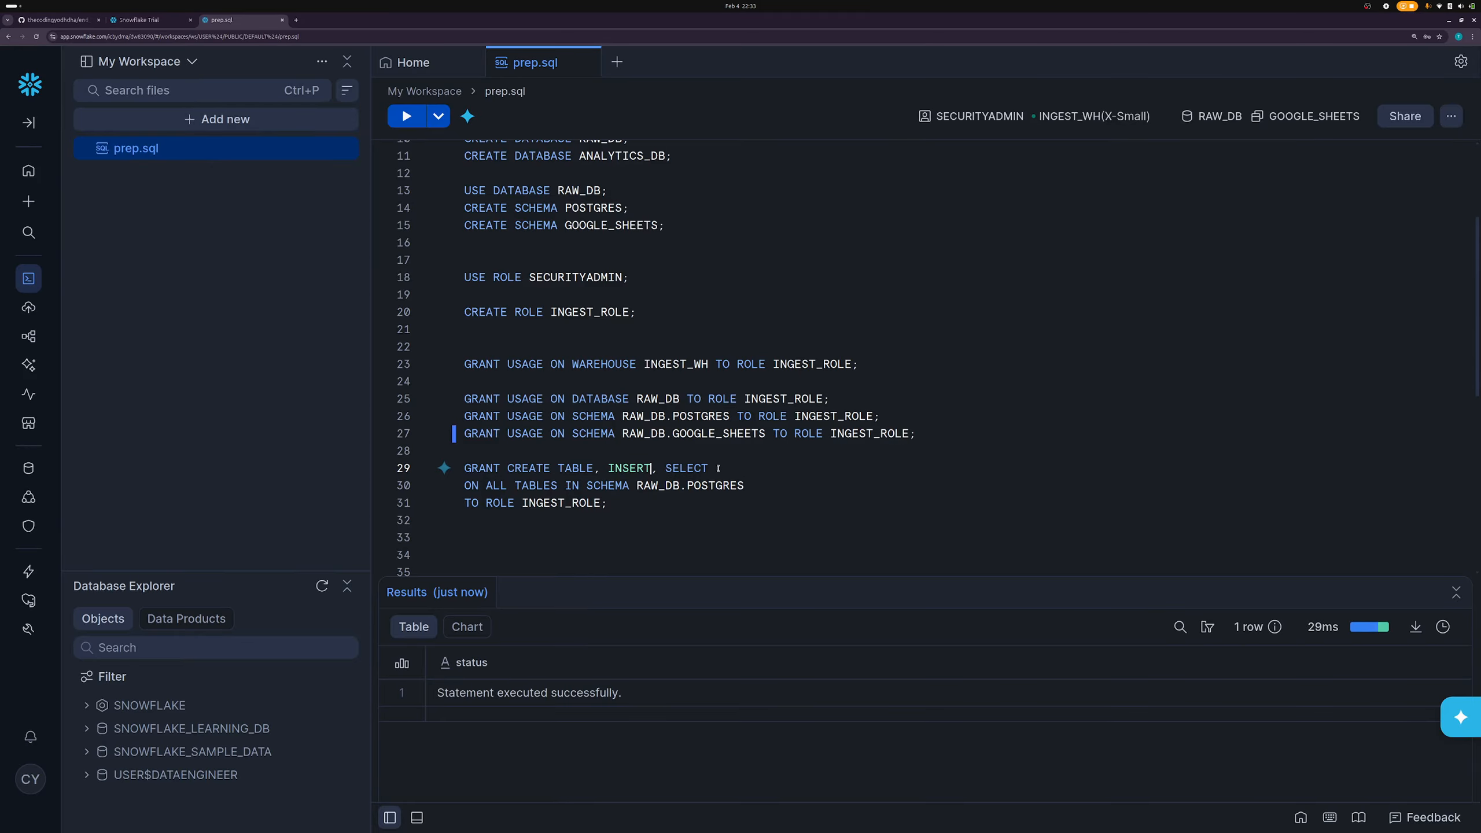
triple_click(577, 470)
click(692, 471)
drag(638, 504, 462, 470)
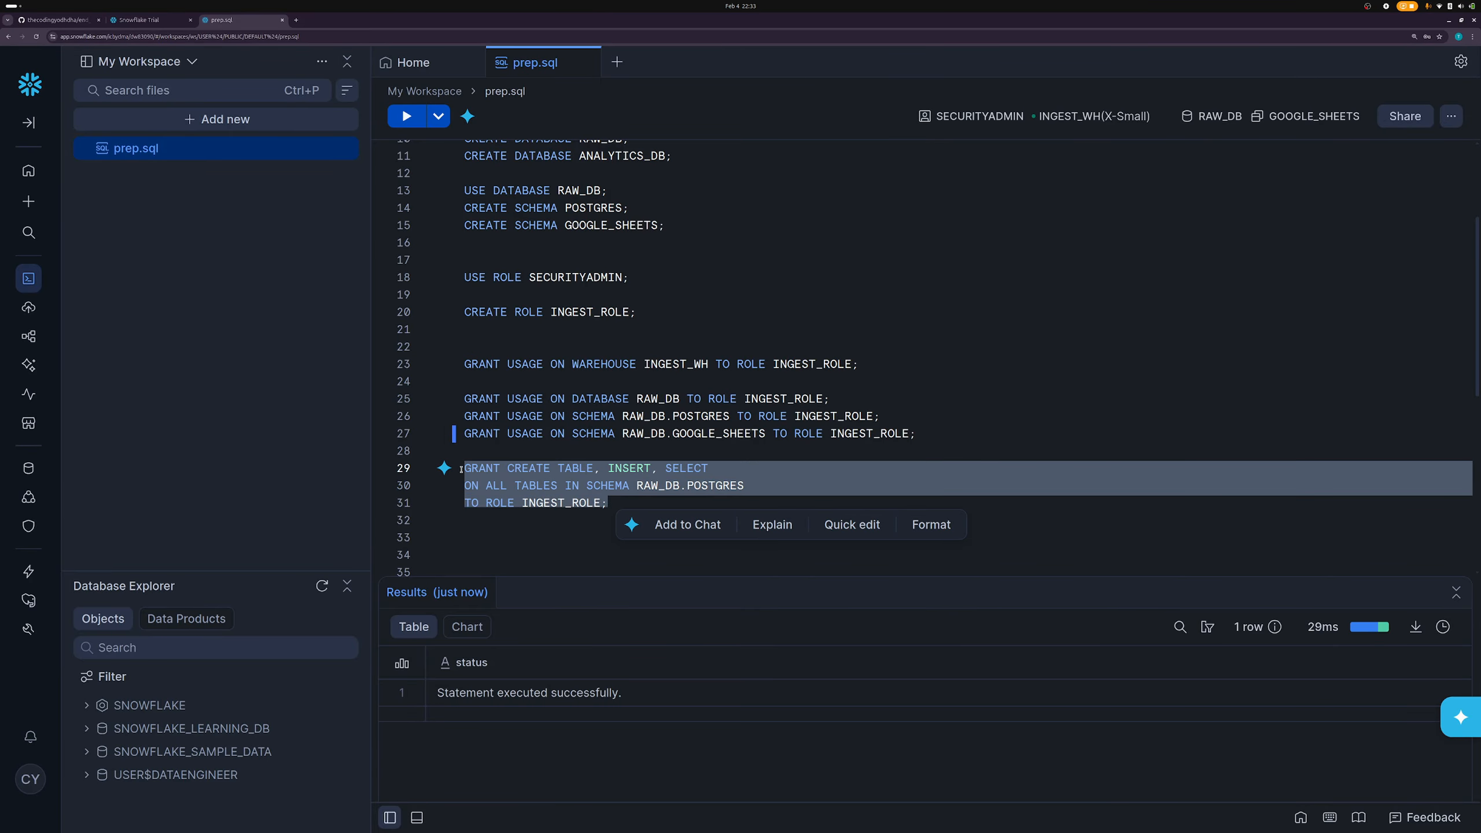
key(ctrl+Return)
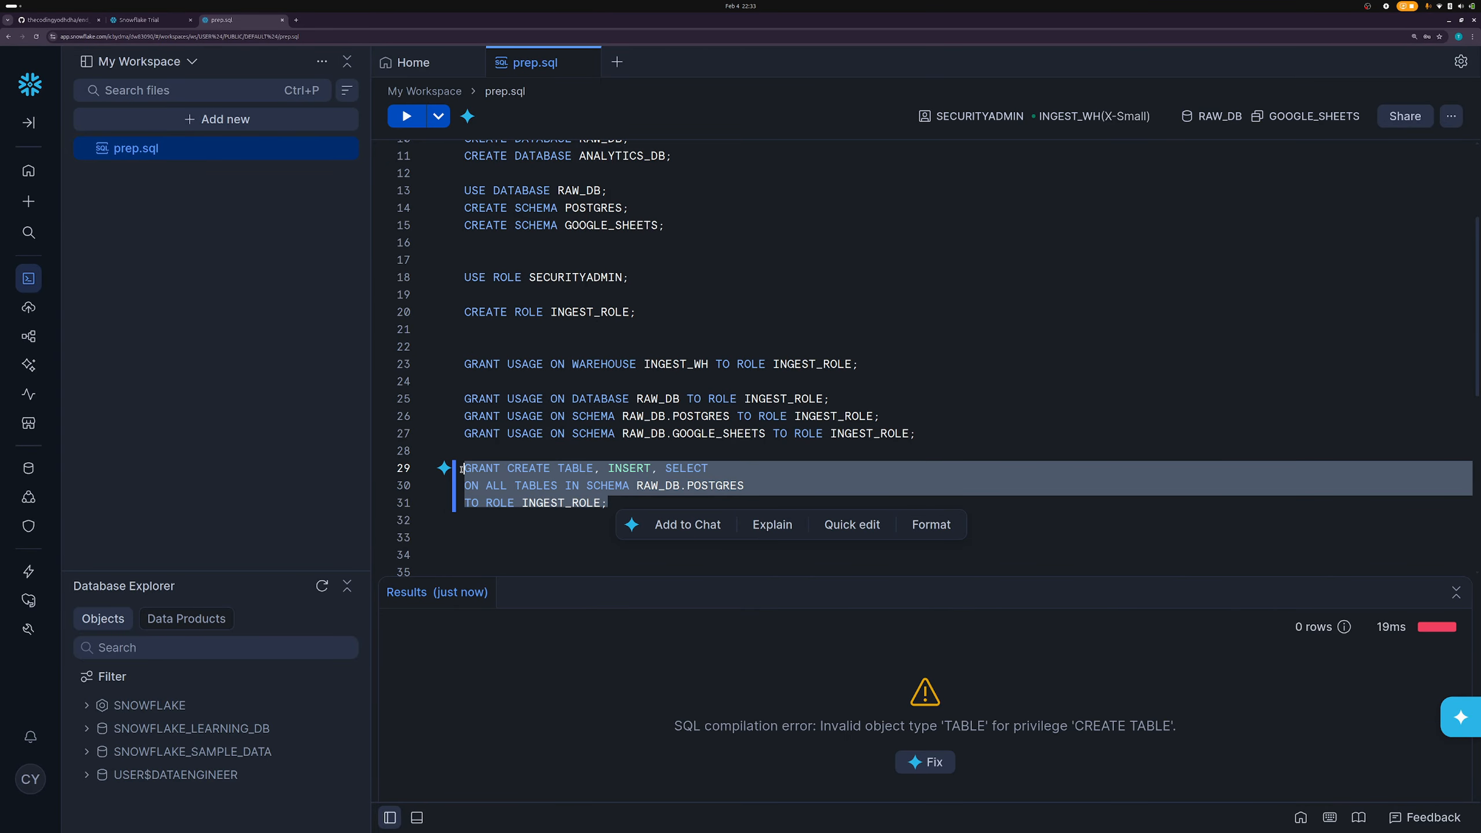
click(610, 470)
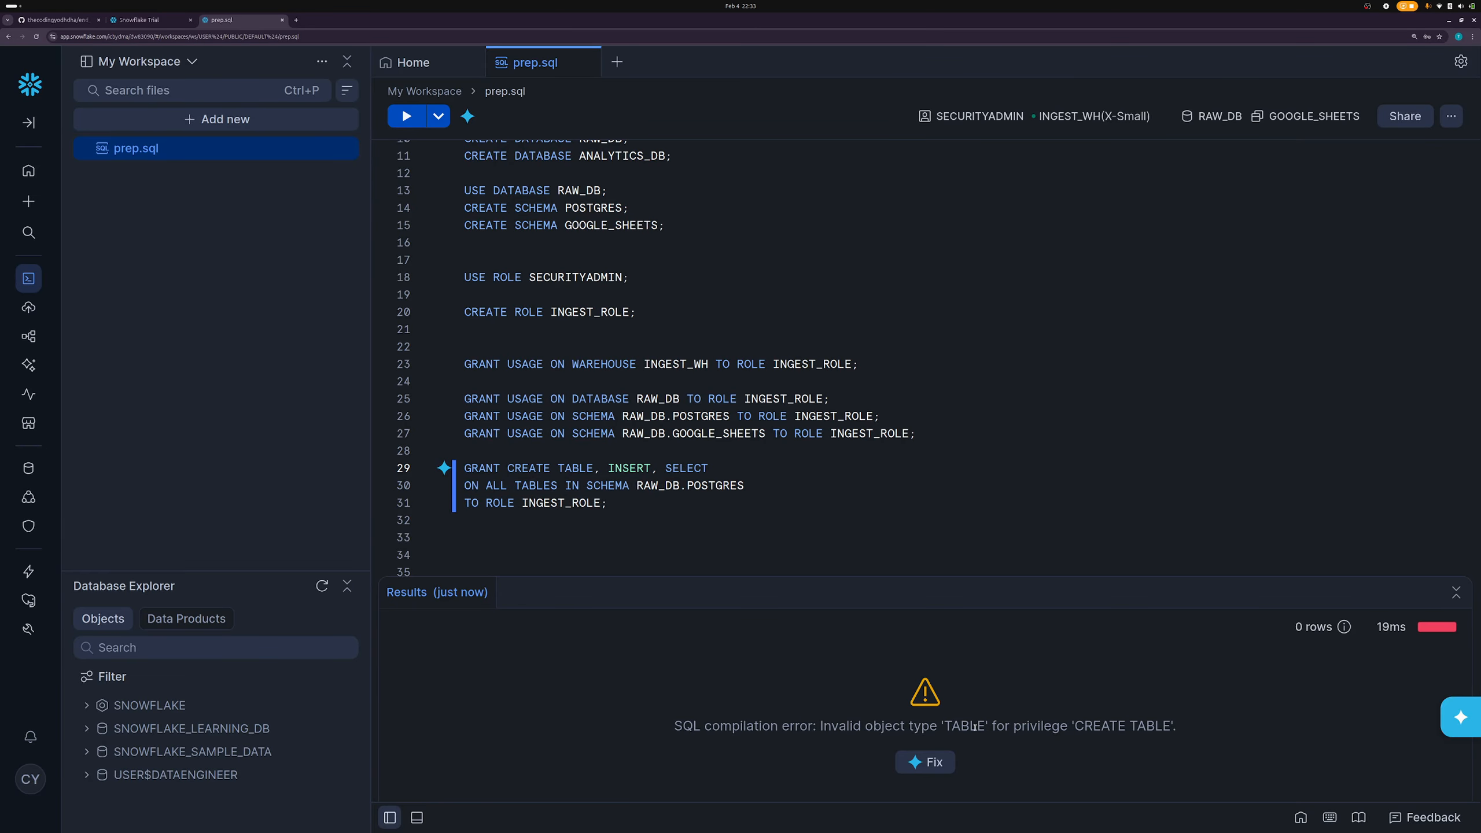
- Wrap CREATE TABLE on line 29 in double quotes and rerun the grant
double_click(527, 466)
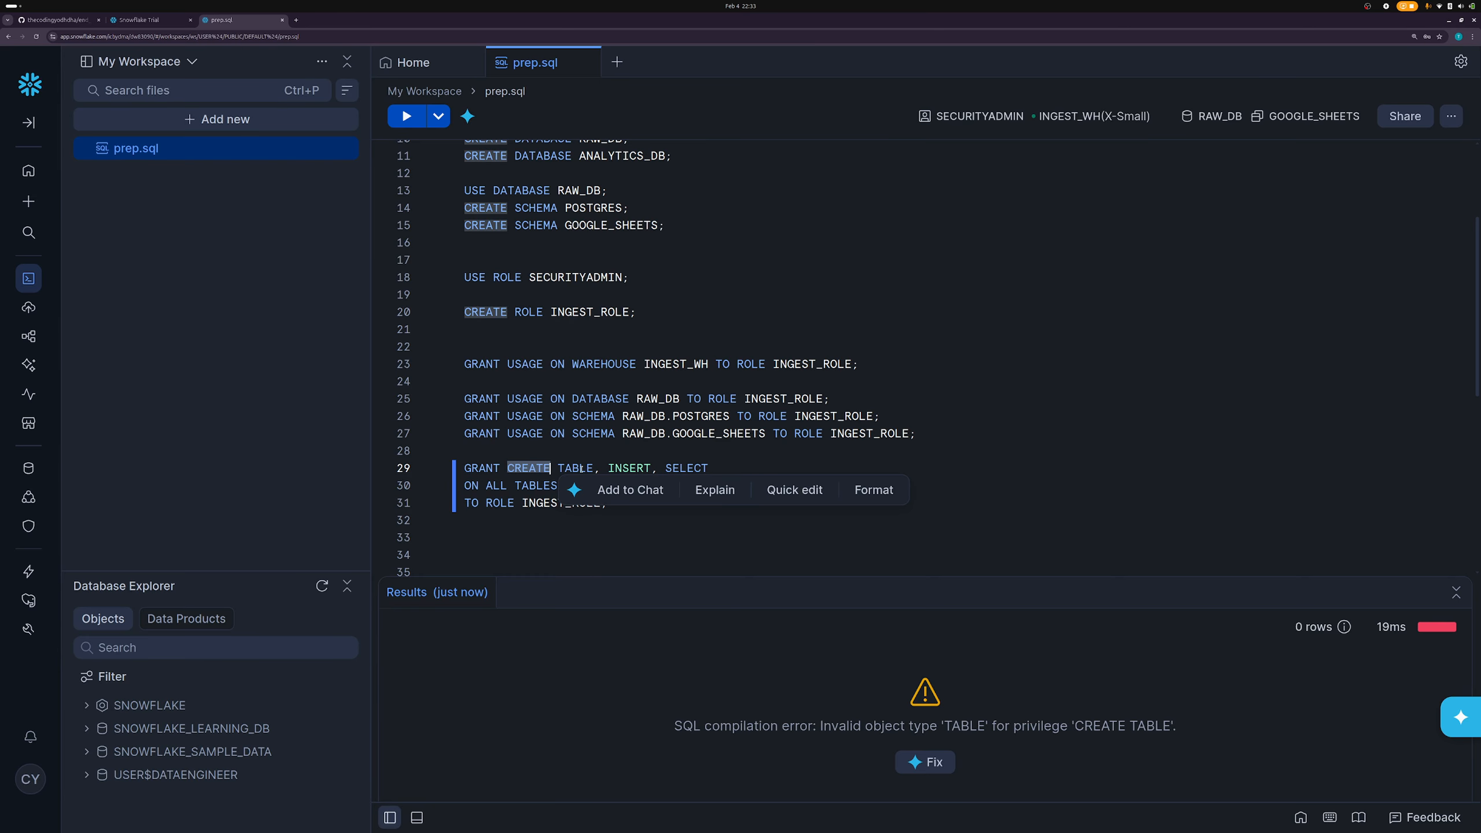
double_click(578, 468)
click(580, 469)
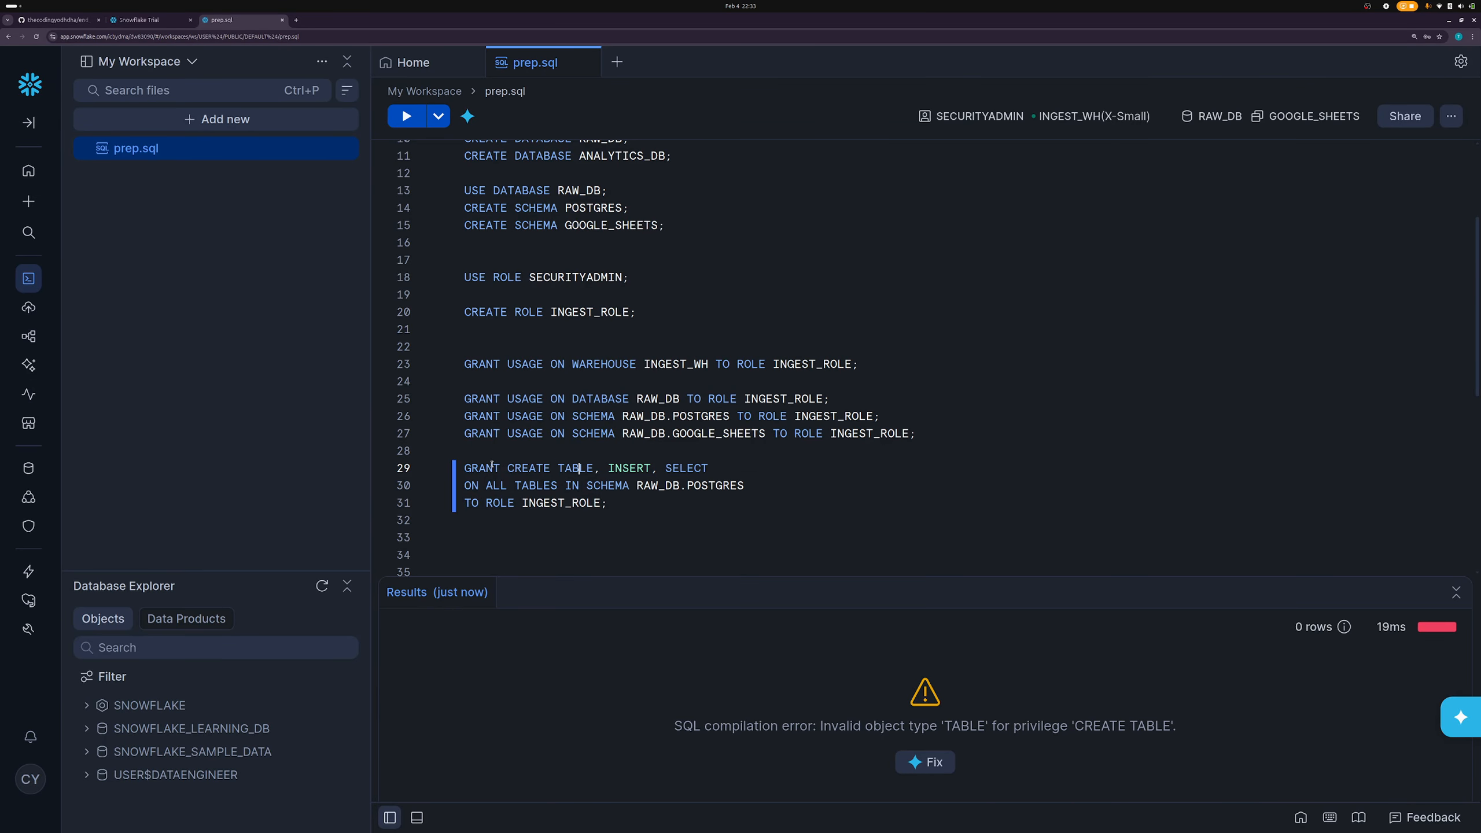
click(500, 467)
text(")
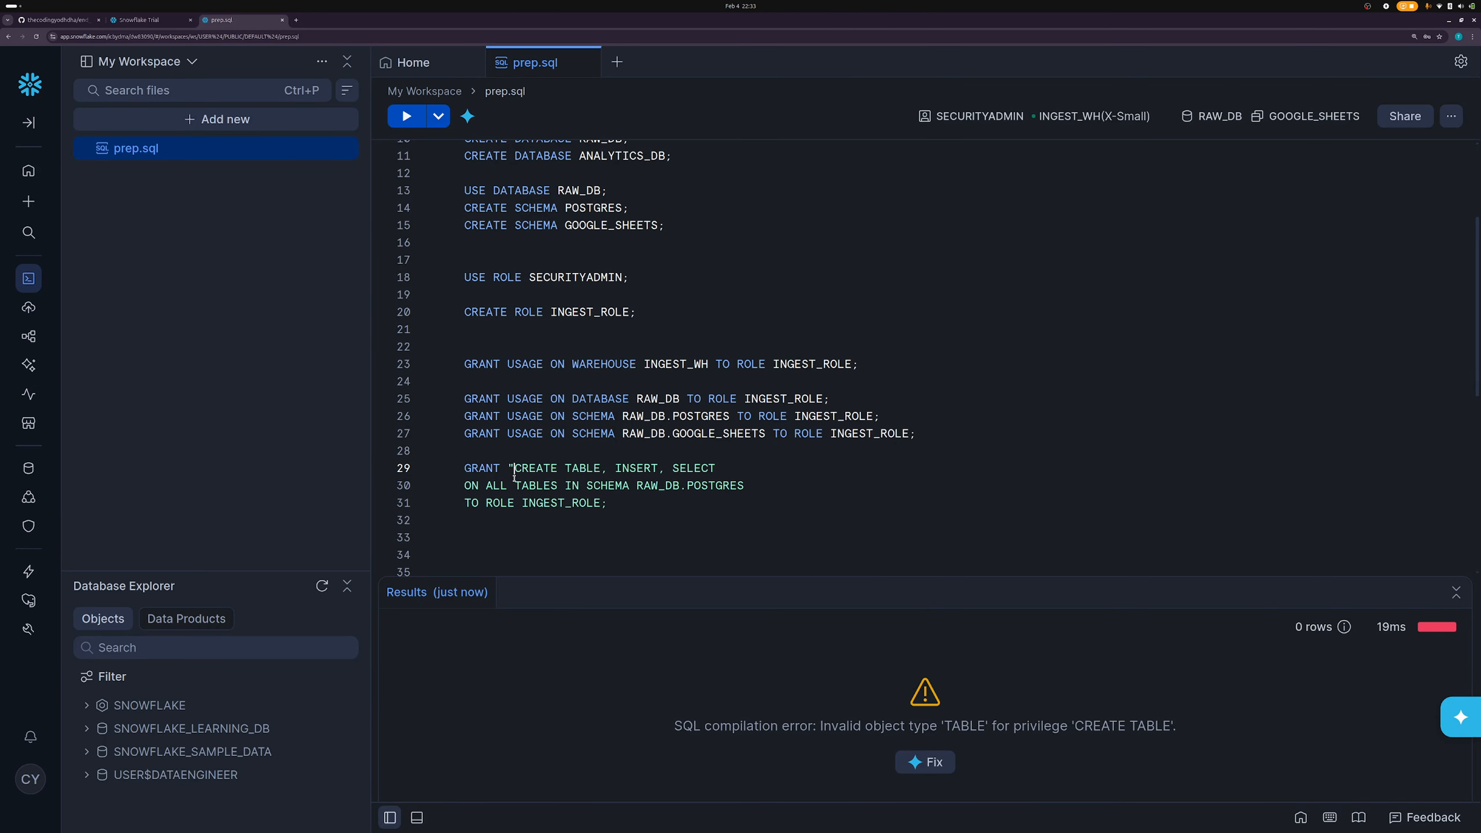
click(602, 468)
text(")
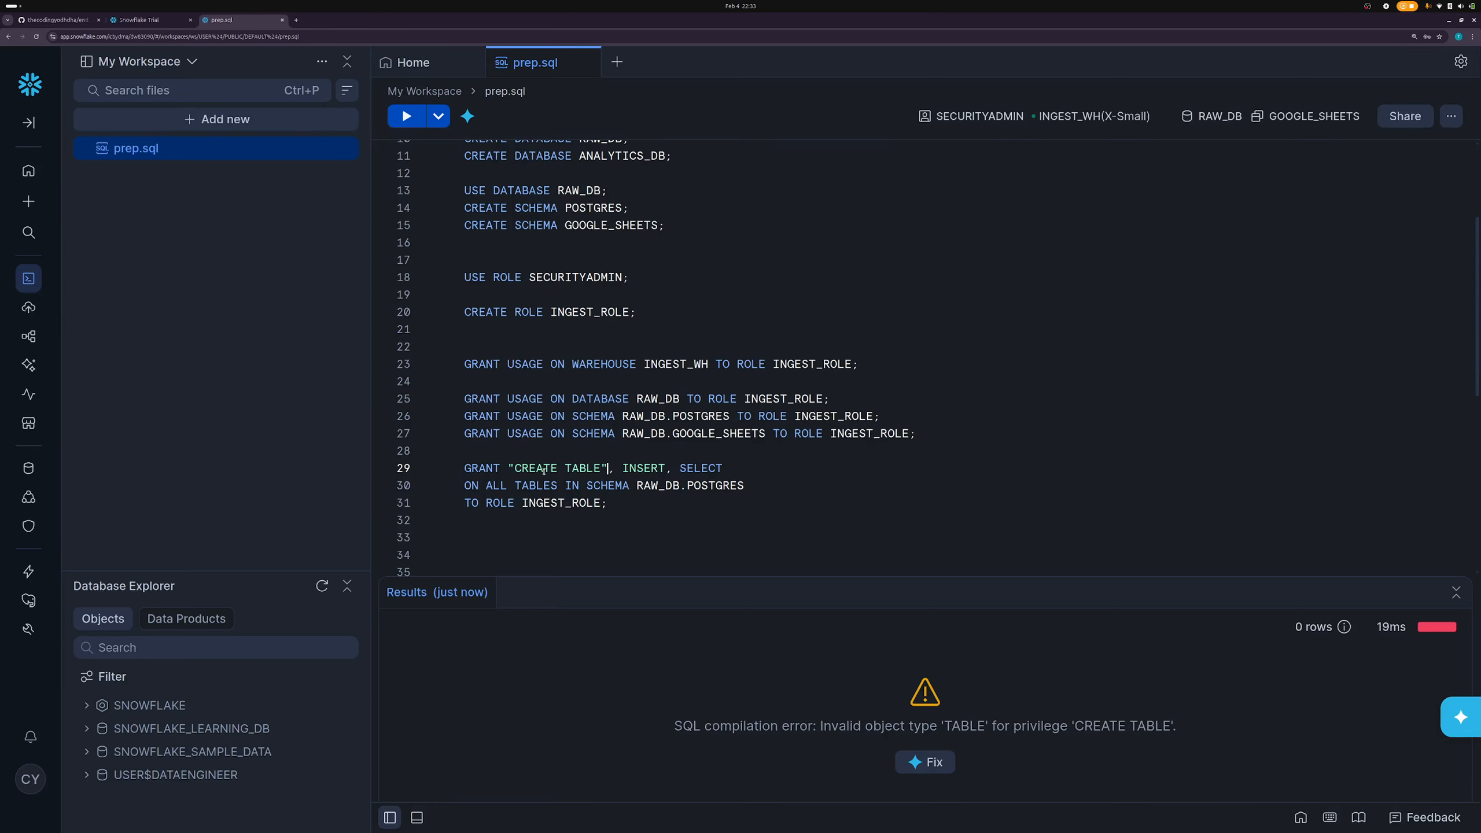
click(406, 116)
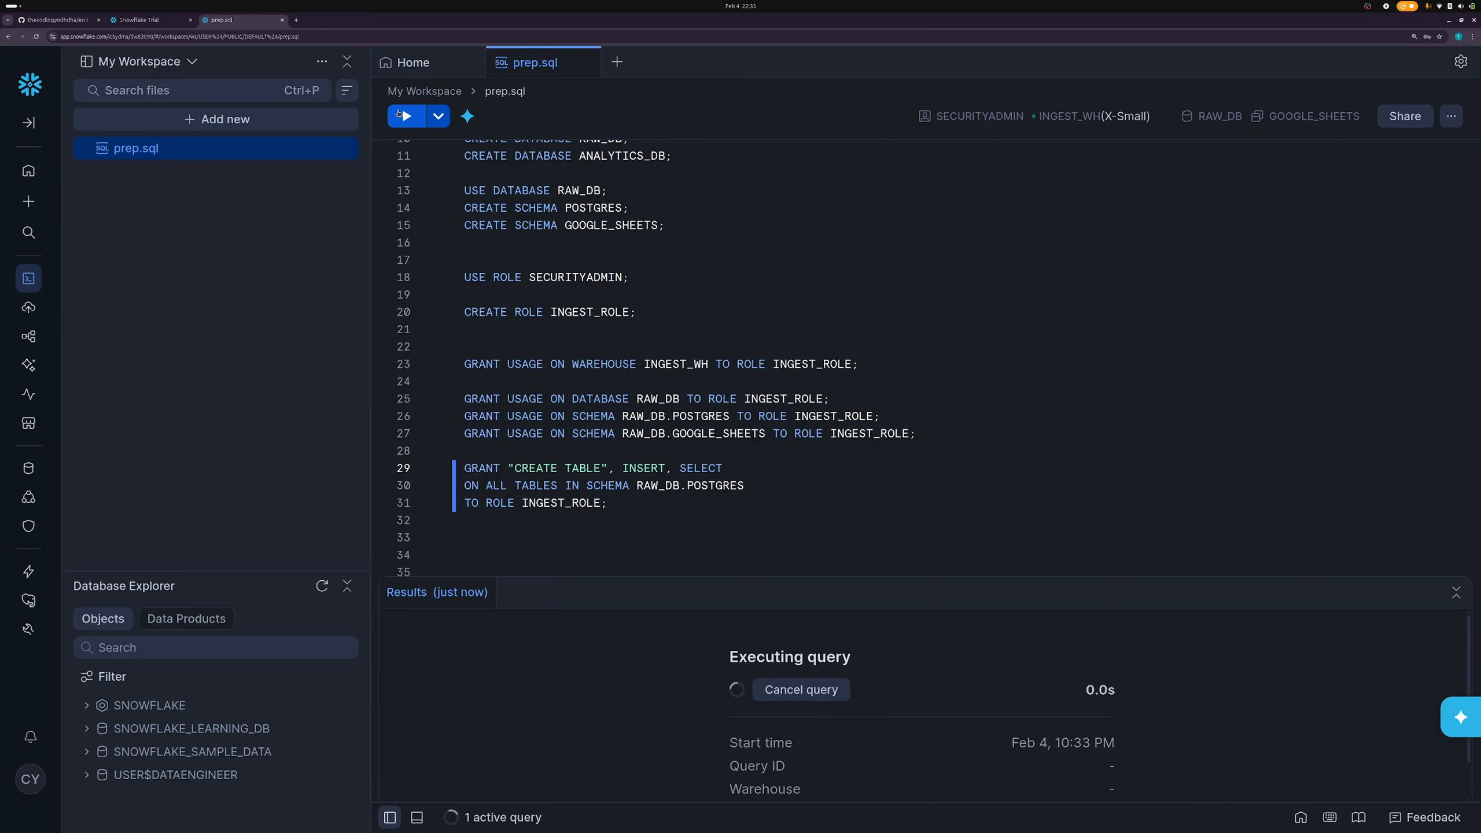
- Replace the double quotes around CREATE TABLE with backticks and run the grant again
click(676, 486)
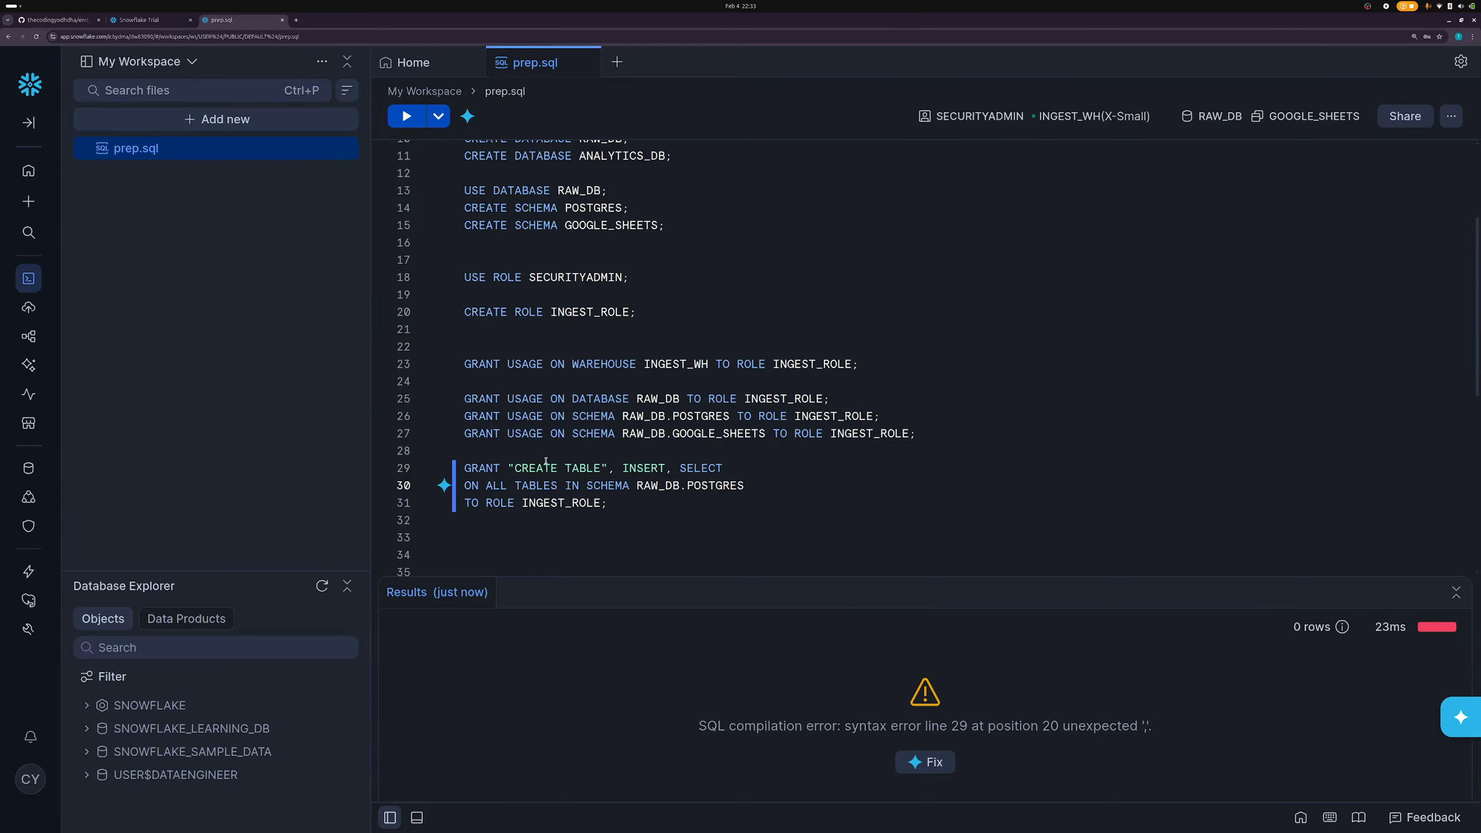
click(514, 468)
key(BackSpace)
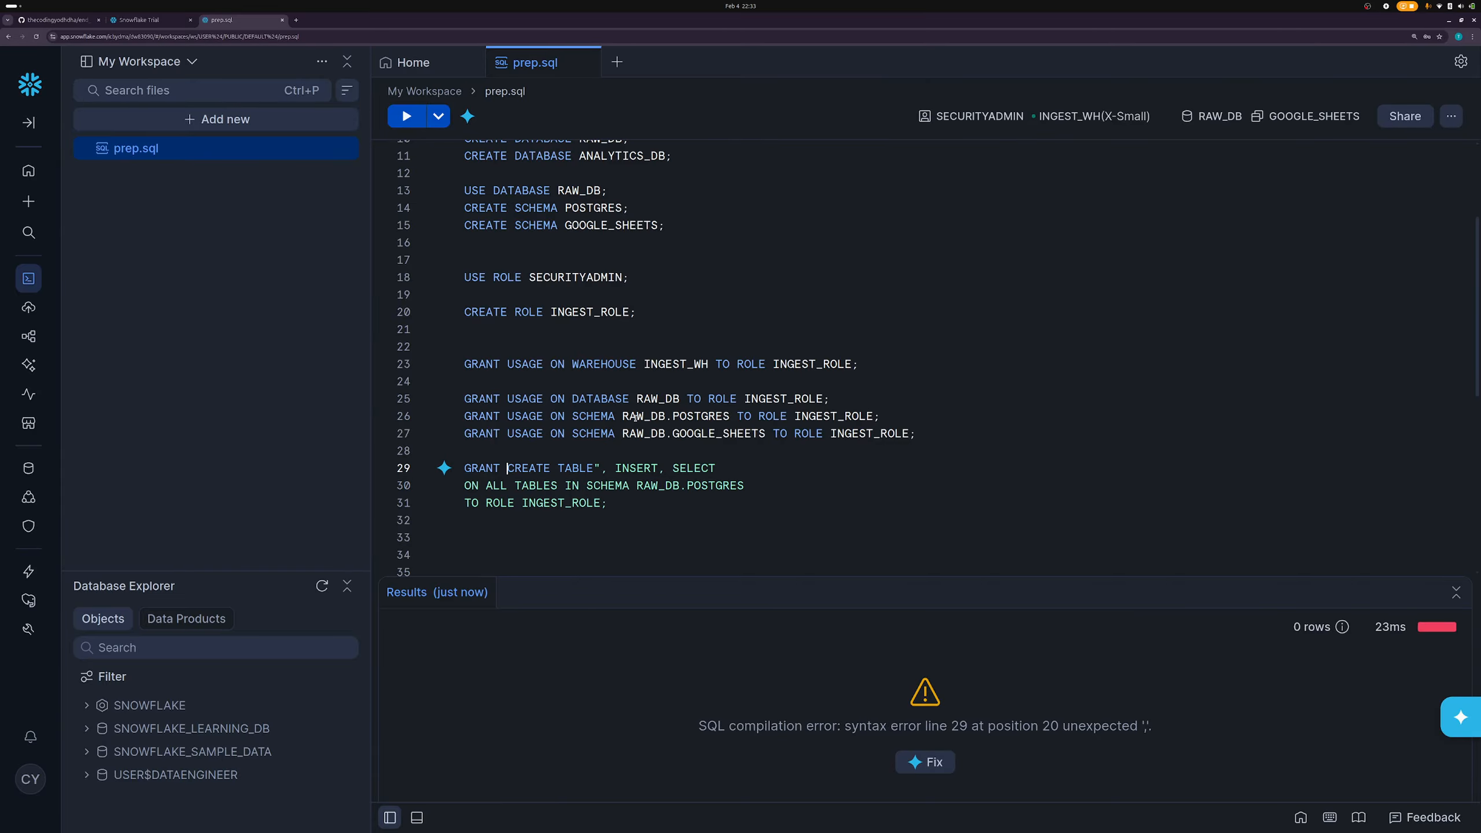
text(`)
click(609, 468)
key(BackSpace)
text(`)
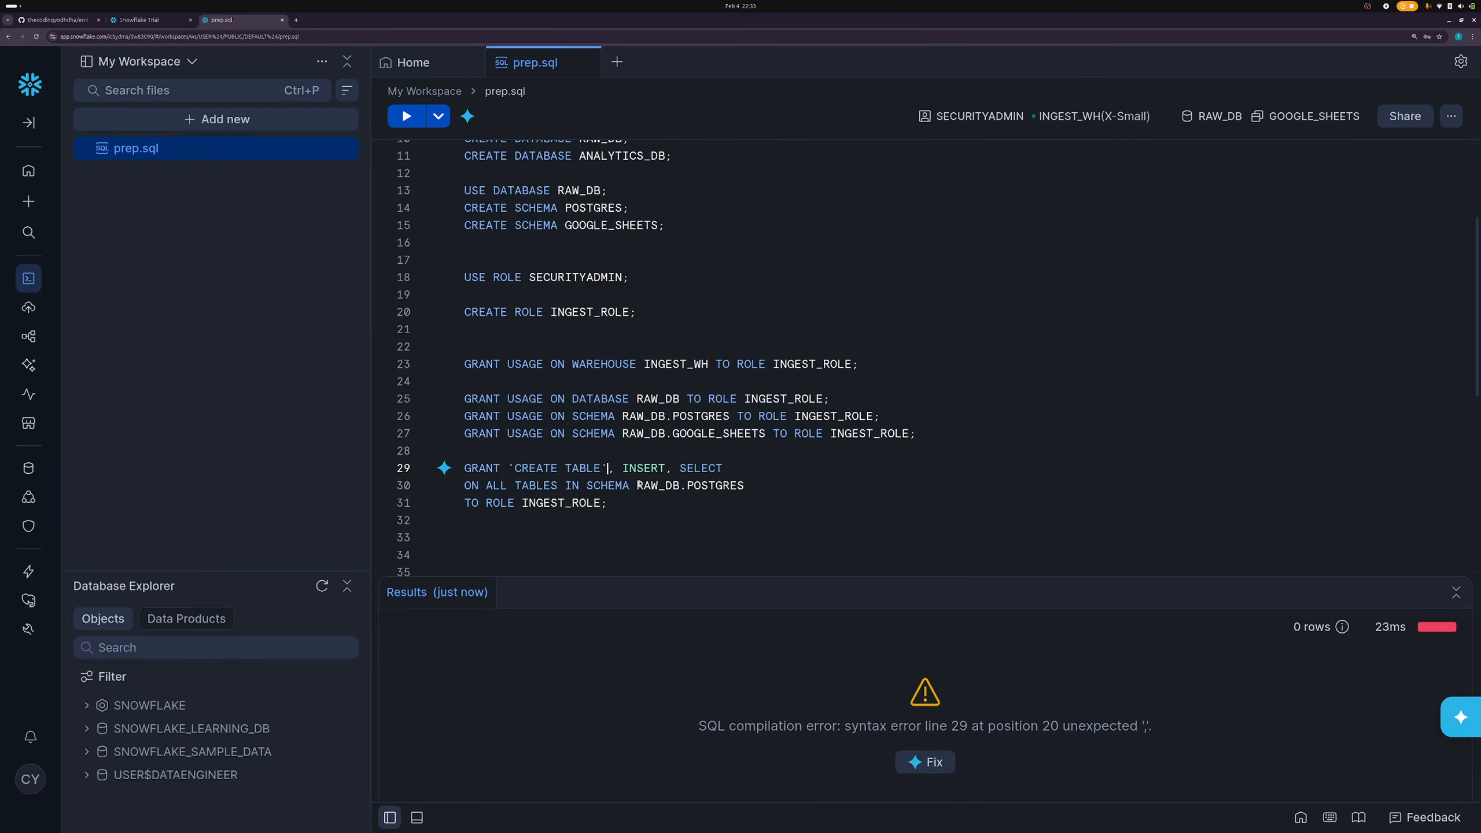
click(636, 485)
key(ctrl+Return)
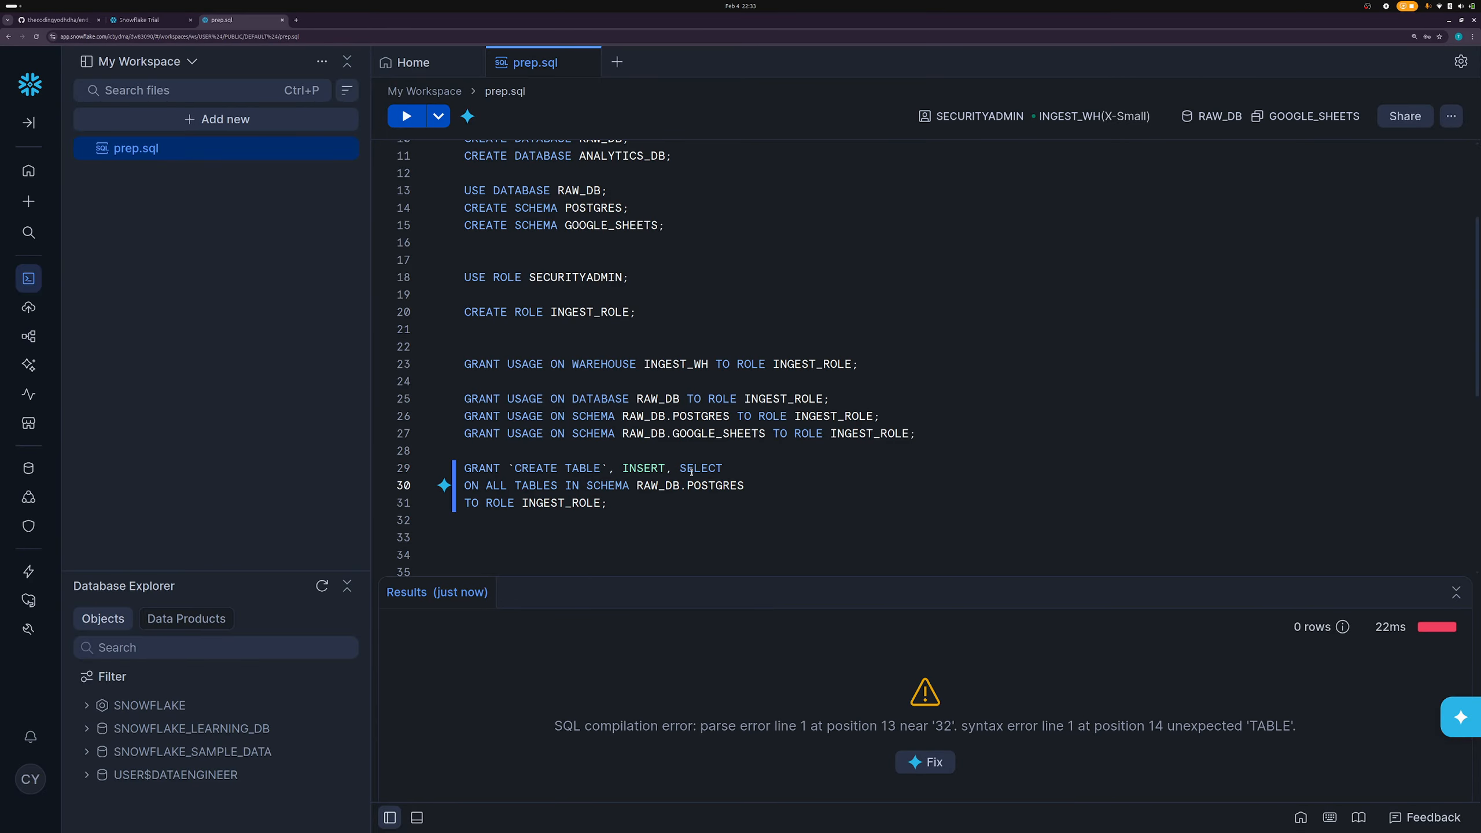
- Delete CREATE TABLE, run the INSERT, SELECT grant, and open the Database Explorer
key(Down)
drag(605, 468, 514, 468)
key(BackSpace)
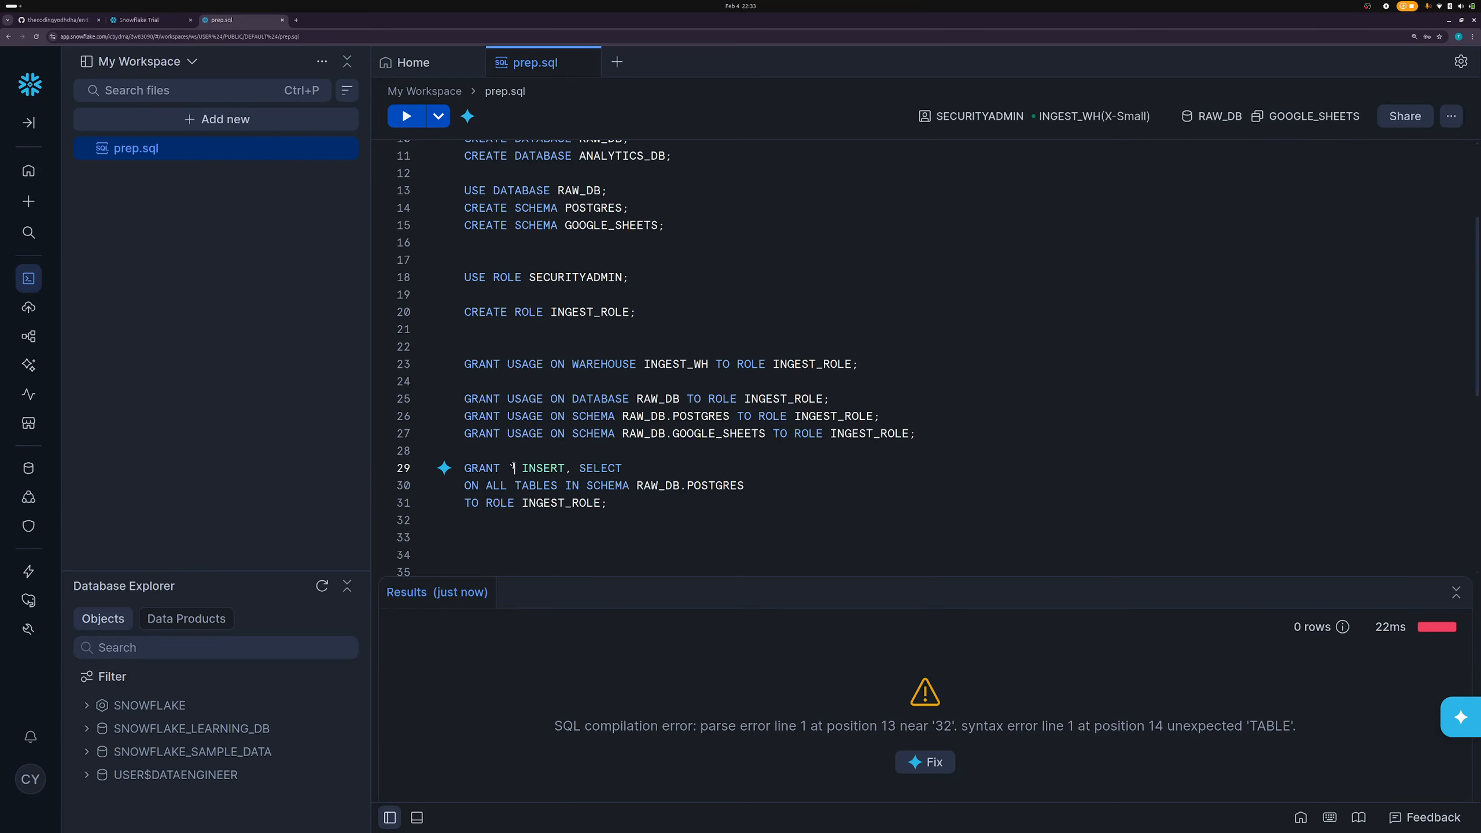
key(BackSpace)
click(570, 486)
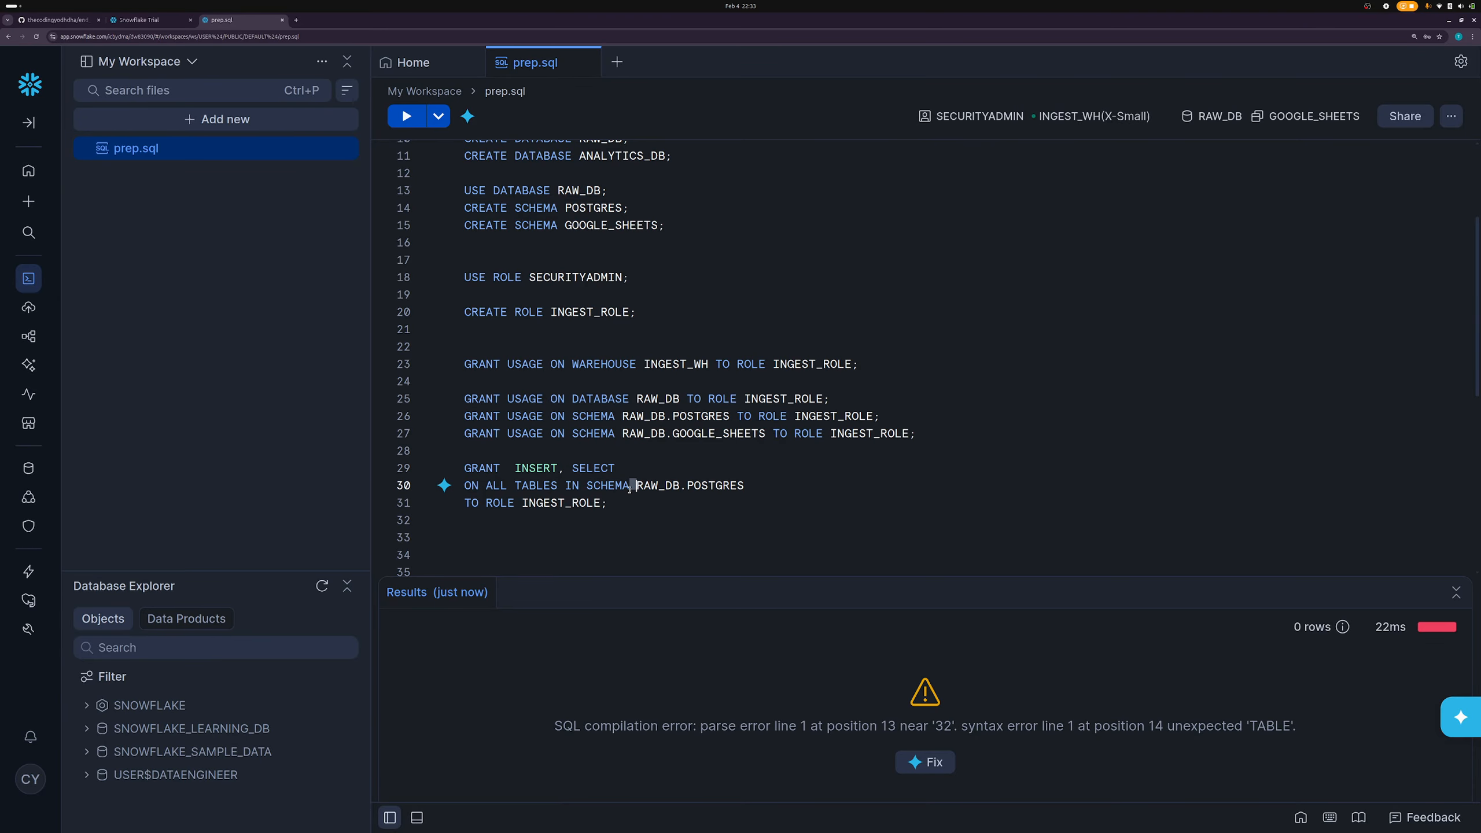
click(607, 503)
key(ctrl+Return)
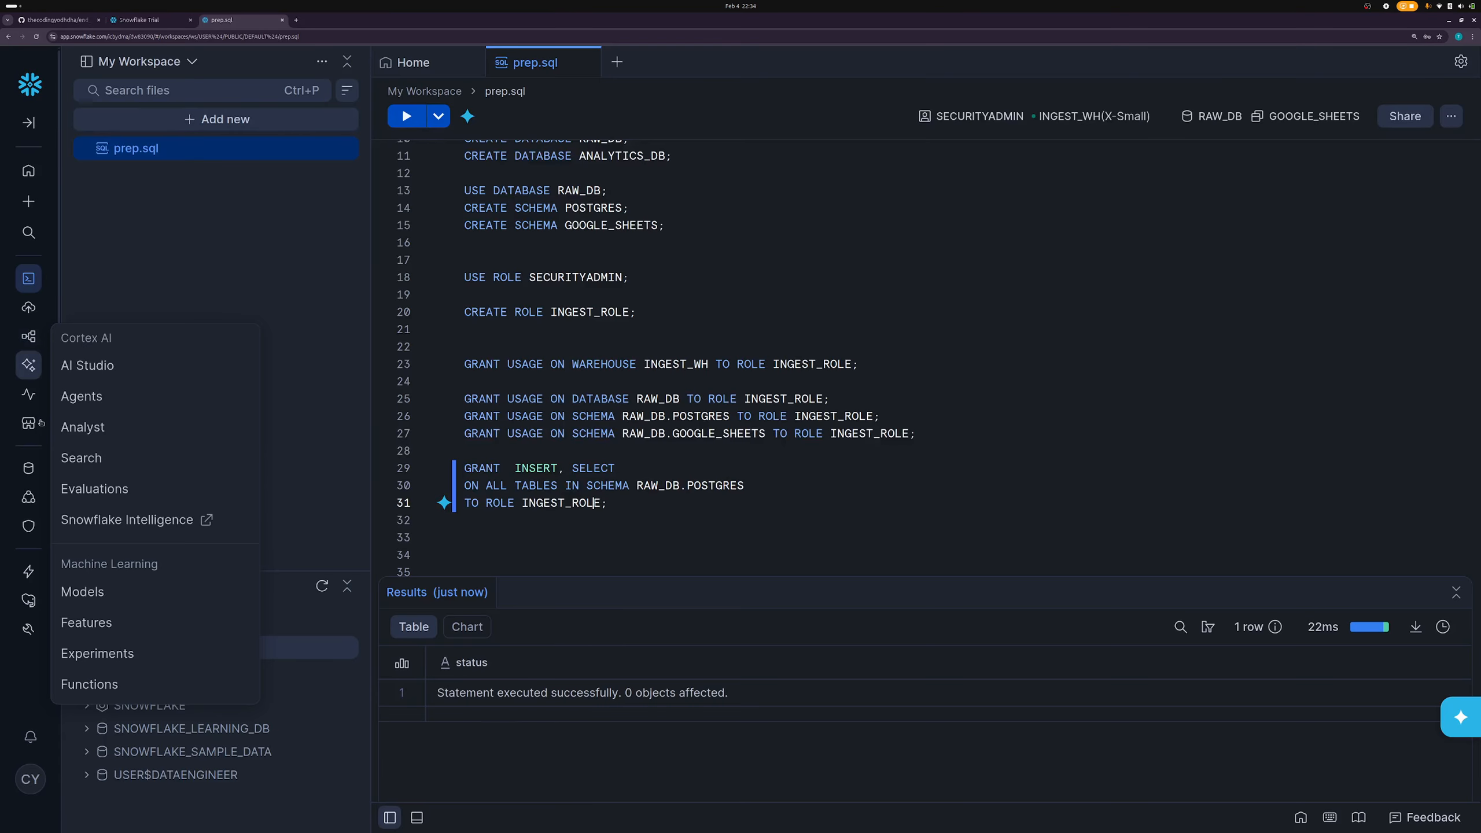
mouse_move(40, 471)
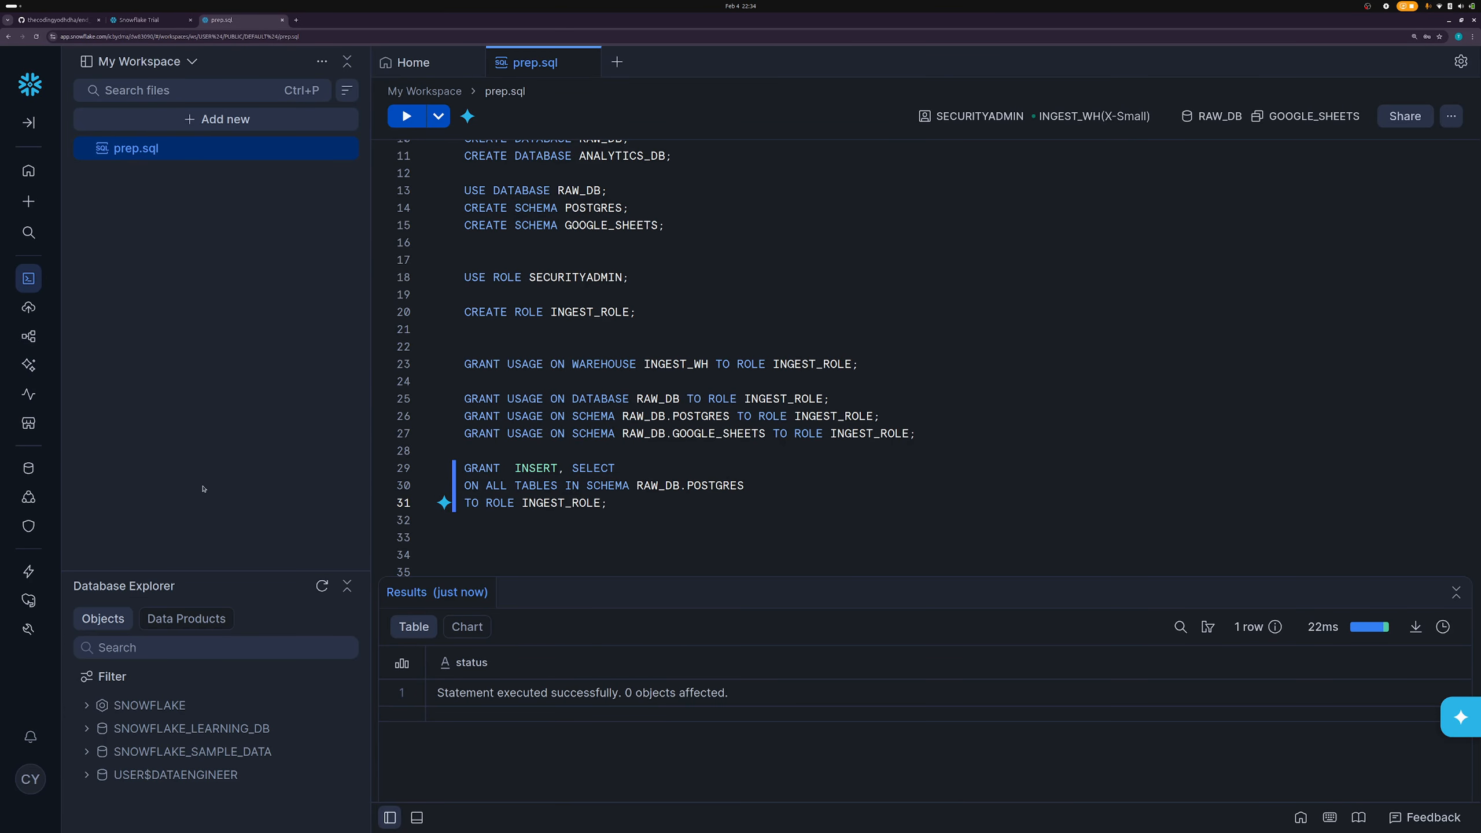
click(27, 475)
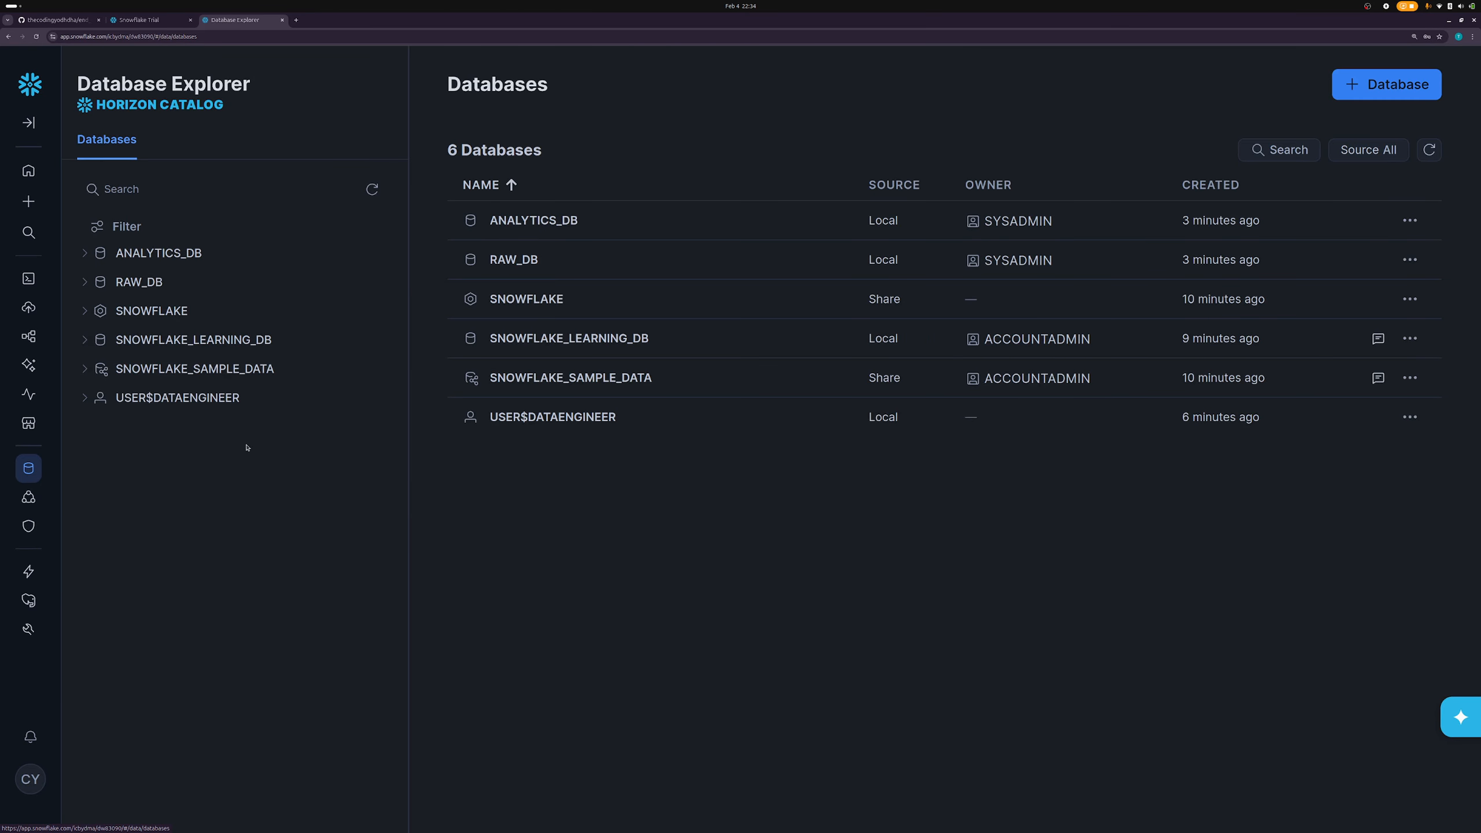
- Expand RAW_DB, select its POSTGRES schema, and edit INGEST_ROLE's privileges there
click(139, 283)
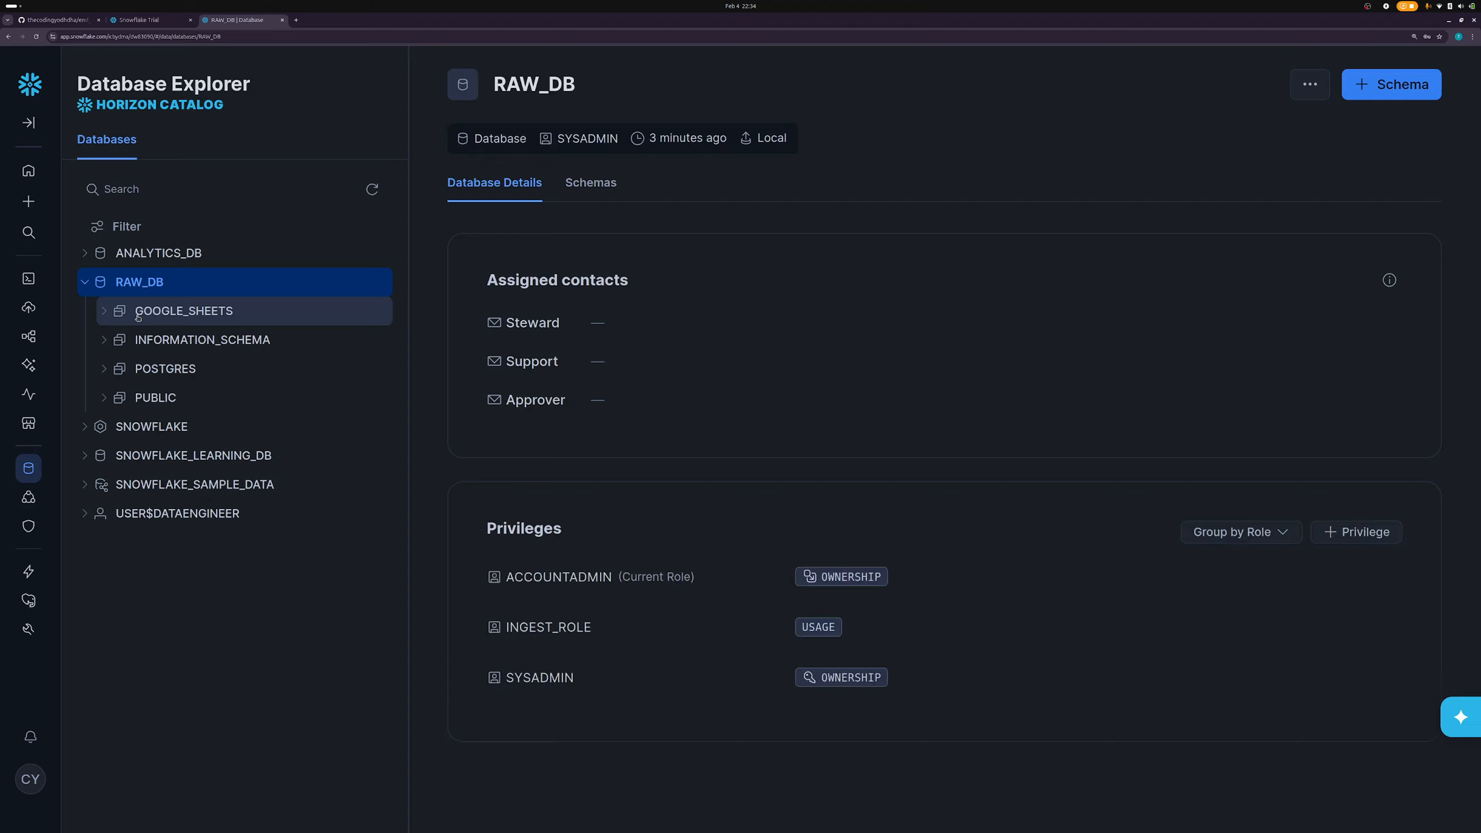
click(154, 370)
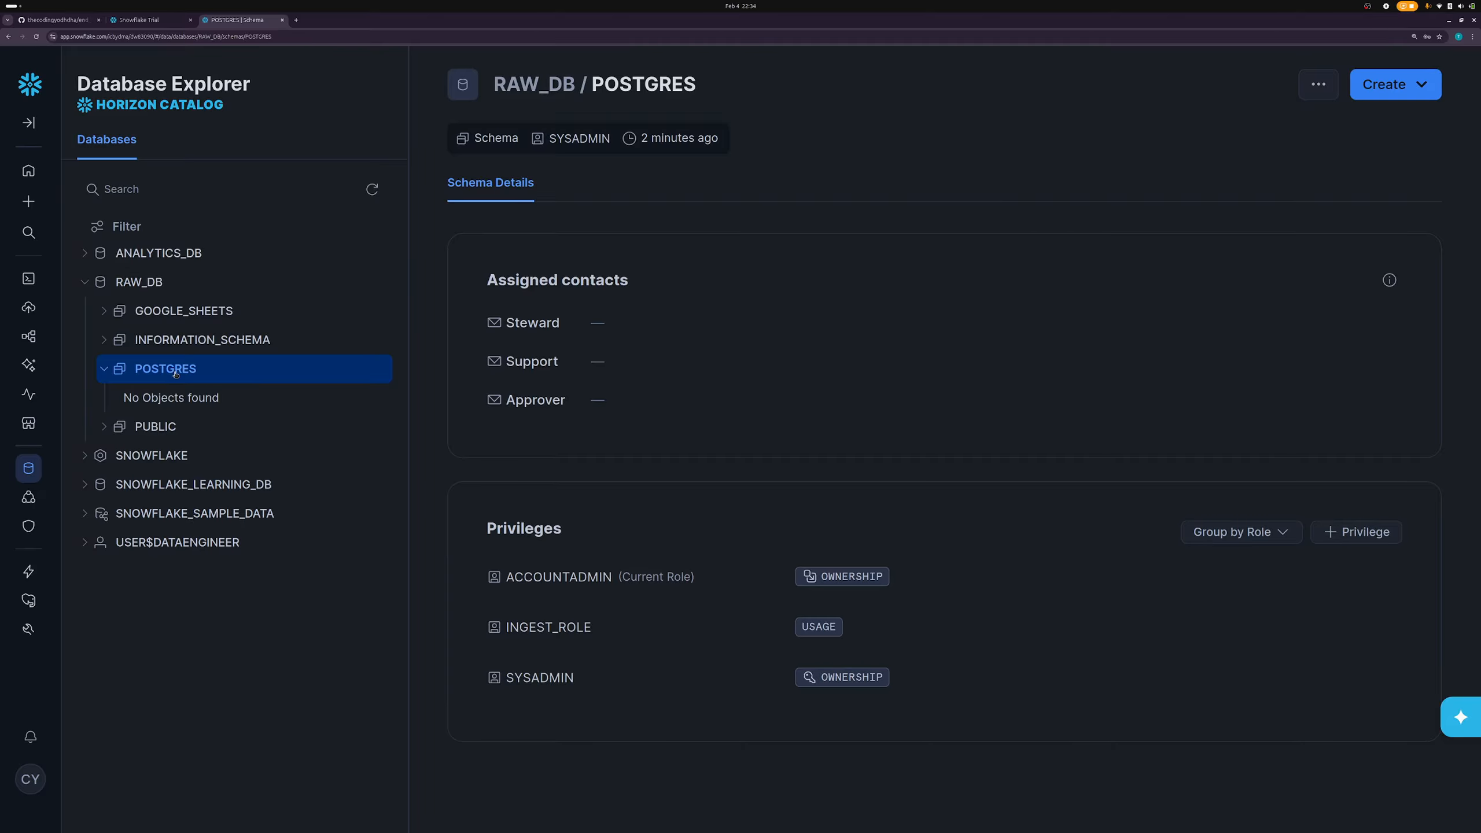
click(175, 374)
double_click(565, 627)
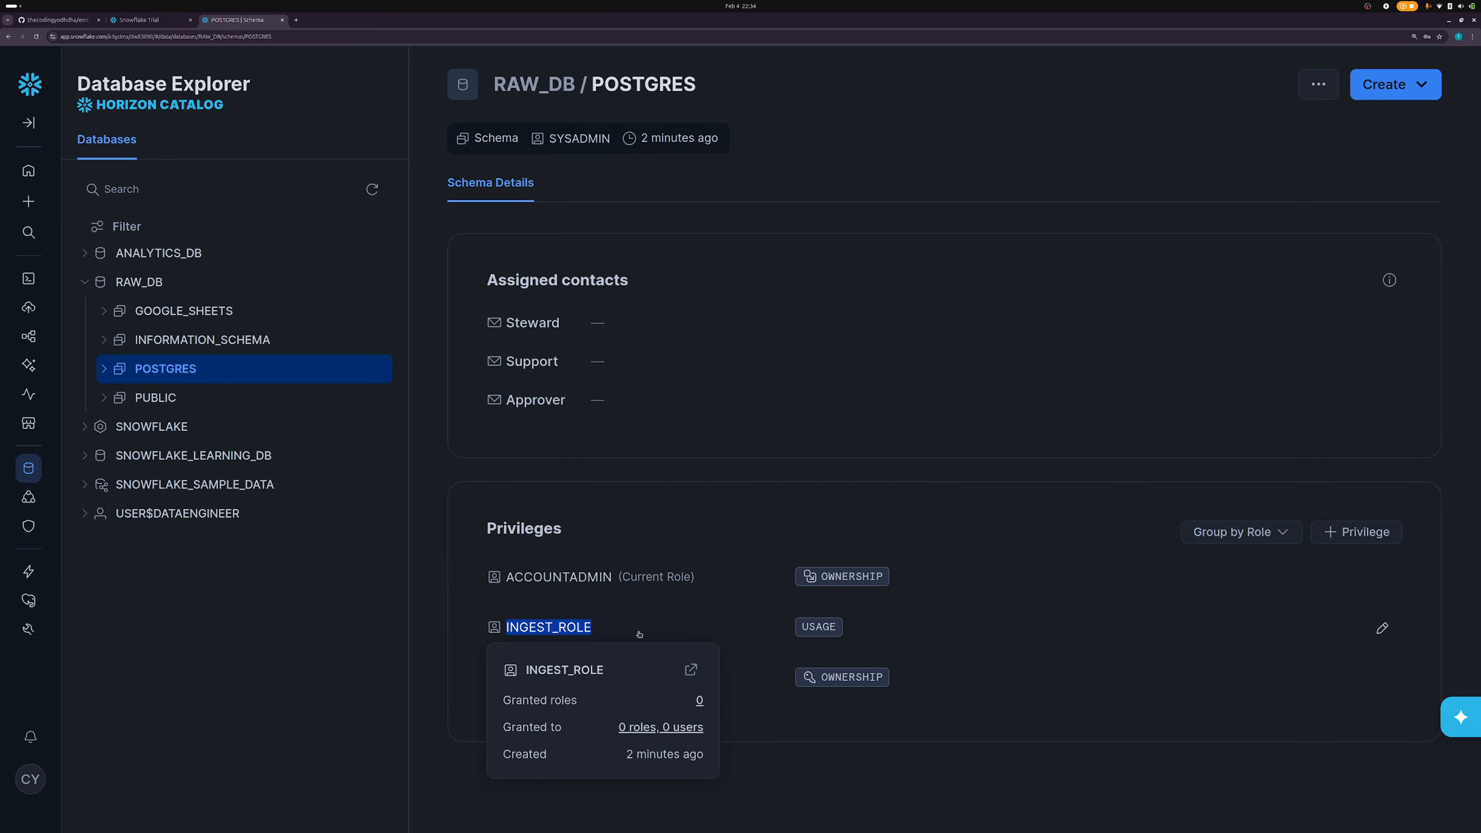
click(660, 631)
drag(829, 634, 1090, 651)
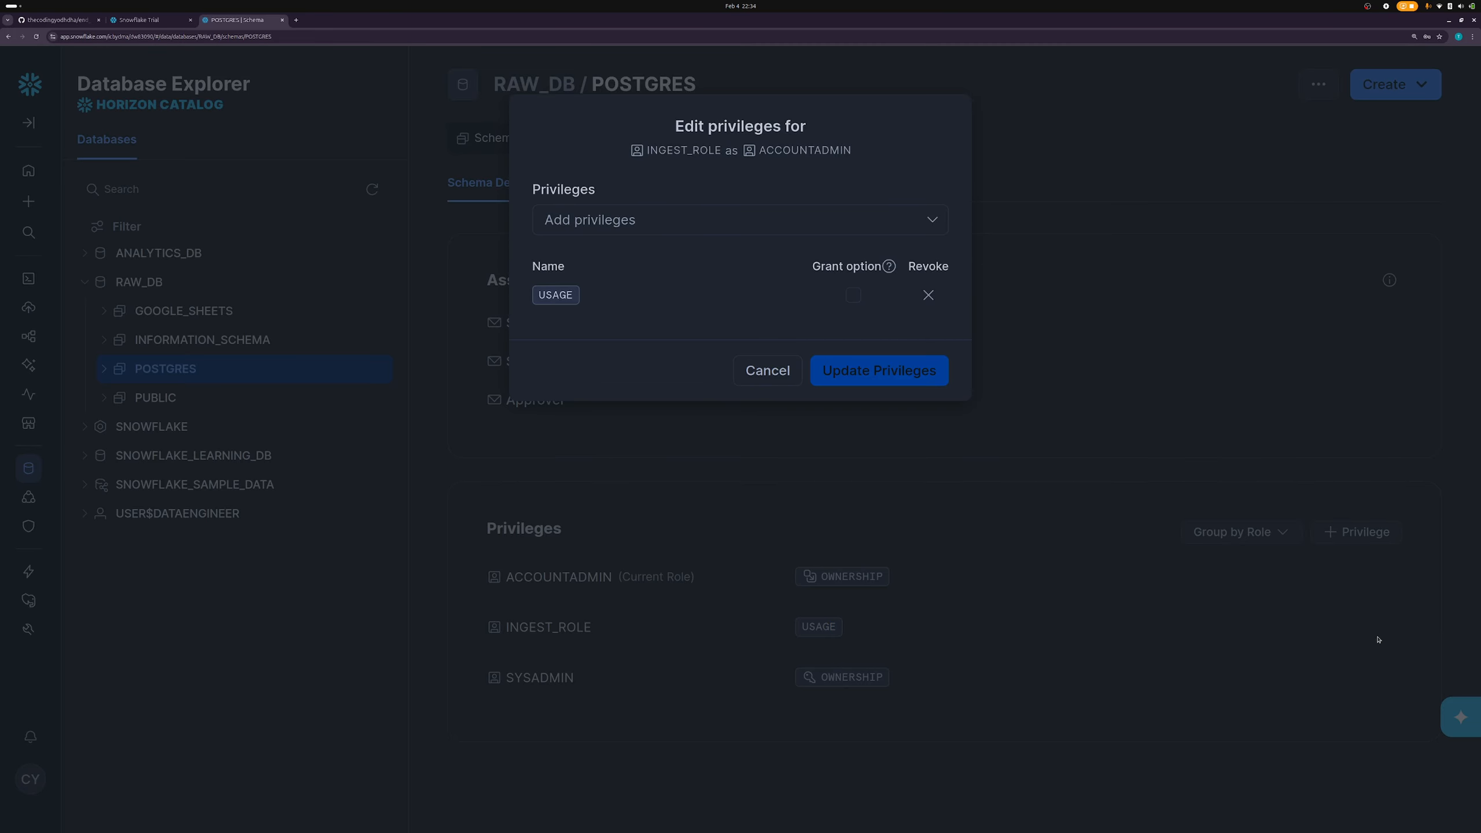
- Add CREATE TABLE to INGEST_ROLE's USAGE on RAW_DB.POSTGRES and save the privileges
click(735, 233)
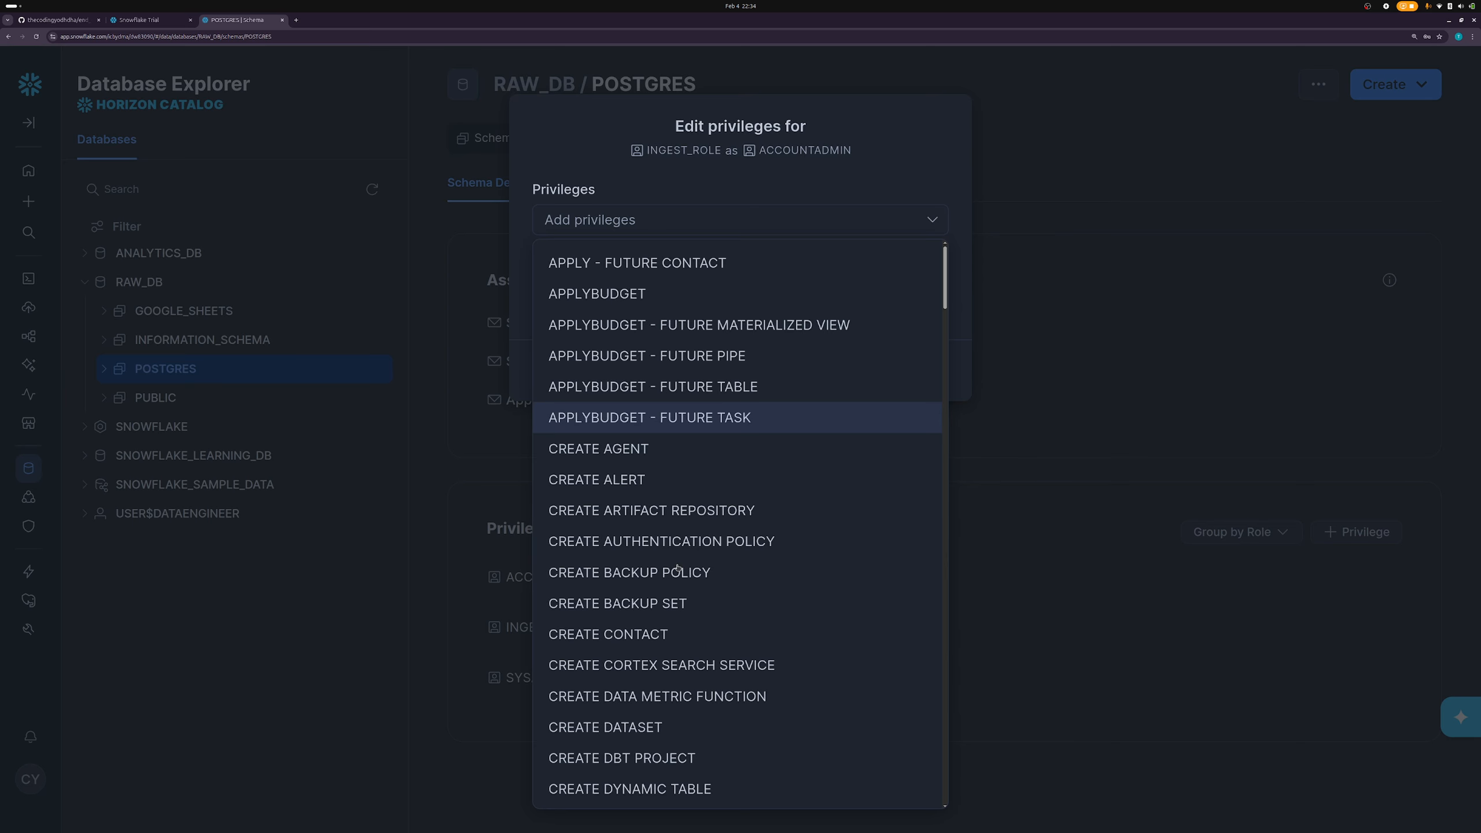
click(610, 223)
click(611, 223)
scroll(659, 442, down, 3)
scroll(621, 521, up, 3)
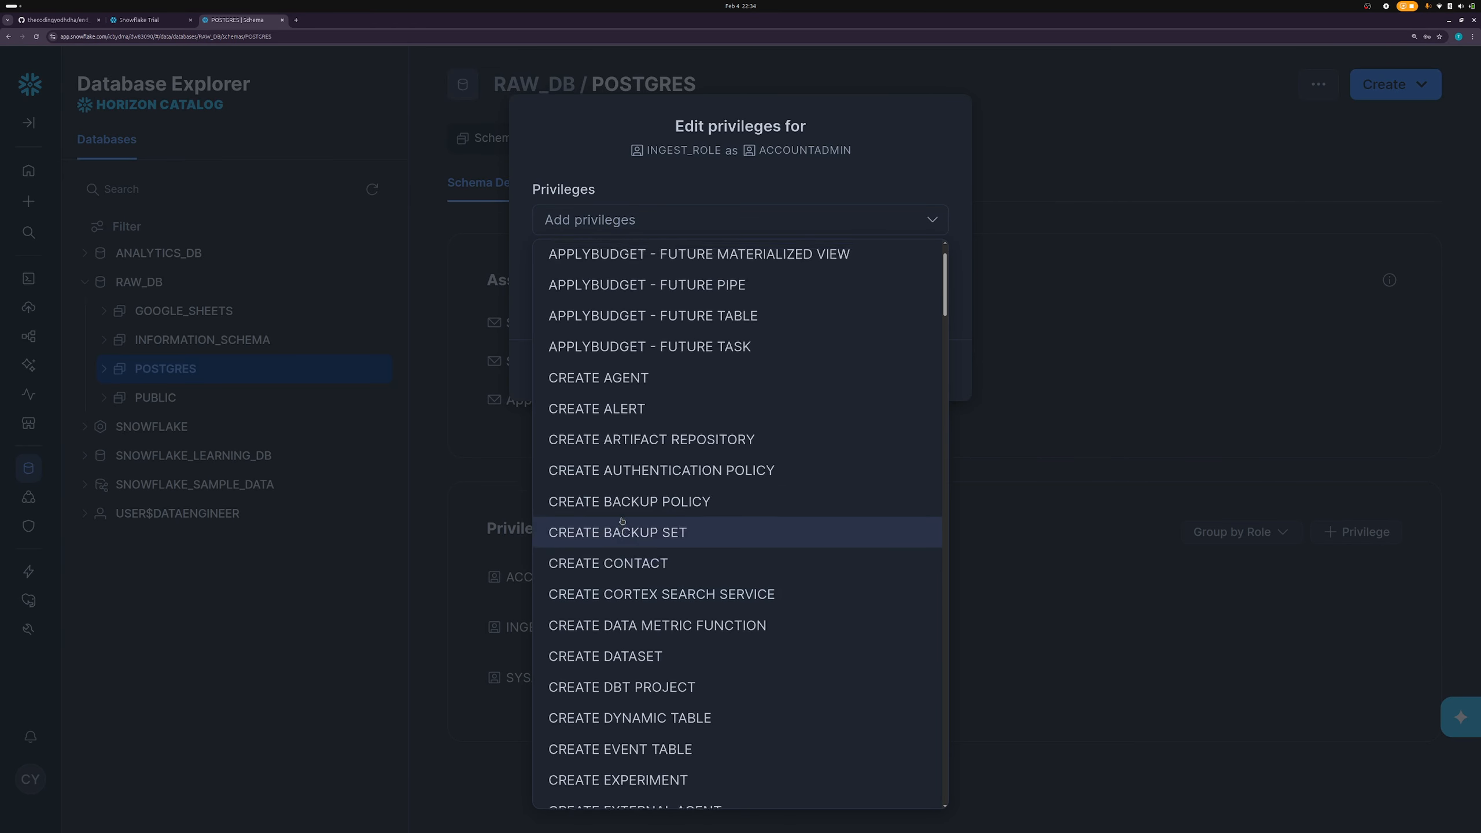
scroll(641, 525, down, 5)
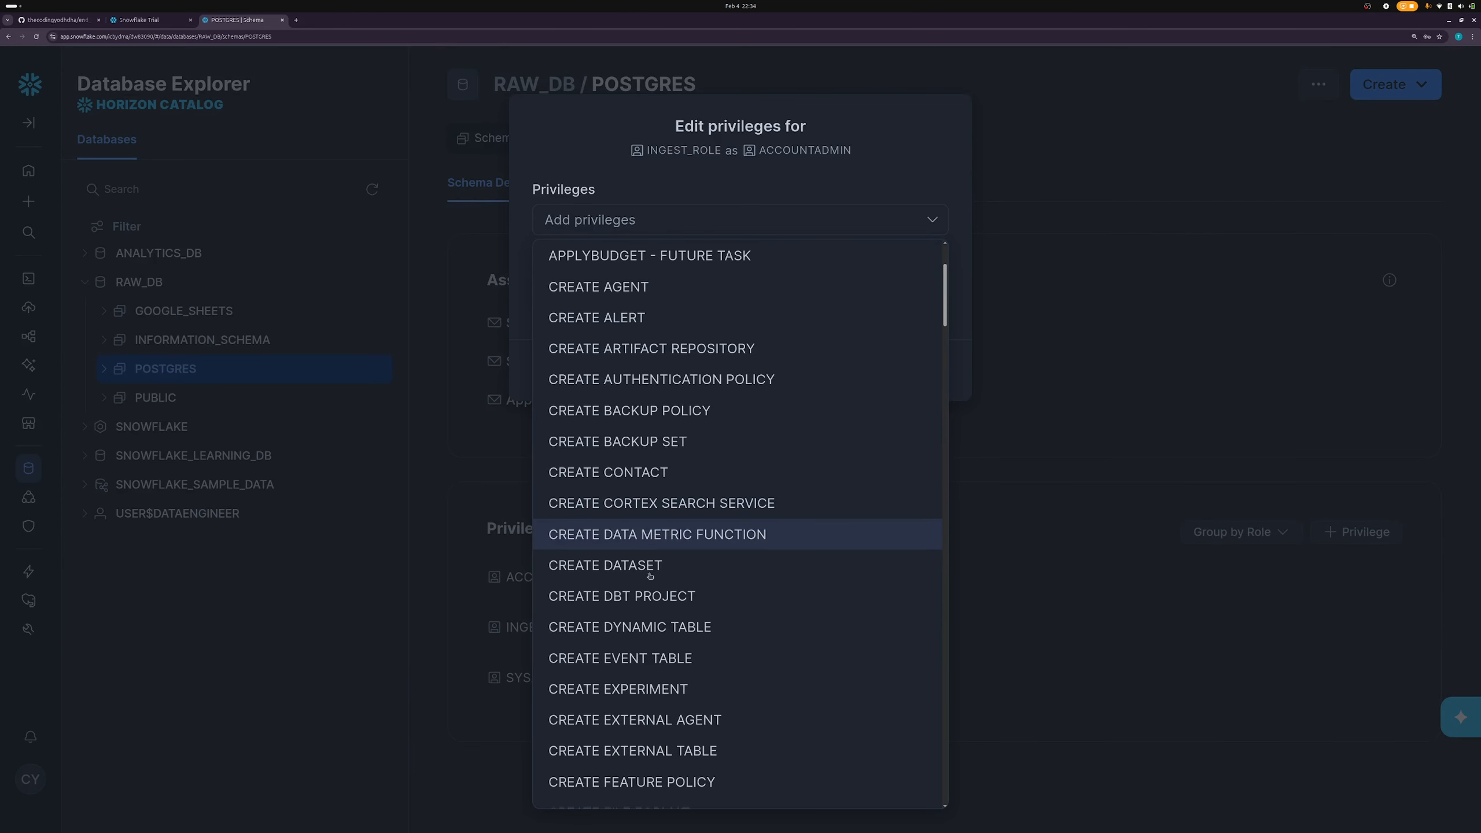
scroll(650, 578, down, 6)
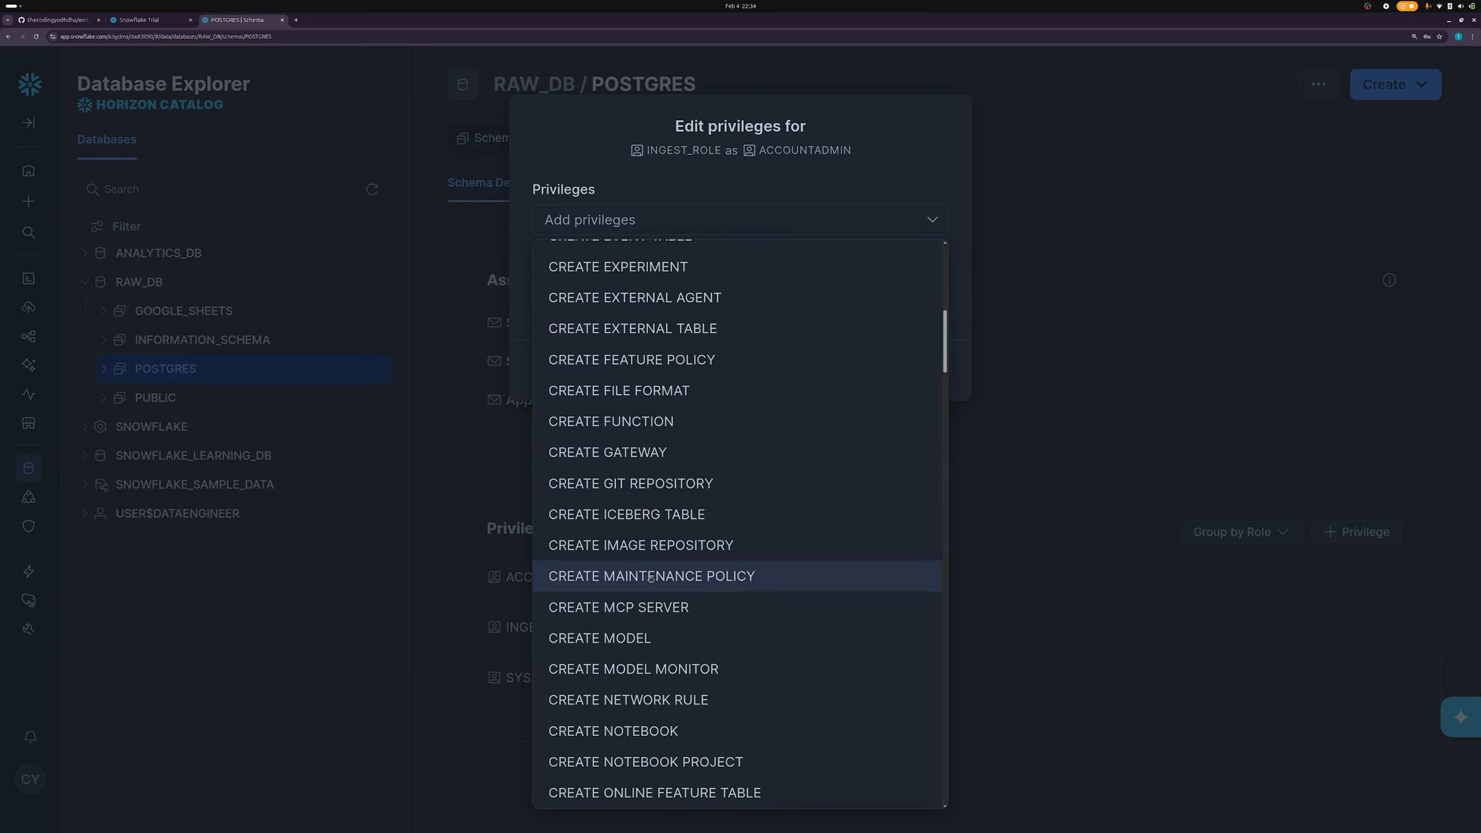
scroll(667, 628, up, 5)
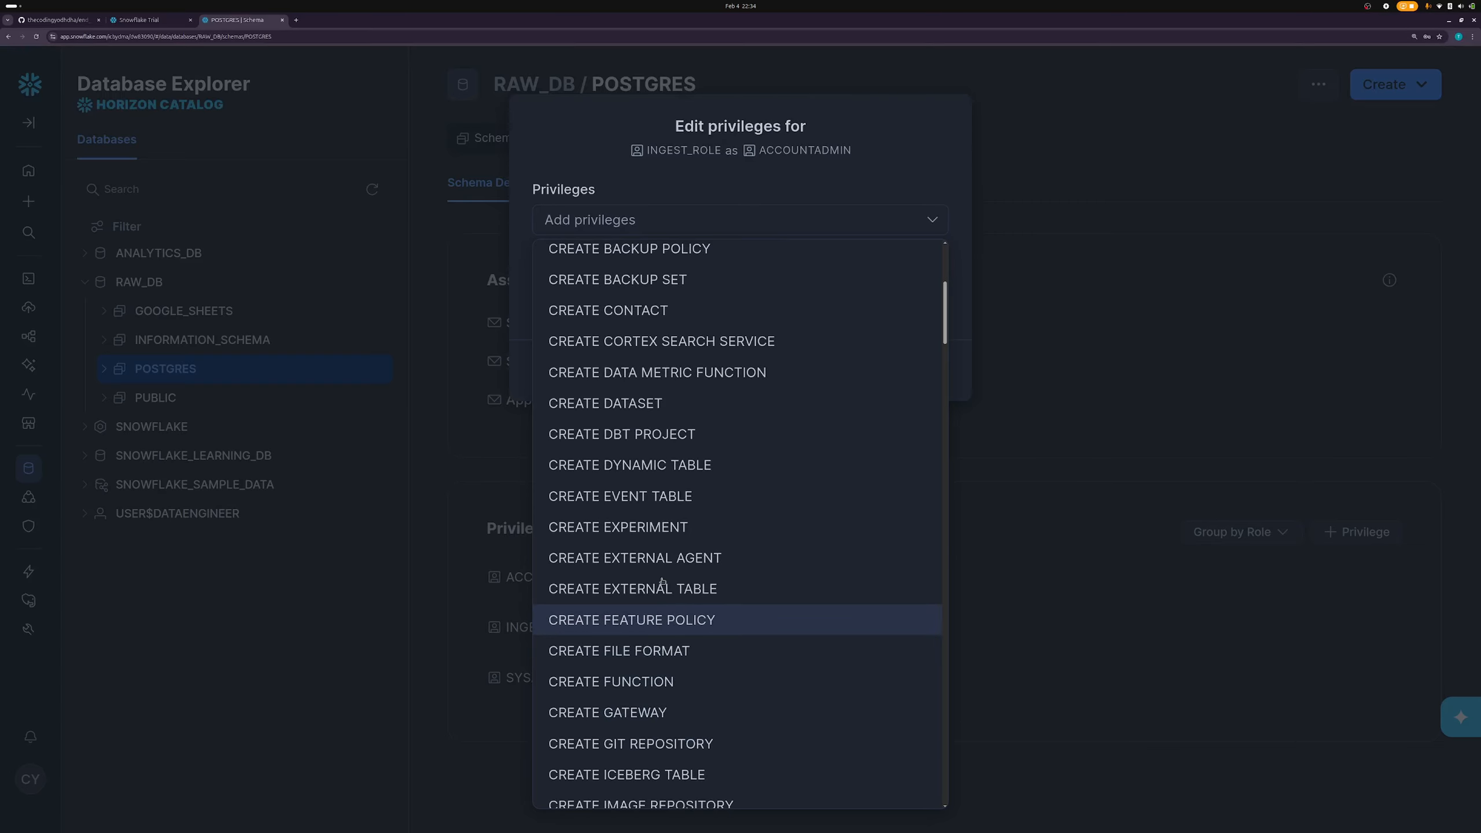
scroll(663, 582, up, 6)
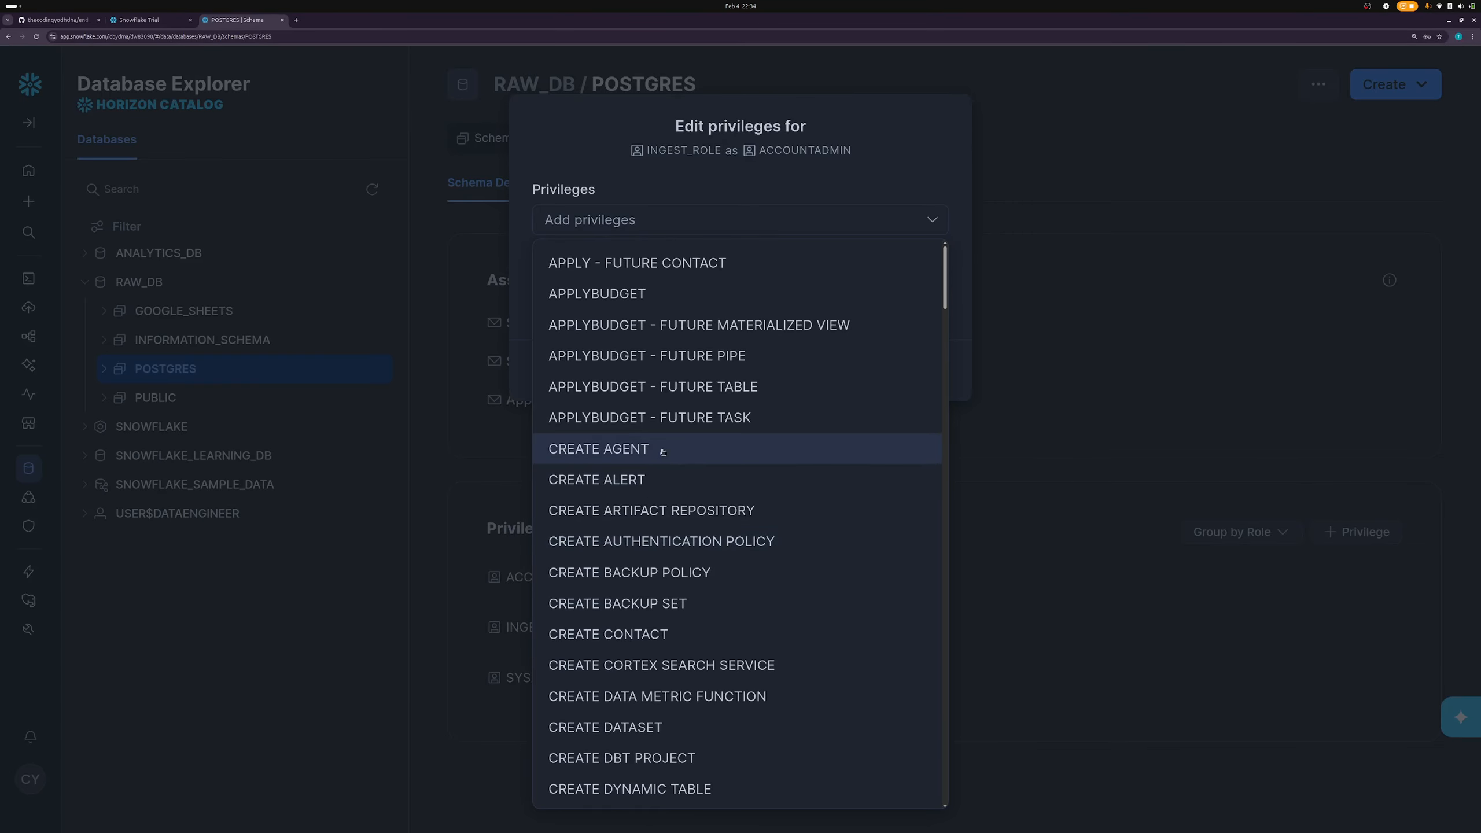
scroll(663, 451, down, 15)
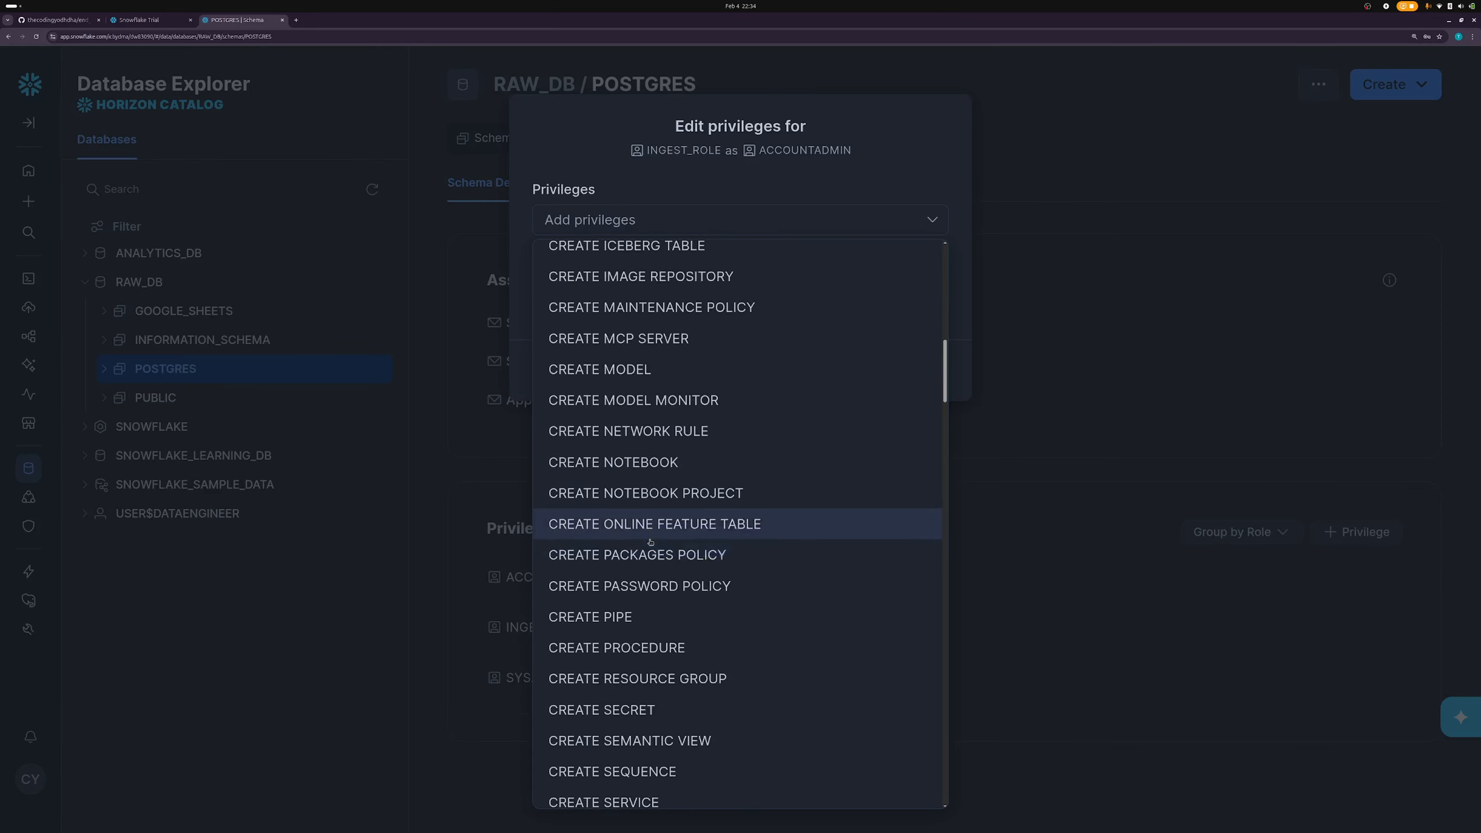
scroll(652, 571, down, 9)
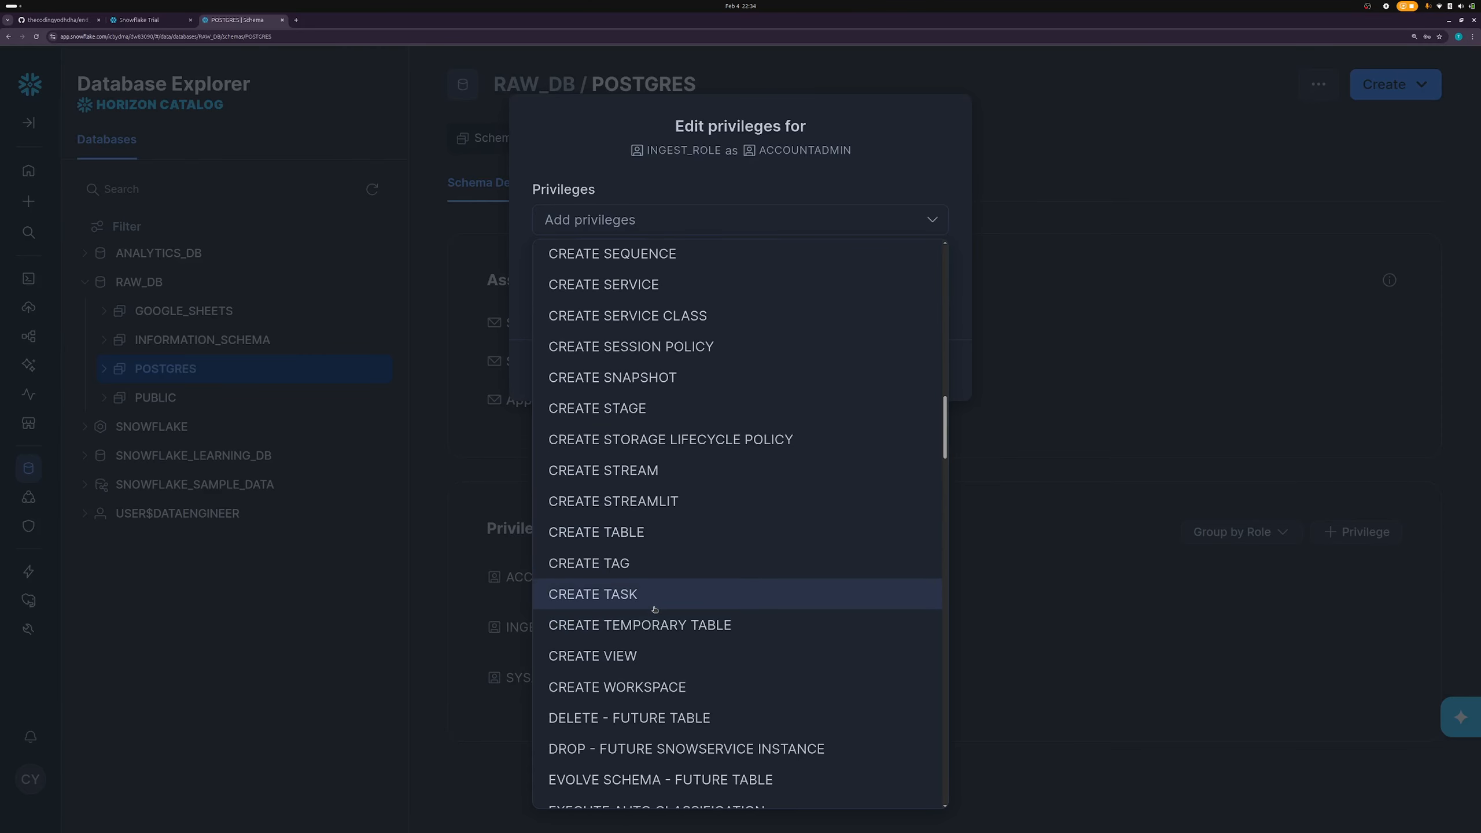
click(688, 534)
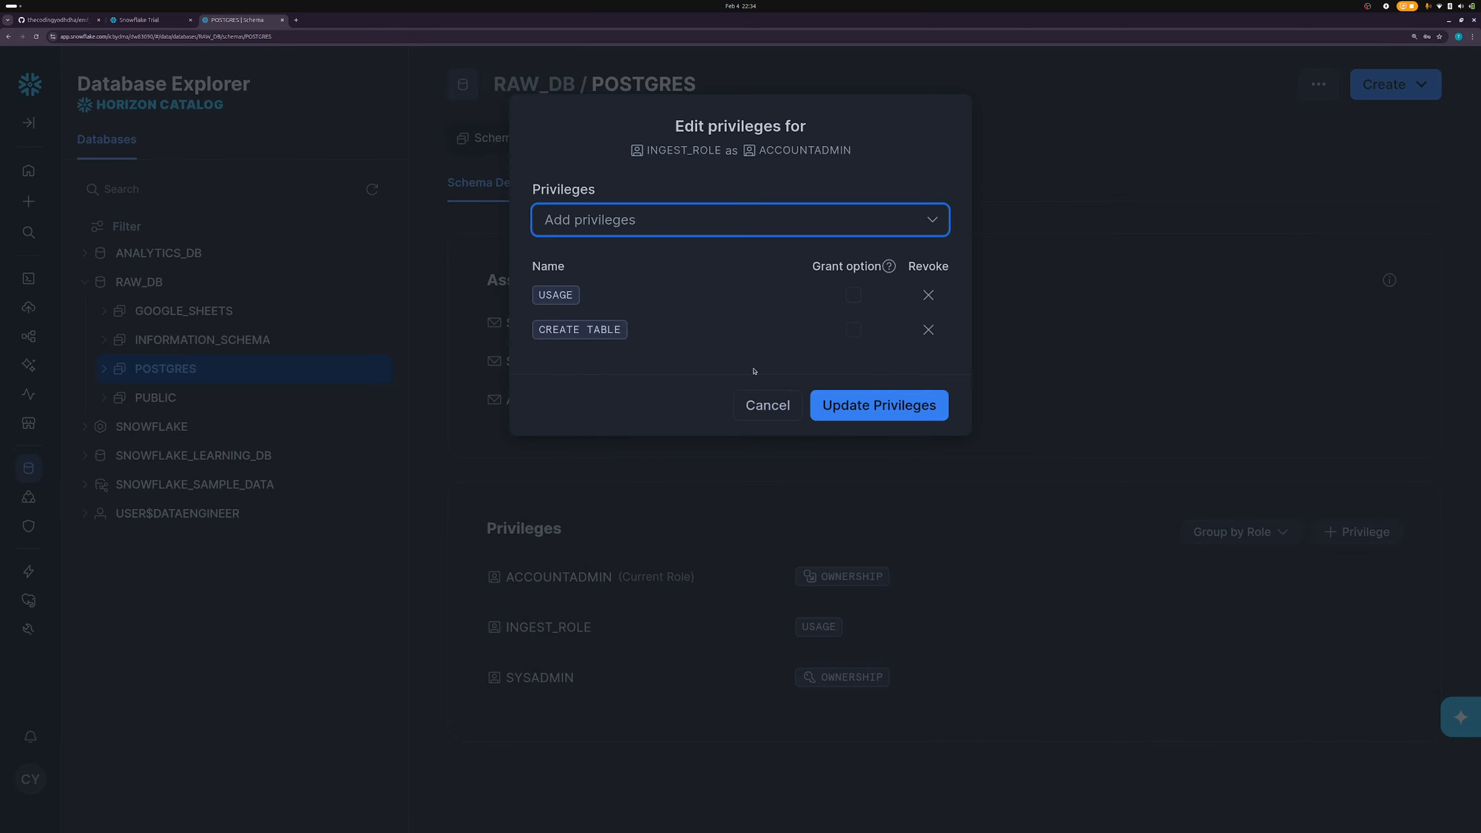
click(883, 409)
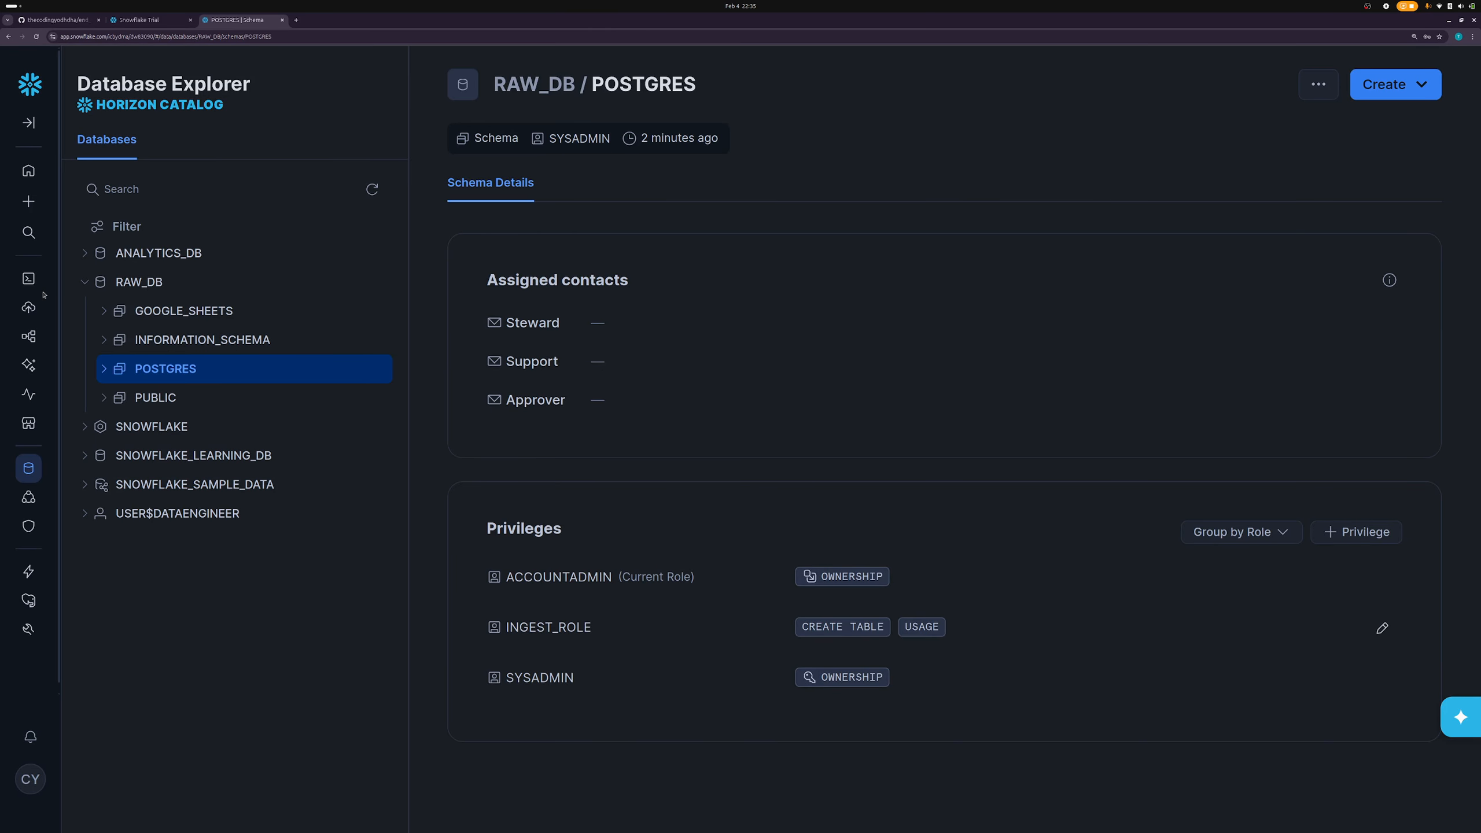
- Return to Workspaces and reopen the prep.sql worksheet
mouse_move(32, 281)
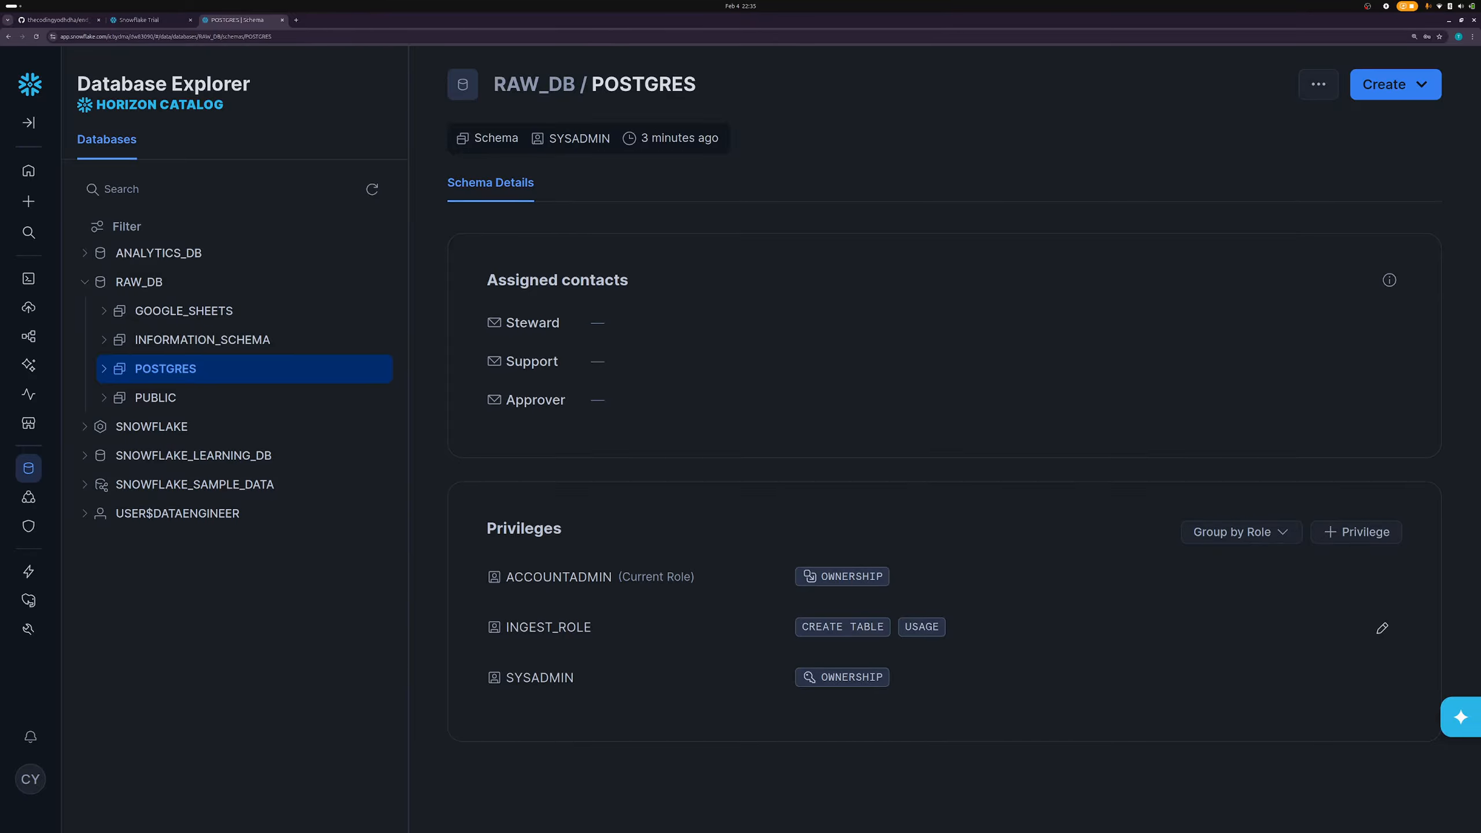
click(97, 278)
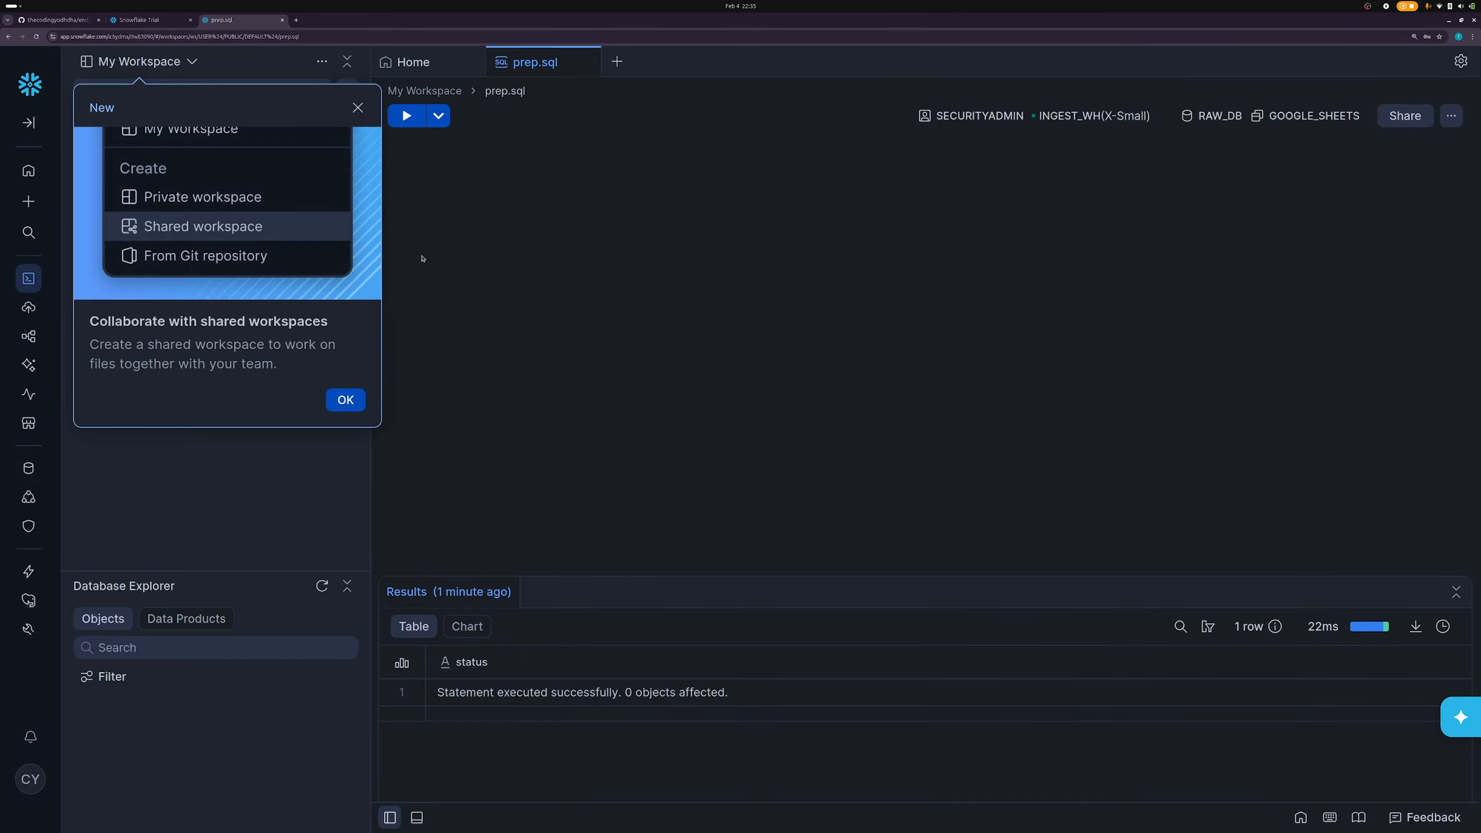
- Paste the MELTANO_USER creation block at line 35 and run CREATE USER for MELTANO_USER
click(651, 497)
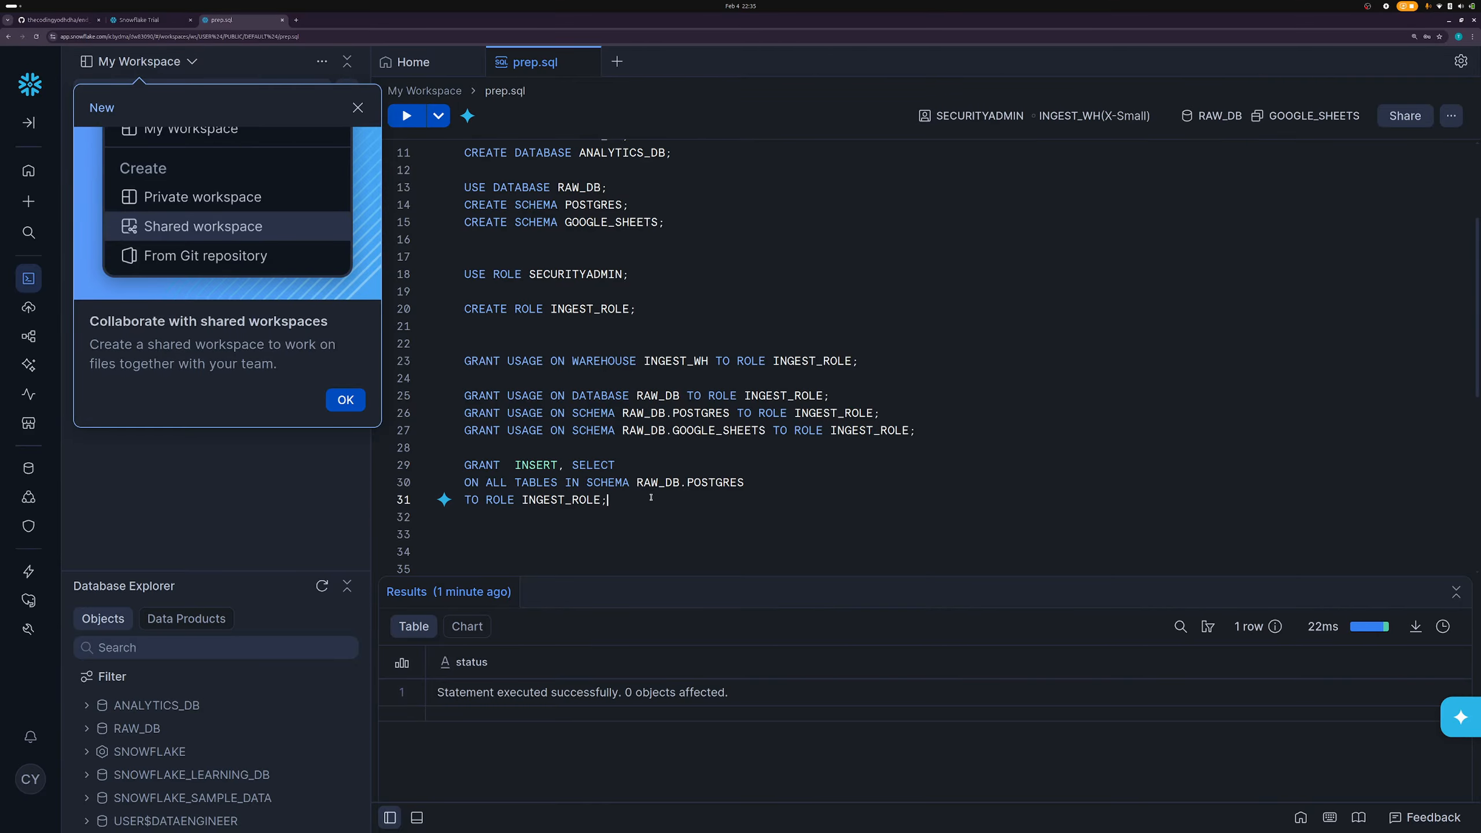
key(Return)
key(Return)
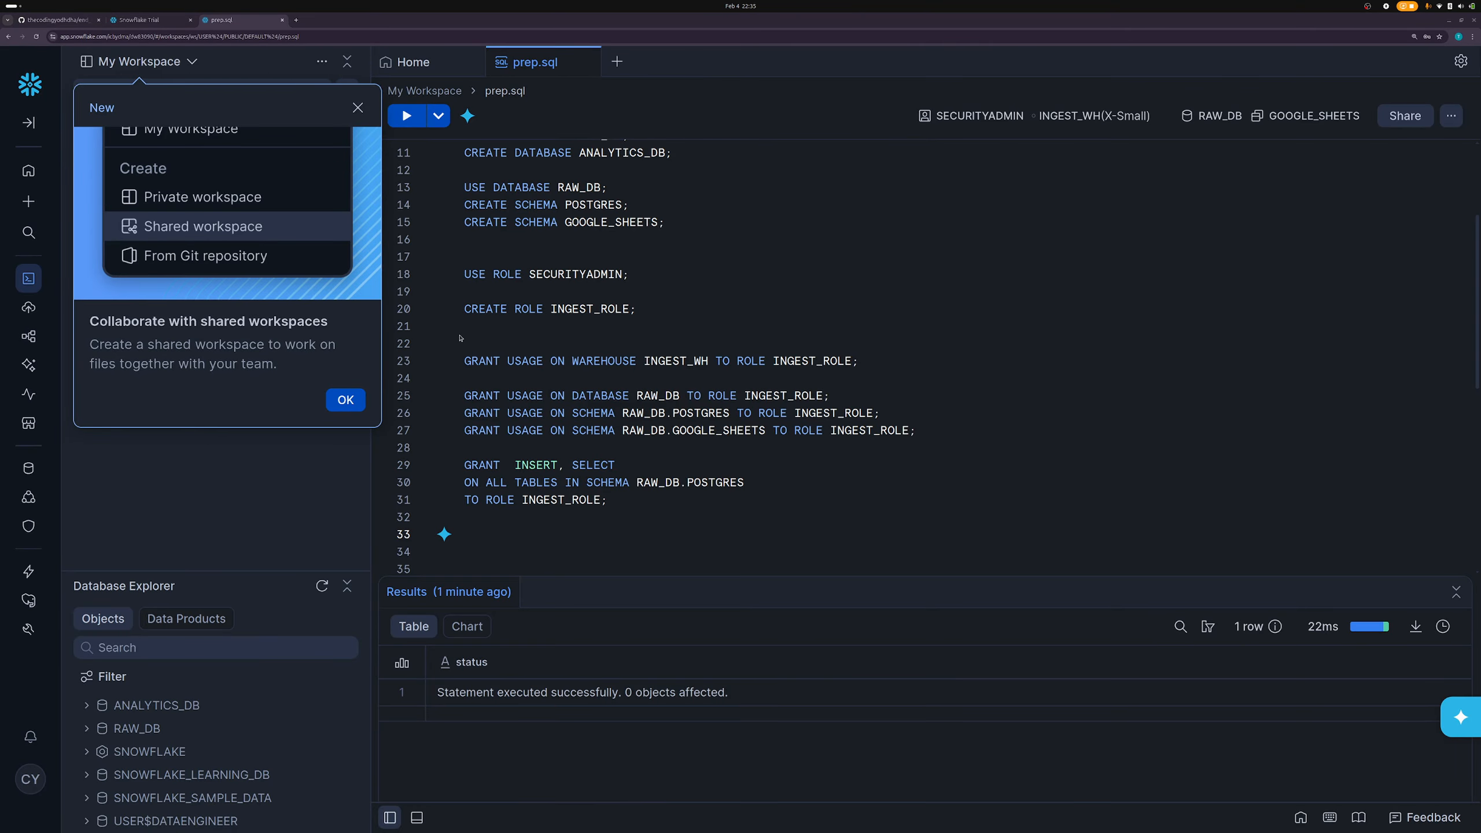
click(687, 565)
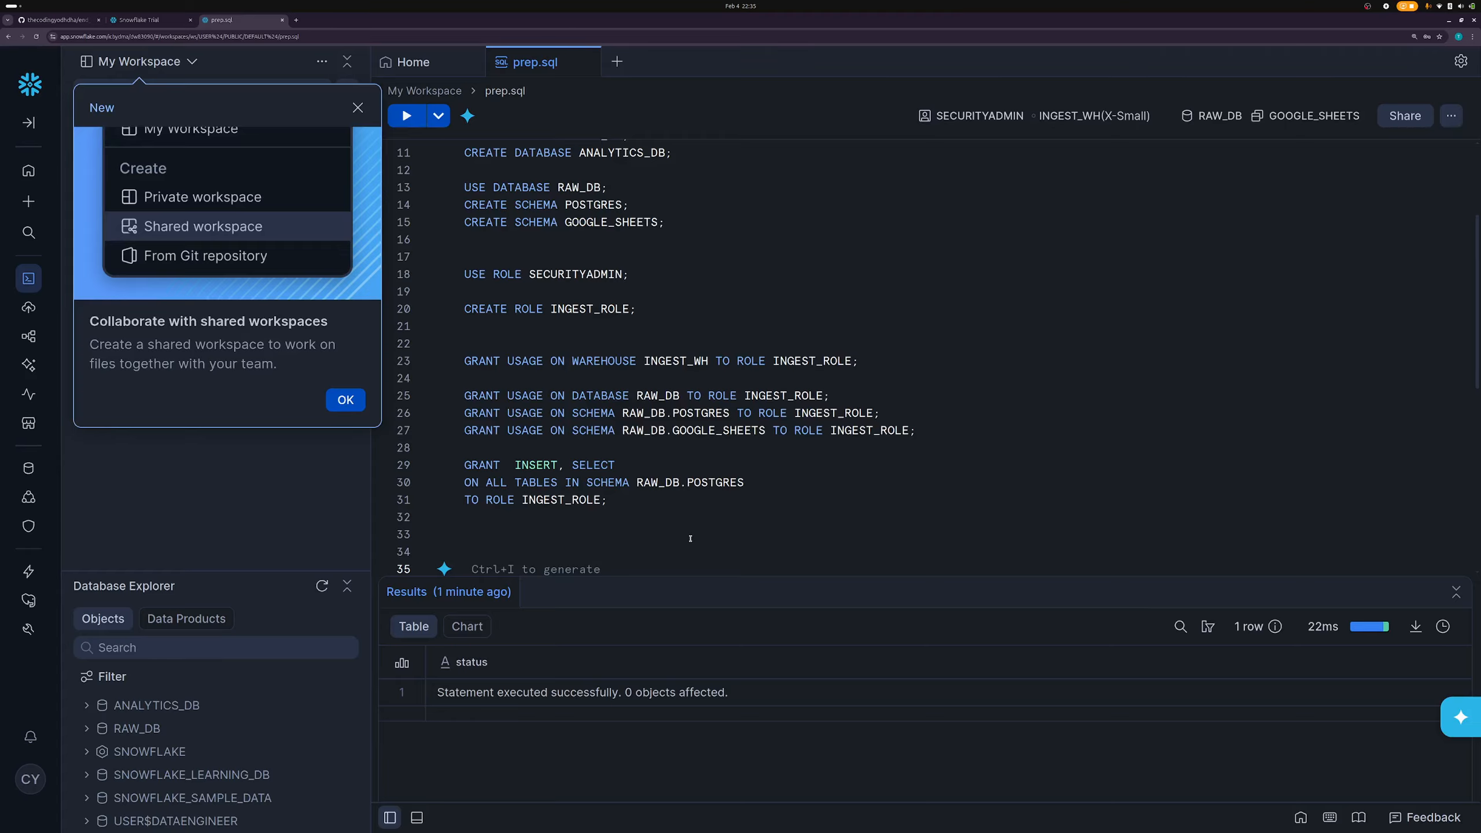
key(ctrl+v)
scroll(566, 291, down, 3)
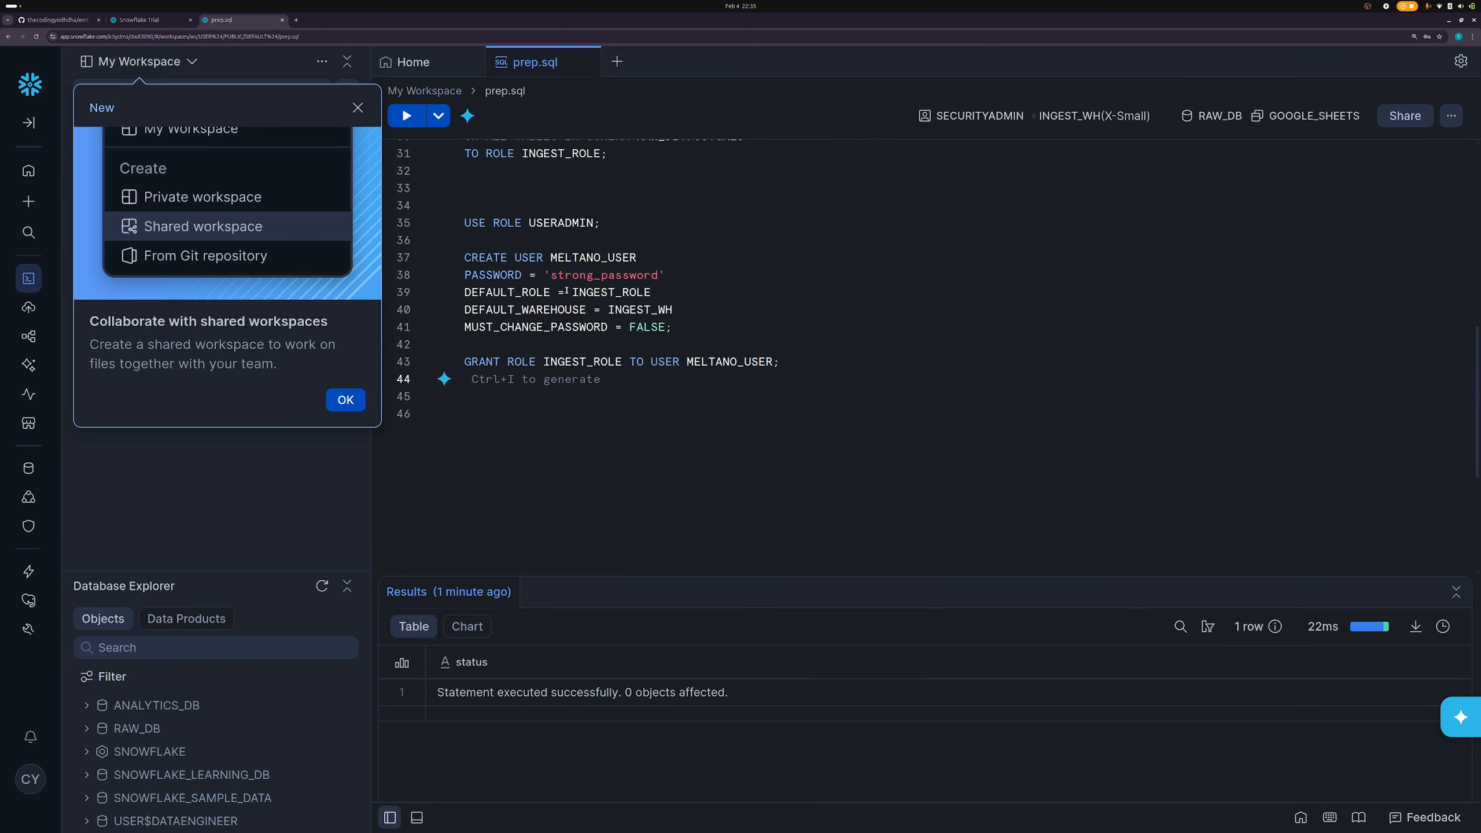
click(535, 258)
key(ctrl+Return)
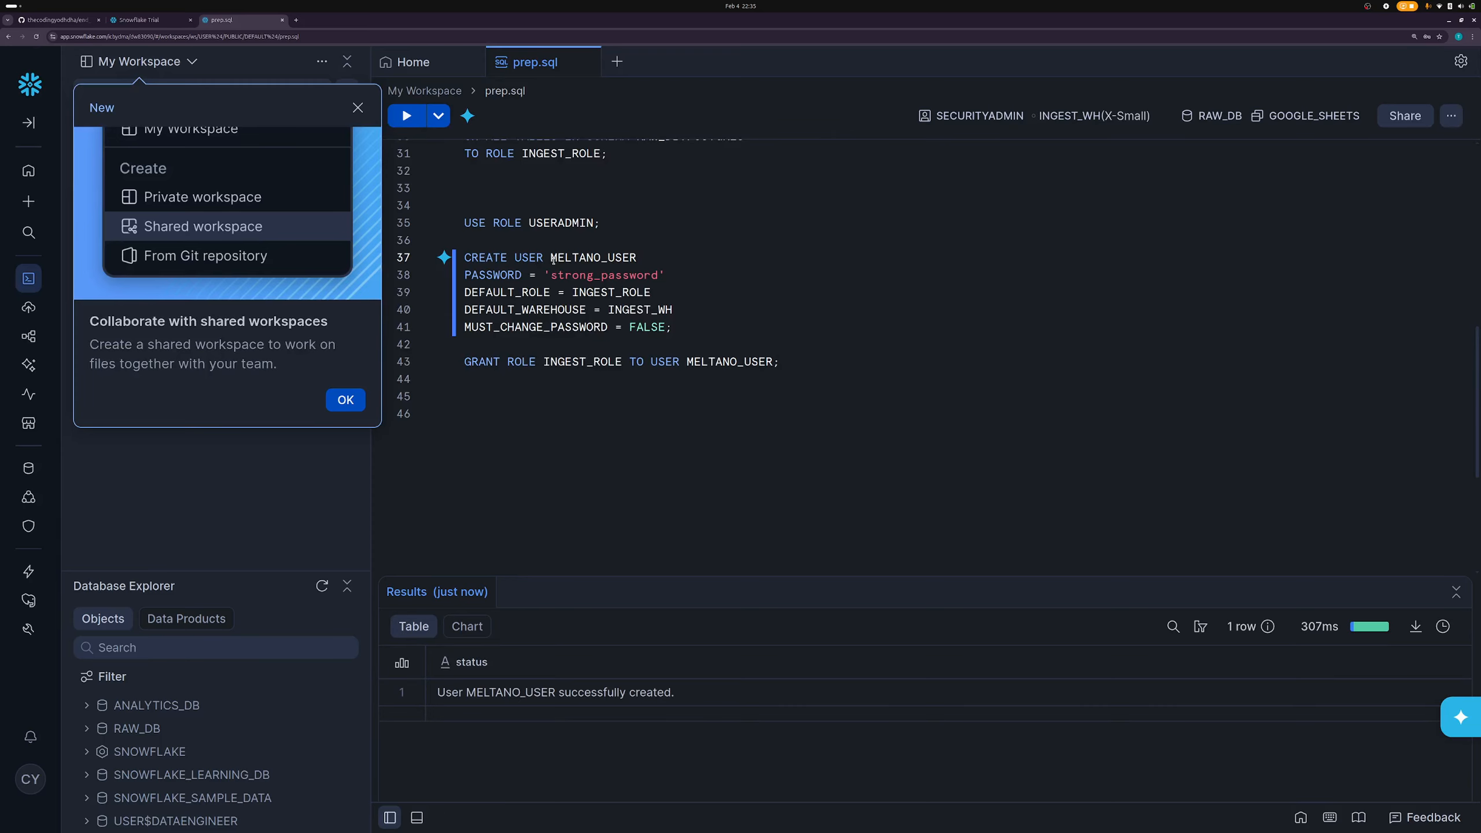
- Begin a 'drop user' statement on empty line 36 above the CREATE USER block
double_click(512, 277)
double_click(632, 273)
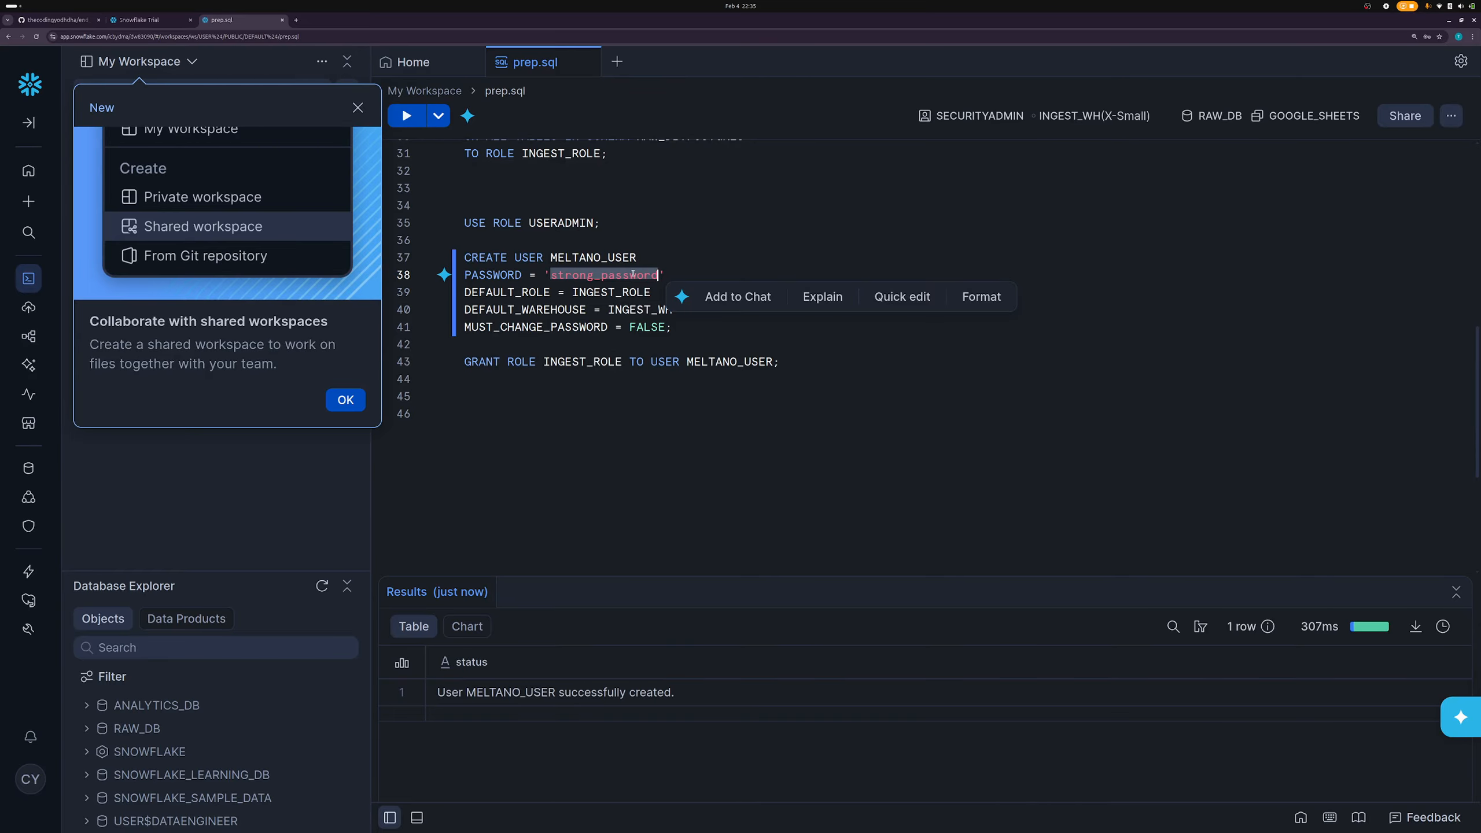
click(519, 265)
click(526, 247)
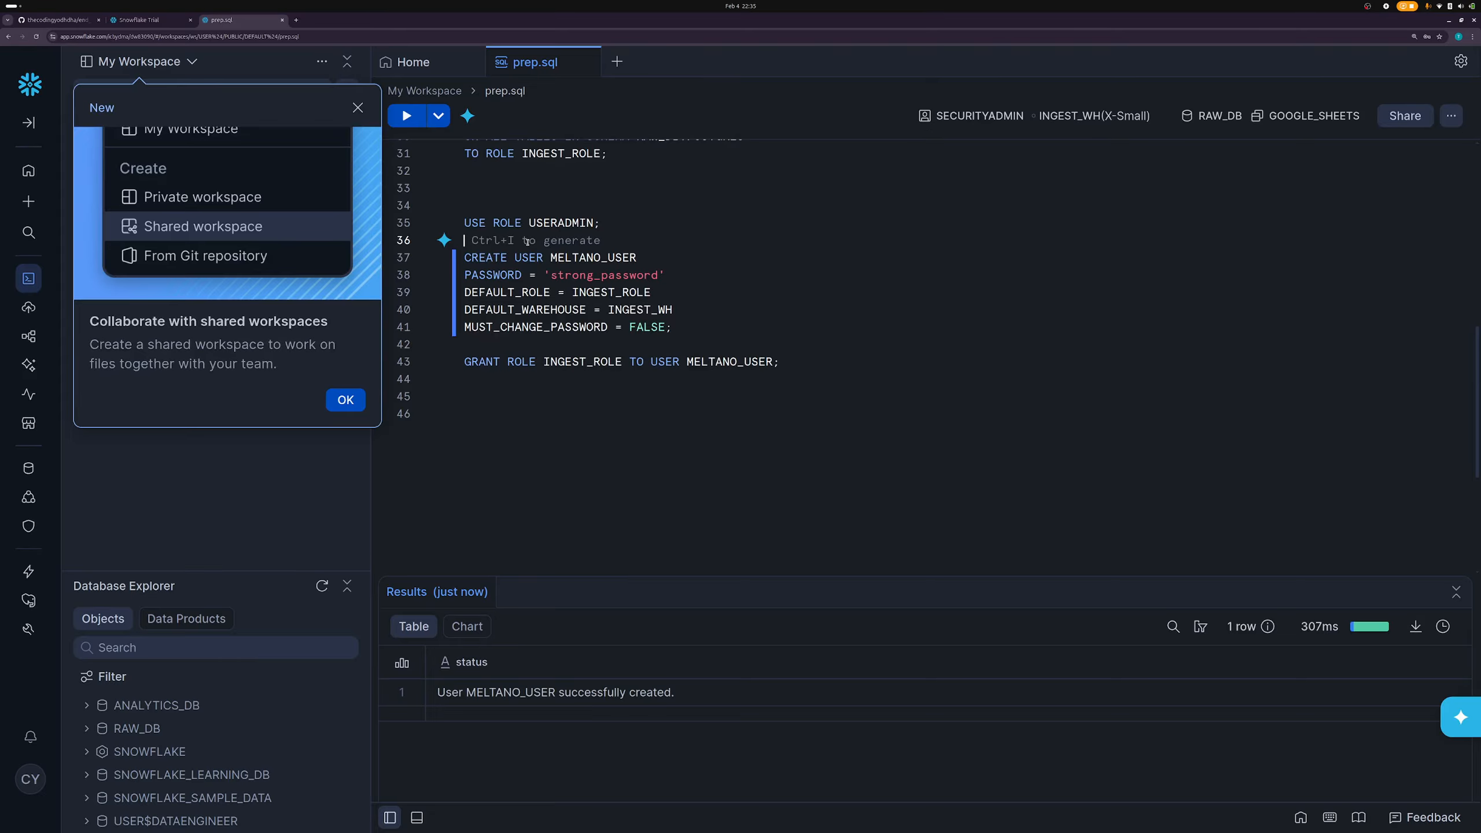
text(drop use)
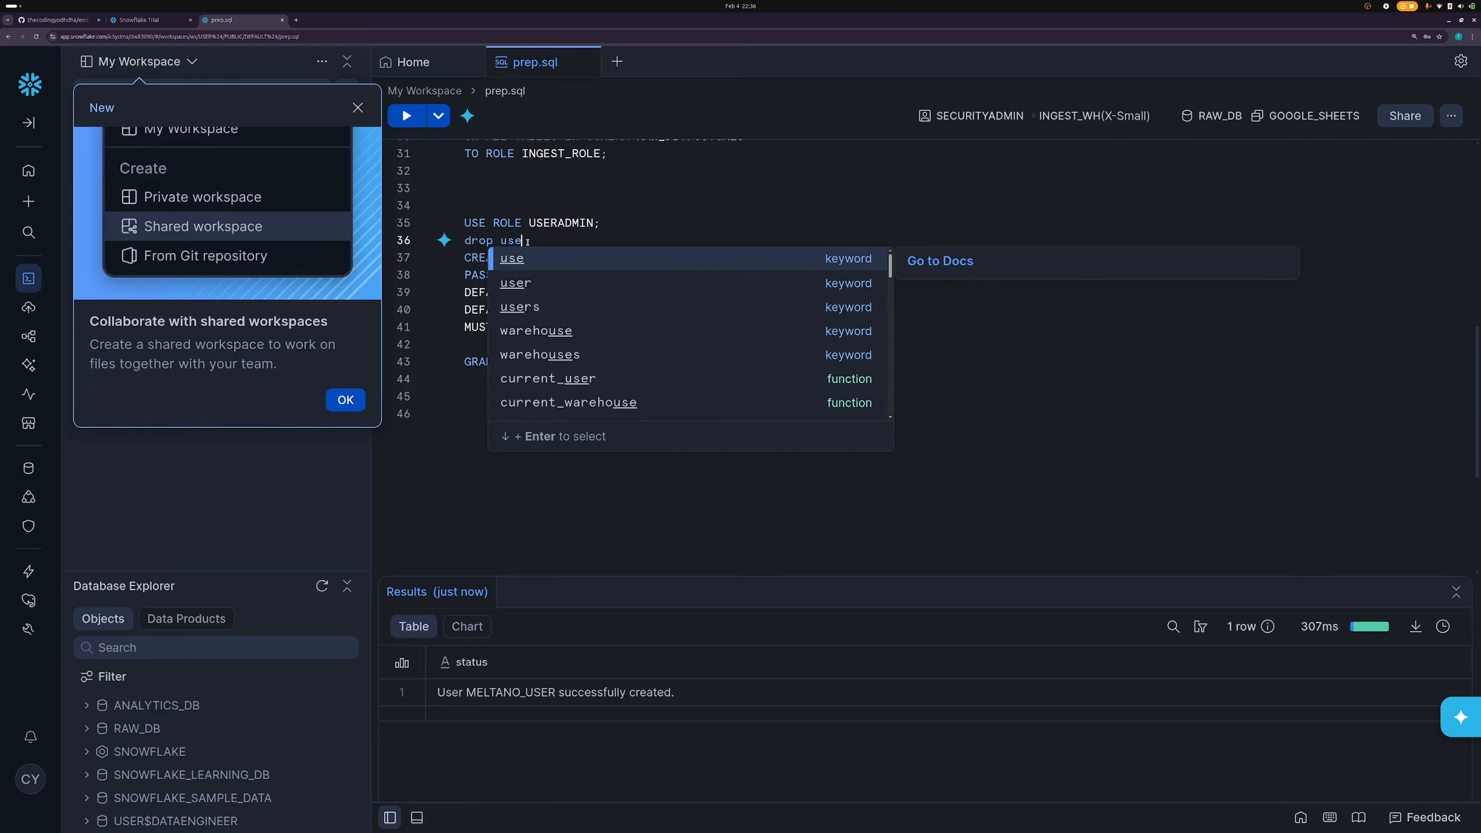
text(r)
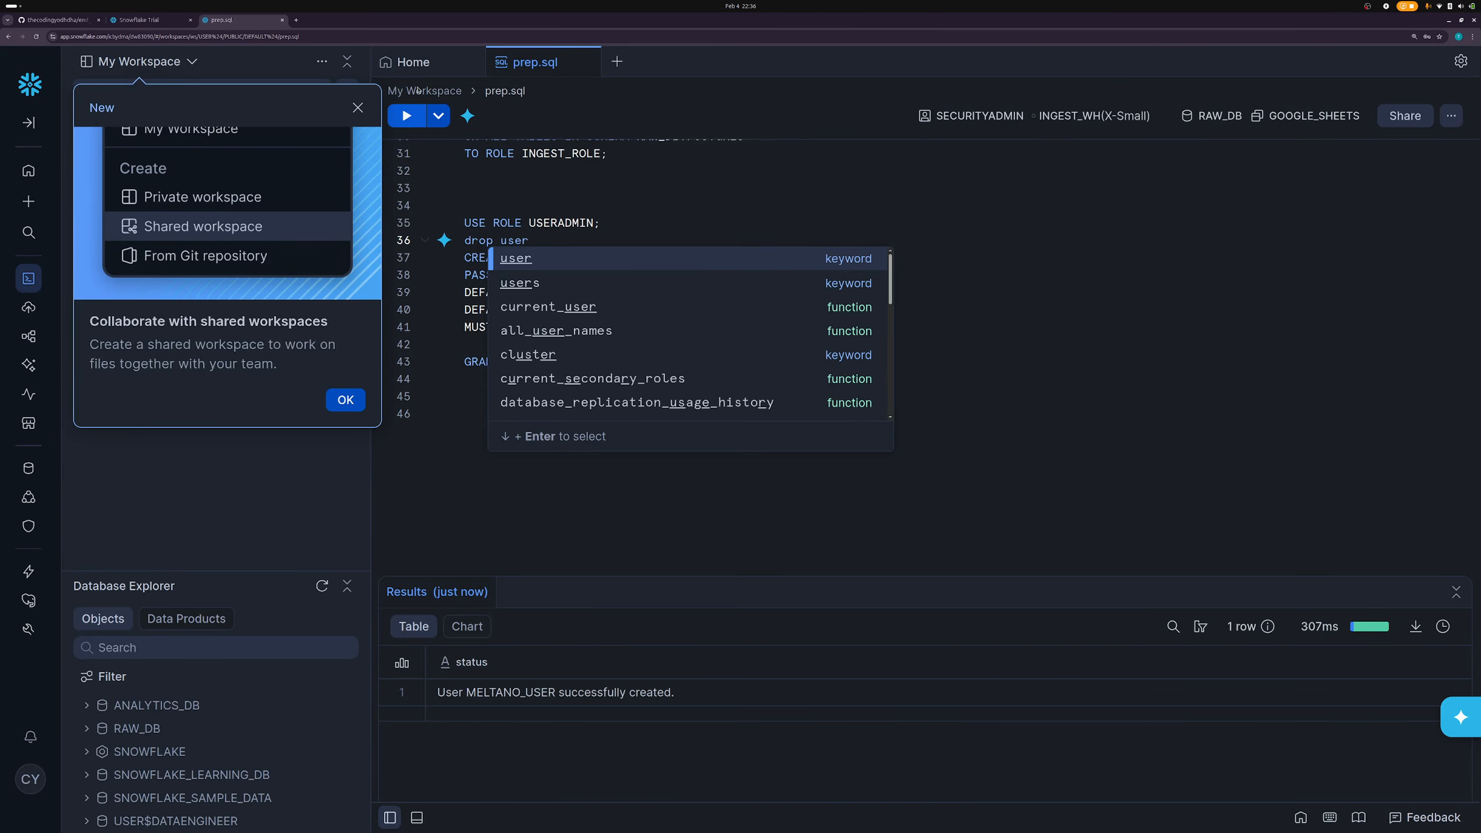
- Detach the prep.sql worksheet into its own window, then dock it back into the main window
drag(261, 22, 0, 252)
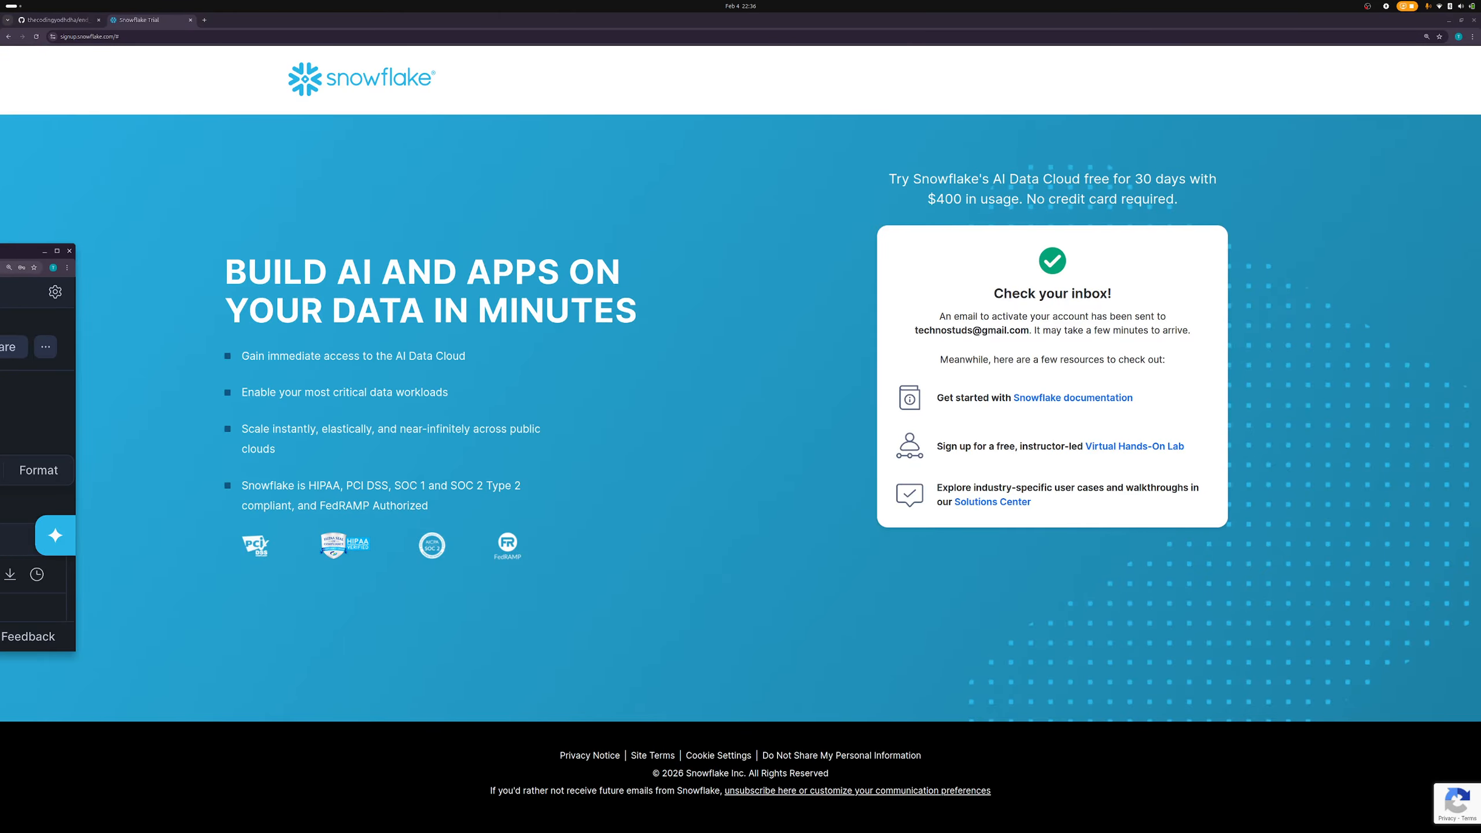
drag(0, 252, 206, 24)
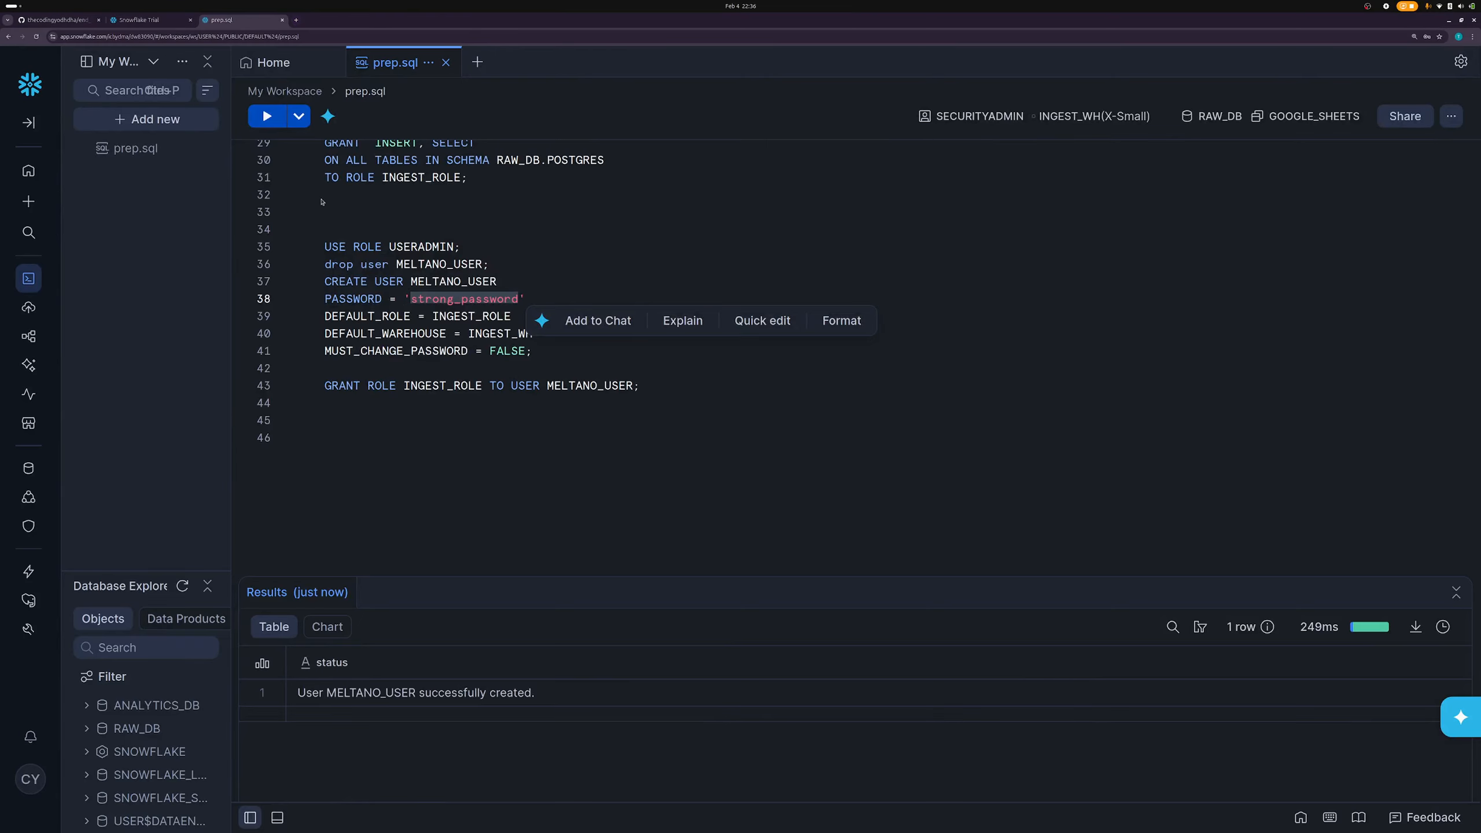
- Delete the 'drop user MELTANO_USER;' line from prep.sql
double_click(499, 300)
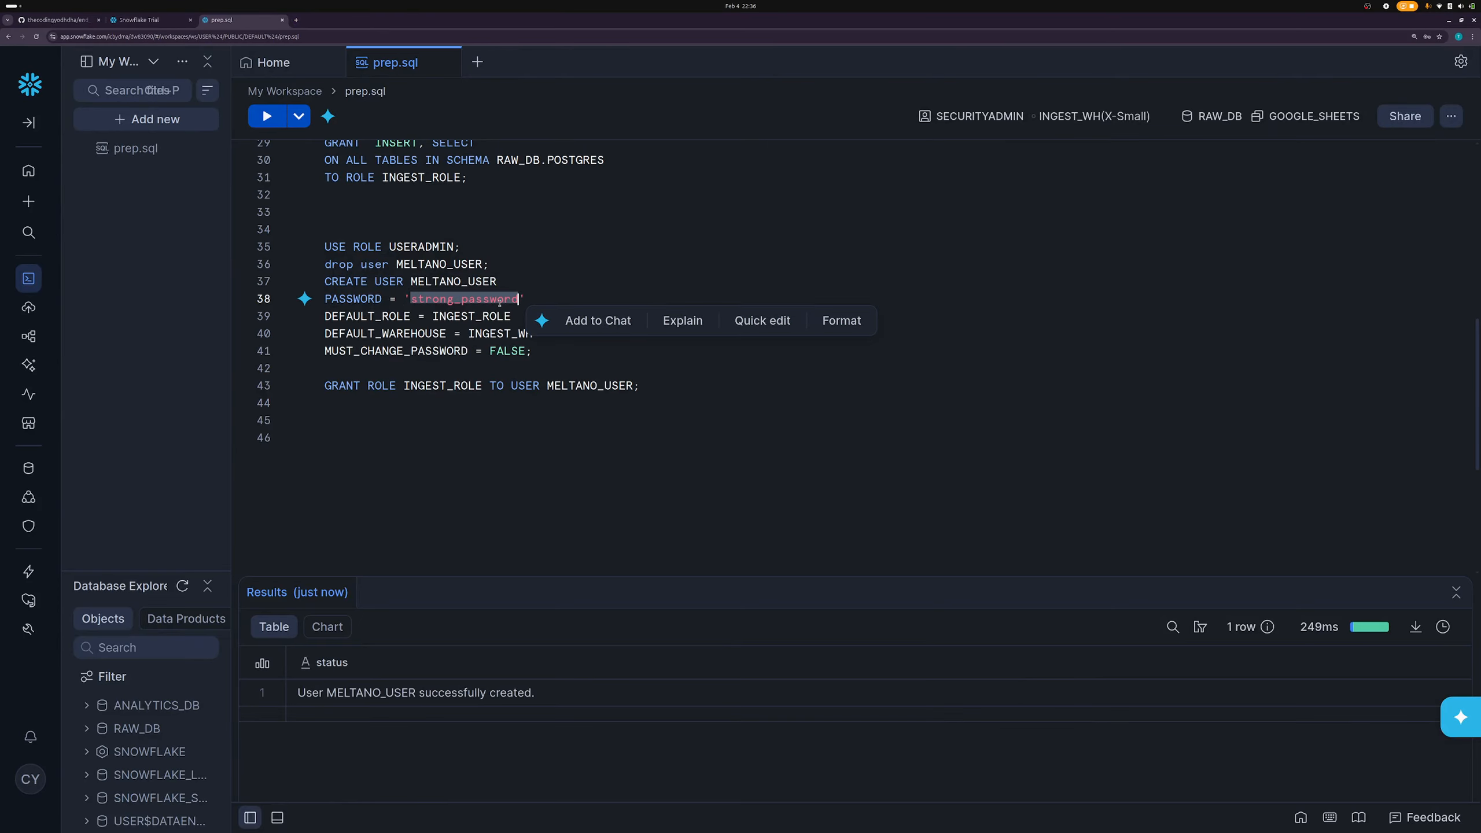
triple_click(486, 263)
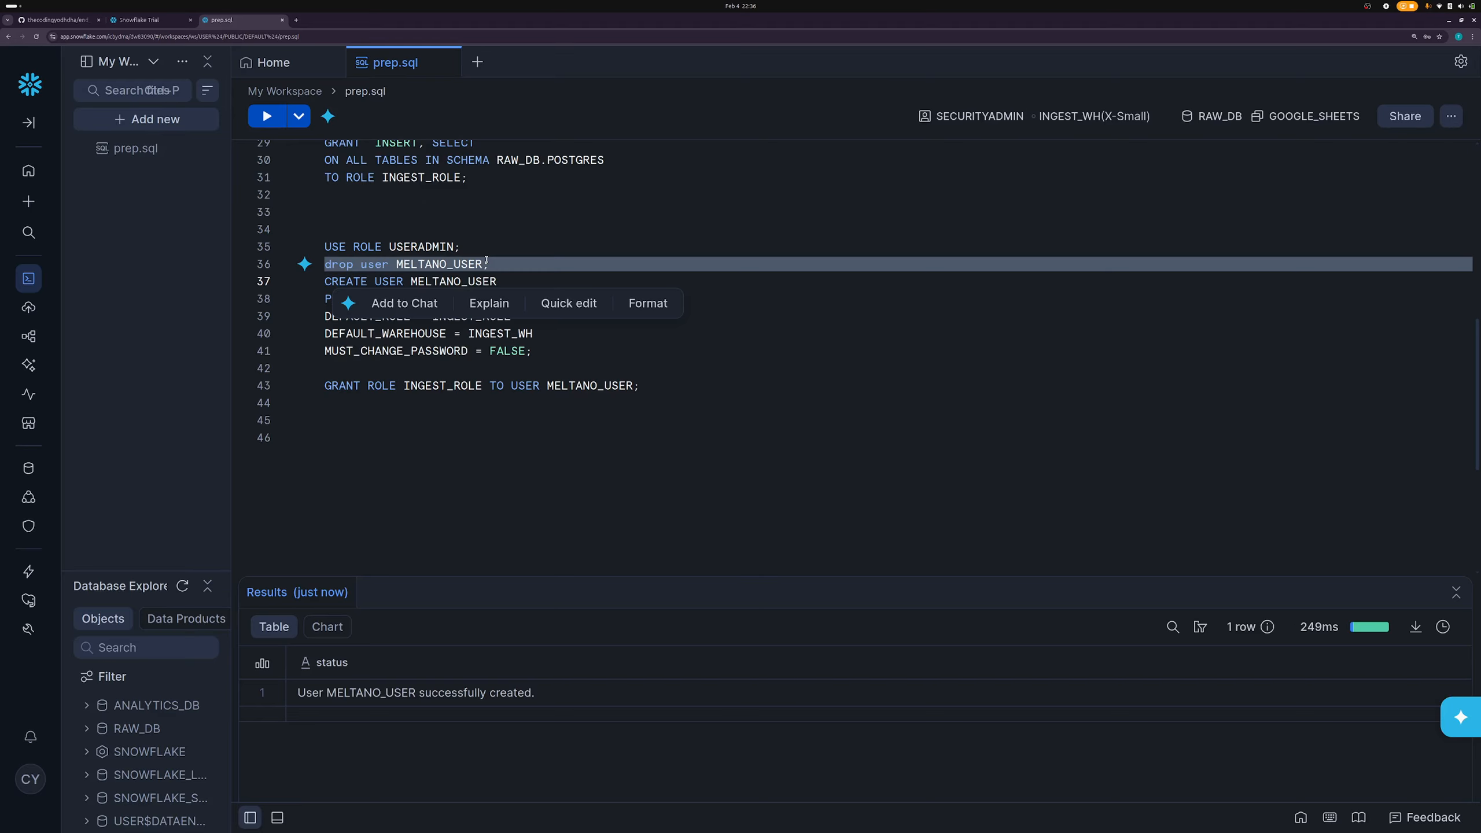
key(BackSpace)
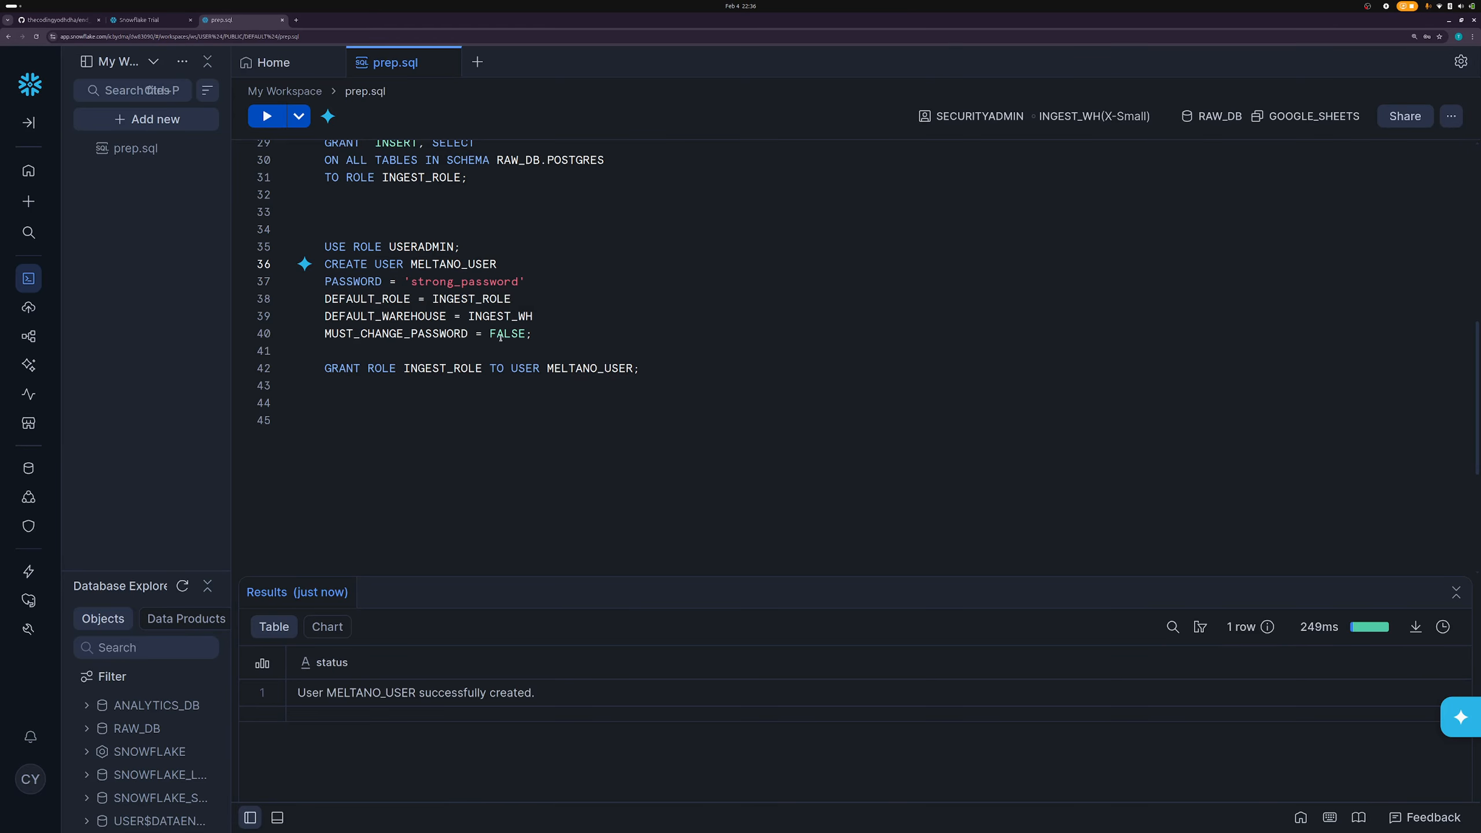
- Review the user's PASSWORD setting, default role INGEST_ROLE and default warehouse INGEST_WH
double_click(500, 282)
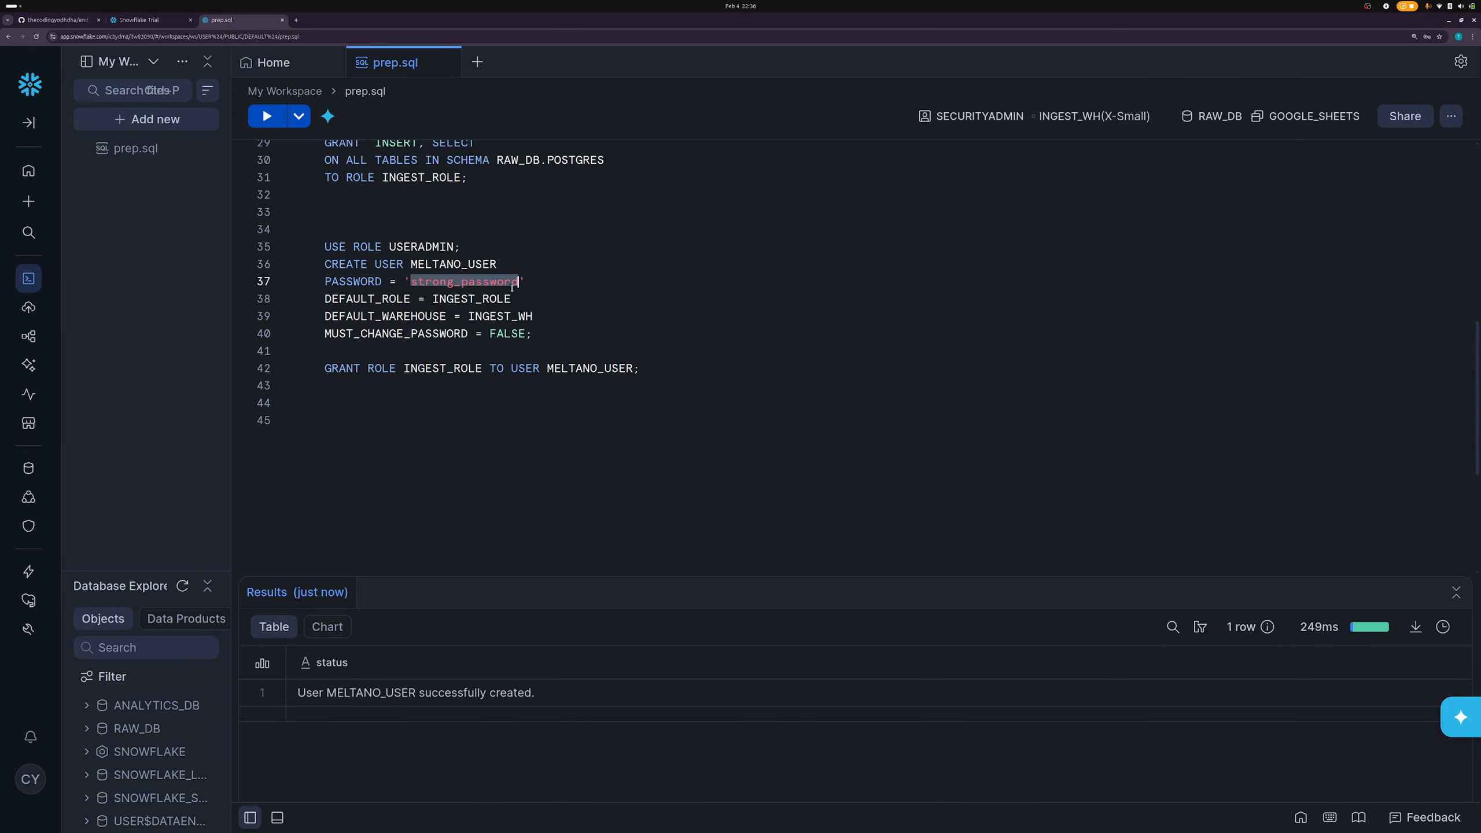
click(501, 350)
double_click(361, 282)
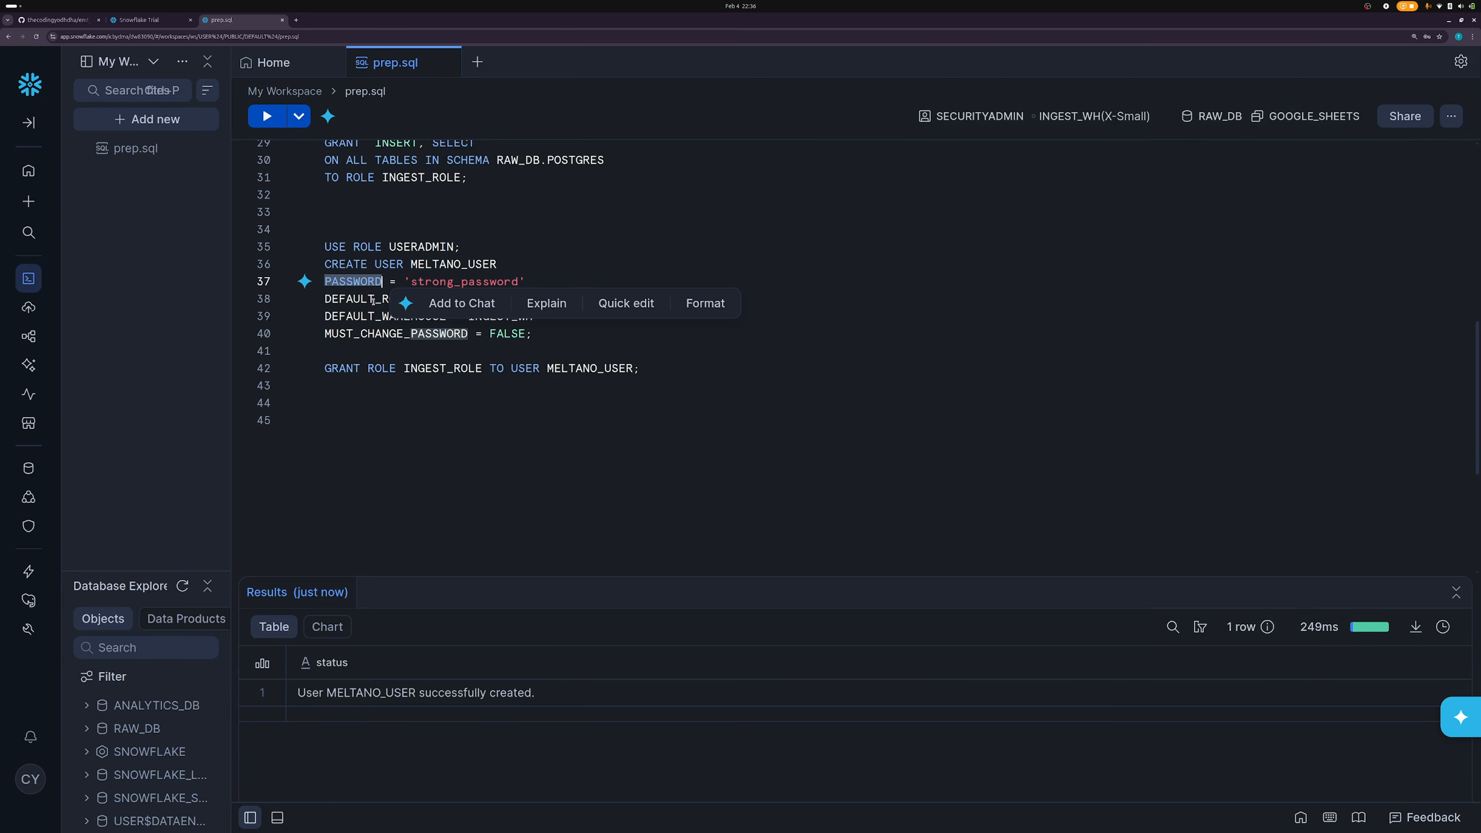
click(373, 300)
double_click(471, 298)
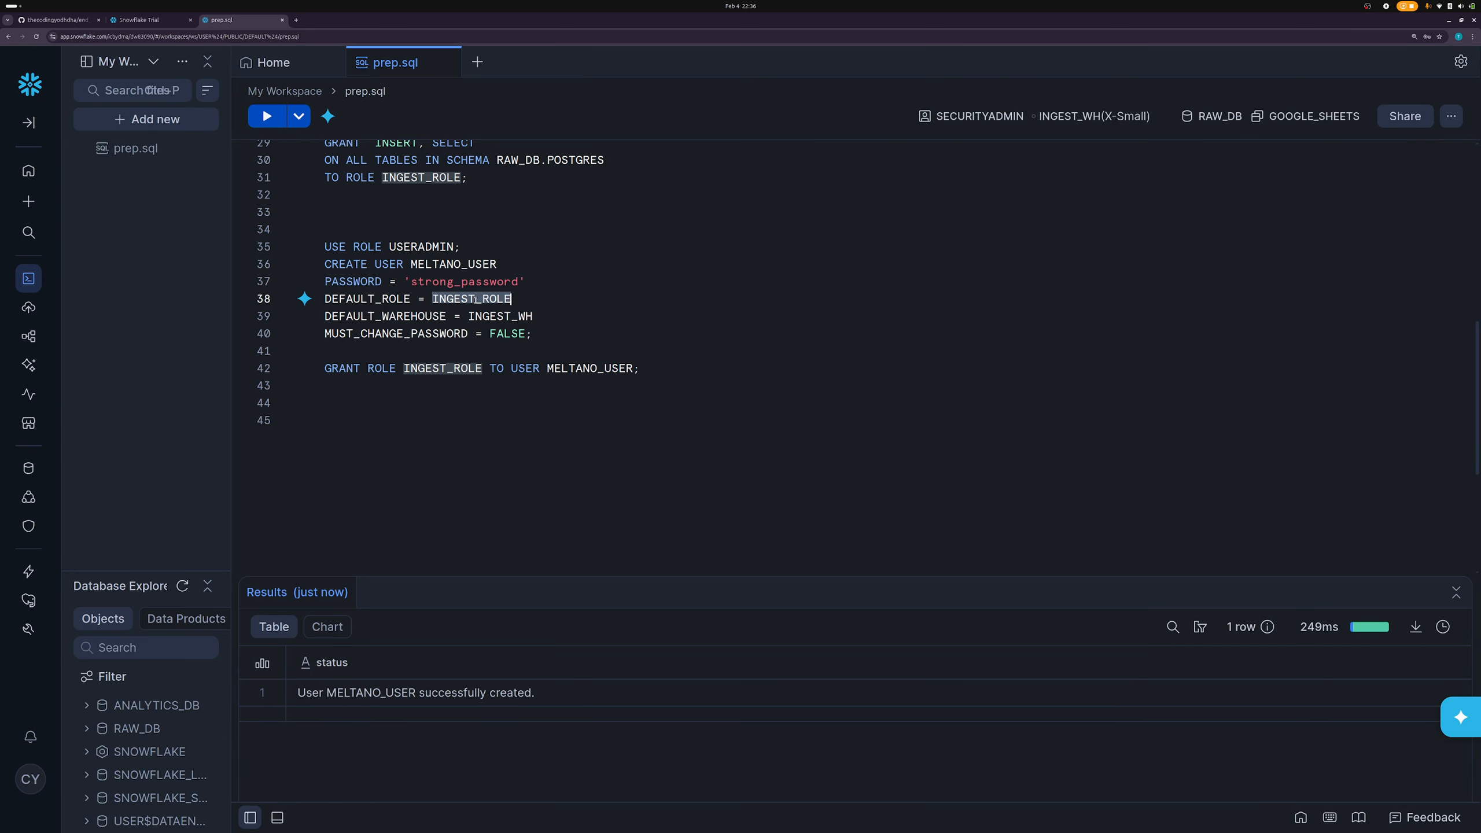
click(452, 178)
click(490, 316)
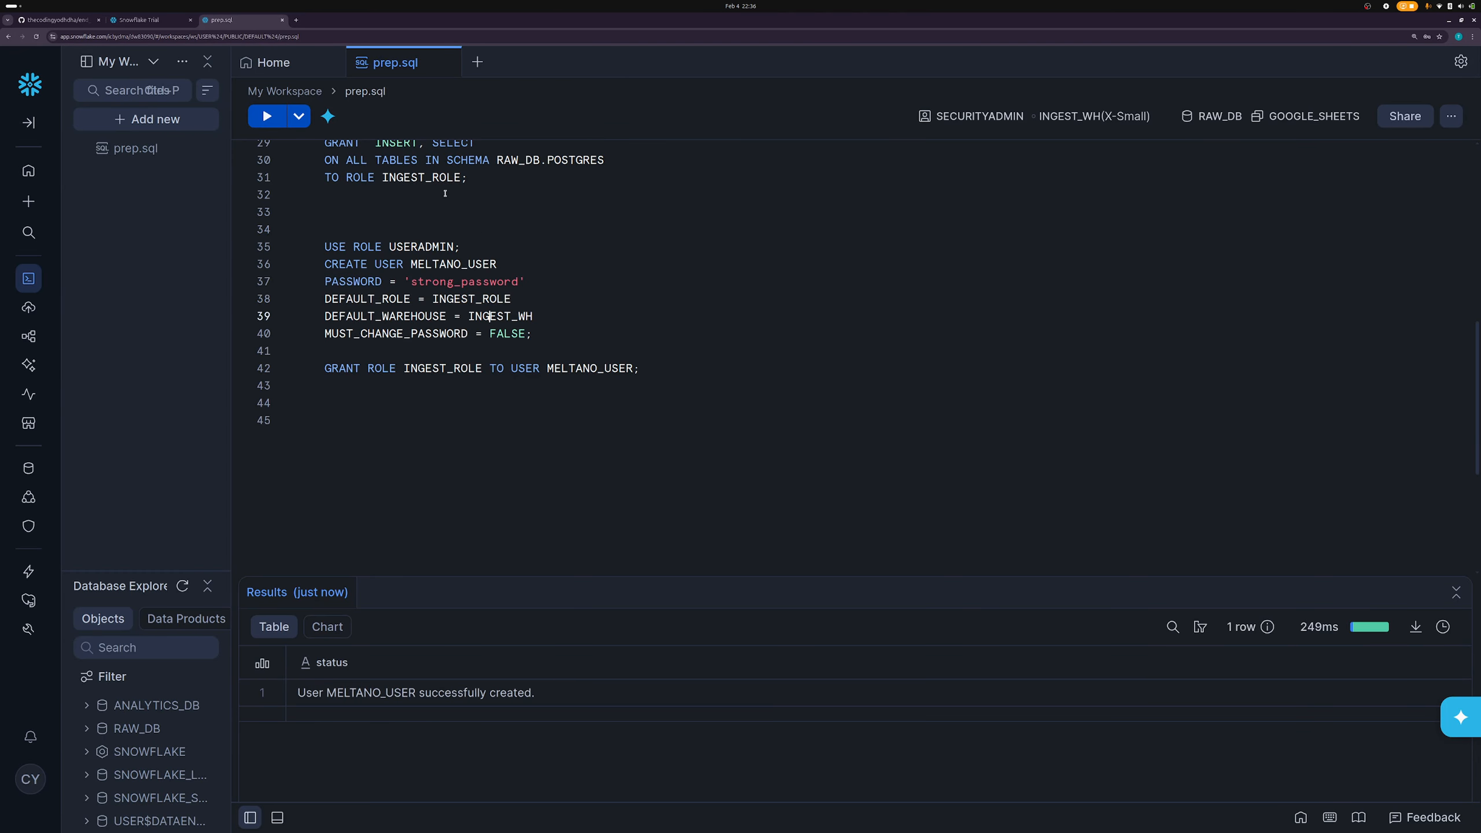
double_click(500, 316)
- Check MUST_CHANGE_PASSWORD = FALSE and put the caret in the GRANT ROLE INGEST_ROLE statement
double_click(396, 333)
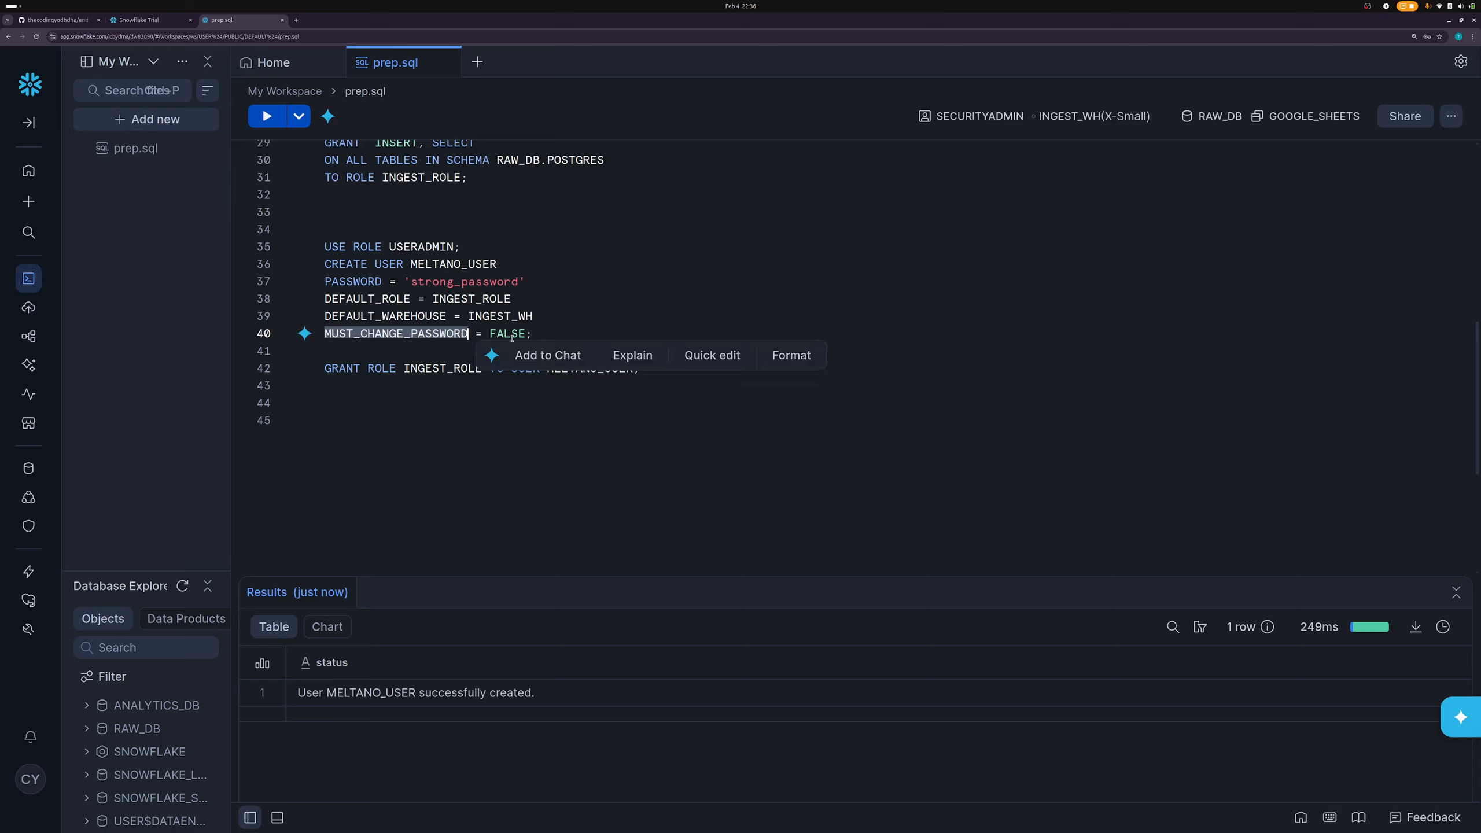
double_click(507, 333)
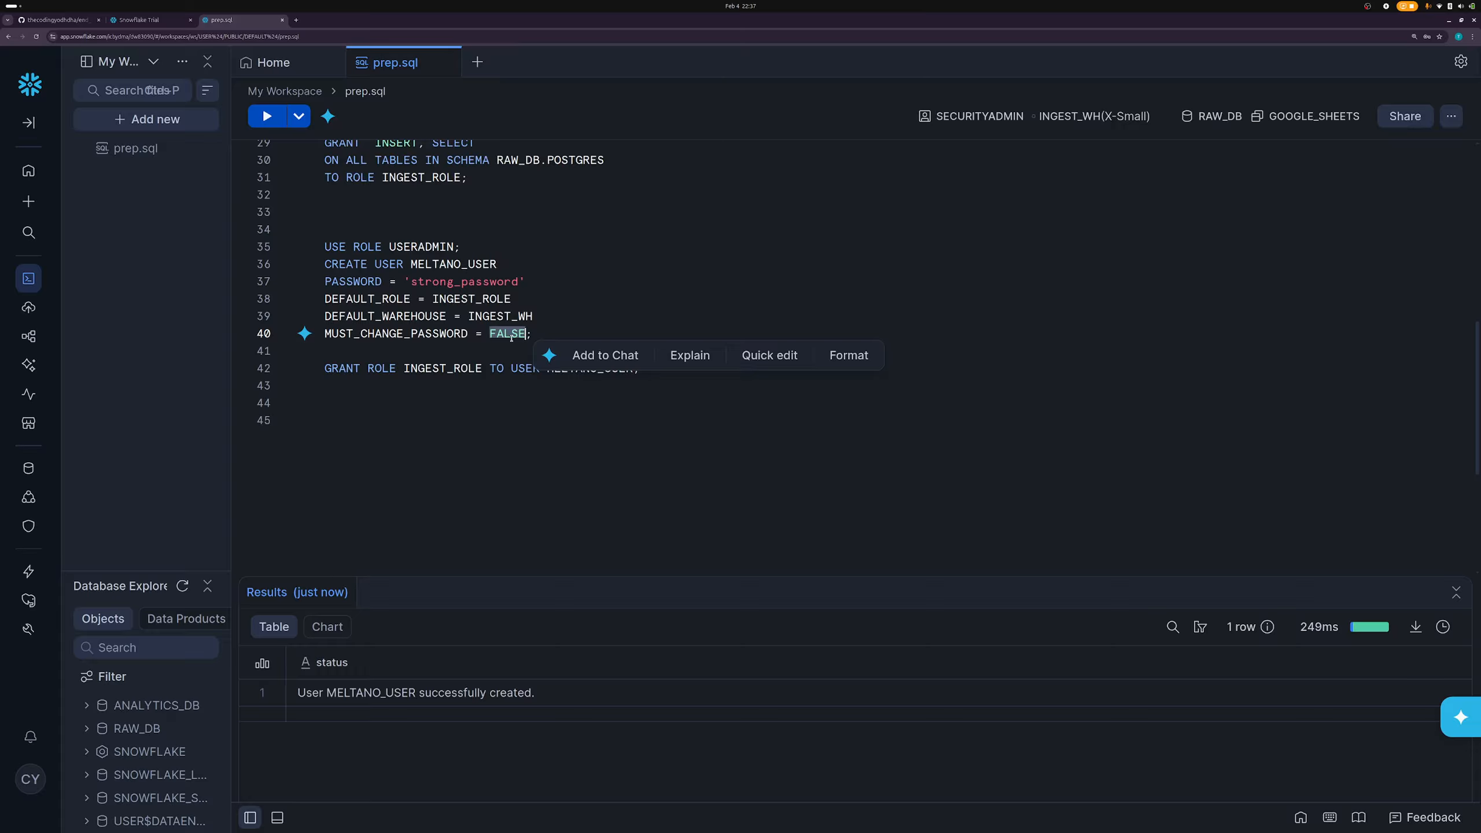
click(511, 335)
double_click(510, 335)
click(419, 368)
double_click(497, 368)
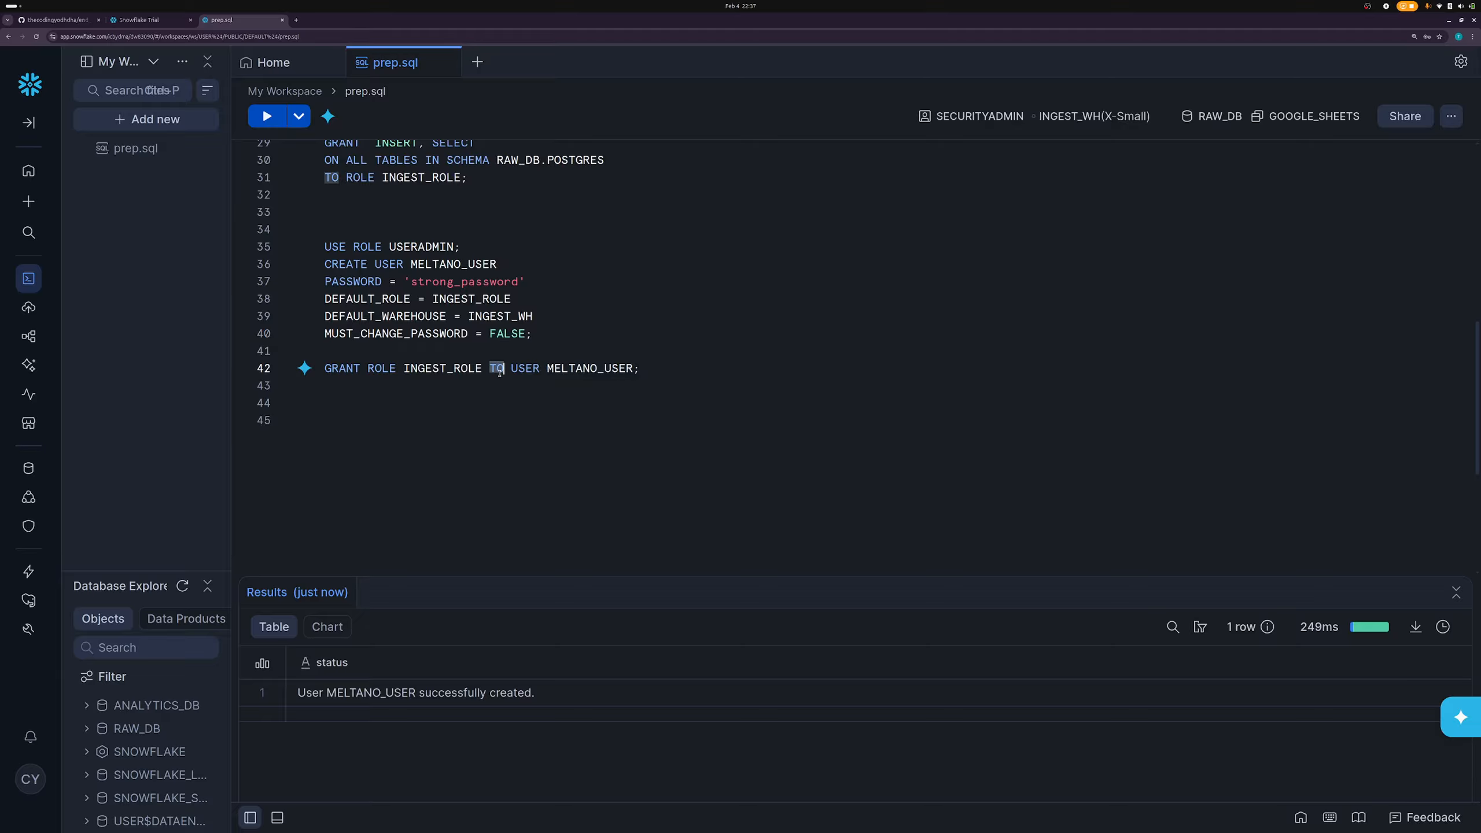
triple_click(499, 371)
click(445, 384)
click(448, 372)
- Execute GRANT ROLE INGEST_ROLE TO USER MELTANO_USER and move to empty line 43
key(ctrl+Return)
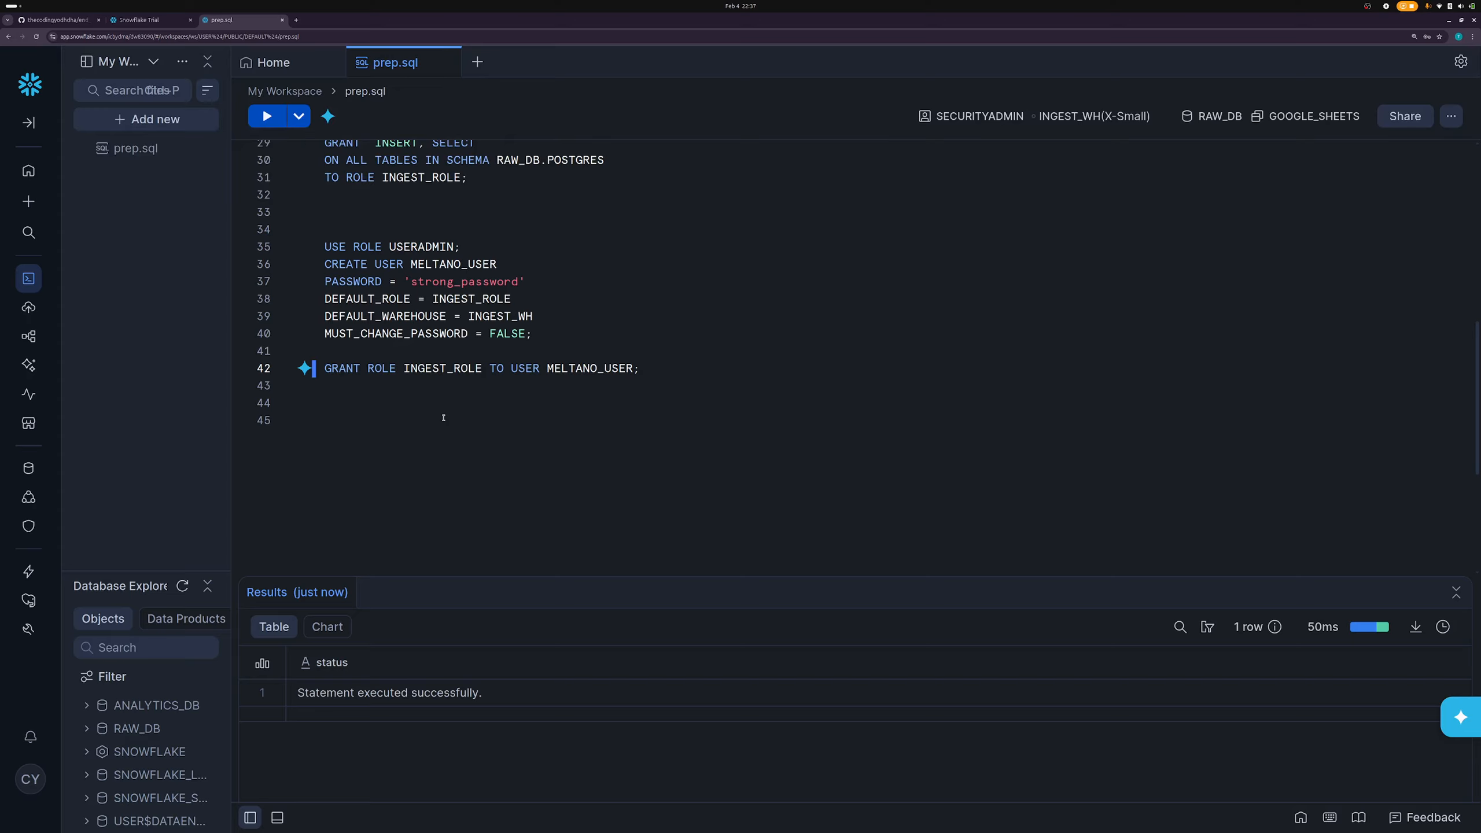
click(447, 368)
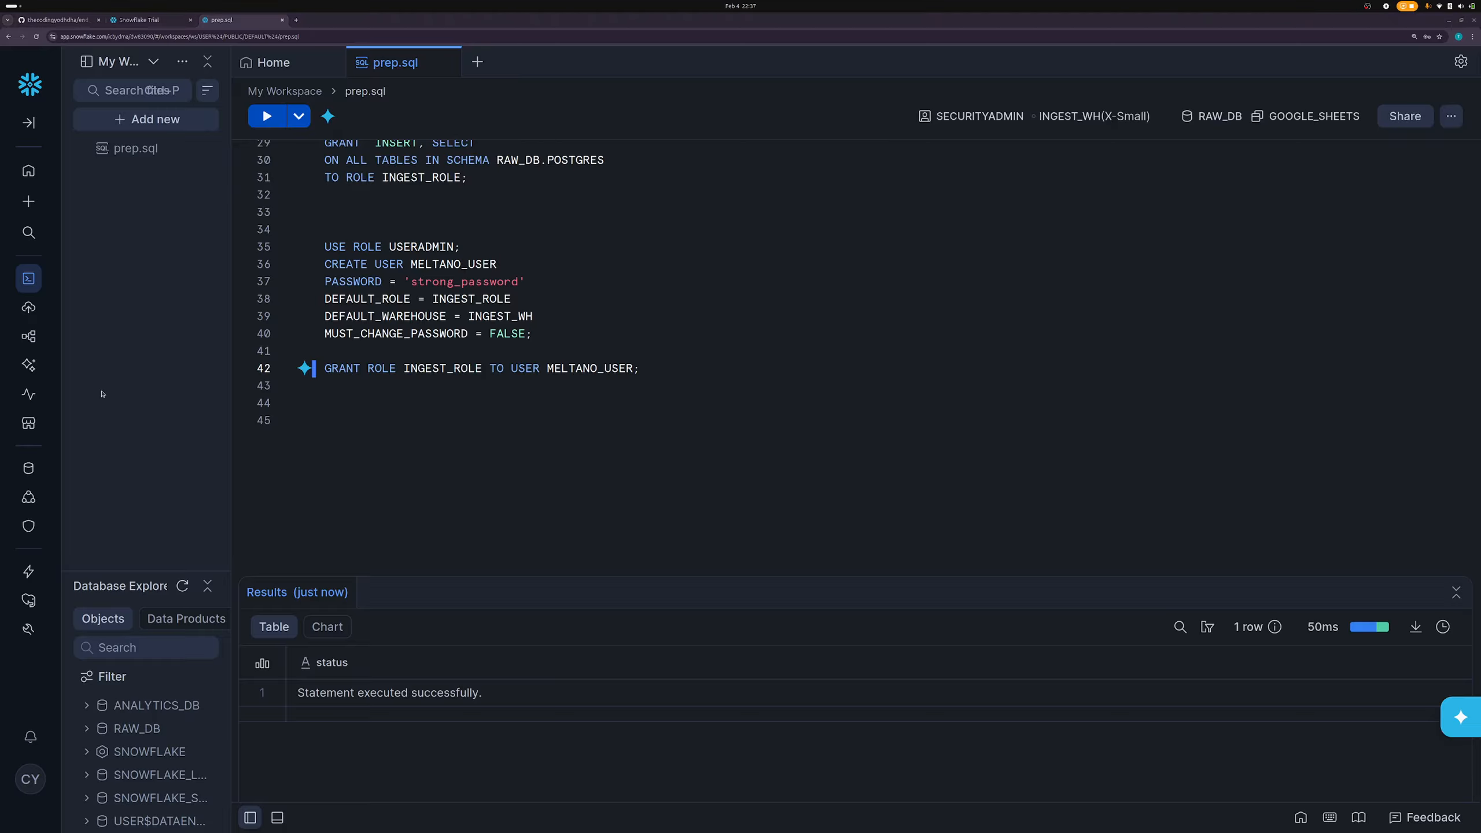
click(680, 387)
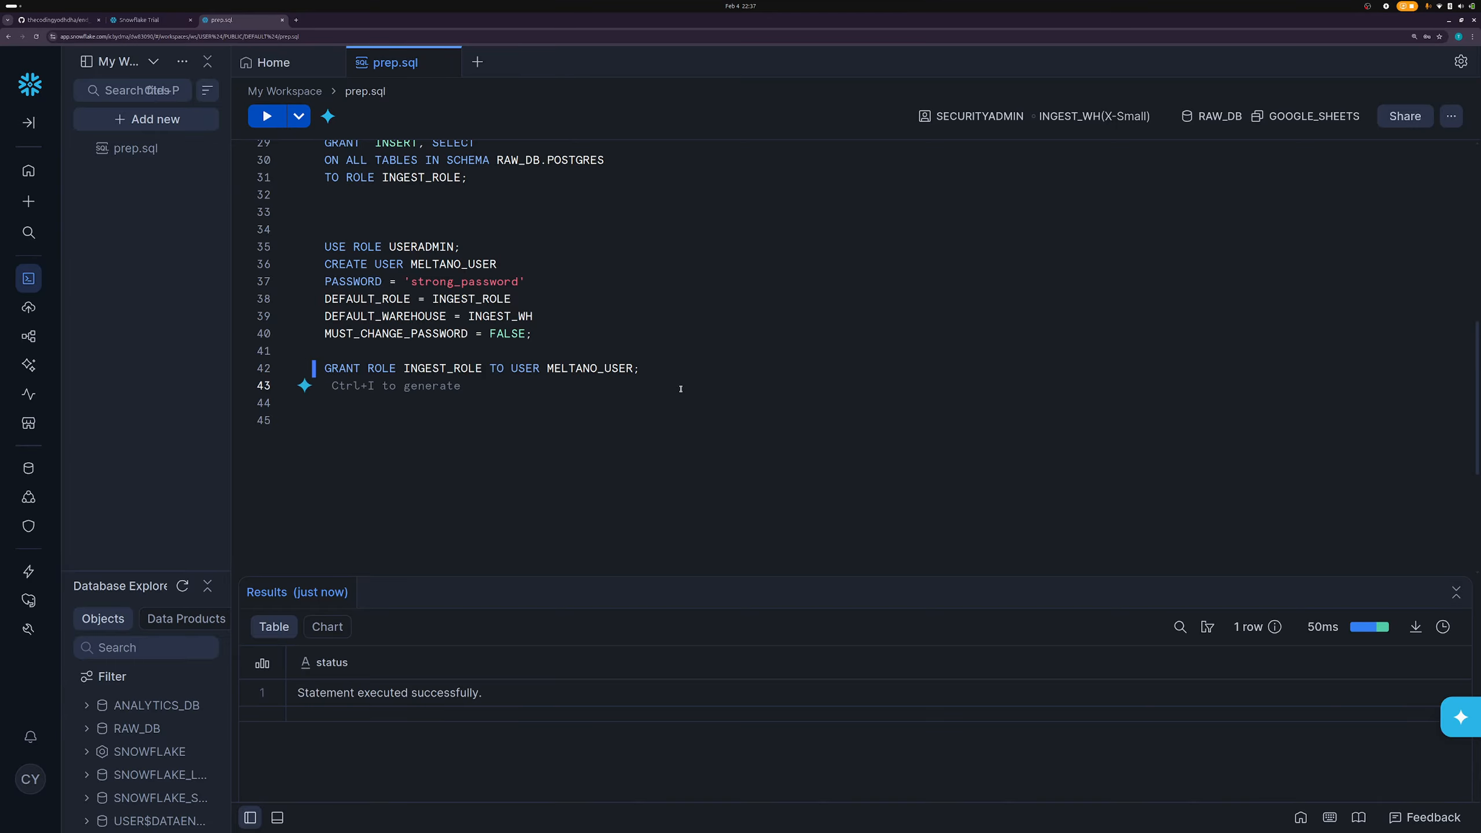
- Paste the USE ROLE, WAREHOUSE and DATABASE lines, run USE ROLE INGEST_ROLE, and inspect its access error
text(USE ROLE INGEST_ROLE; USE WAREHOUSE INGEST_WH; USE DATABASE RAW_DB;)
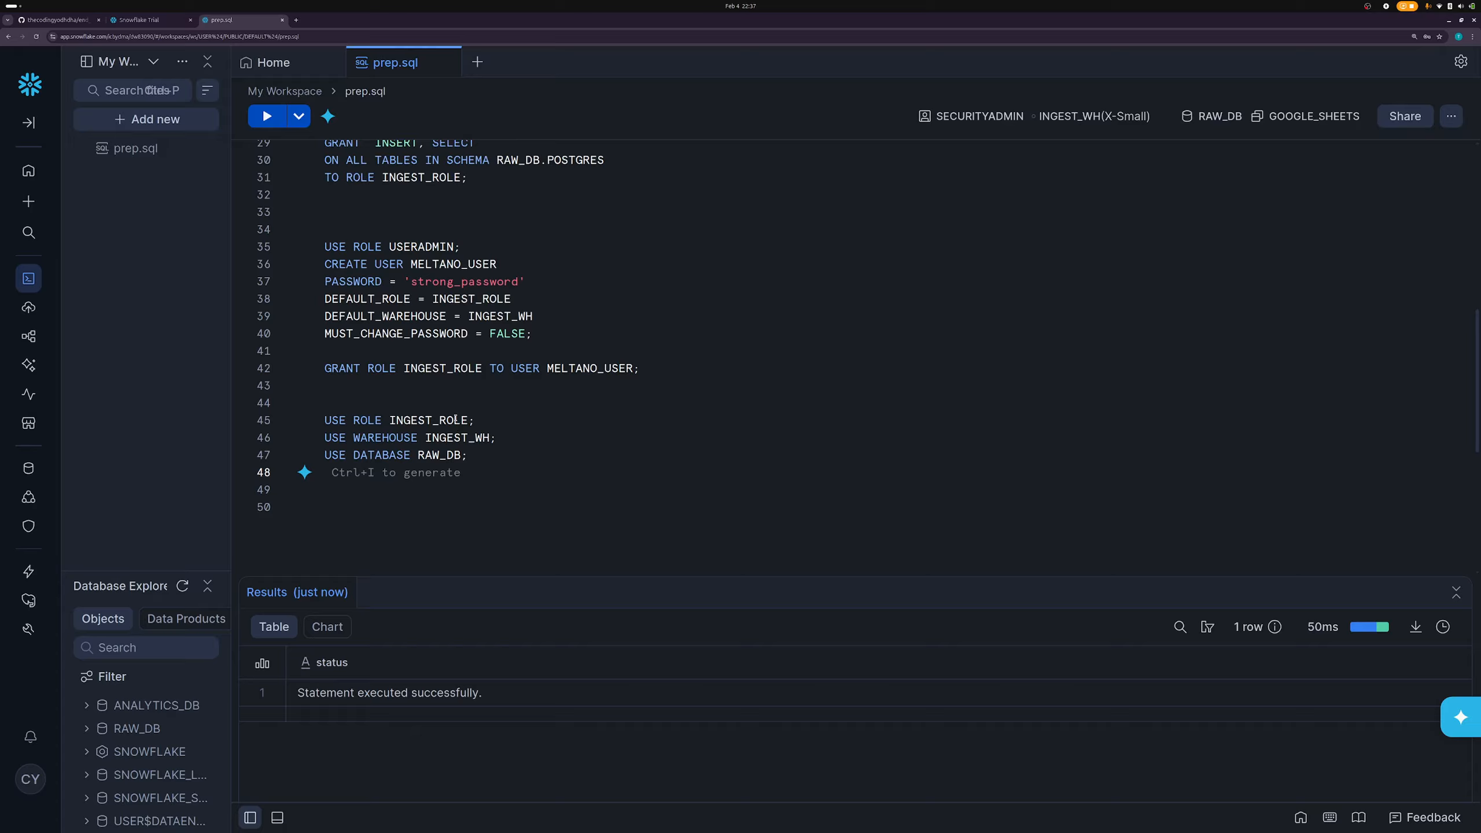
click(455, 420)
key(ctrl+Return)
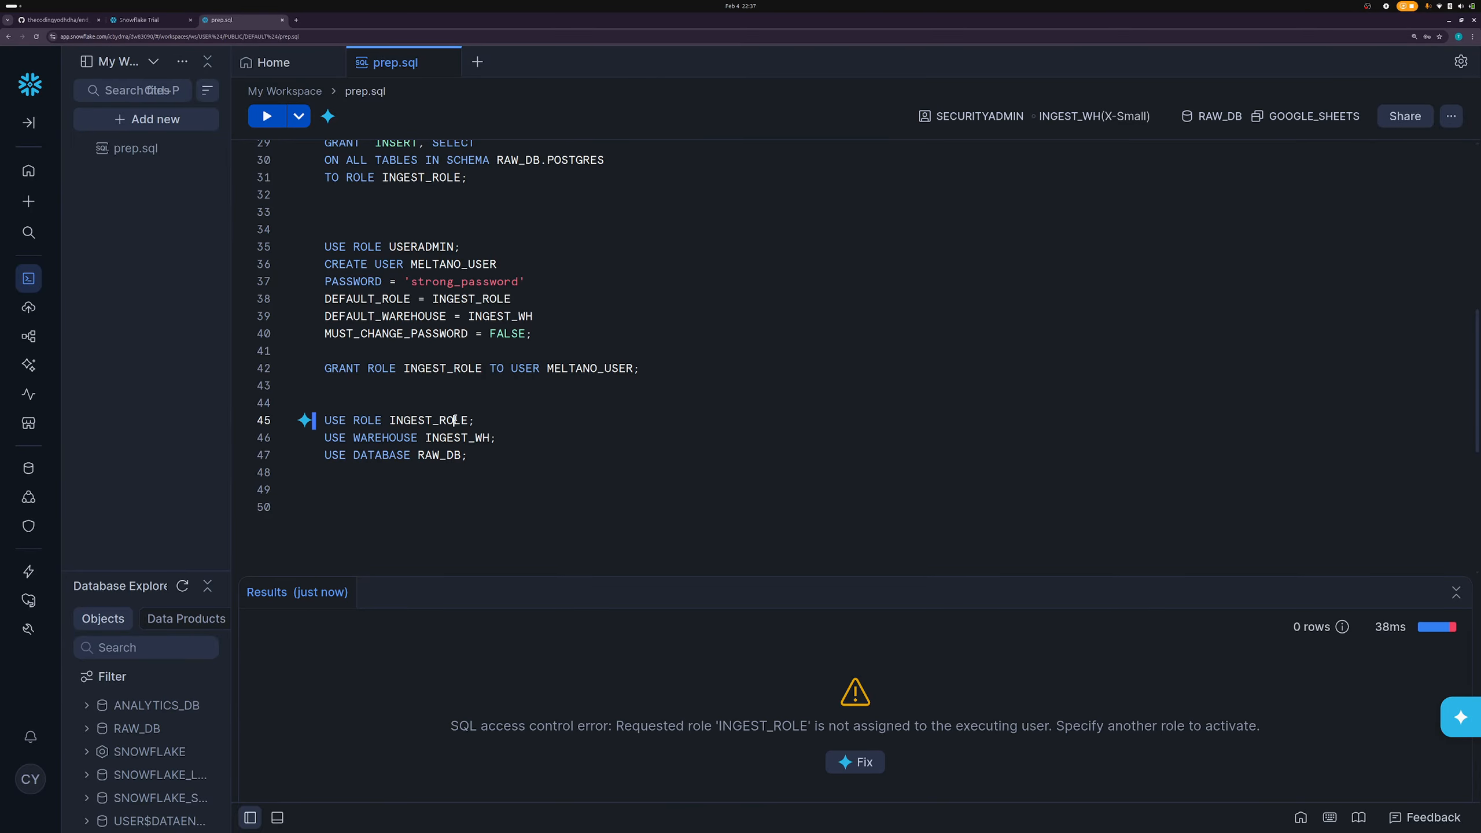
triple_click(747, 727)
double_click(778, 727)
click(958, 739)
triple_click(957, 739)
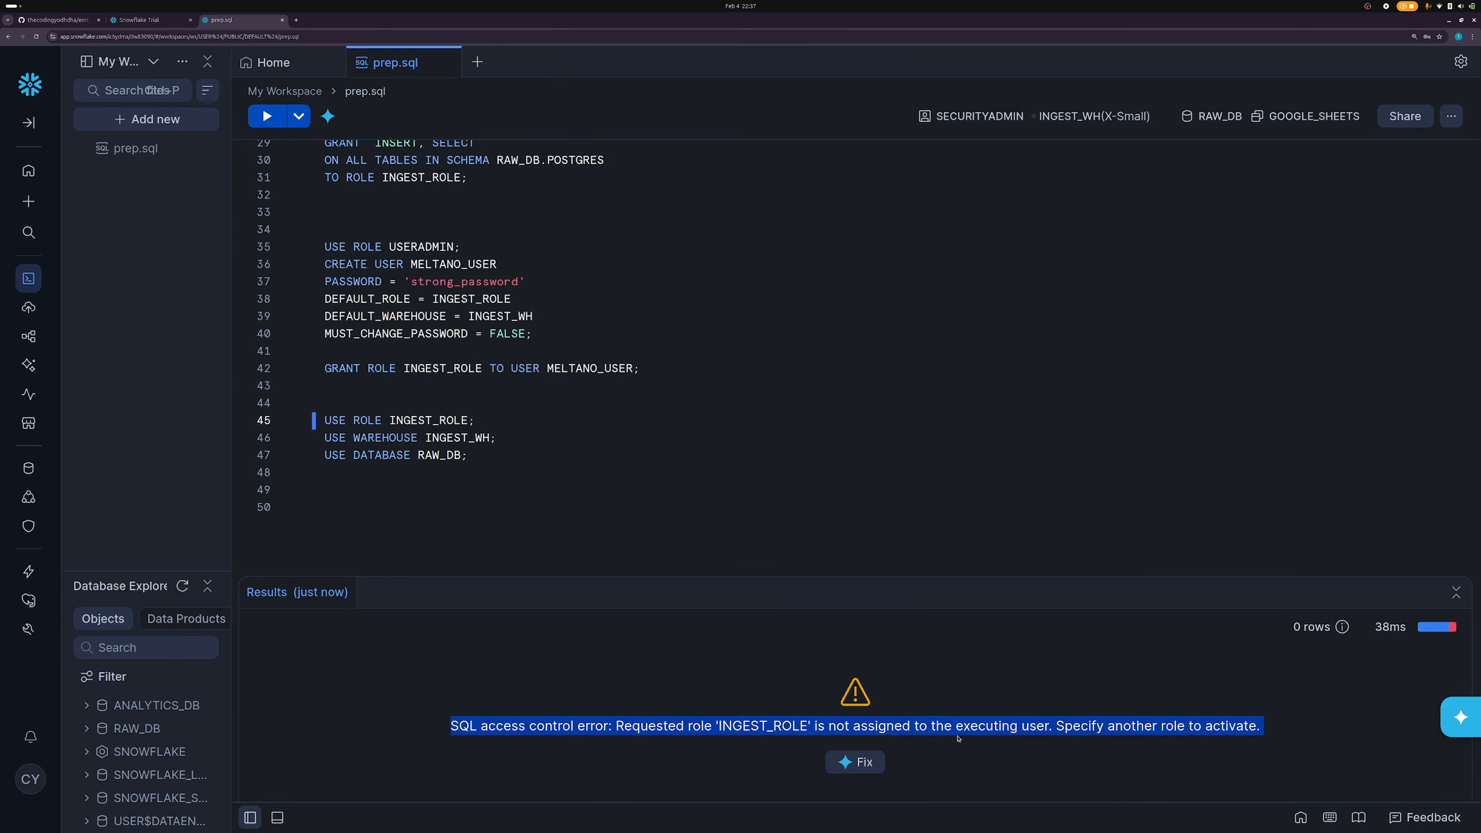
click(916, 738)
double_click(757, 725)
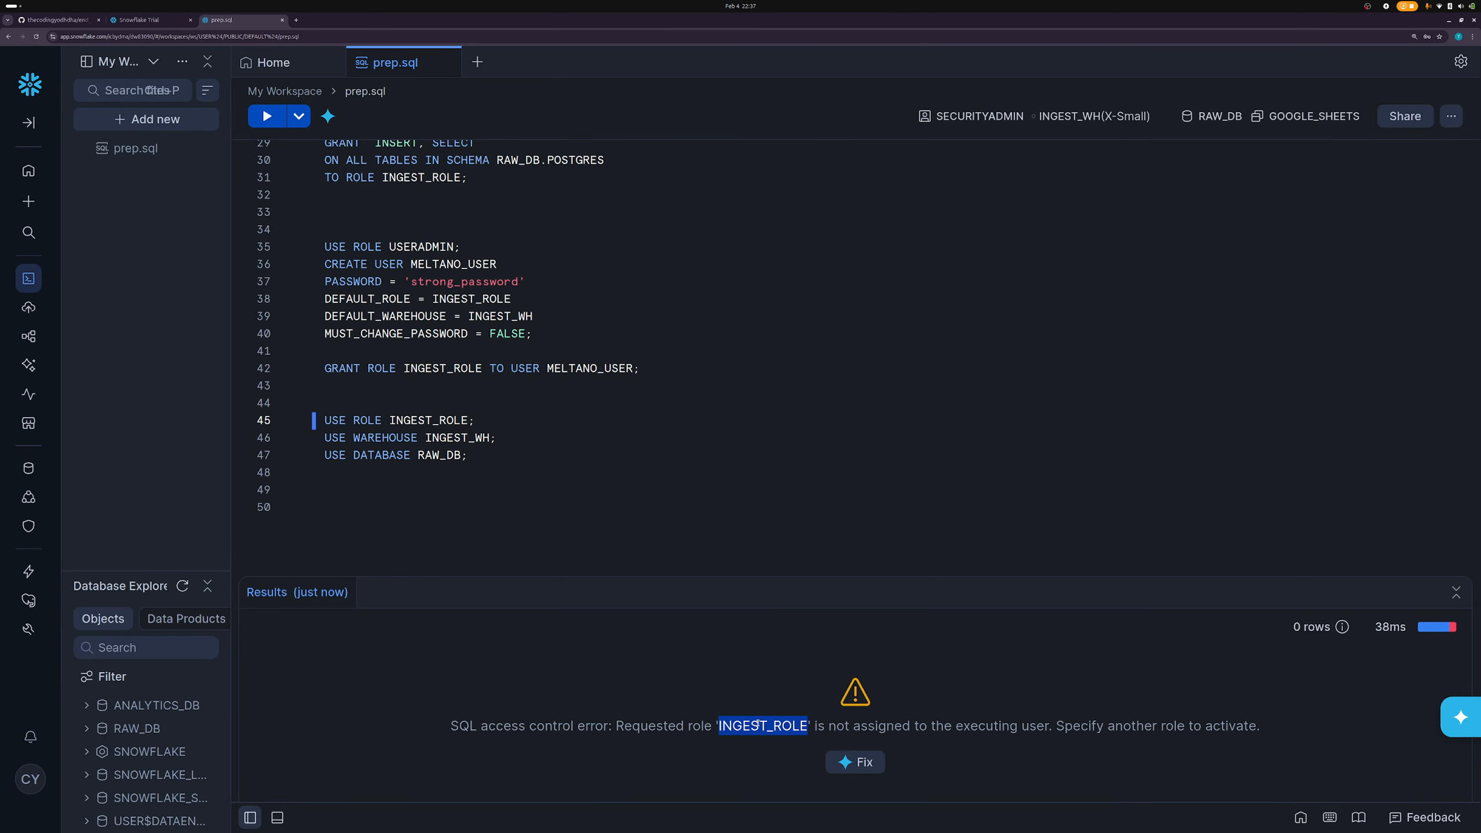
click(948, 738)
triple_click(949, 739)
click(948, 738)
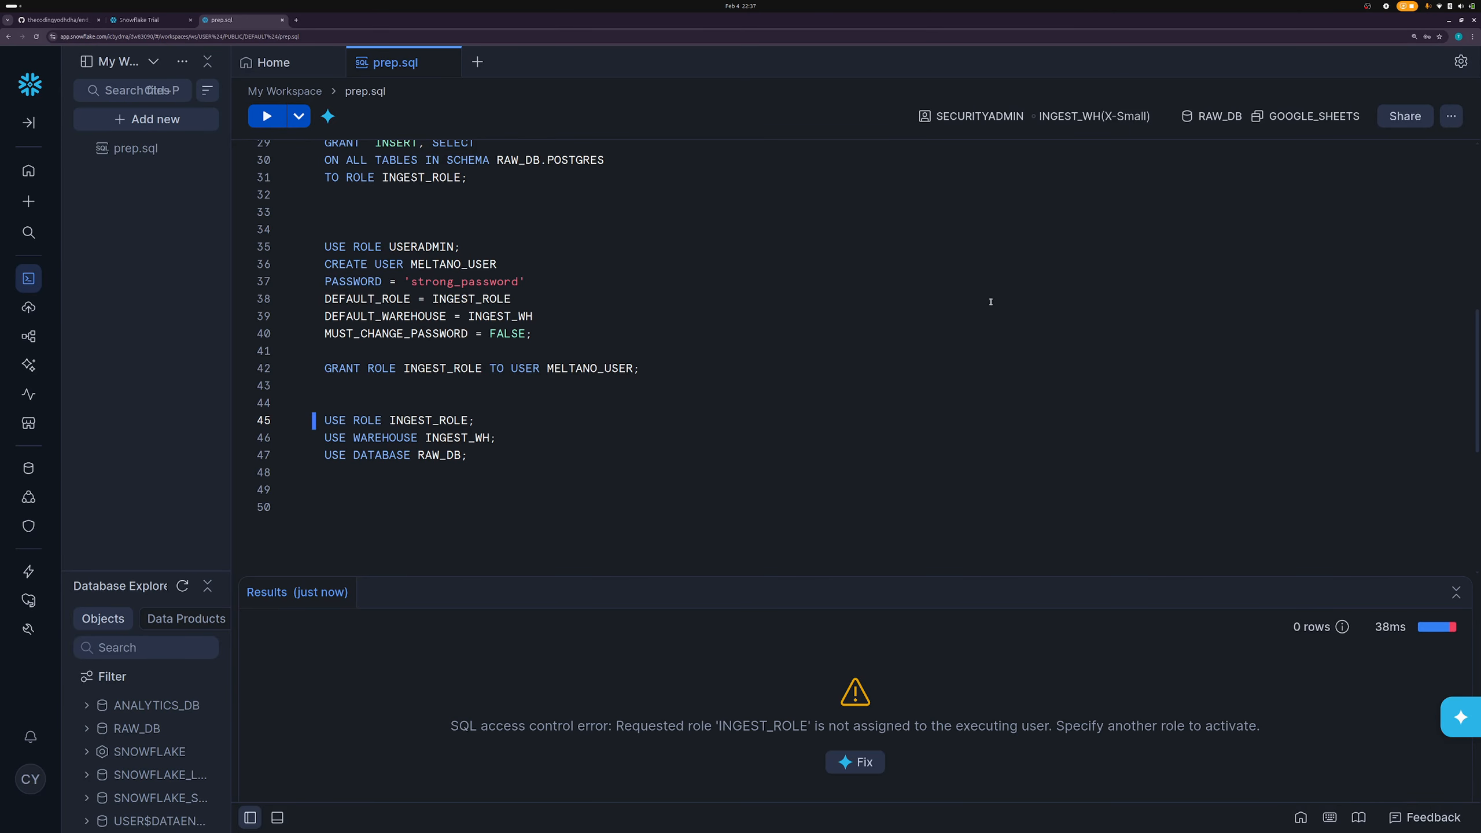
- Check the role and warehouse list and user menu, then sign out of the administrator session
click(975, 123)
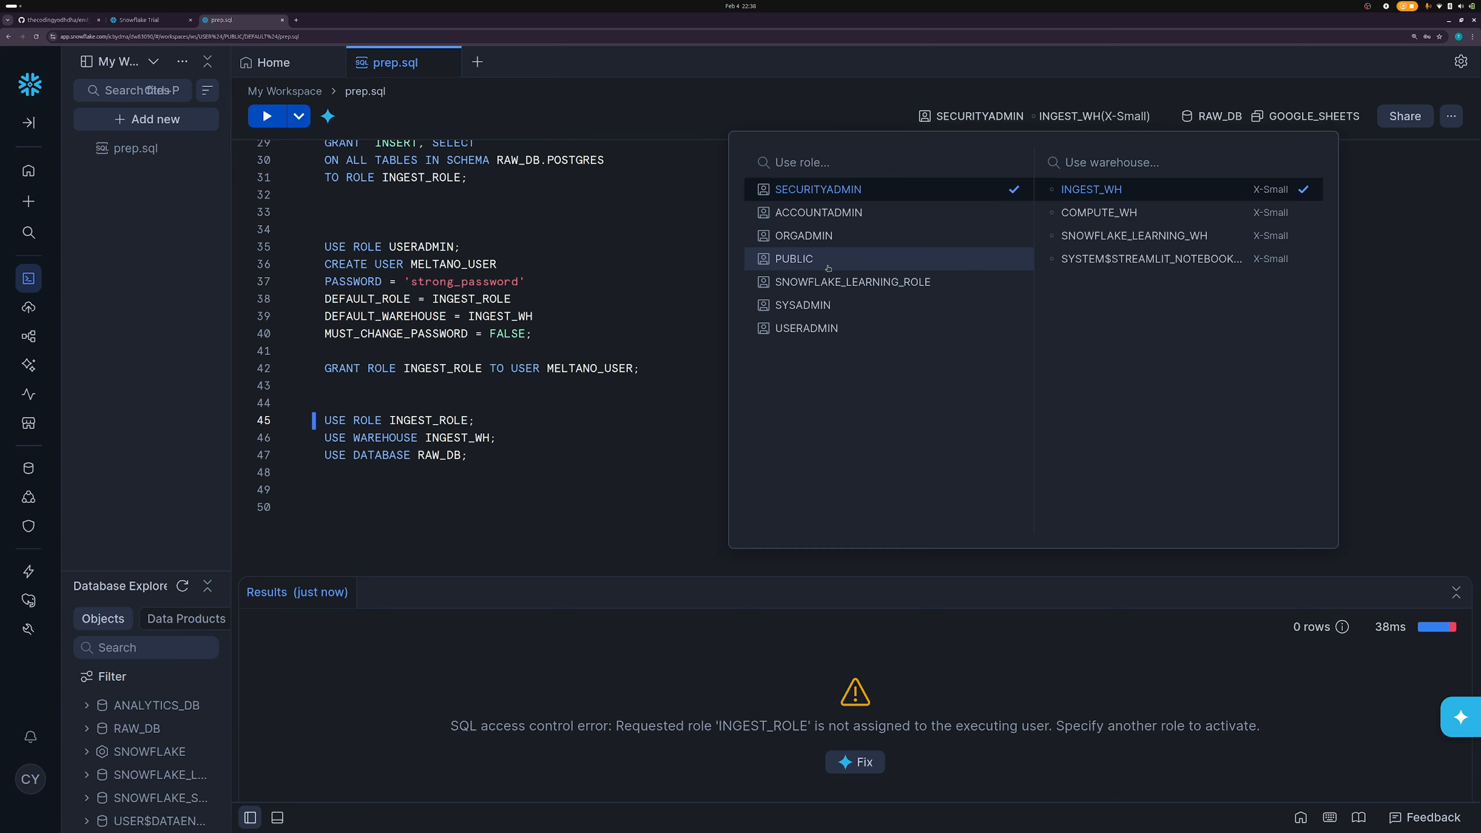
click(977, 637)
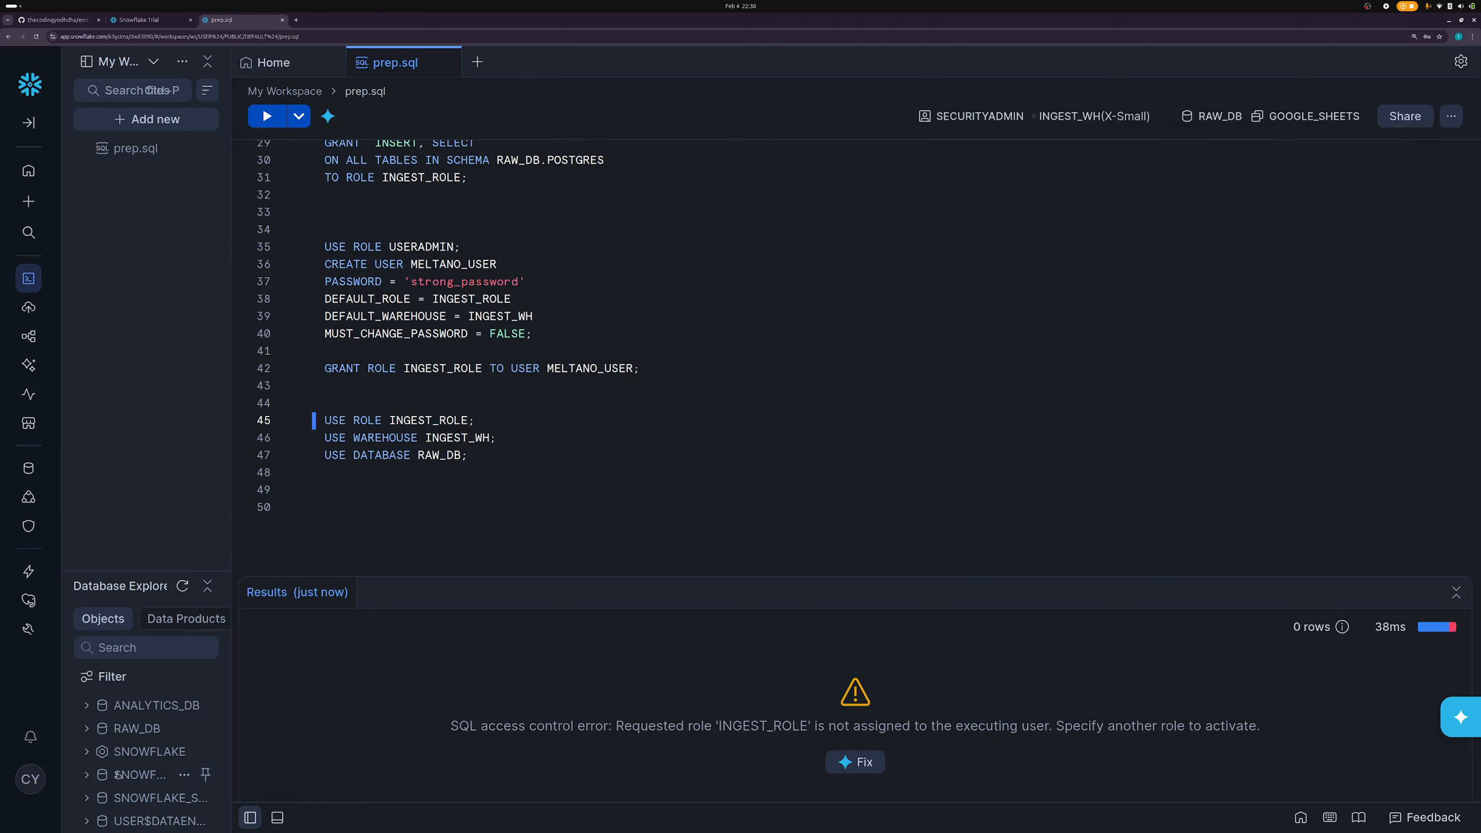
click(29, 779)
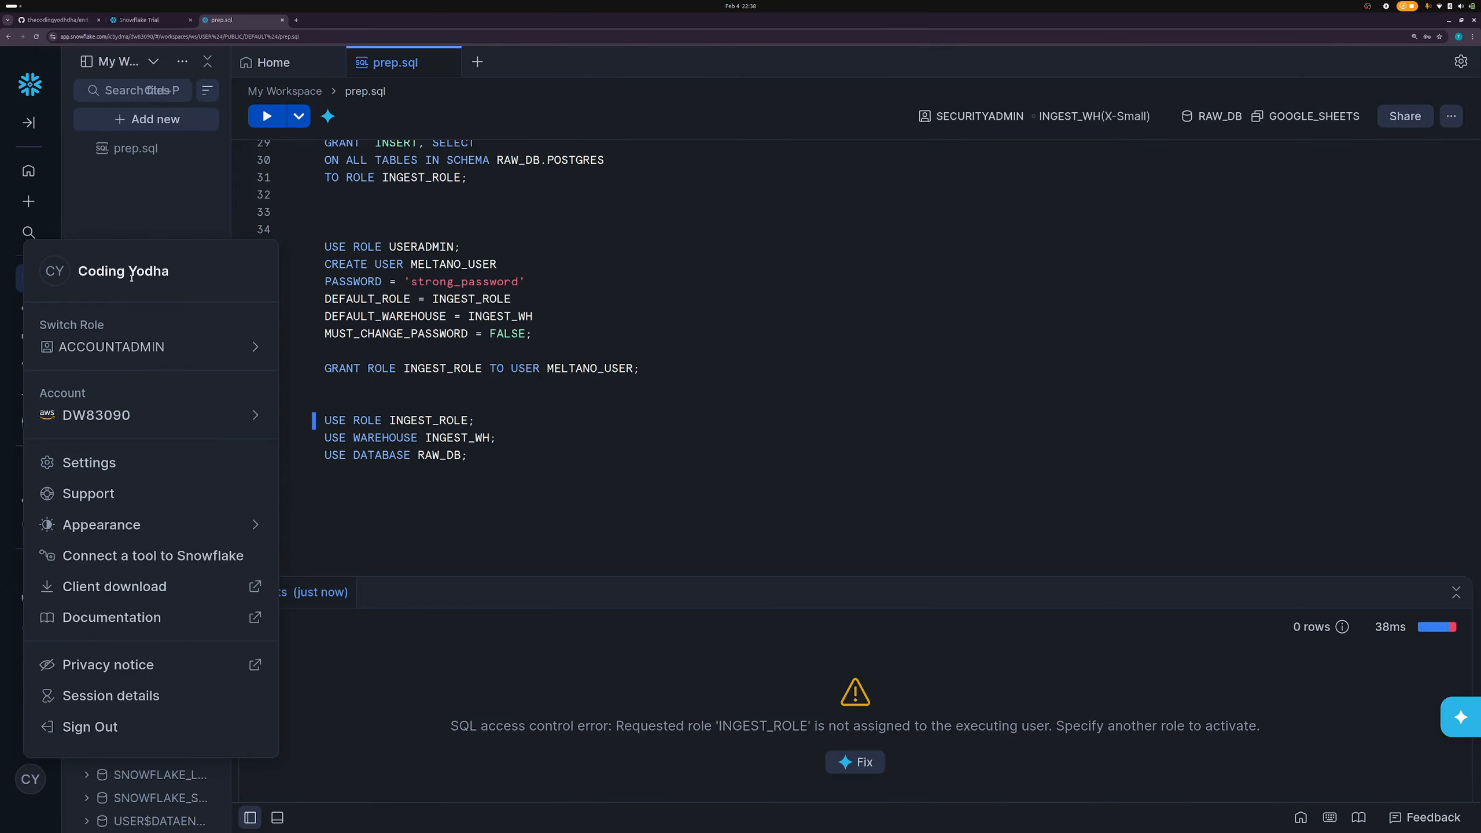
click(462, 266)
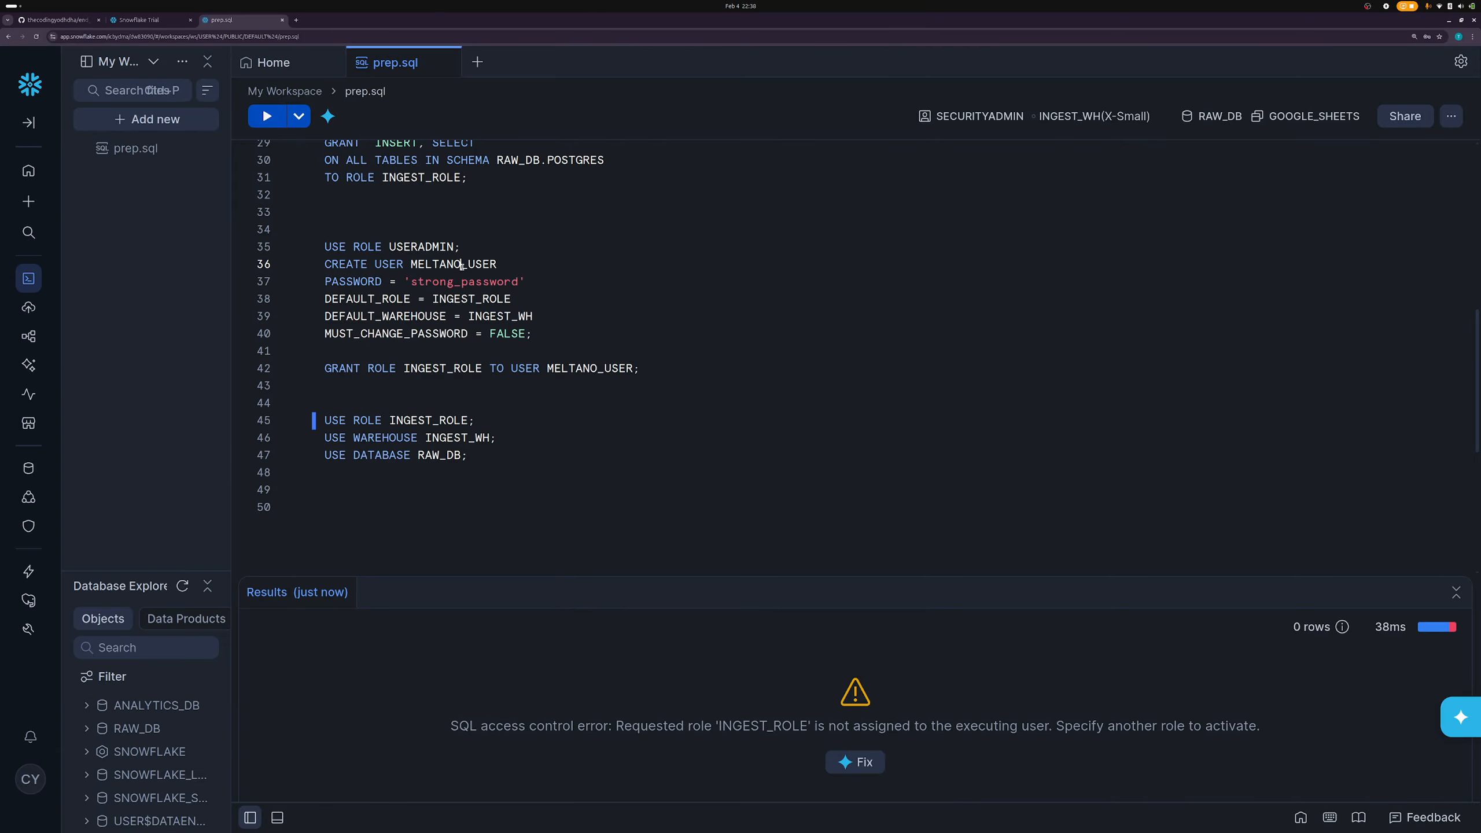
double_click(462, 266)
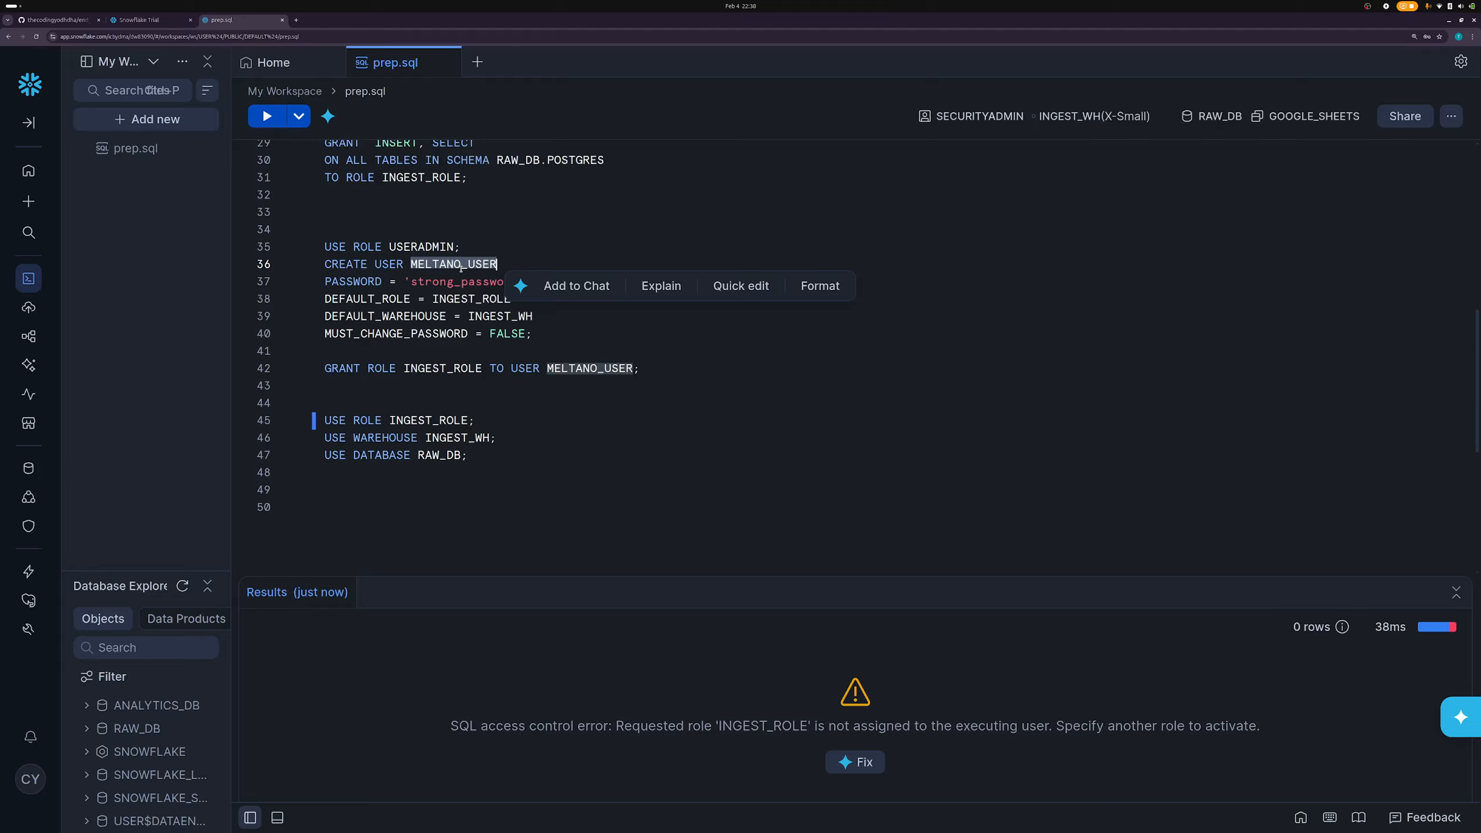
double_click(439, 421)
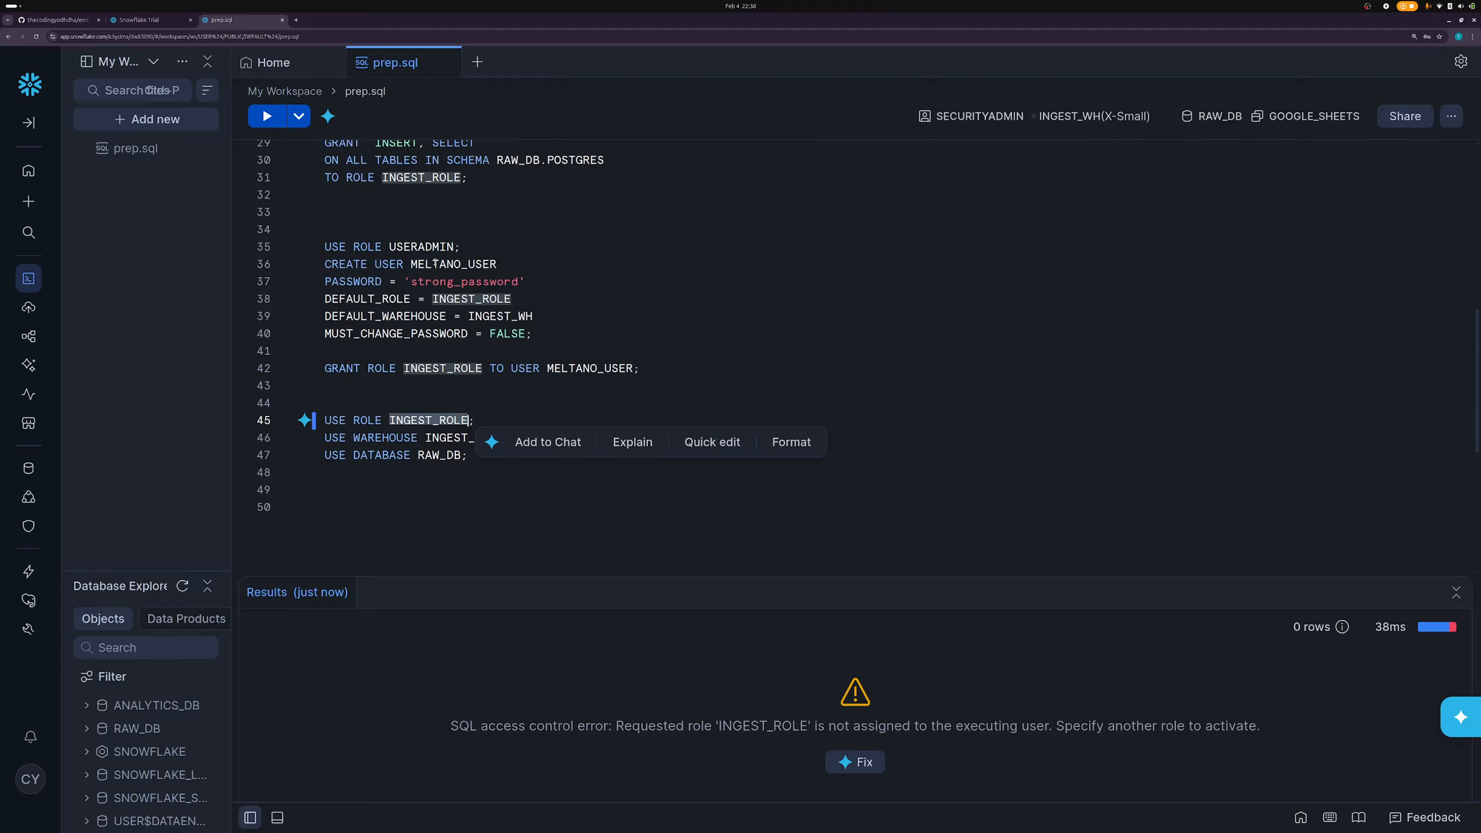
double_click(458, 265)
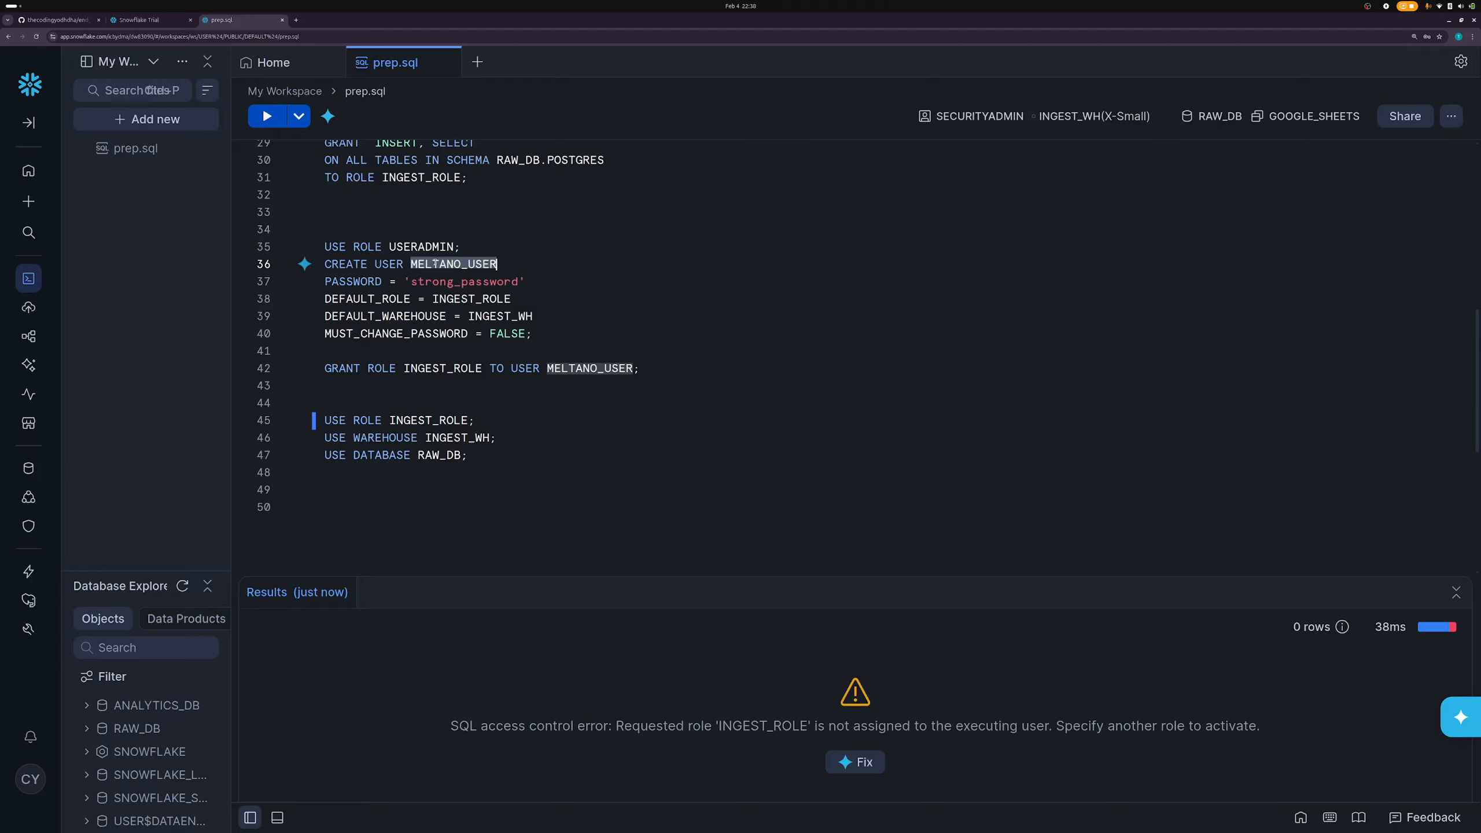
click(30, 779)
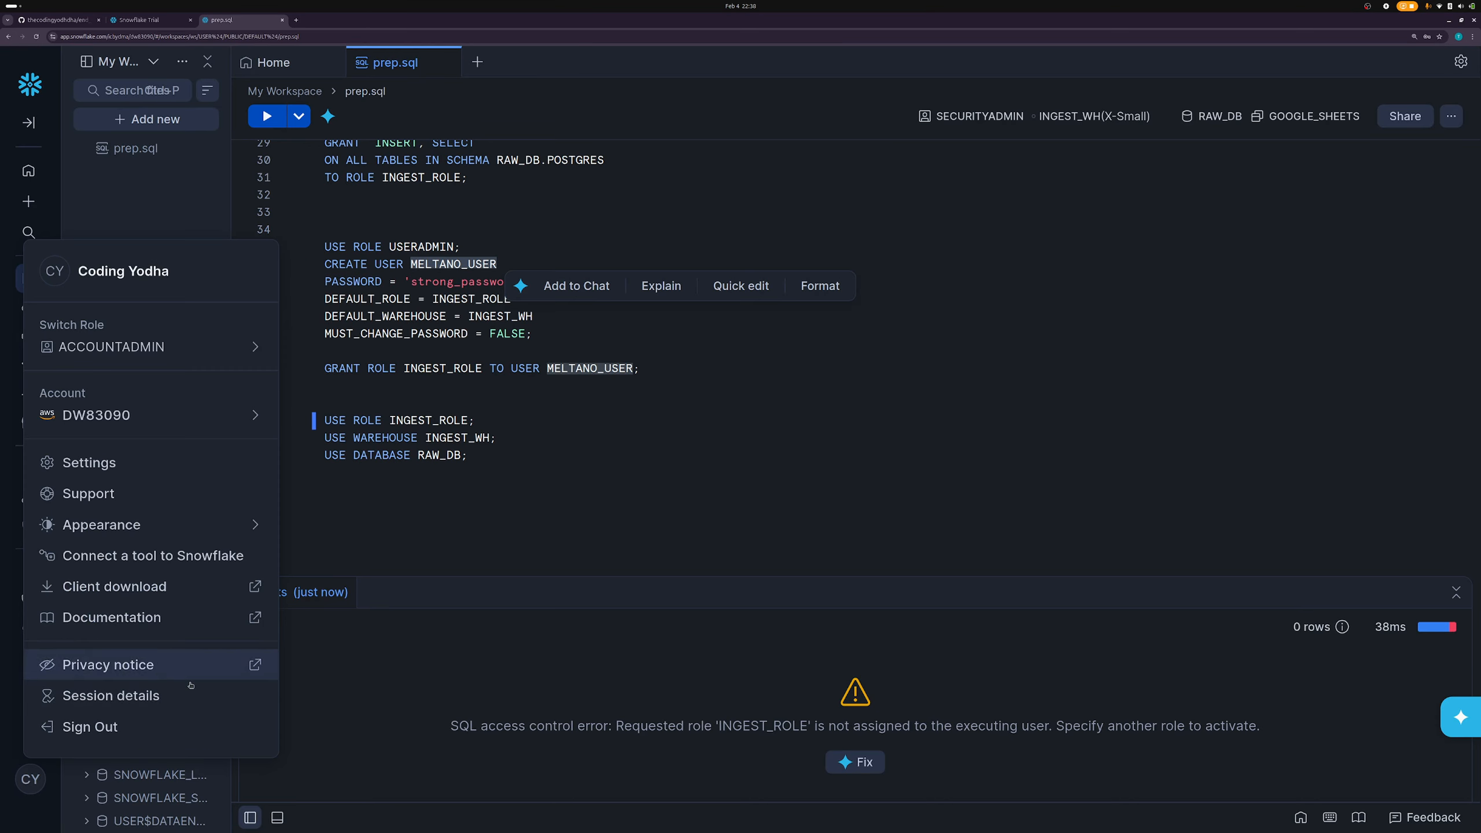
click(138, 727)
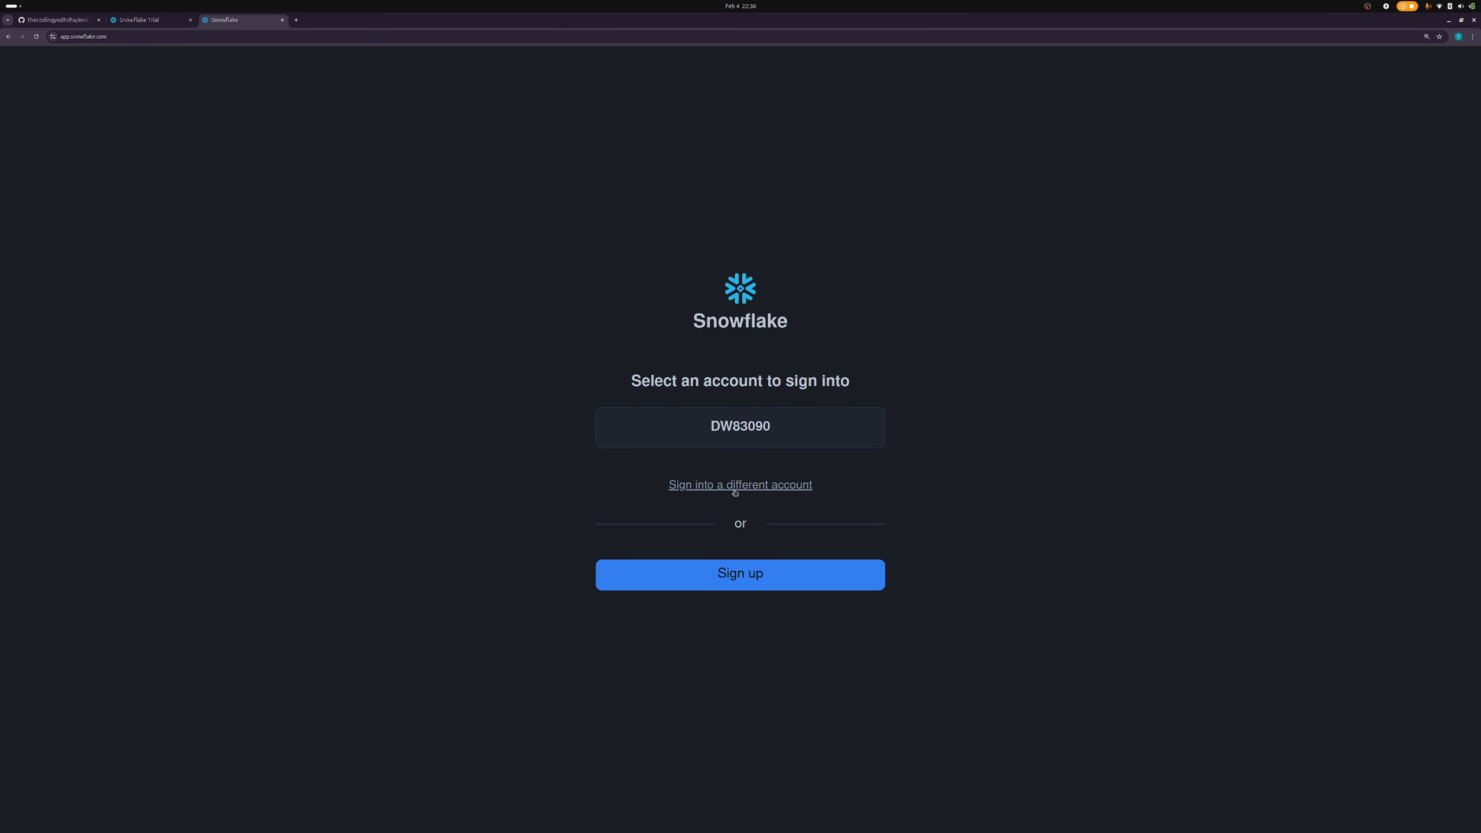
- Choose the existing account and log in as meltano_user with its password
click(729, 443)
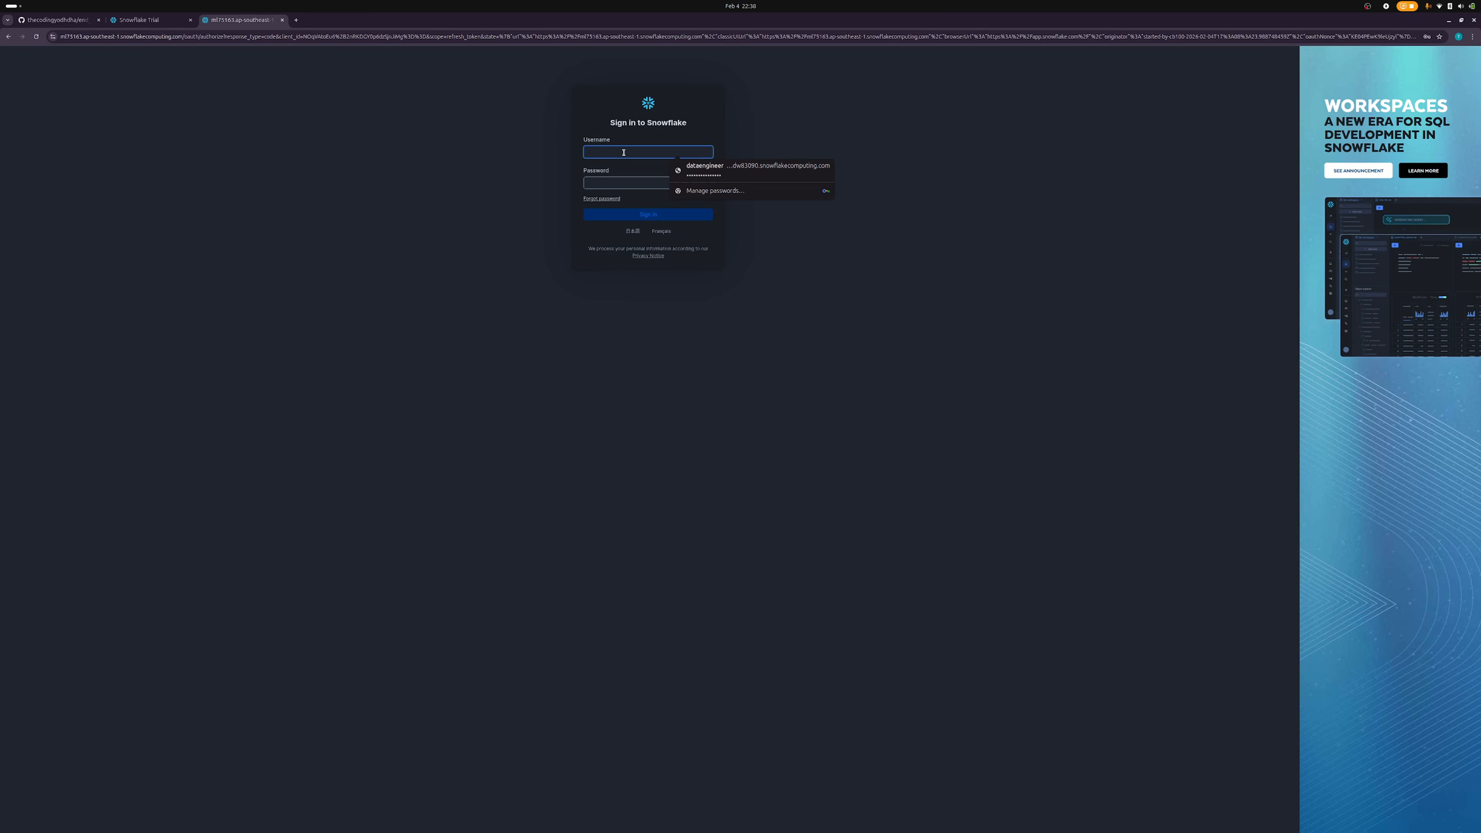
text(meltano_user)
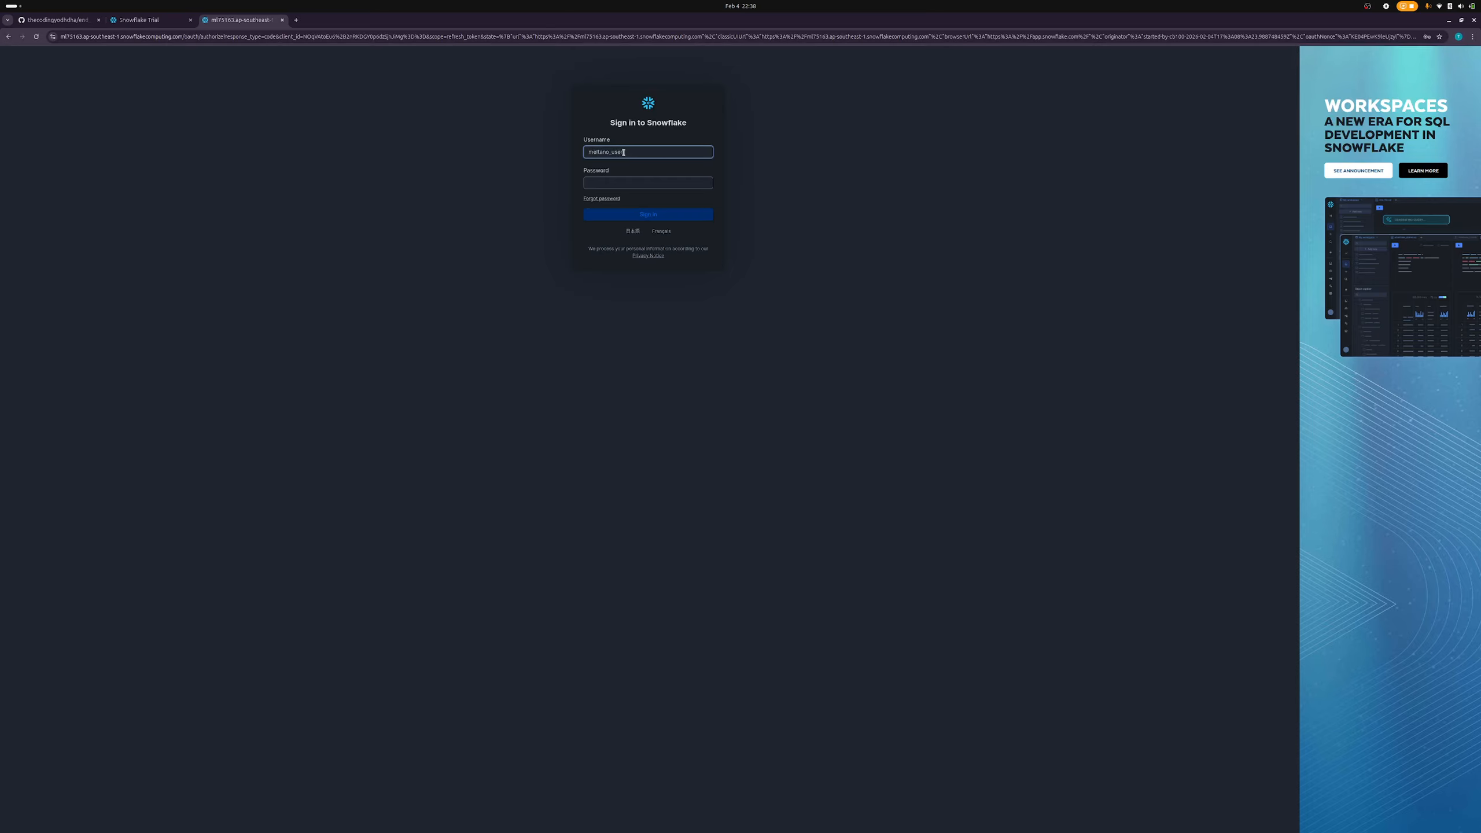
key(Tab)
text(•)
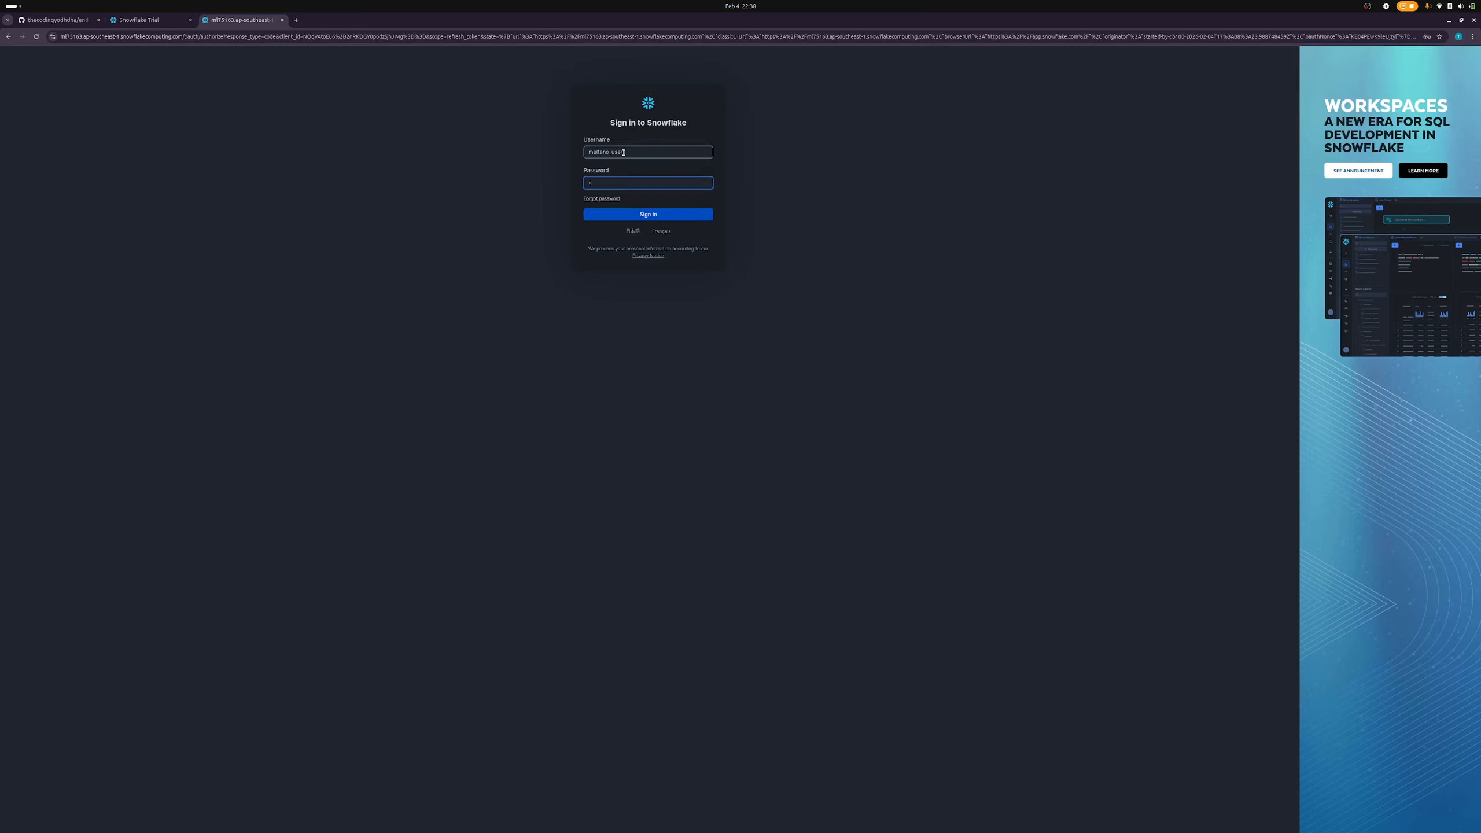
key(BackSpace)
key(BackSpace)
text(••••••••••••)
key(Return)
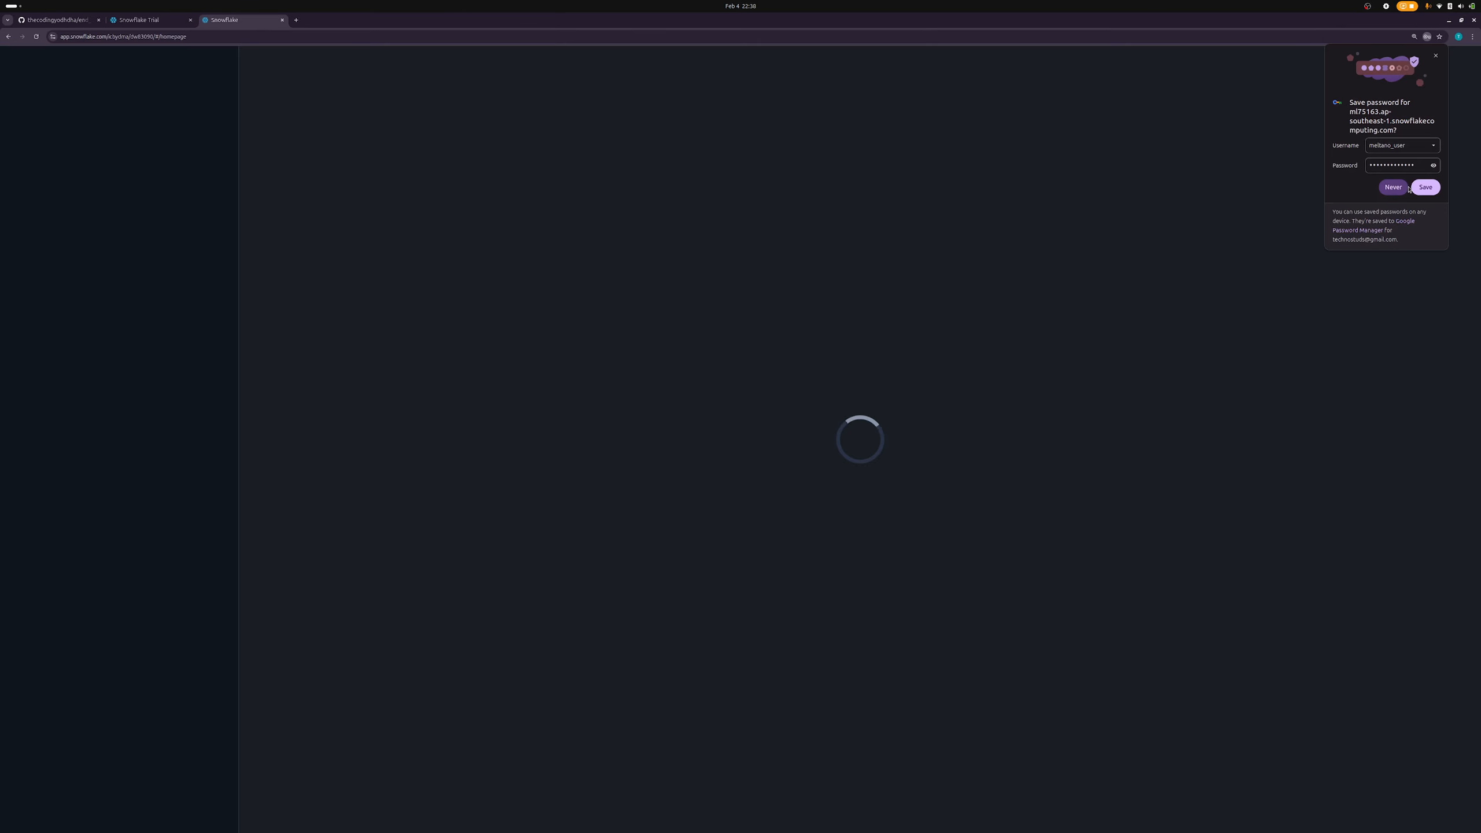
- Dismiss the save-password prompt and welcome setup dialog, then open and reload Workspaces
click(1424, 187)
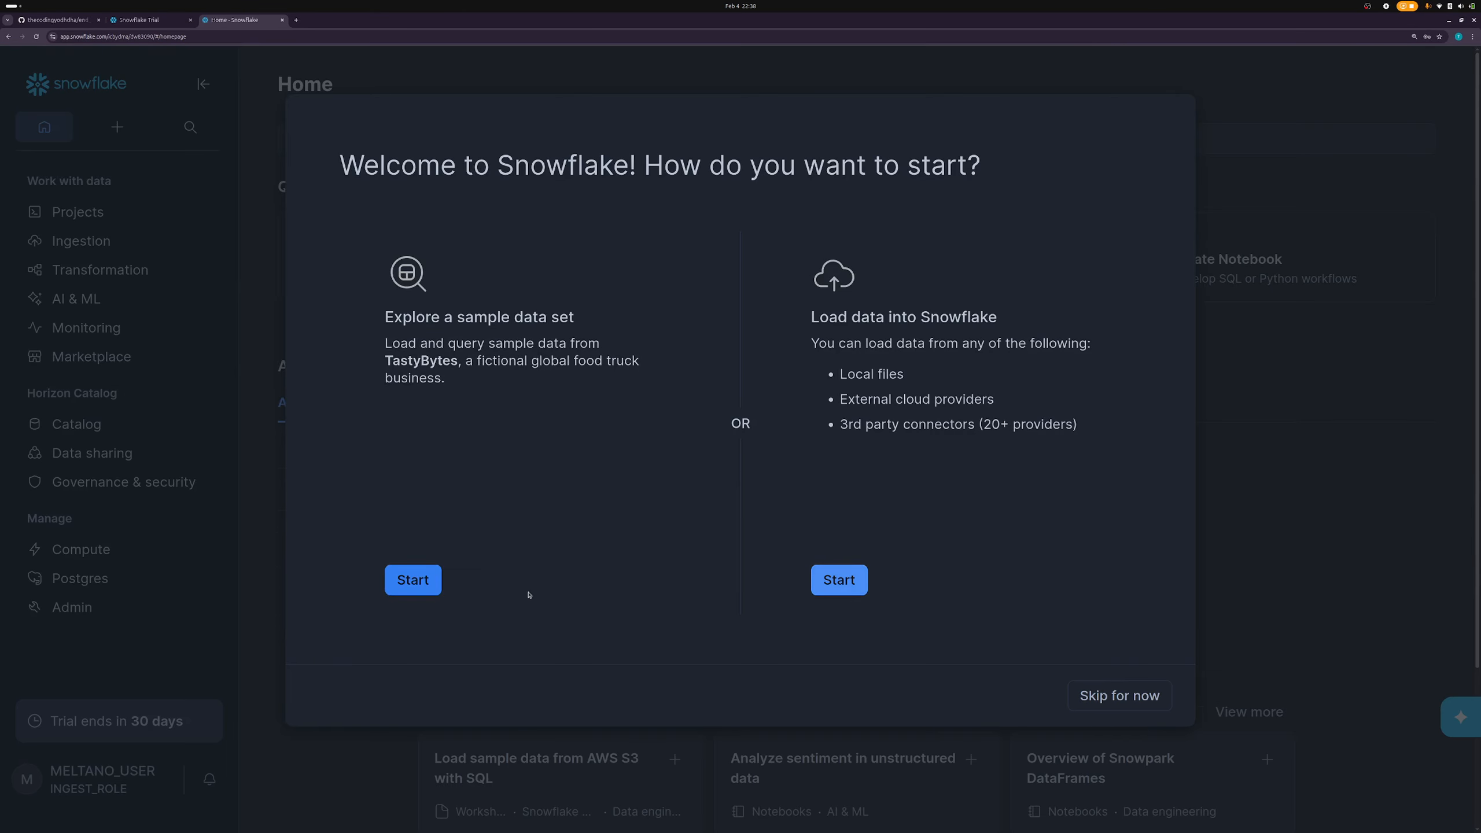
click(1071, 695)
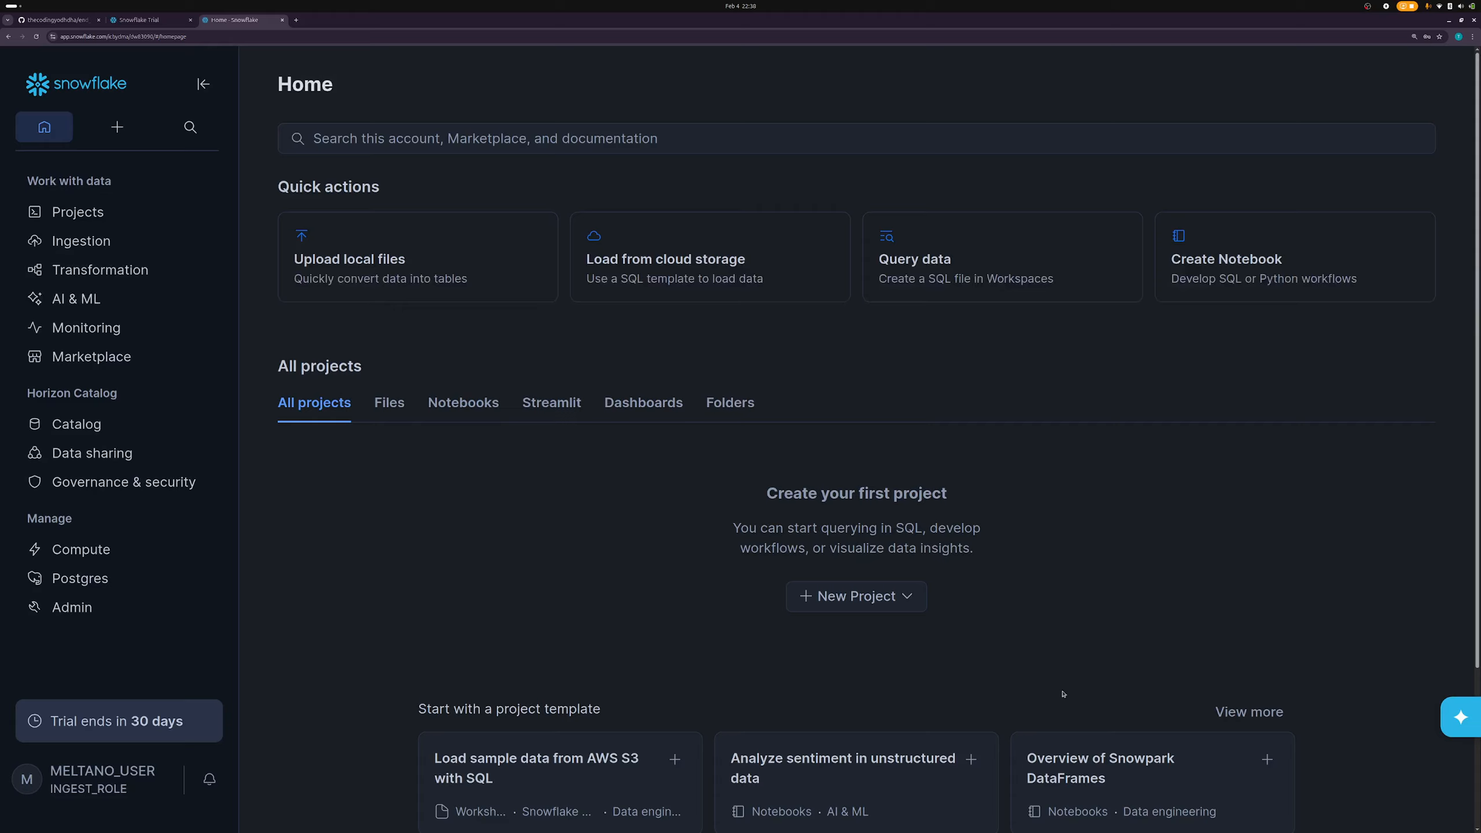
click(83, 213)
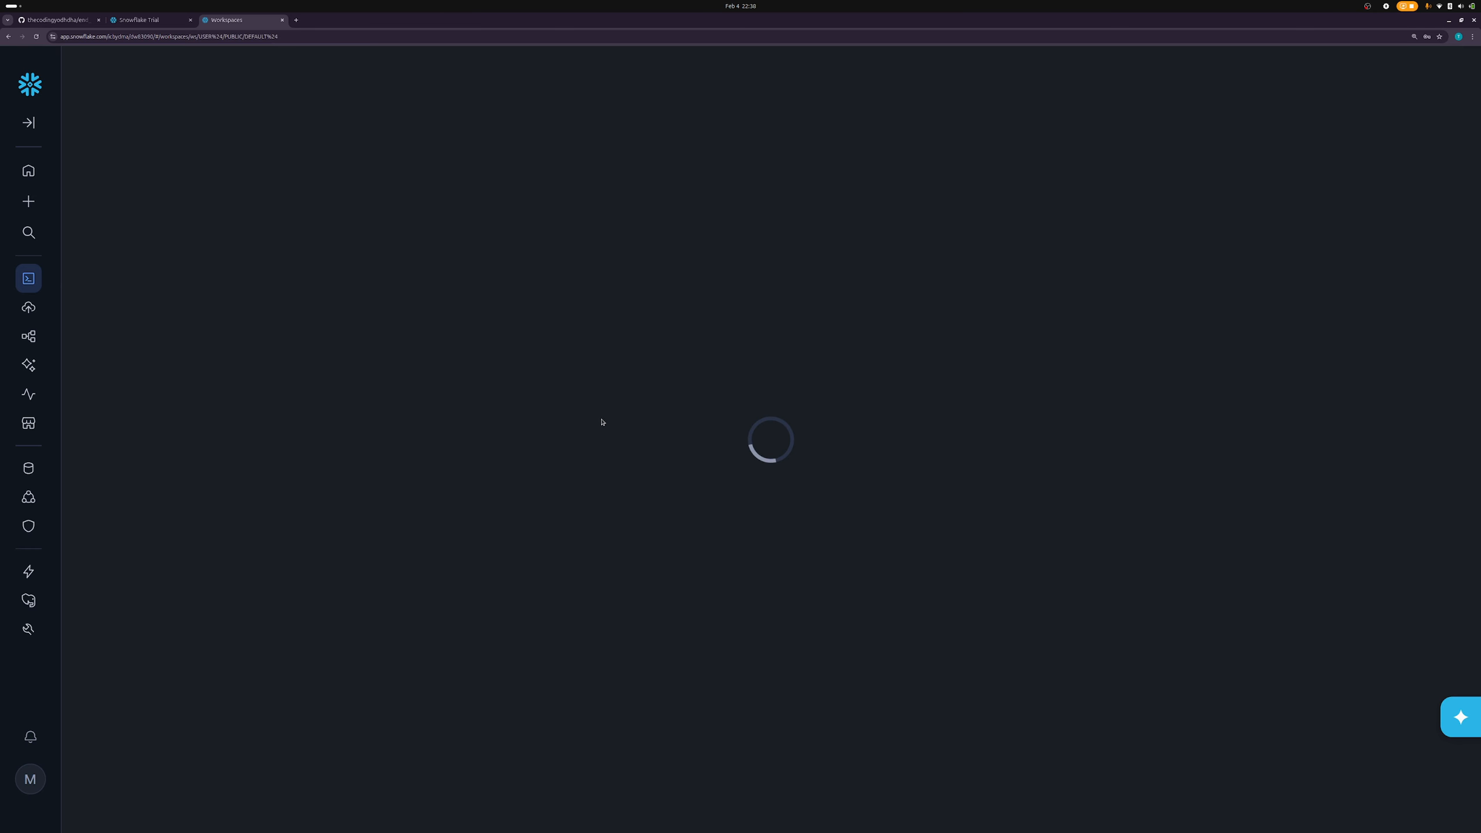
click(36, 36)
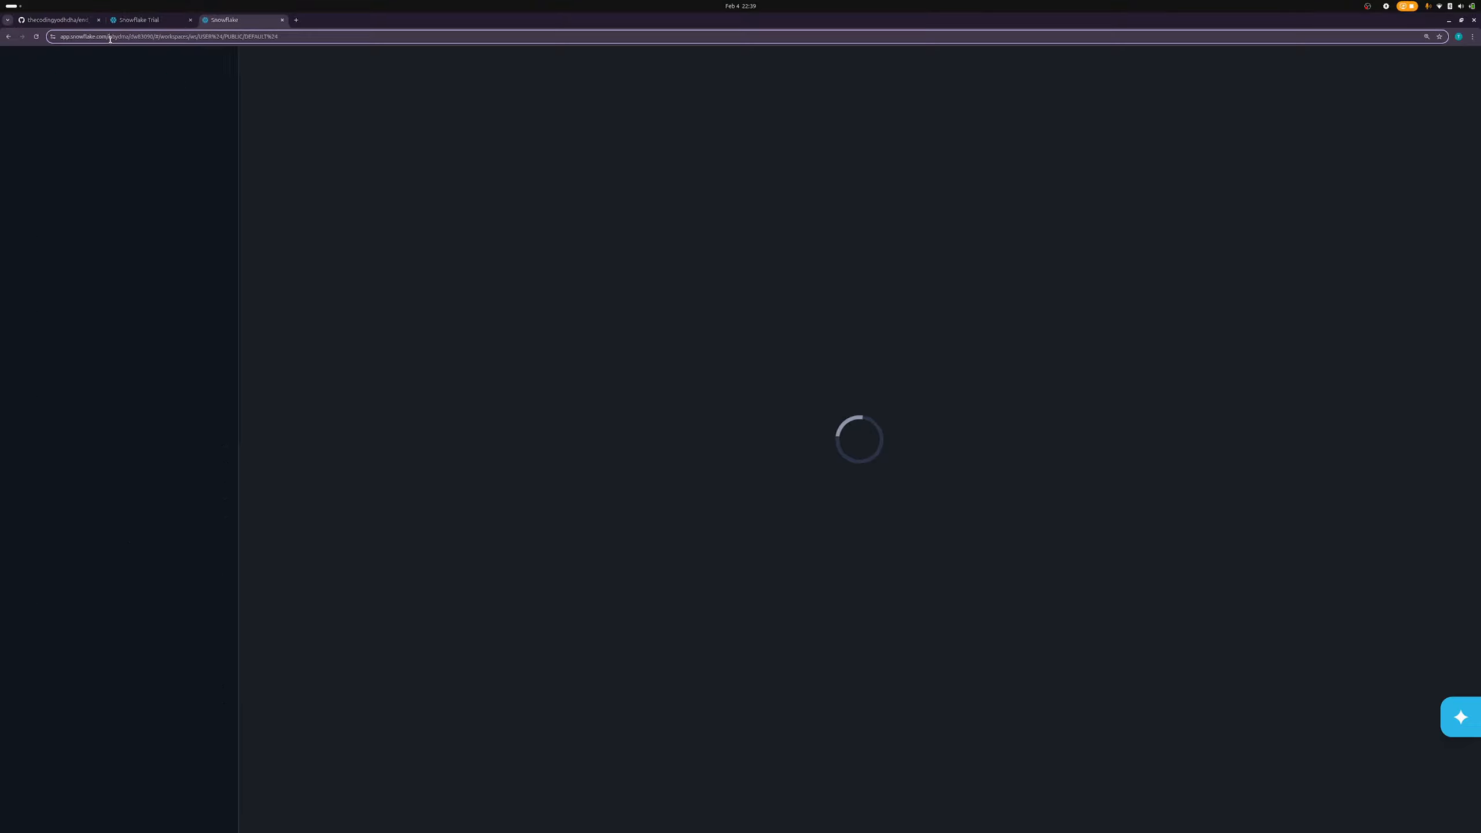
- Close the workspace tips popup, look over the new-file types list, and widen the file panel
drag(108, 37, 299, 22)
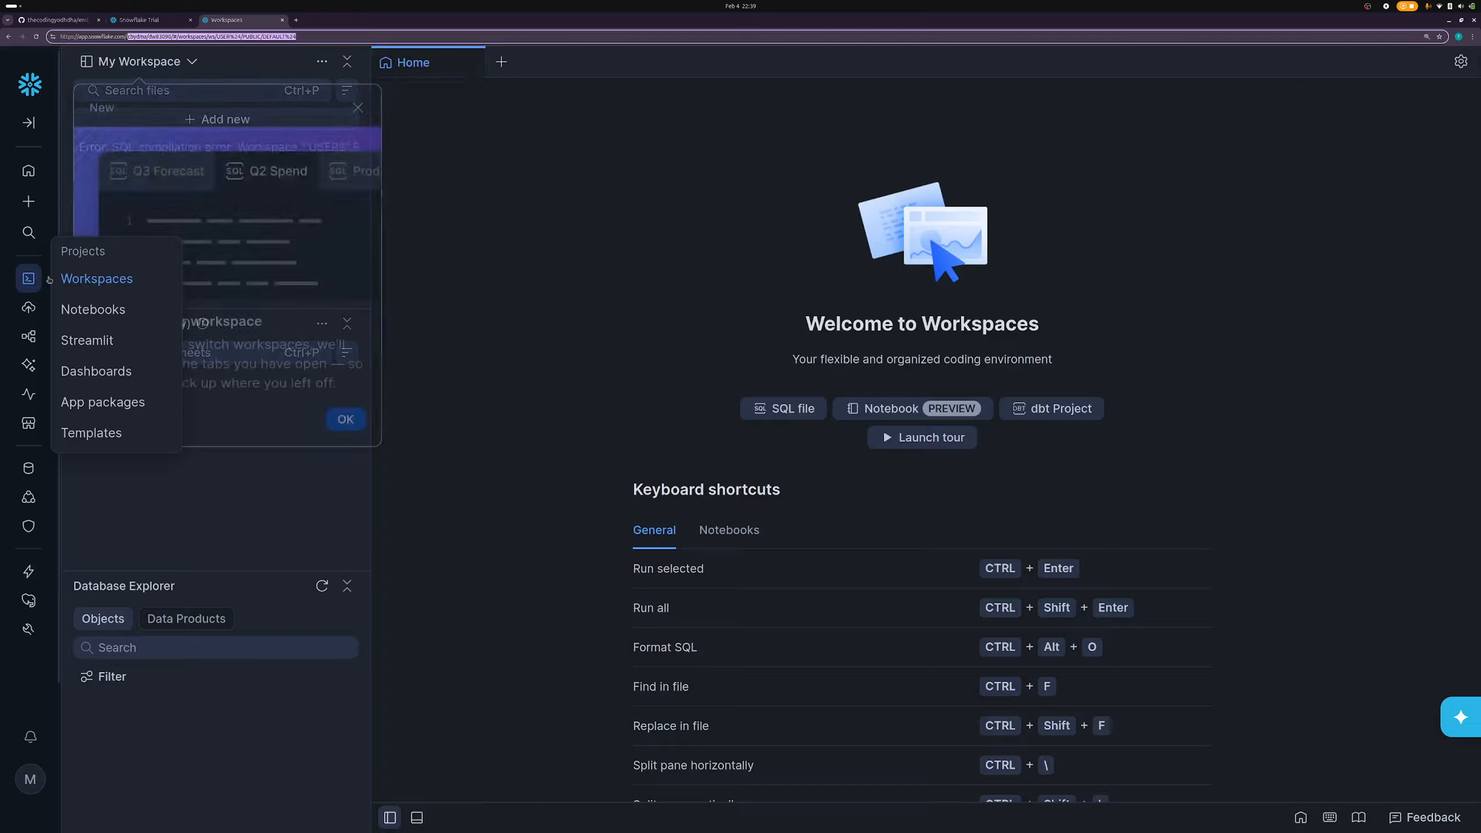
click(491, 302)
click(345, 418)
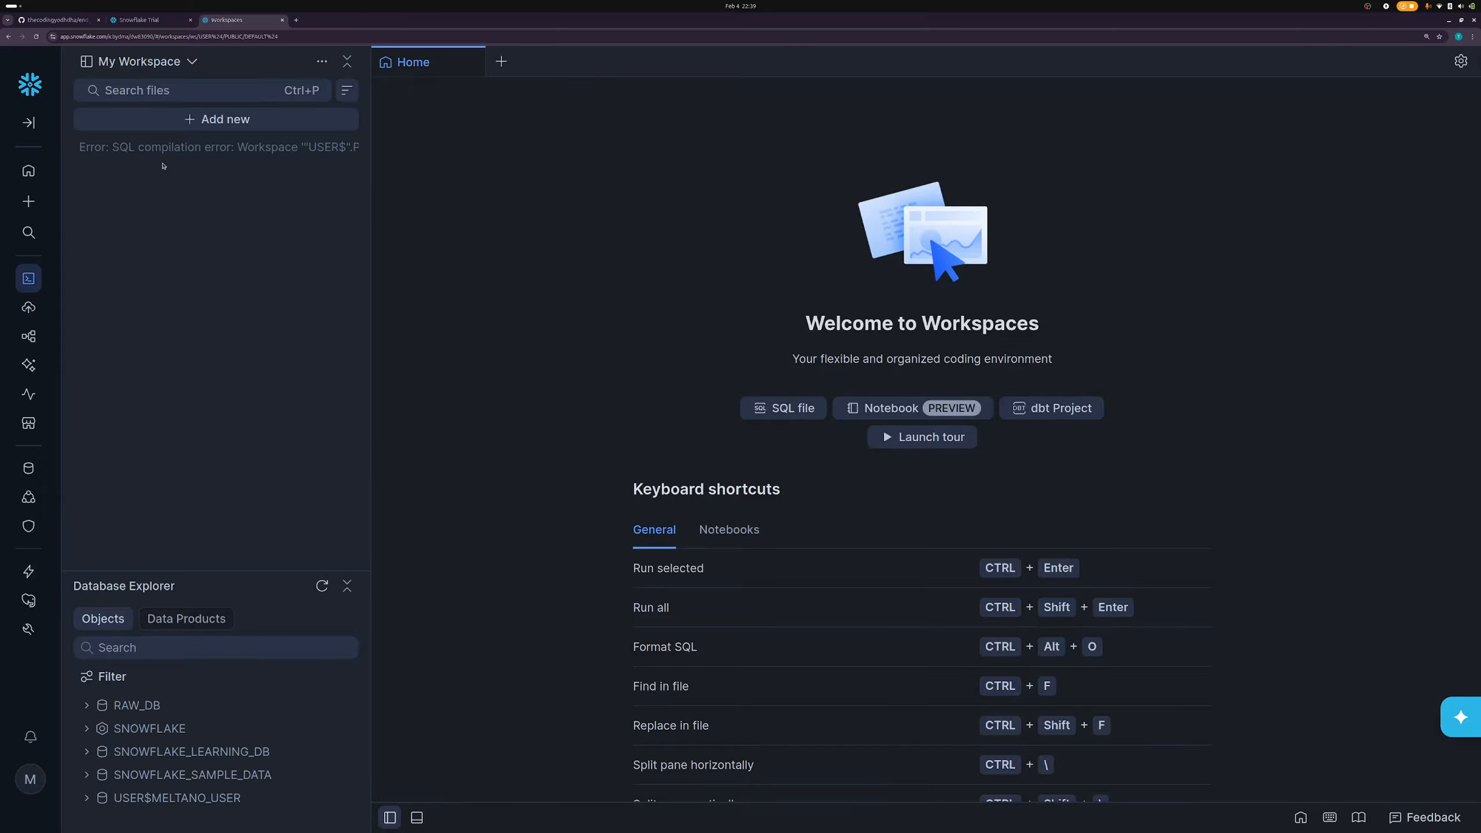
click(192, 119)
click(175, 151)
click(202, 120)
click(133, 149)
drag(369, 164, 603, 158)
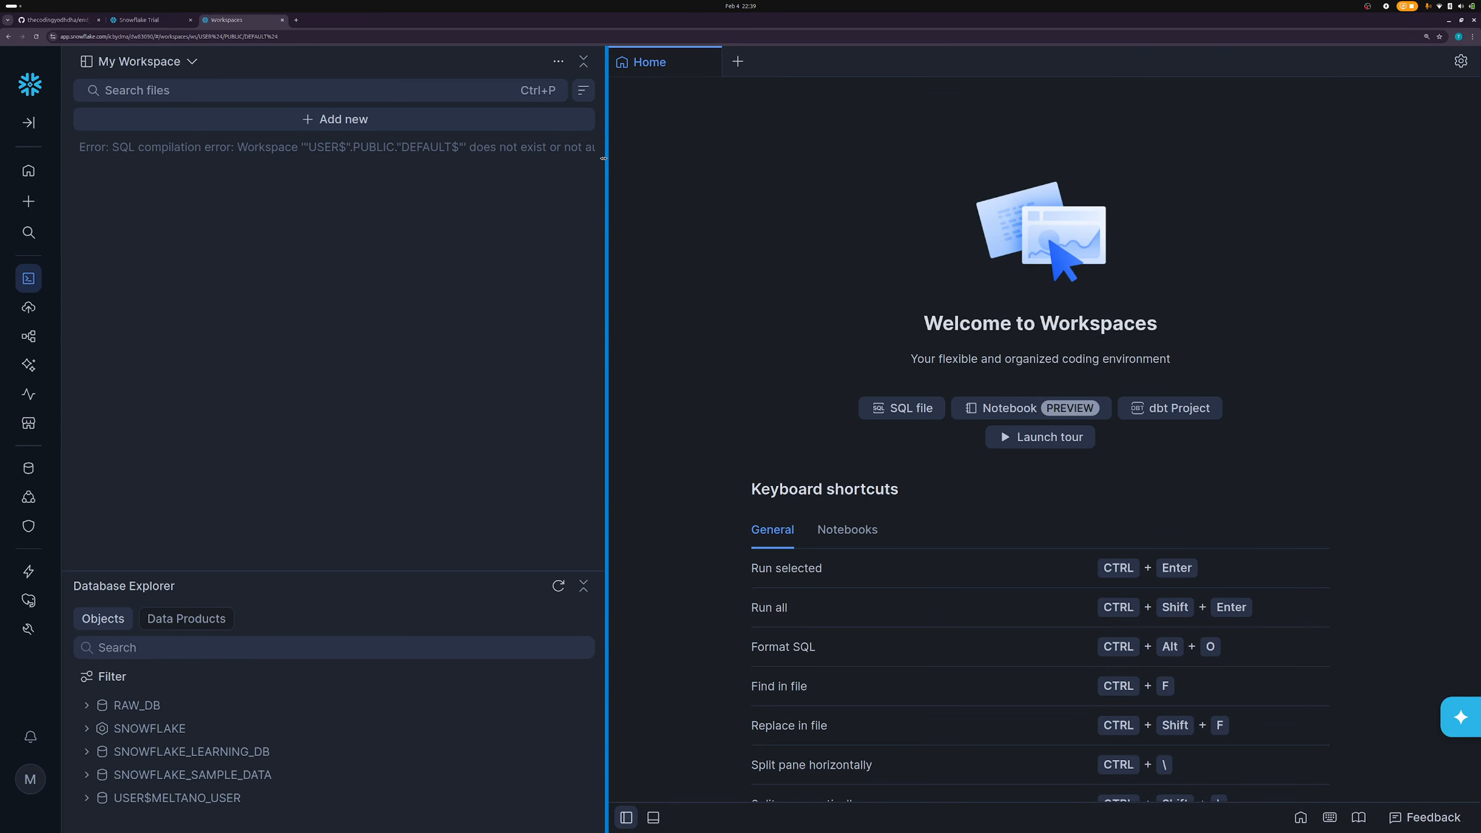
drag(603, 158, 639, 158)
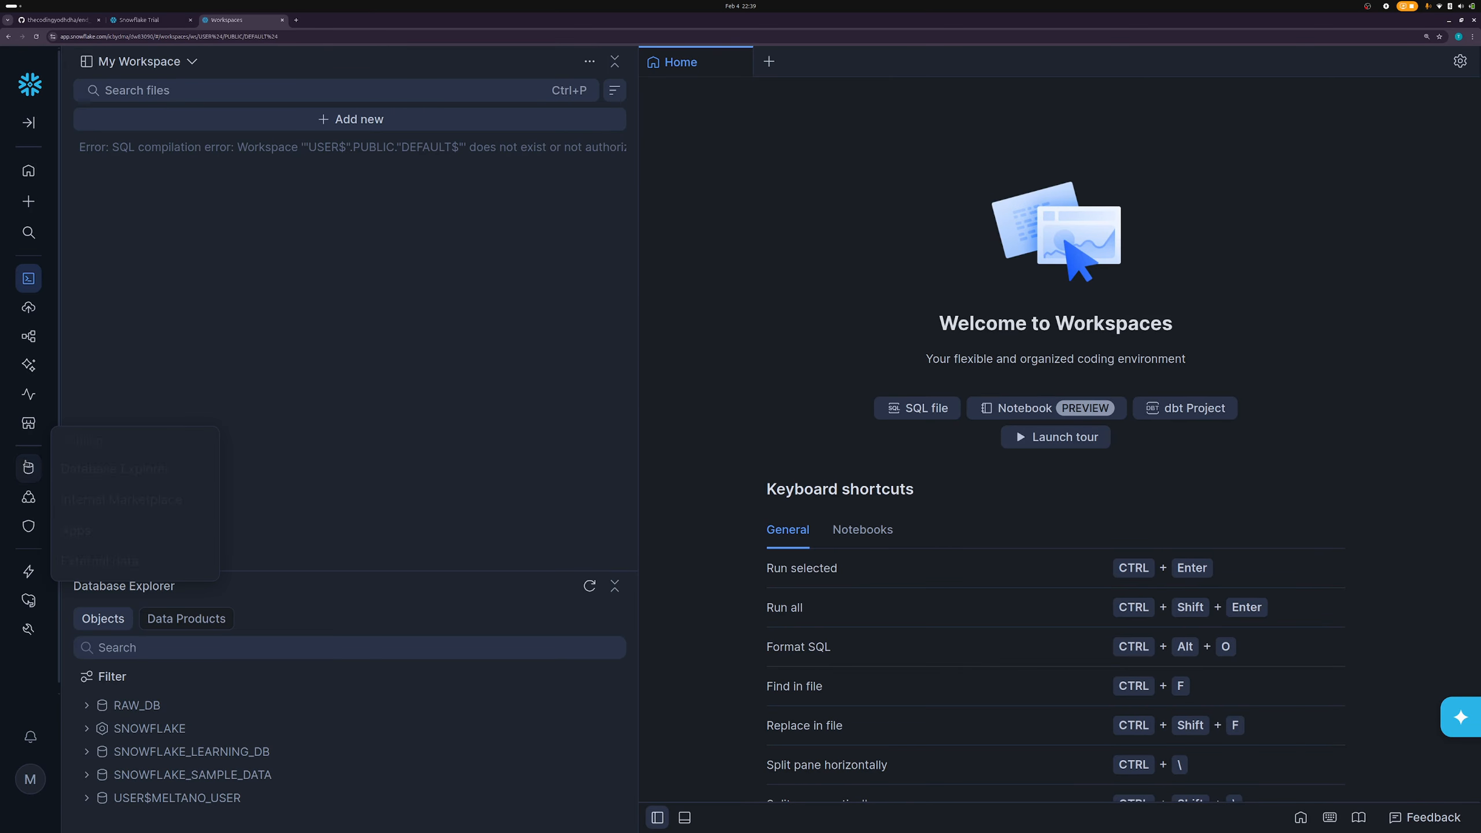
- Inspect RAW_DB's GOOGLE_SHEETS schema in Database Explorer, check the role menu, then return to Workspaces
mouse_move(28, 471)
click(111, 468)
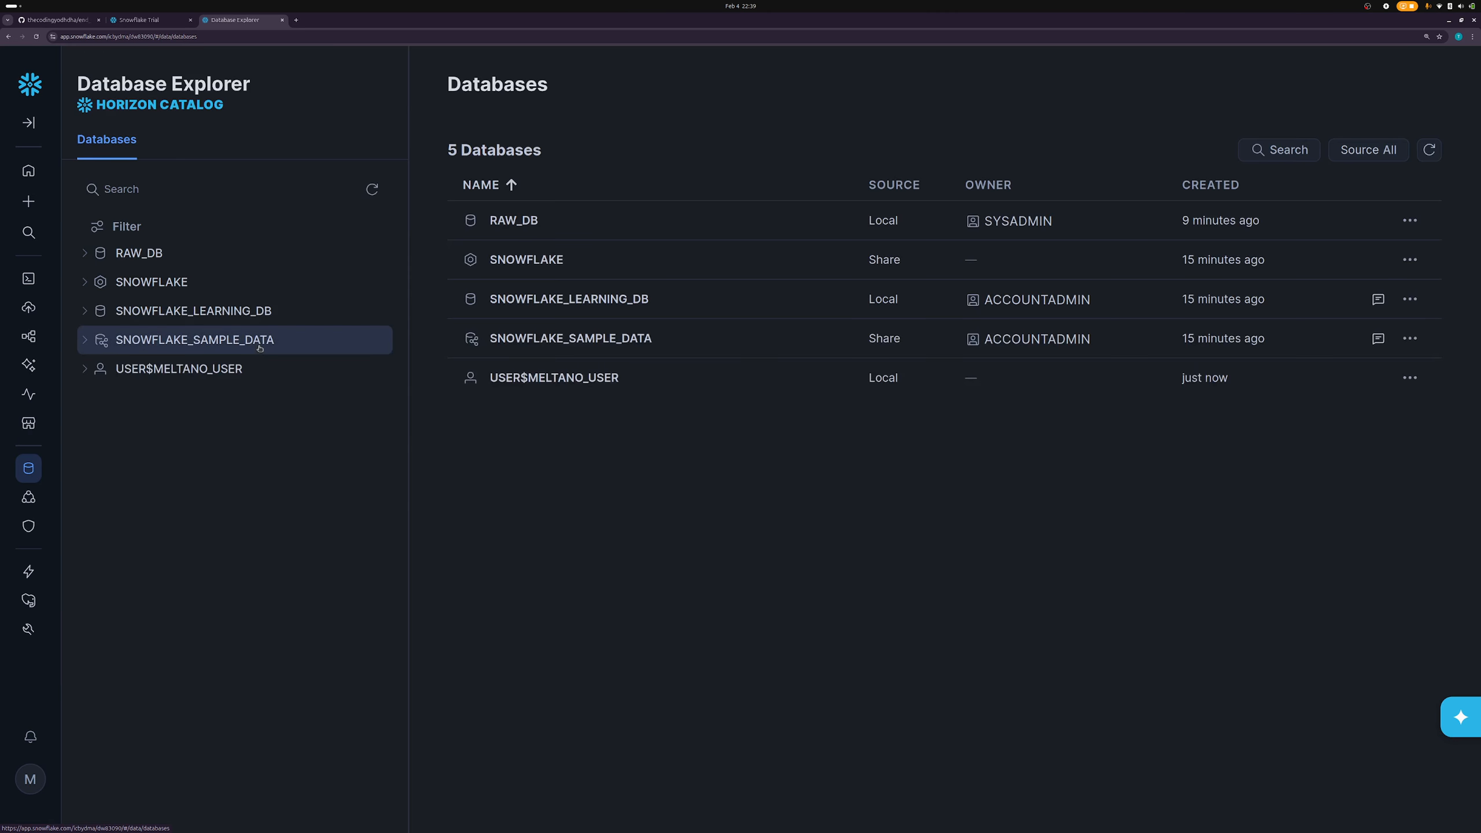
click(140, 259)
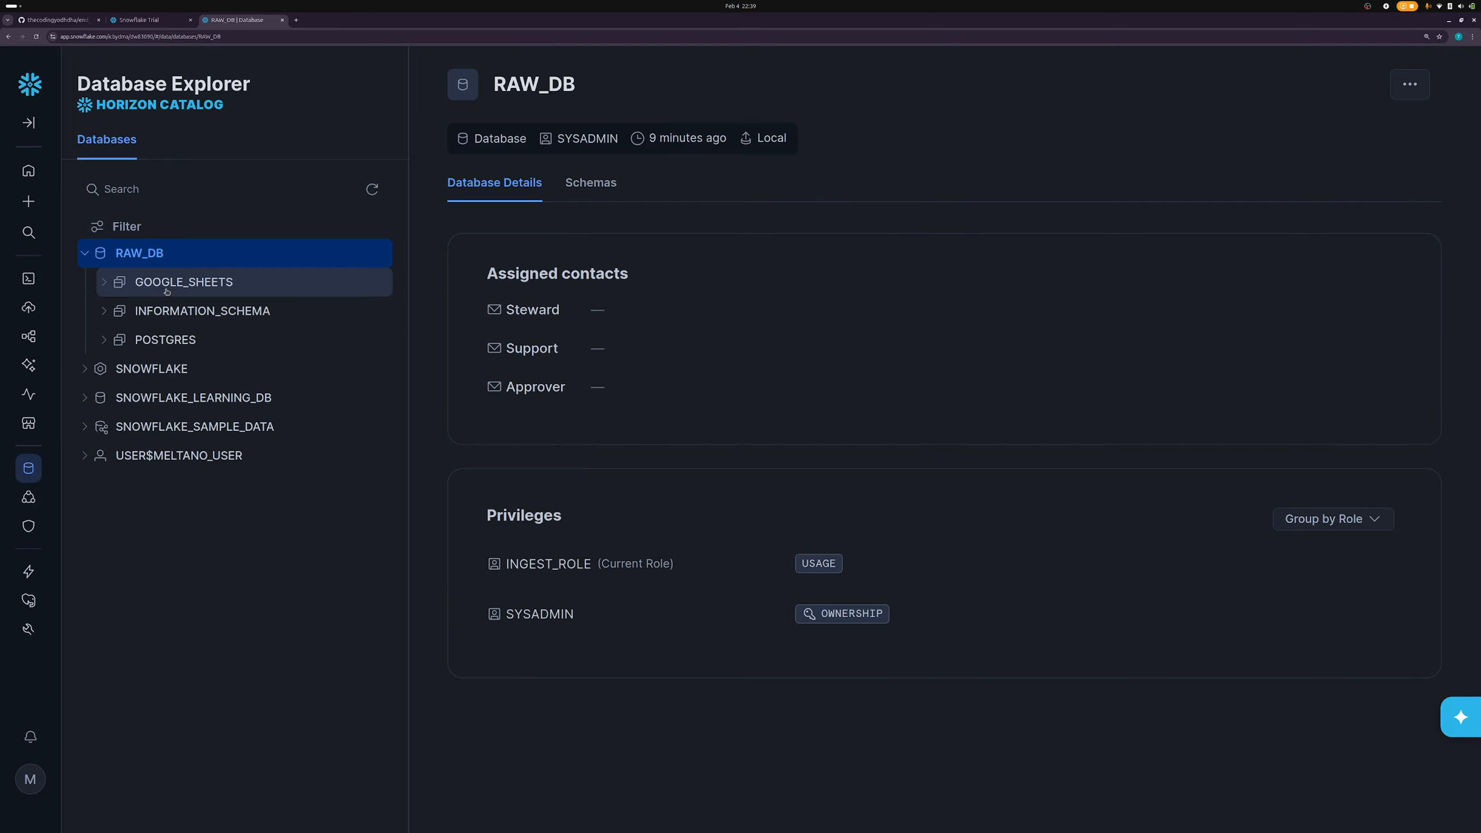
click(170, 283)
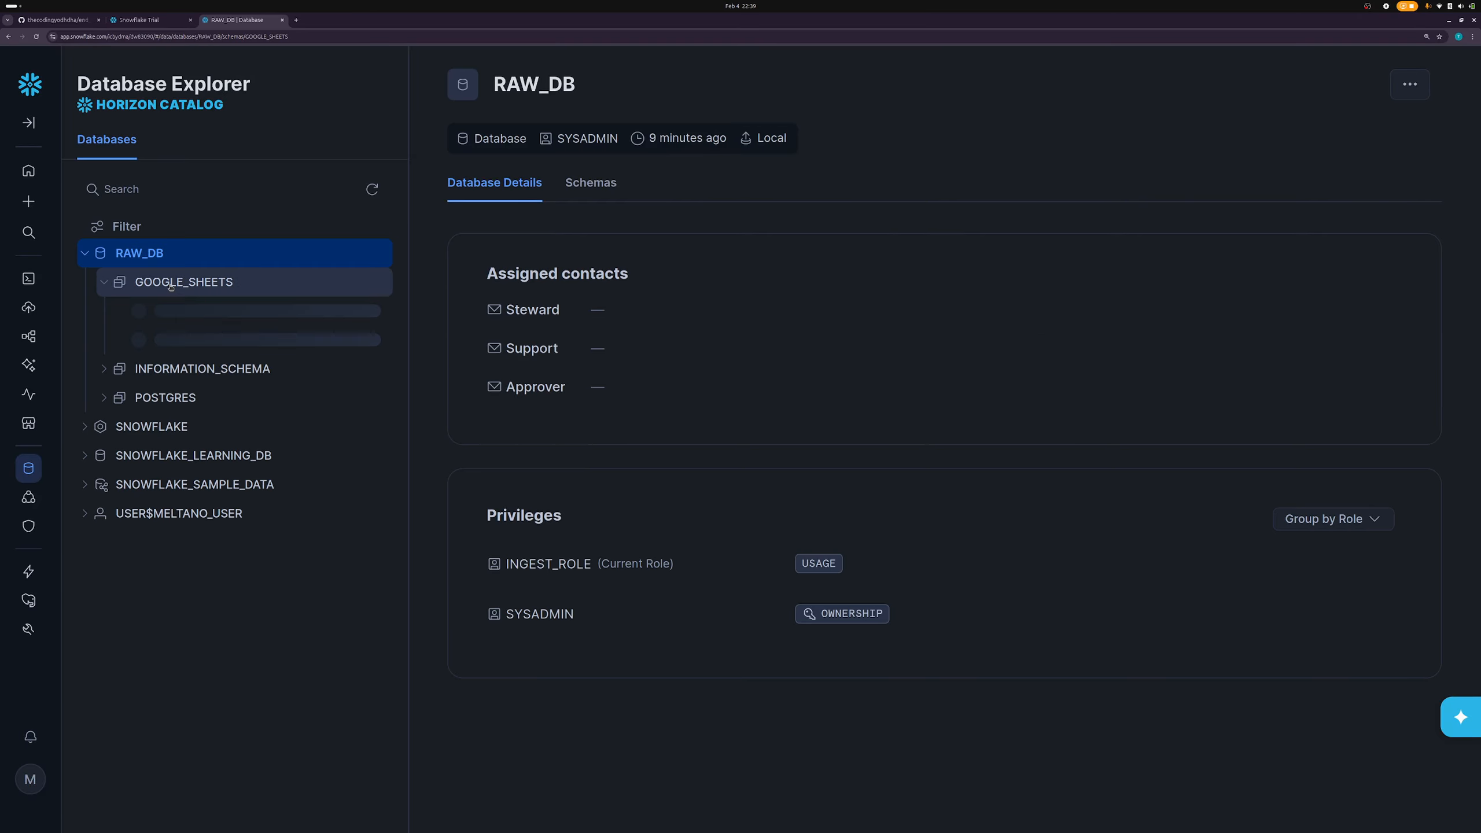
click(31, 780)
mouse_move(132, 395)
mouse_move(178, 354)
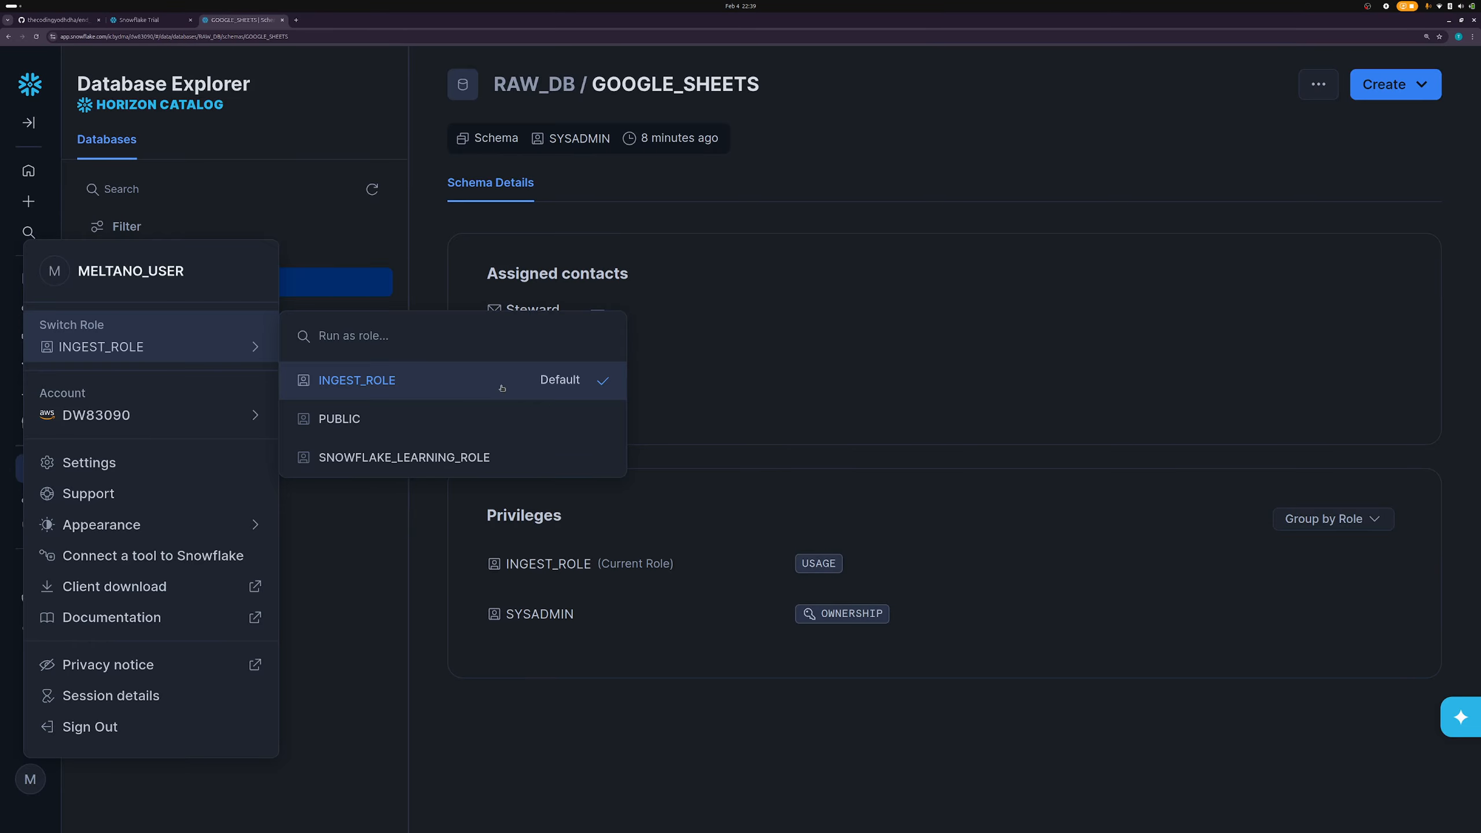
click(414, 635)
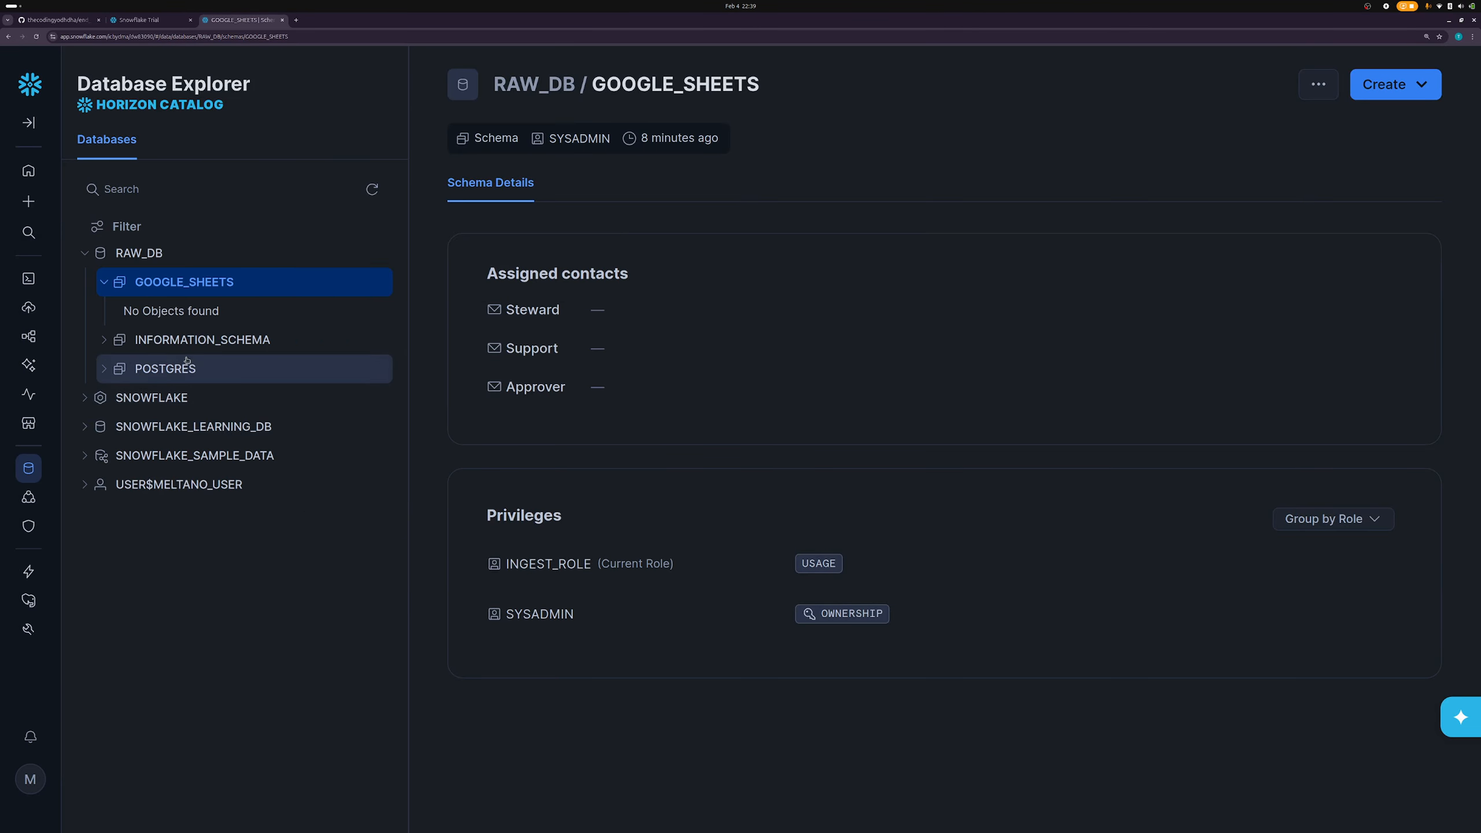
click(93, 279)
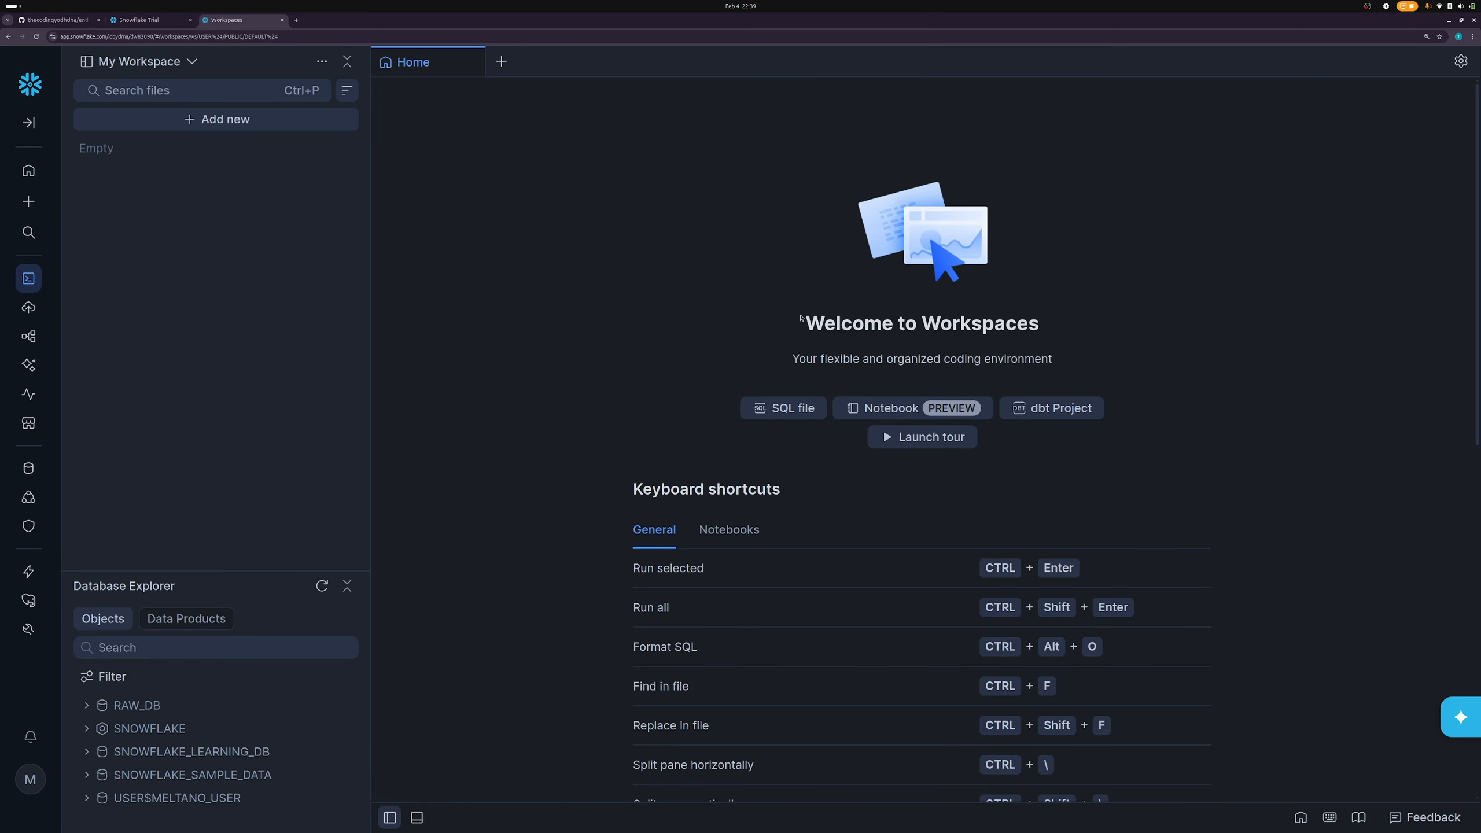
- Create a new SQL file and check its session role and warehouse
click(791, 412)
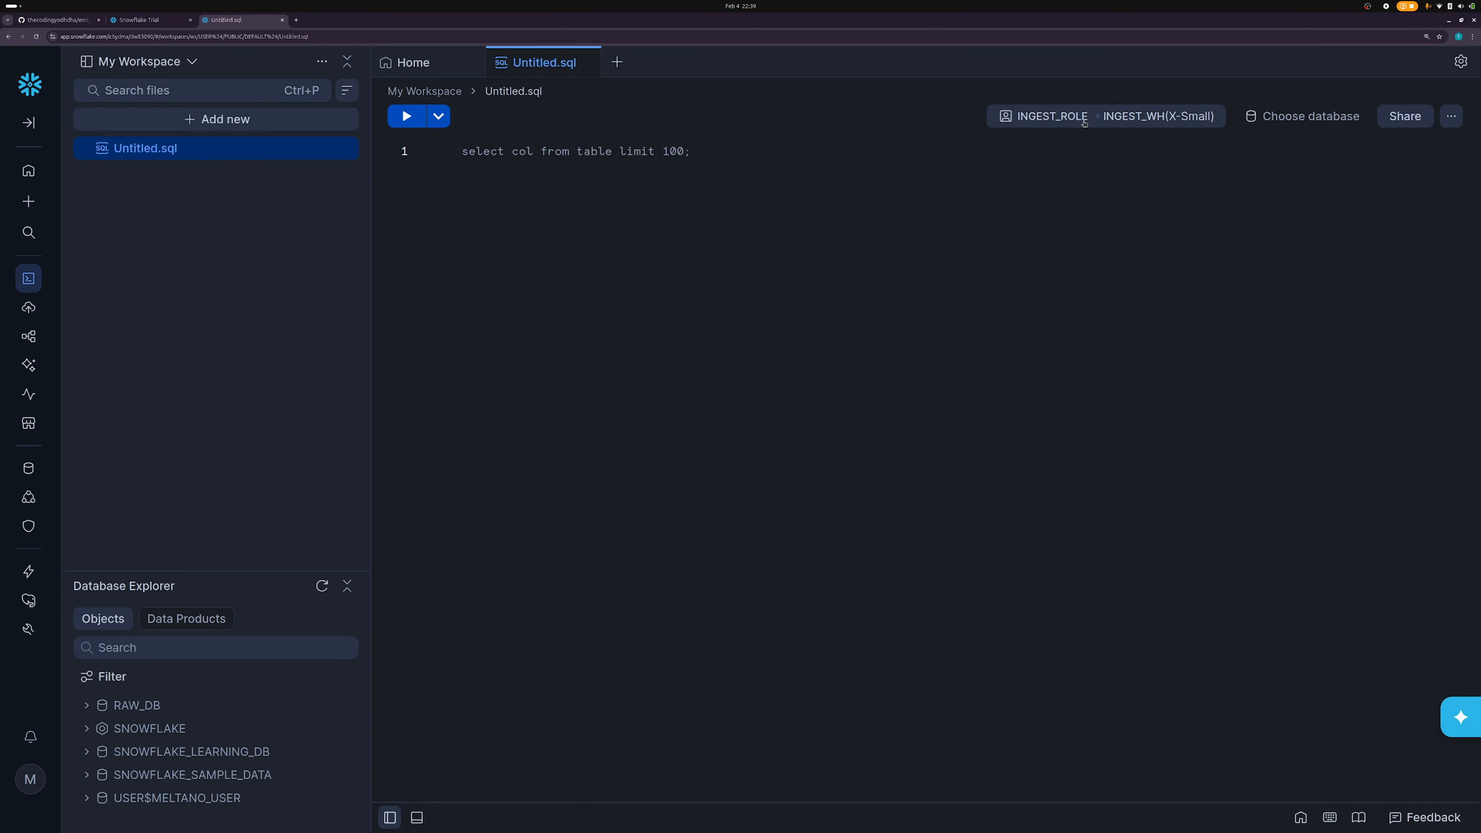
click(1145, 123)
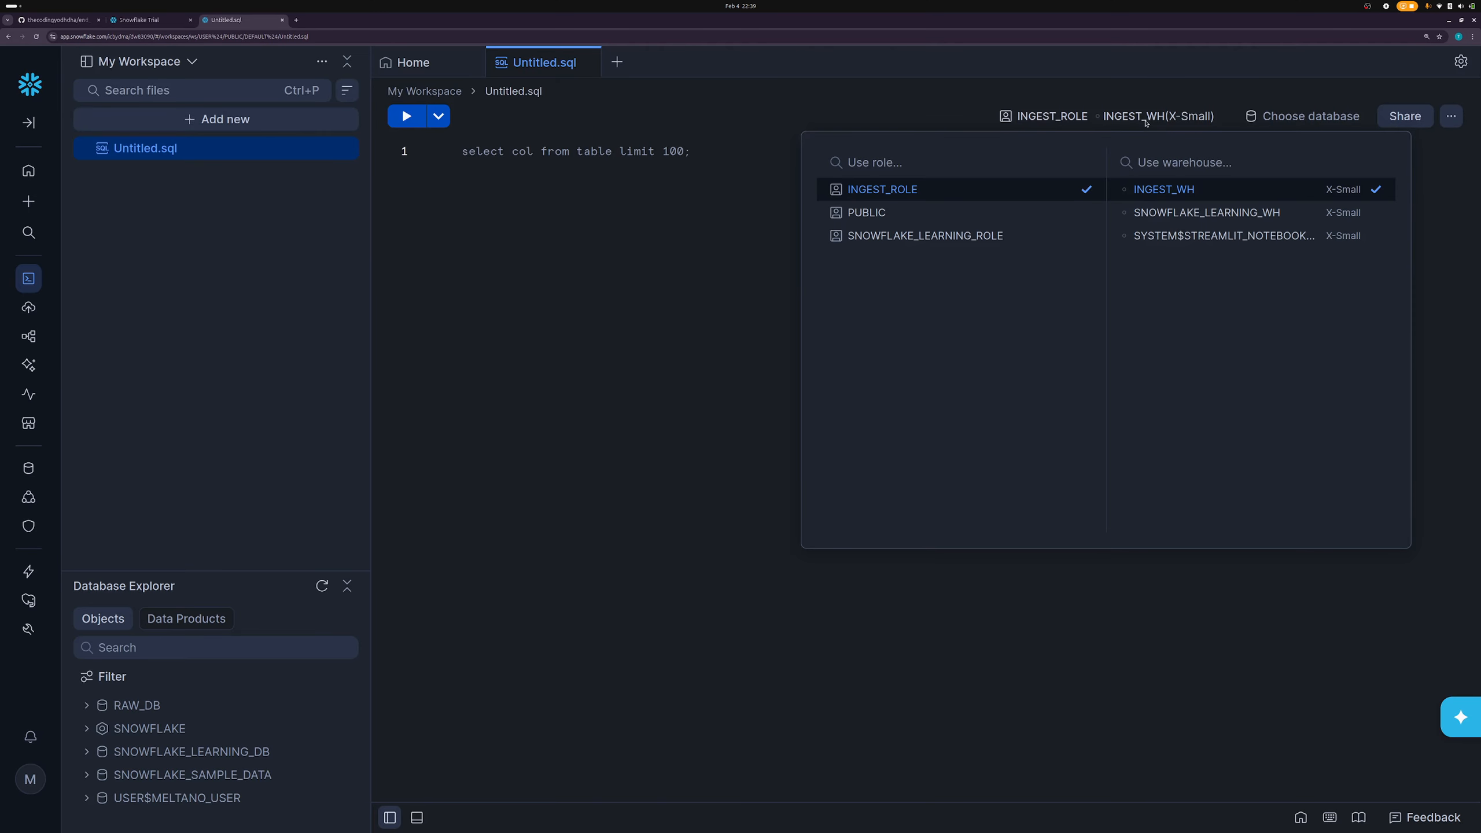
click(1146, 123)
click(637, 202)
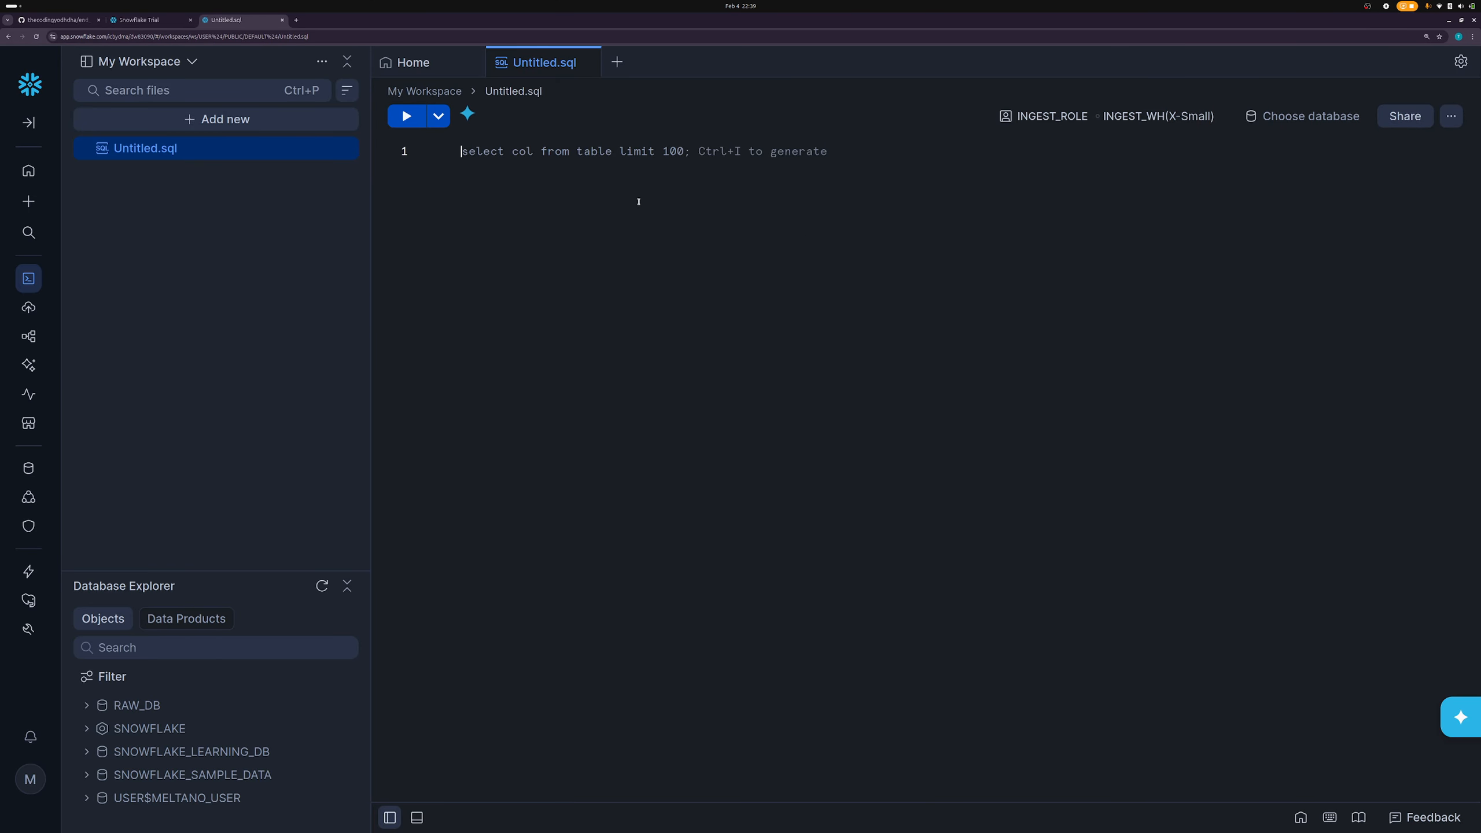
- Set RAW_DB as the file's database and confirm INGEST_ROLE in the user menu
click(1301, 116)
click(1166, 175)
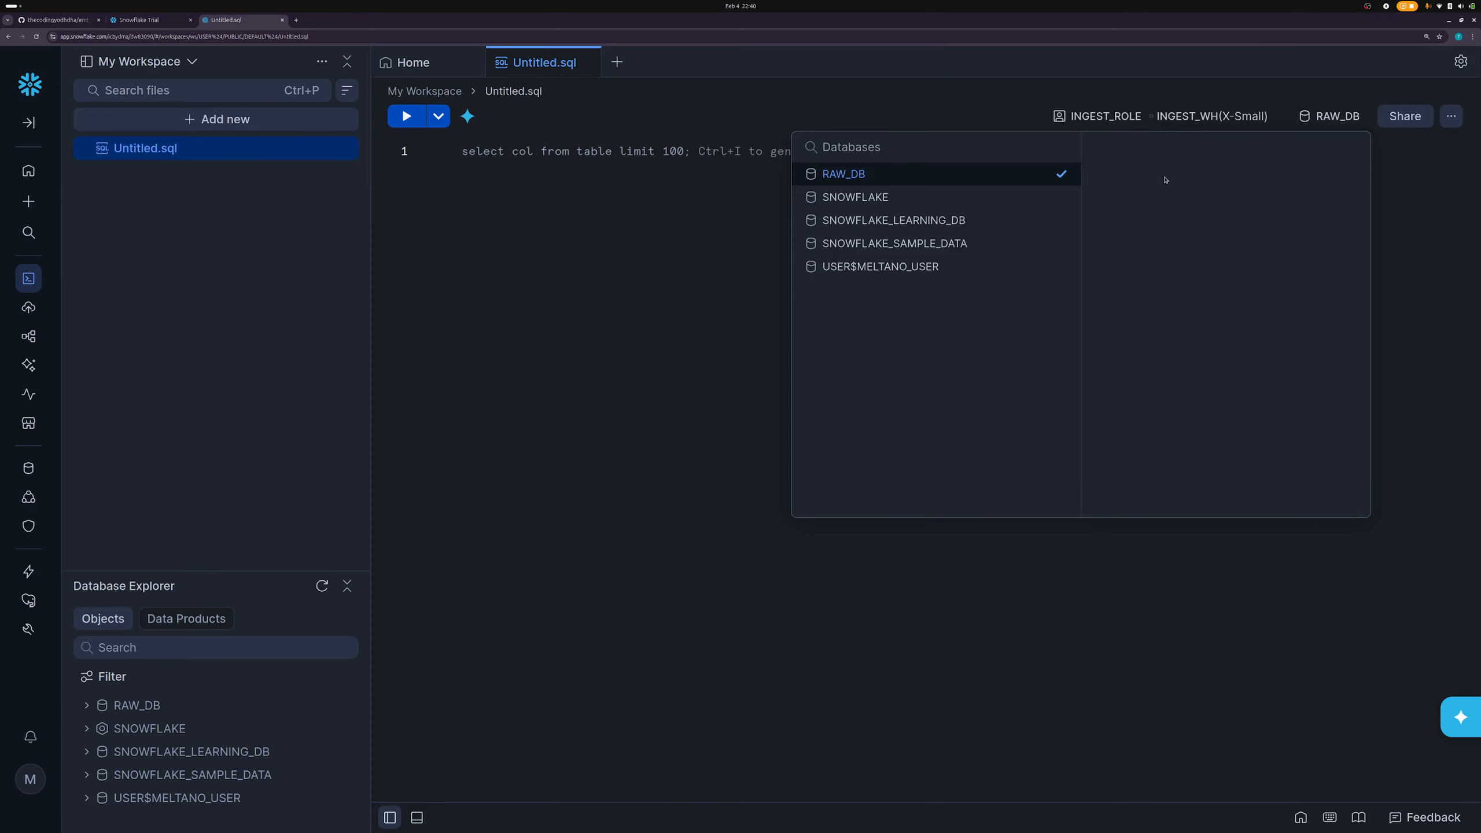
click(450, 681)
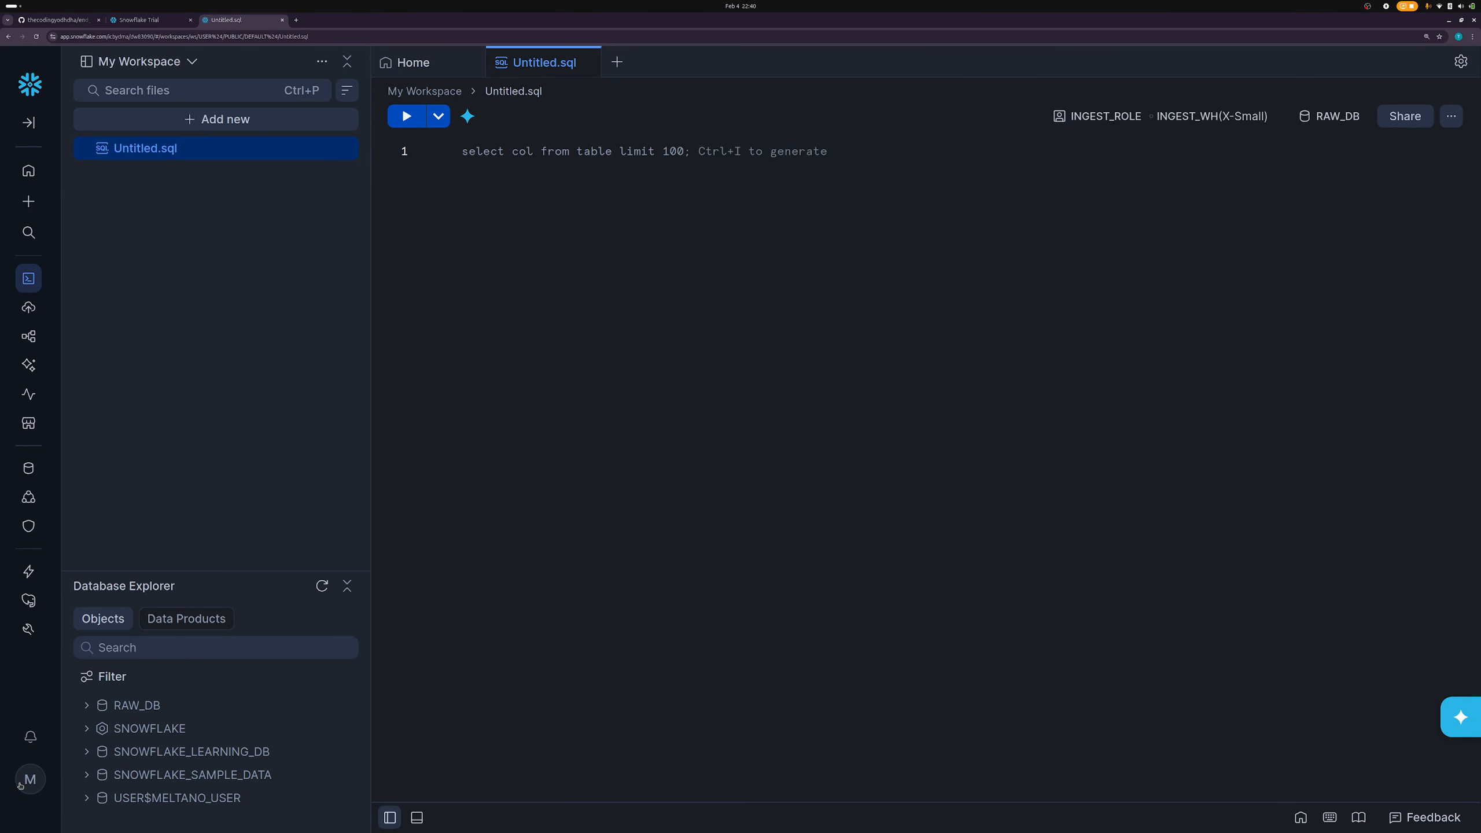
click(26, 783)
mouse_move(213, 352)
click(551, 264)
click(581, 266)
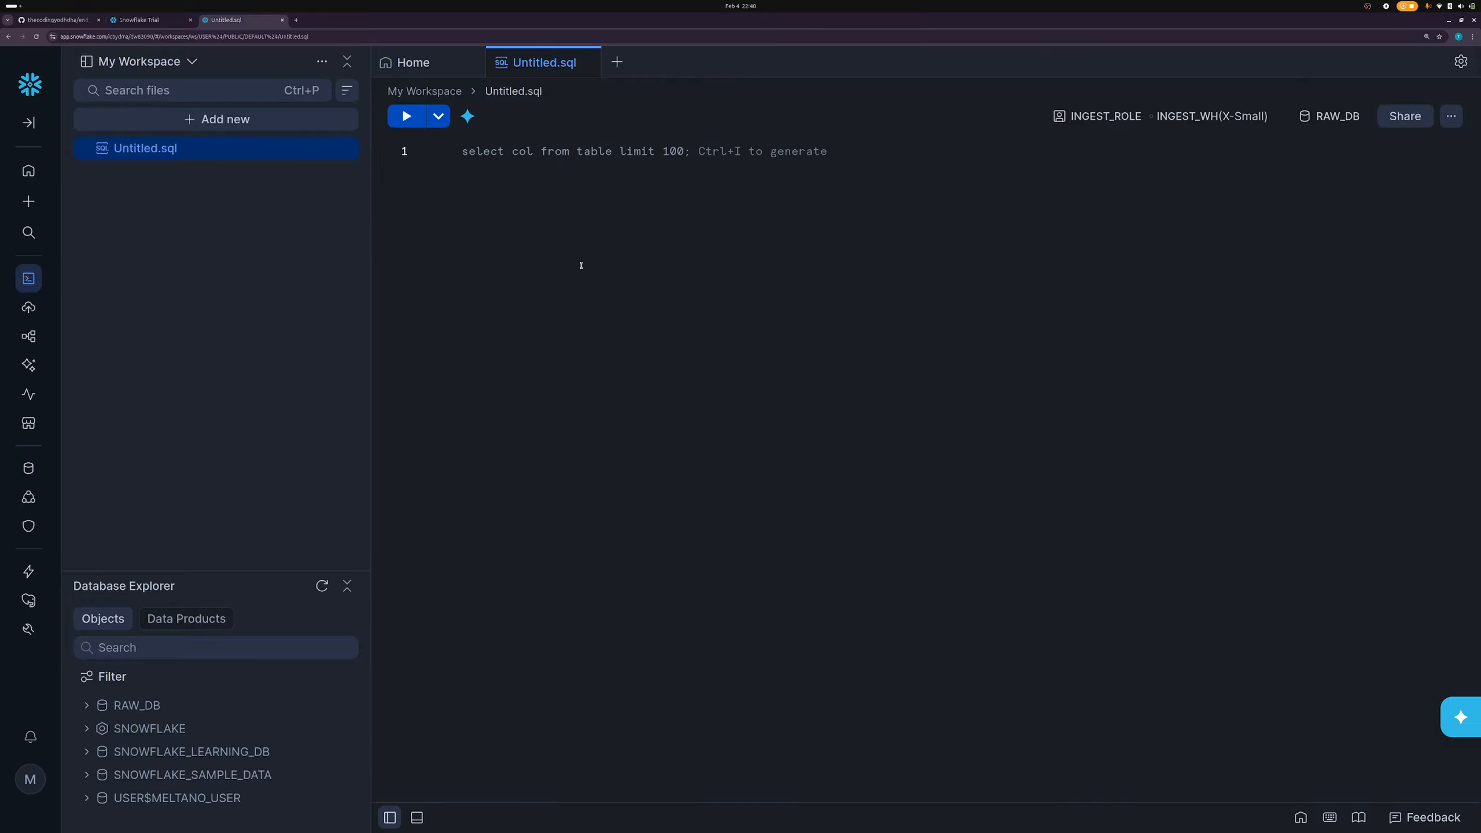